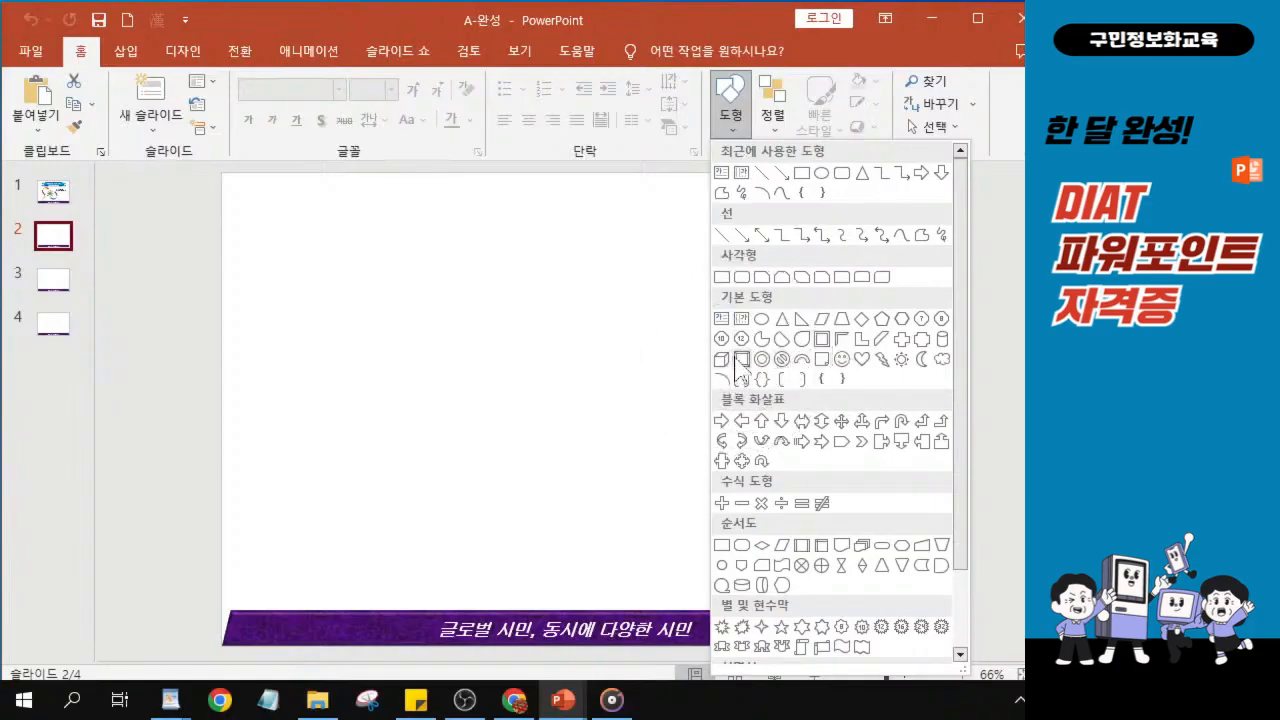
{"action": "key", "text": "ctrl"}
{"action": "key", "text": "ctrl"}
{"action": "key", "text": "ctrl"}
{"action": "key", "text": "ctrl"}
{"action": "key", "text": "ctrl"}
{"action": "key", "text": "ctrl"}
{"action": "key", "text": "ctrl"}
{"action": "key", "text": "ctrl"}
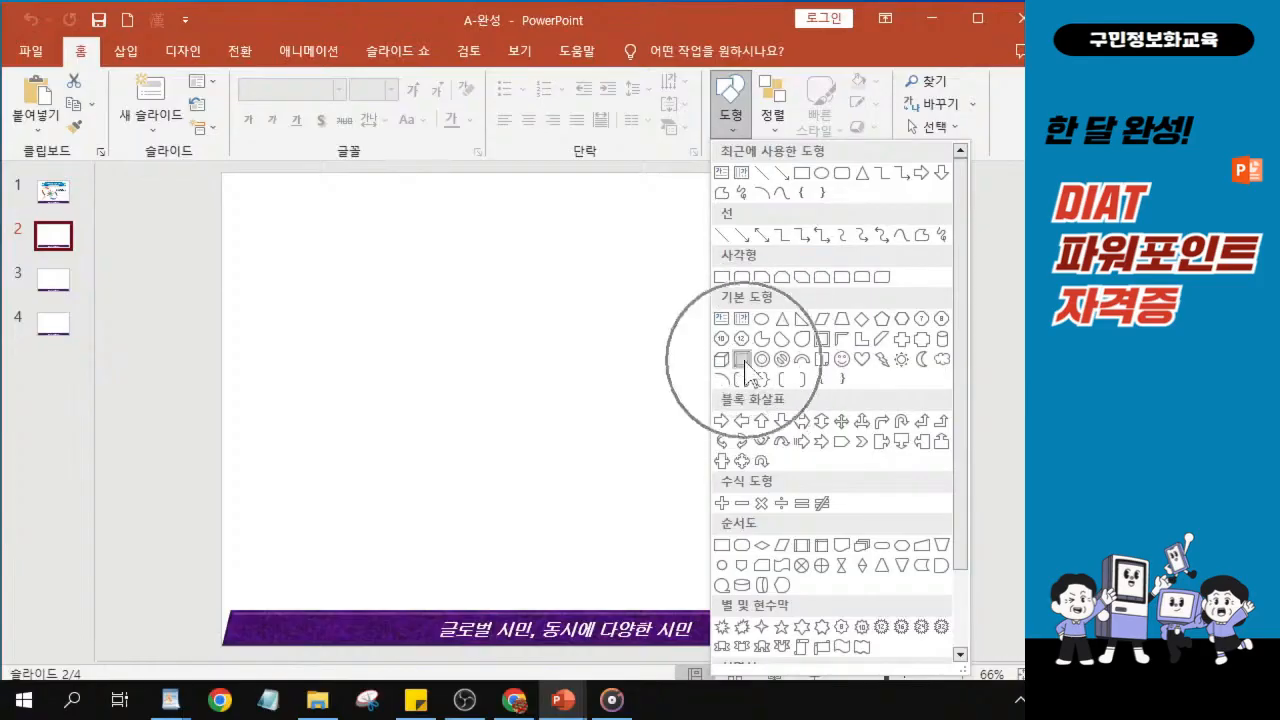
{"action": "key", "text": "ctrl"}
{"action": "key", "text": "ctrl"}
{"action": "key", "text": "ctrl"}
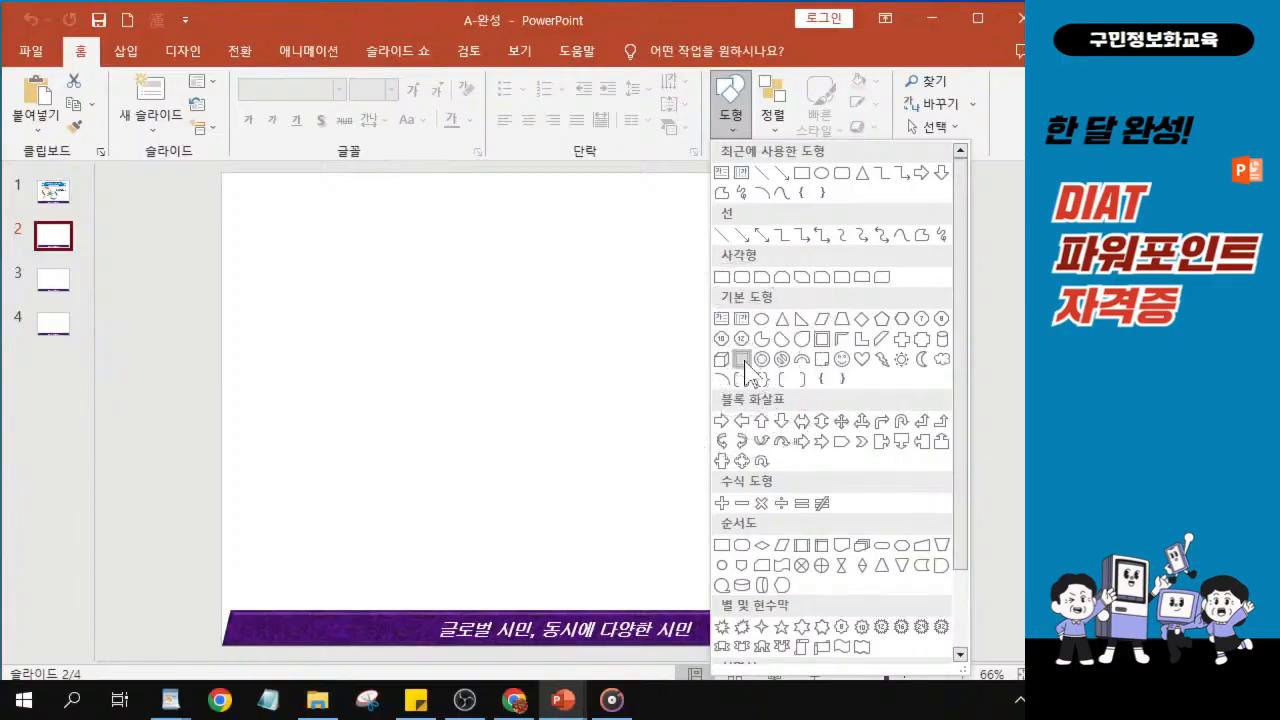
{"action": "key", "text": "ctrl"}
{"action": "key", "text": "ctrl"}
{"action": "key", "text": "ctrl"}
{"action": "key", "text": "ctrl"}
{"action": "key", "text": "ctrl"}
{"action": "key", "text": "ctrl"}
{"action": "key", "text": "ctrl"}
Step: Draw a bevel shape about 25.88 cm wide and 3.02 cm high across the top of slide 2
{"action": "left_click", "coordinate": [741, 359]}
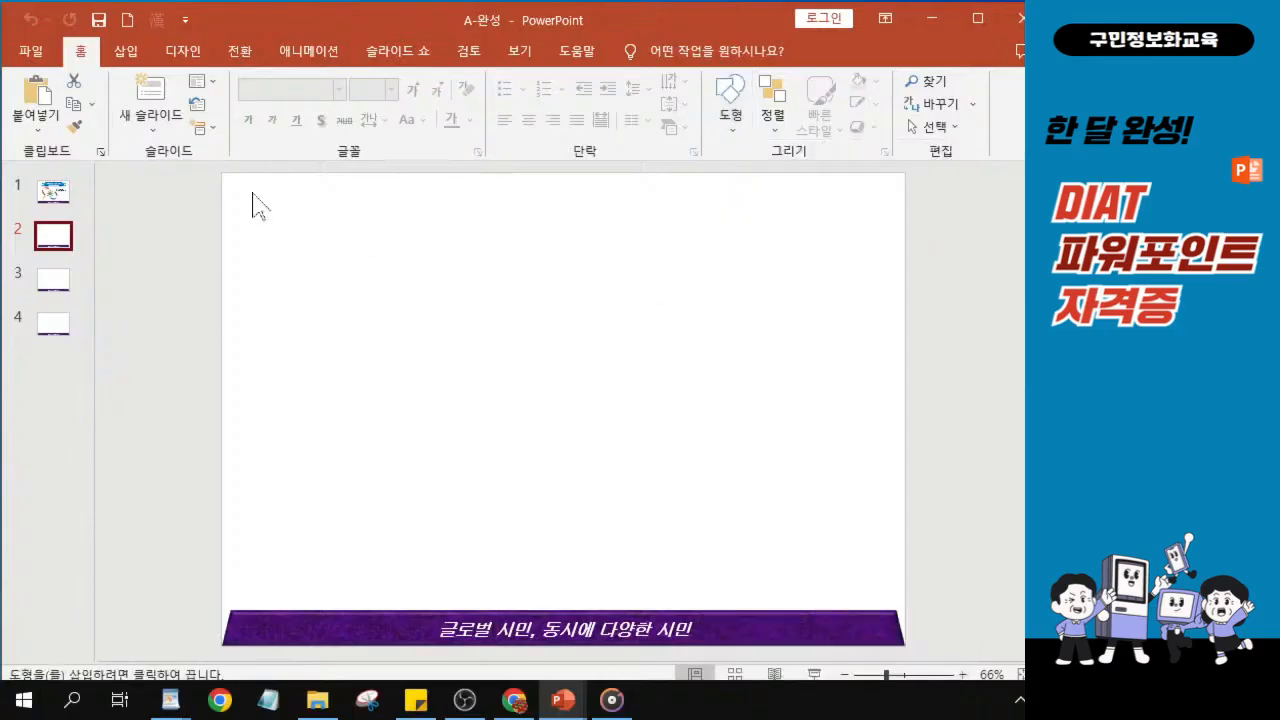
{"action": "key", "text": "ctrl"}
{"action": "left_click_drag", "start_coordinate": [239, 185], "coordinate": [881, 260]}
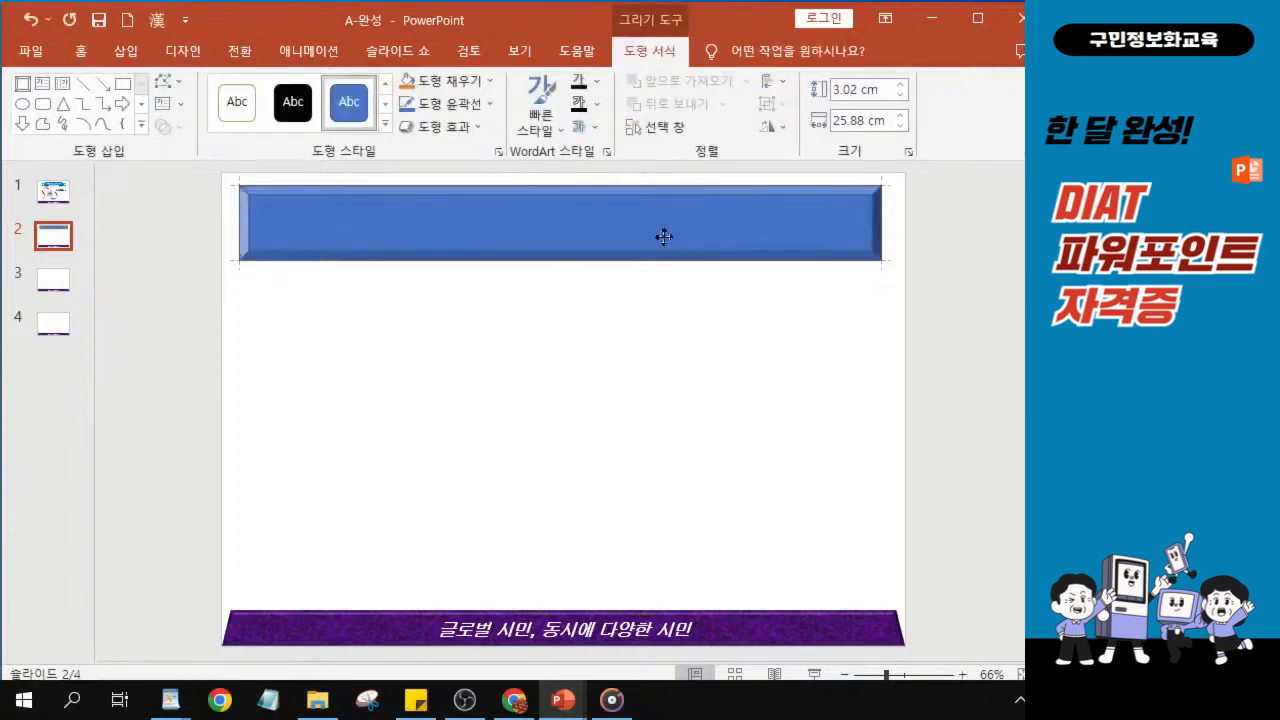
Step: Shift the bevel slightly right and down so it sits centred between the slide's side edges
{"action": "left_click_drag", "start_coordinate": [665, 236], "coordinate": [674, 237]}
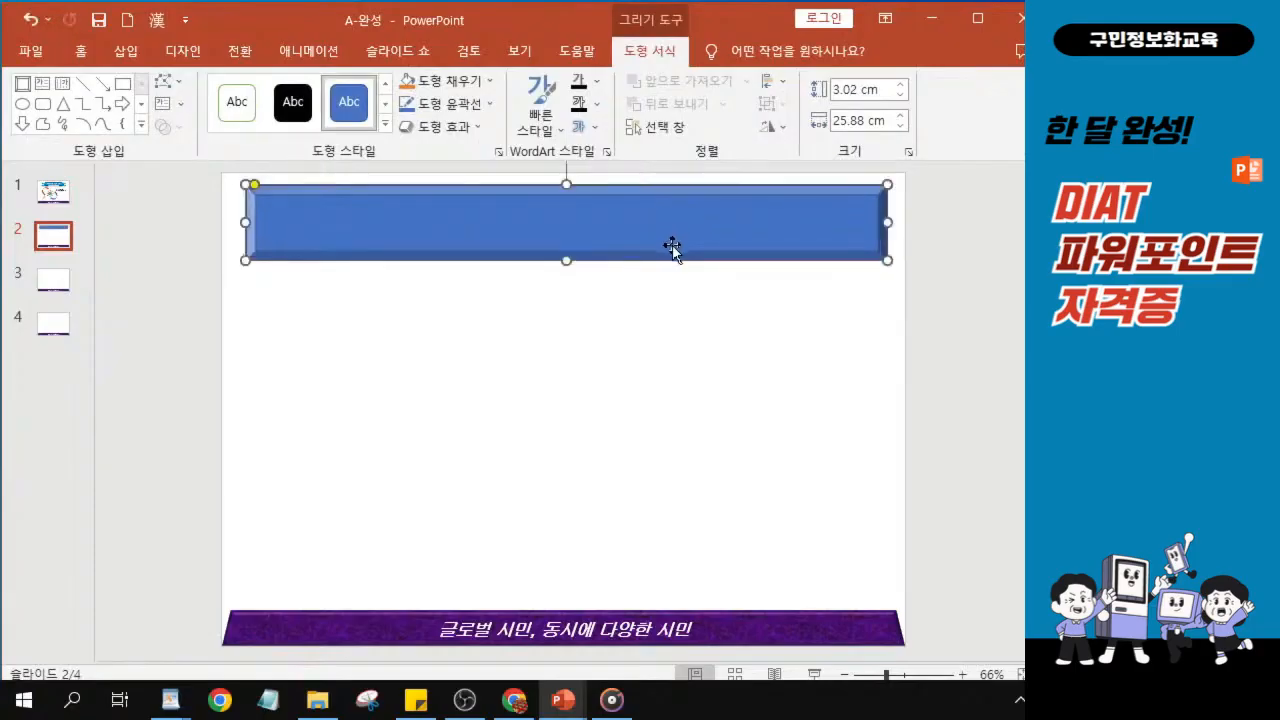
{"action": "key", "text": "Left"}
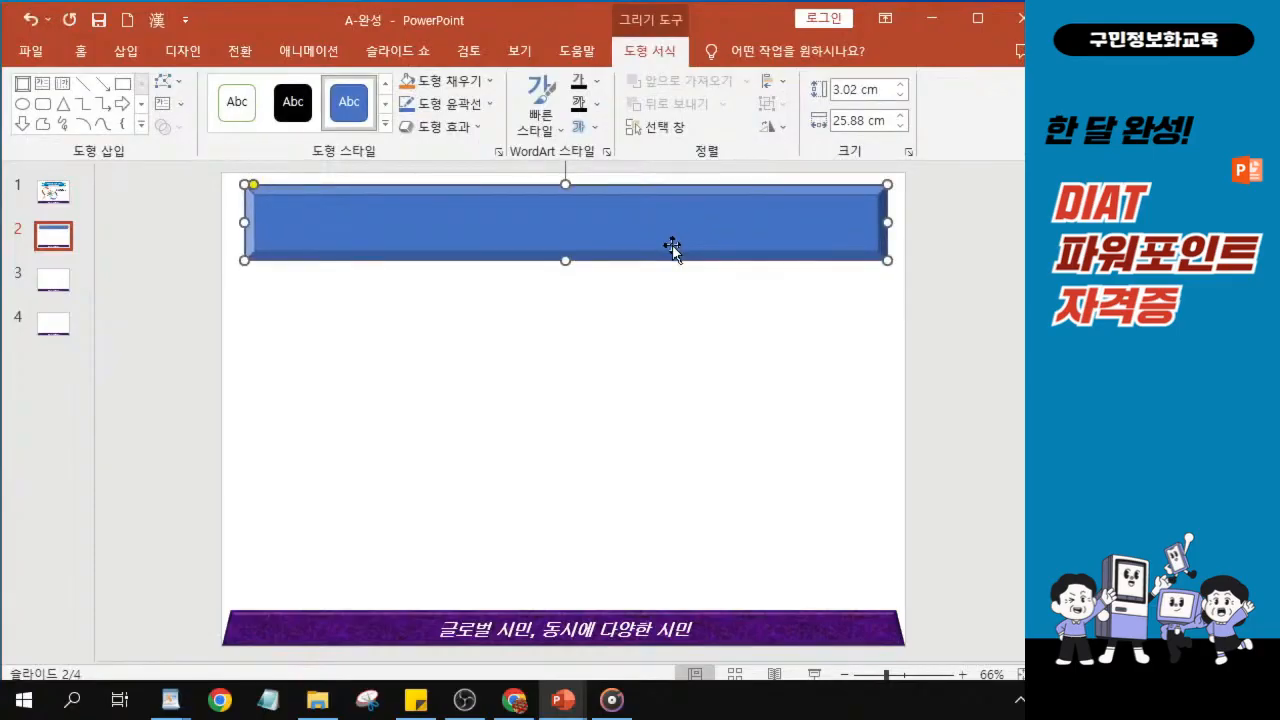
{"action": "key", "text": "Down"}
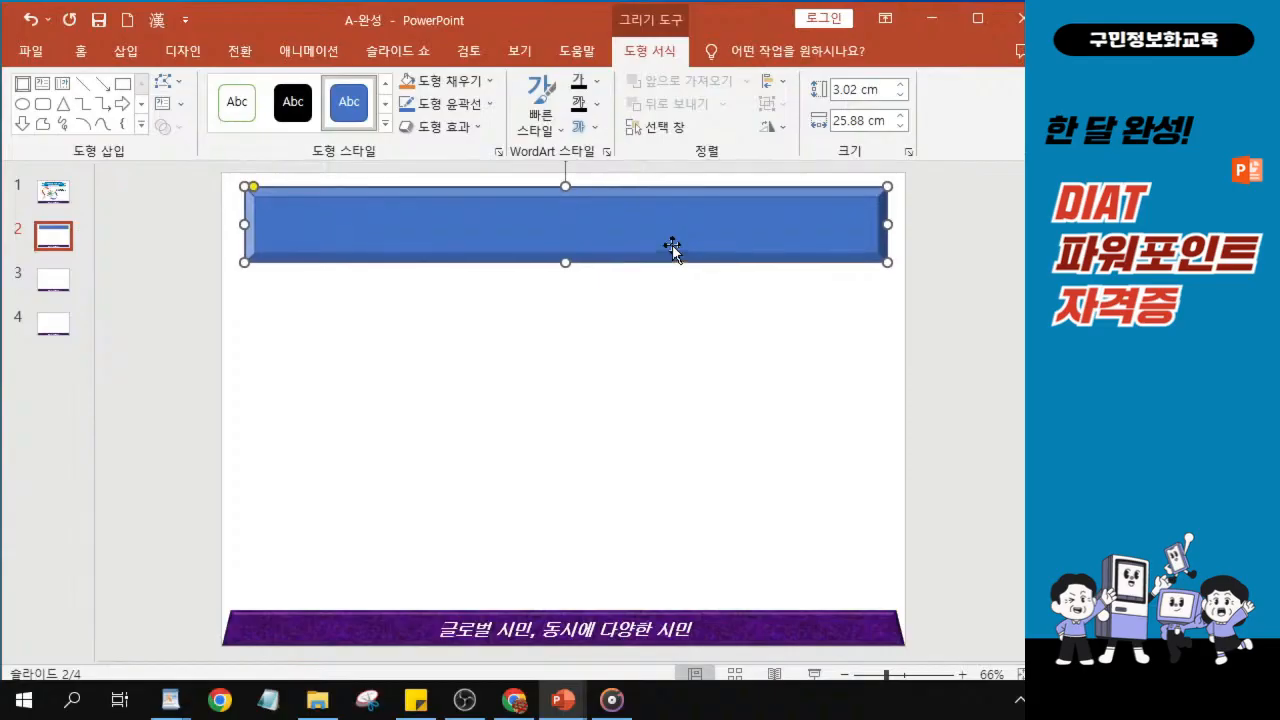
{"action": "key", "text": "Down"}
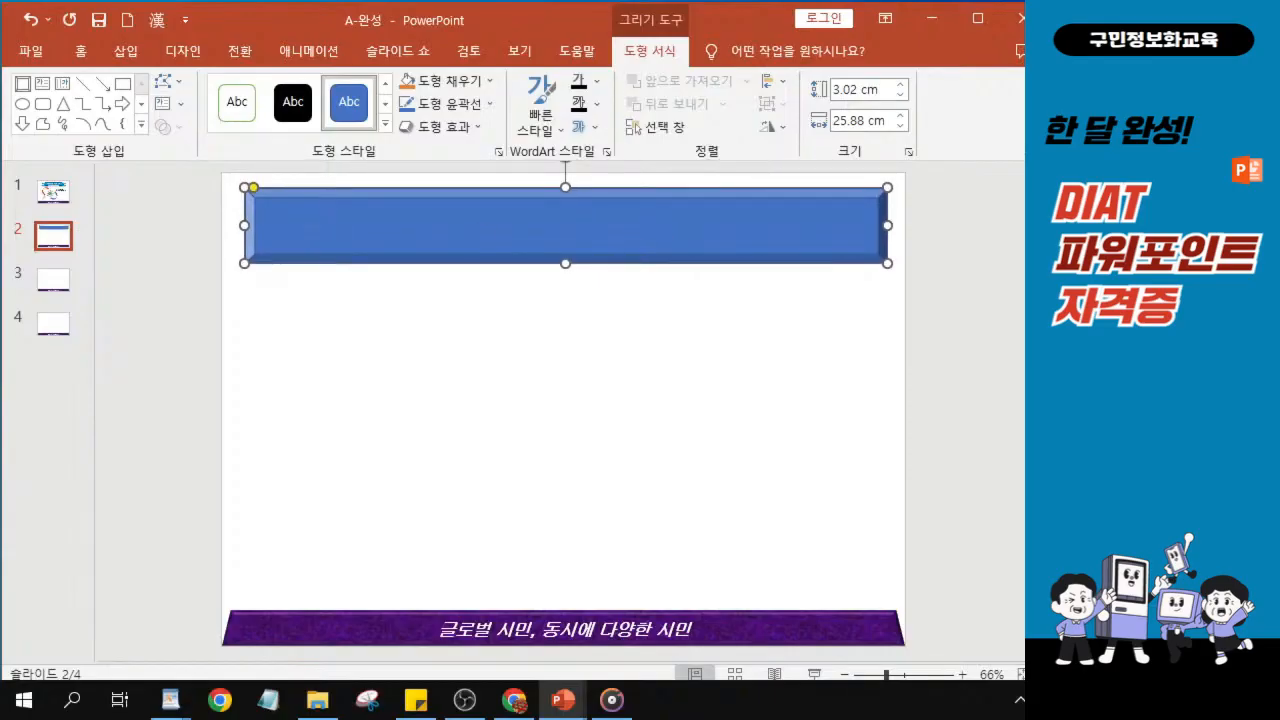
Step: Open the bevel's shape formatting options and change its fill to a gradient fill (그라데이션 채우기)
{"action": "key", "text": "alt+Tab"}
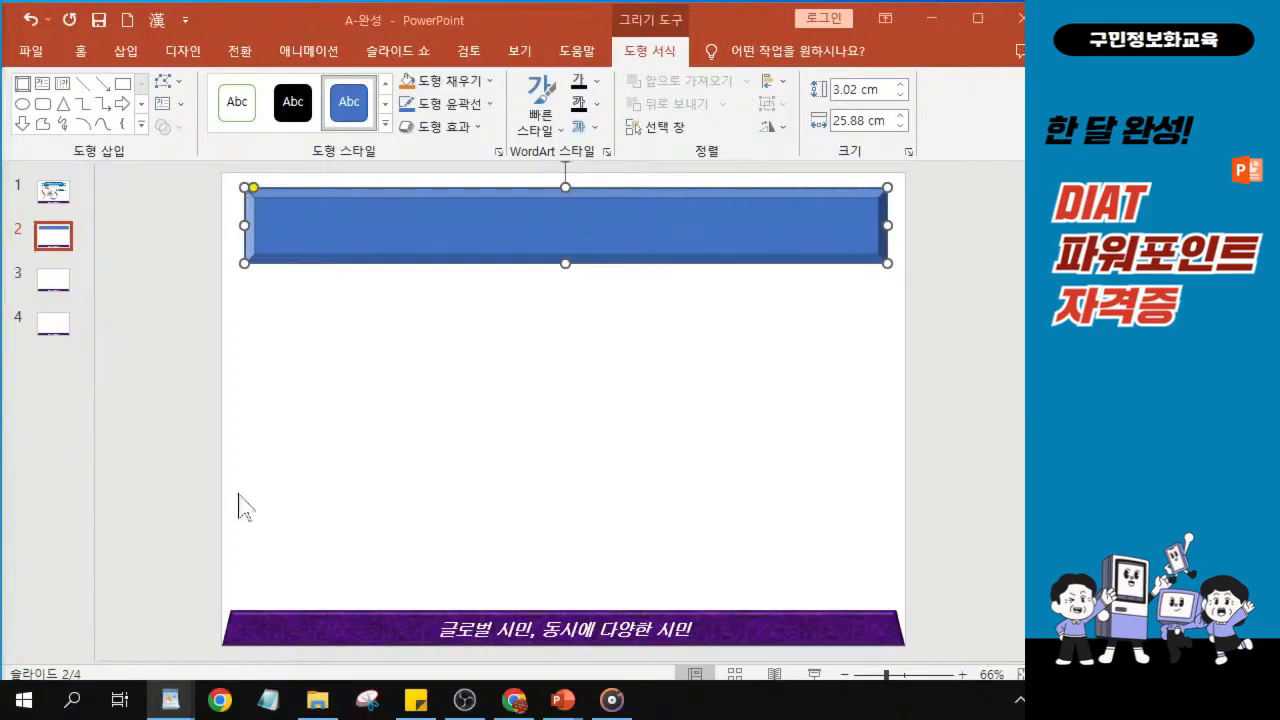
{"action": "left_click", "coordinate": [472, 243]}
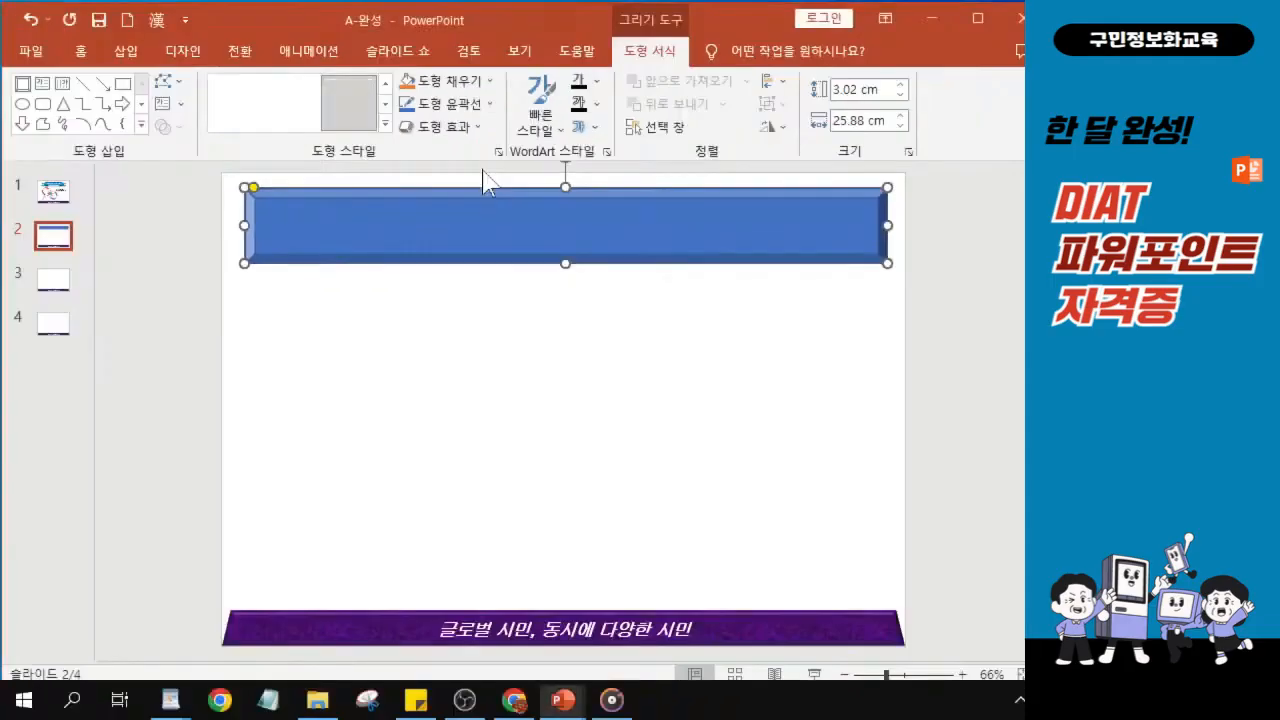
{"action": "right_click", "coordinate": [479, 291]}
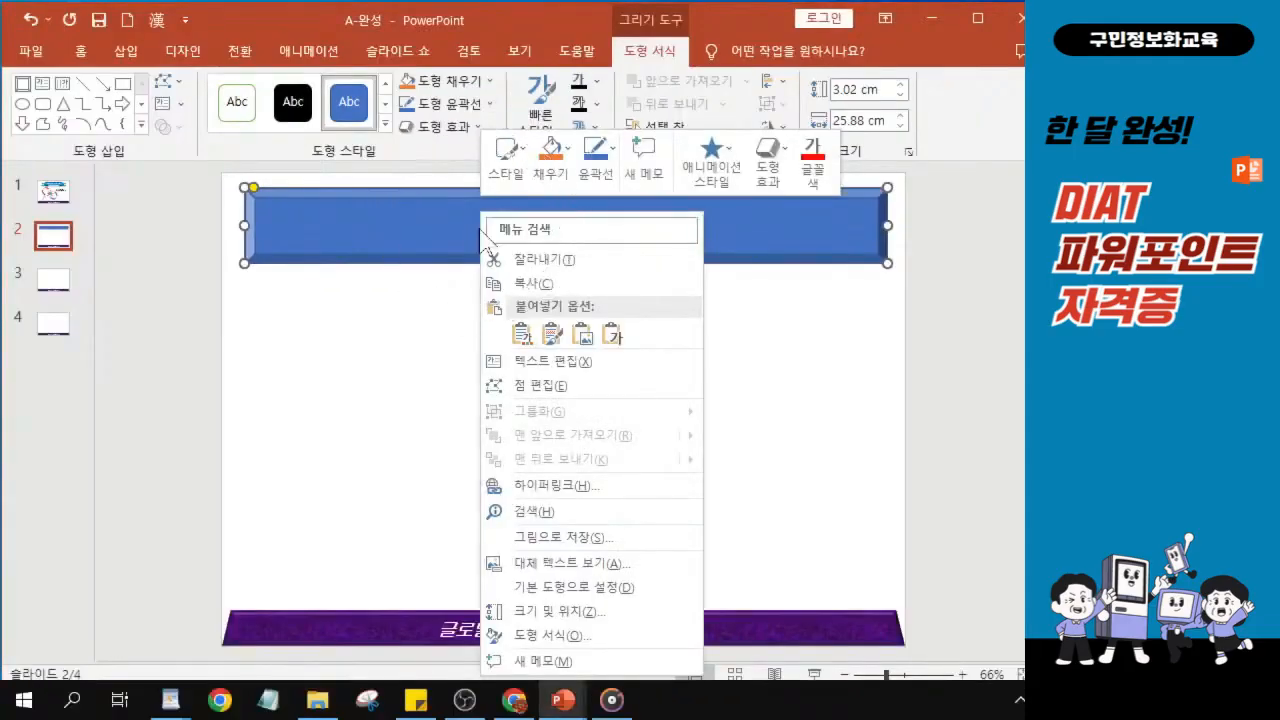
{"action": "left_click", "coordinate": [543, 636]}
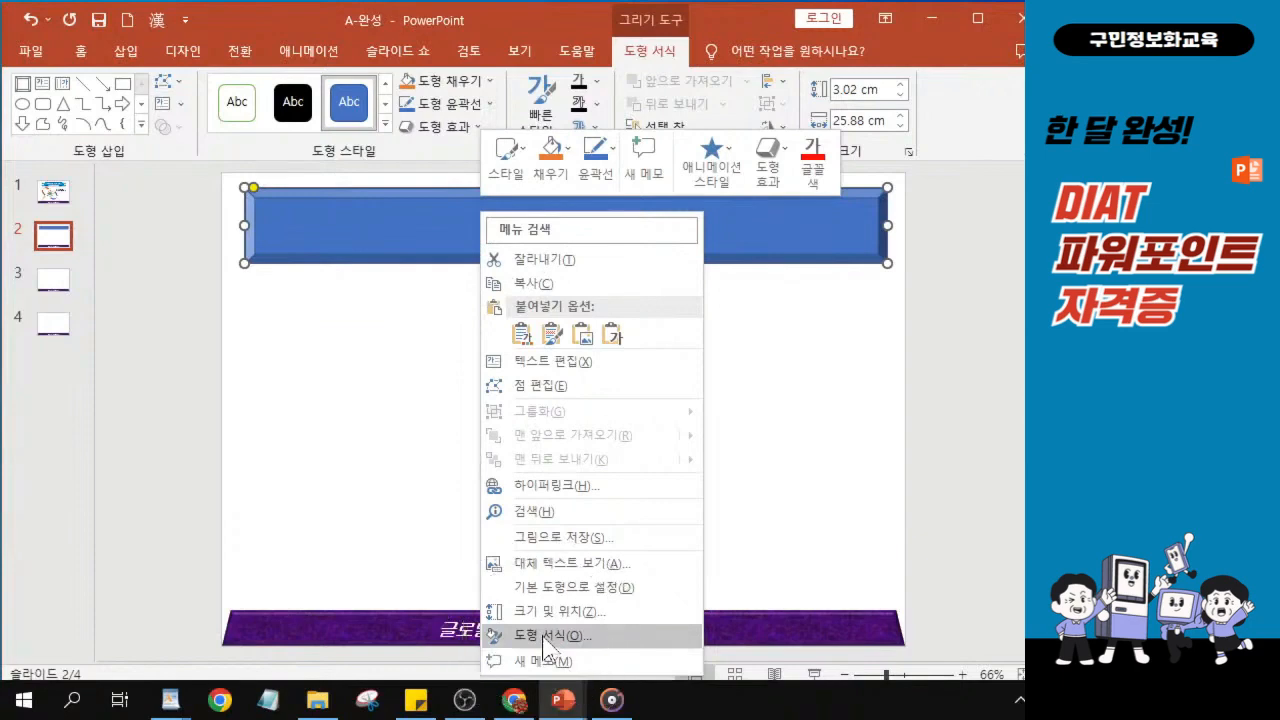
{"action": "left_click", "coordinate": [543, 636]}
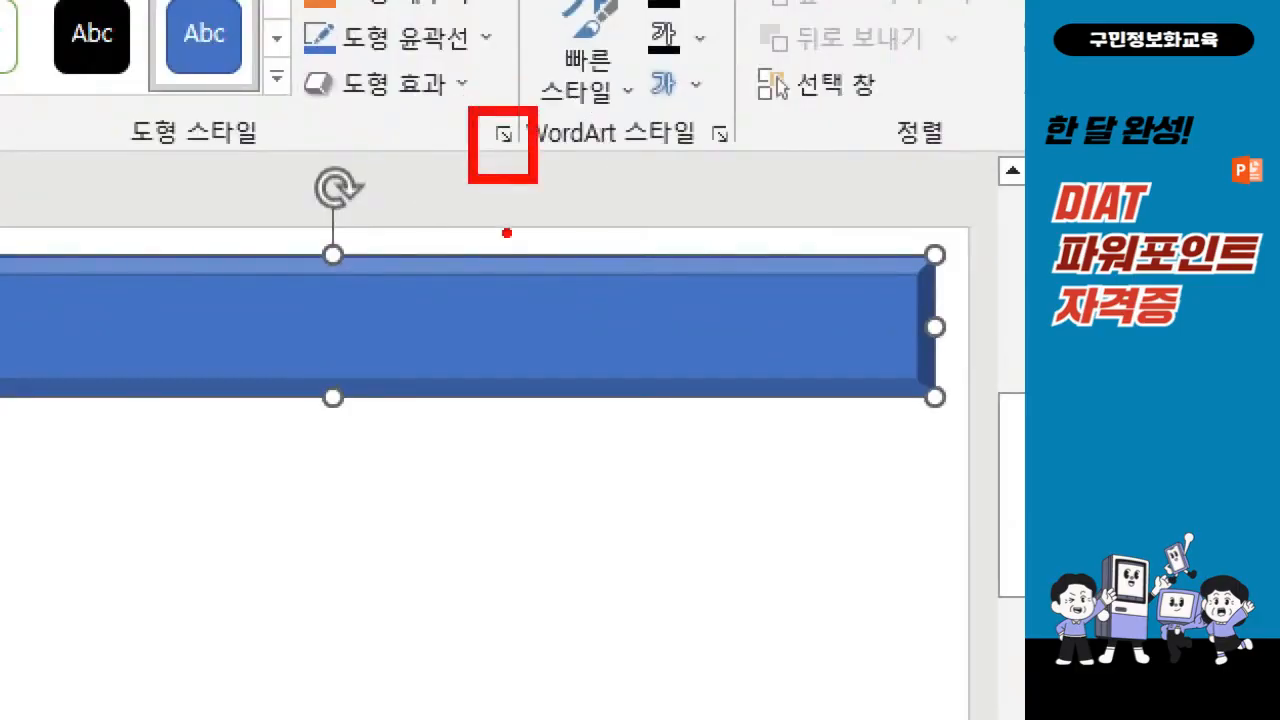
{"action": "left_click", "coordinate": [500, 130]}
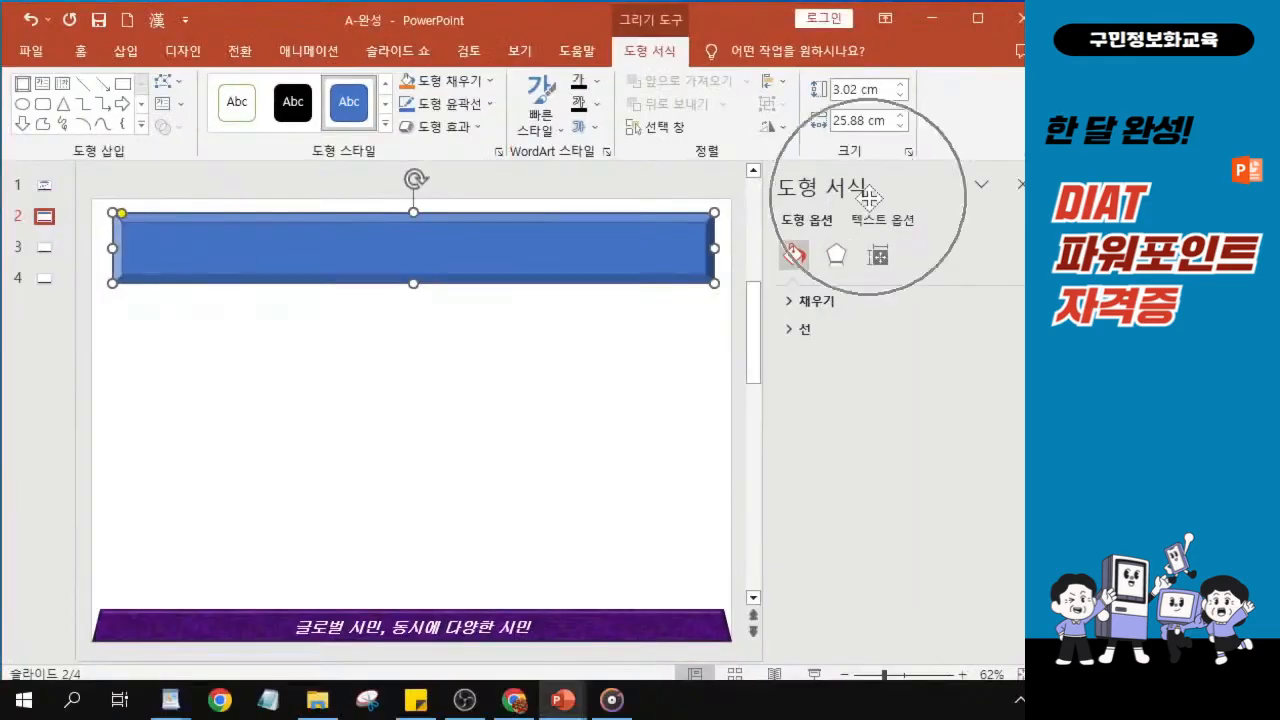
{"action": "left_click", "coordinate": [788, 305]}
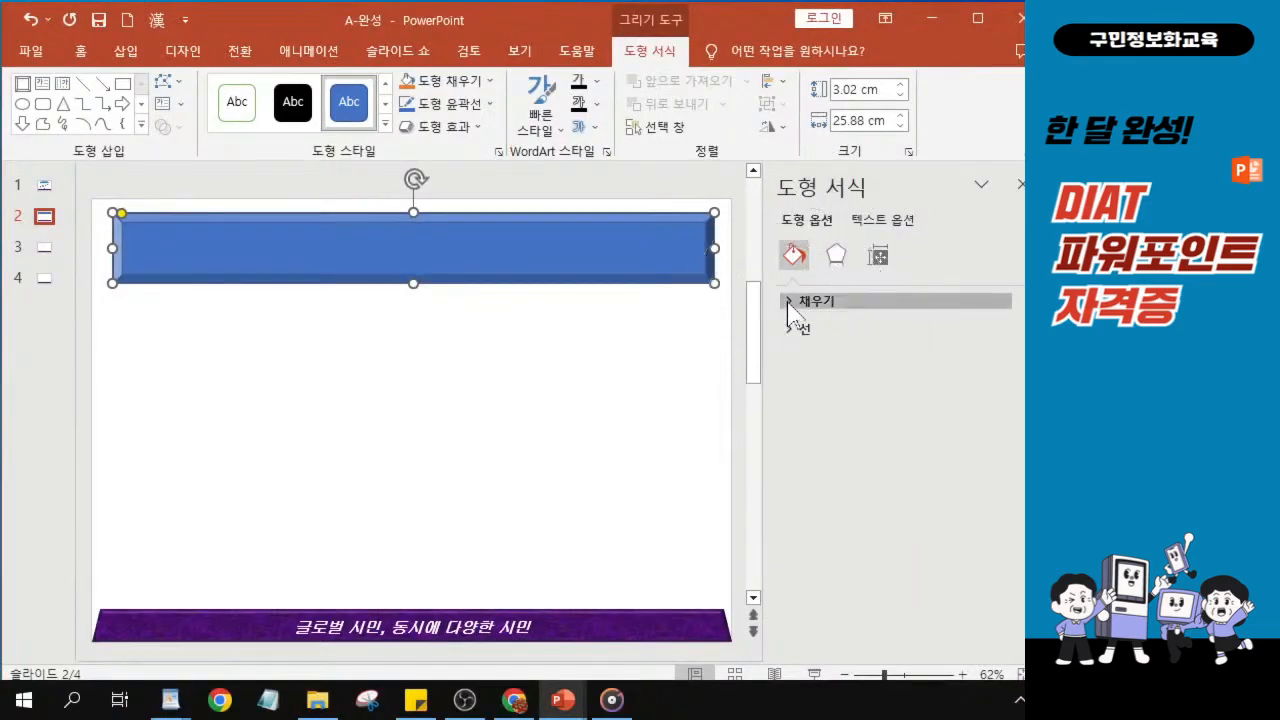
{"action": "left_click", "coordinate": [788, 305]}
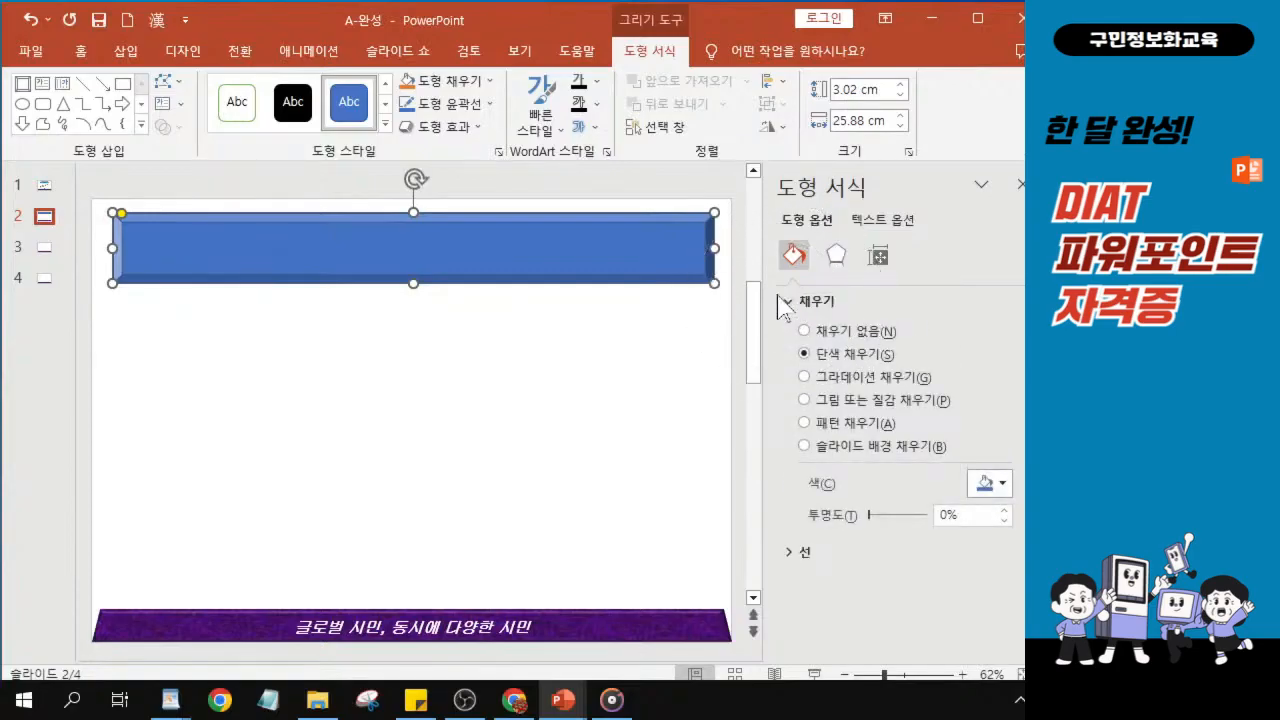
{"action": "left_click", "coordinate": [805, 377]}
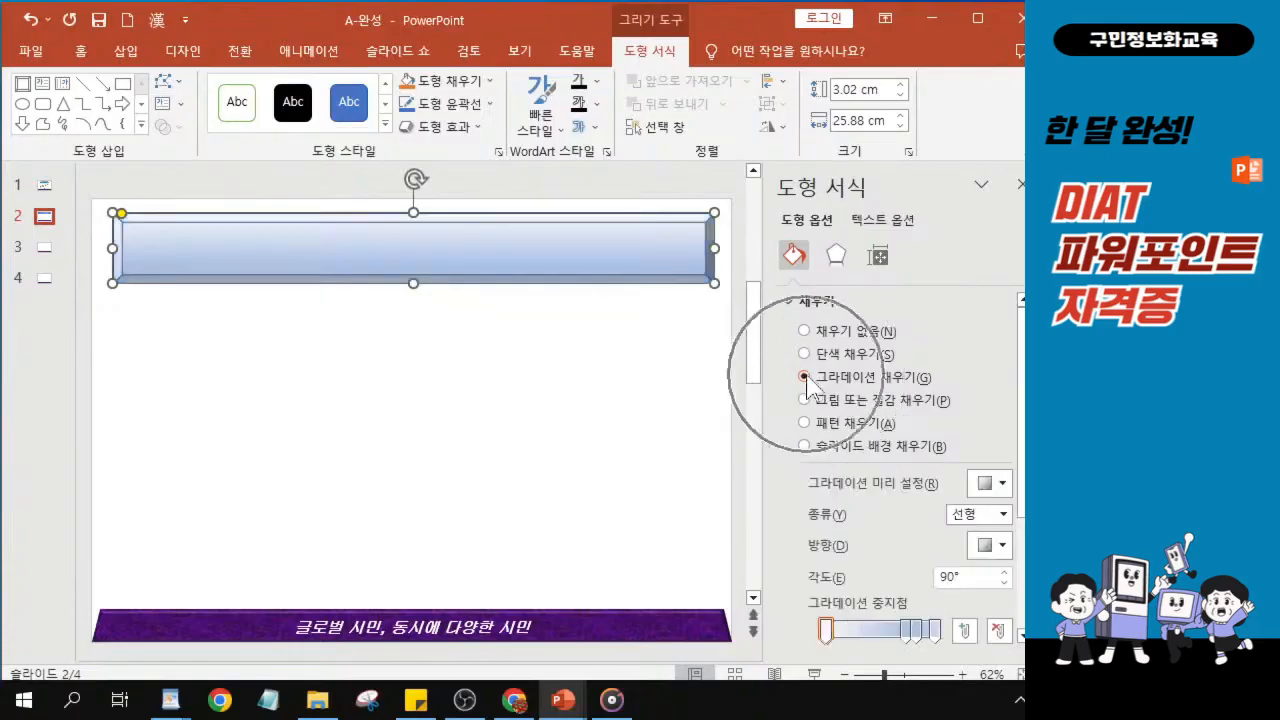
Step: Apply the blue Accent 5 (강조 5) preset gradient from the third row of presets to the bevel
{"action": "left_click_drag", "start_coordinate": [371, 16], "coordinate": [114, 14]}
{"action": "left_click_drag", "start_coordinate": [791, 20], "coordinate": [379, 33]}
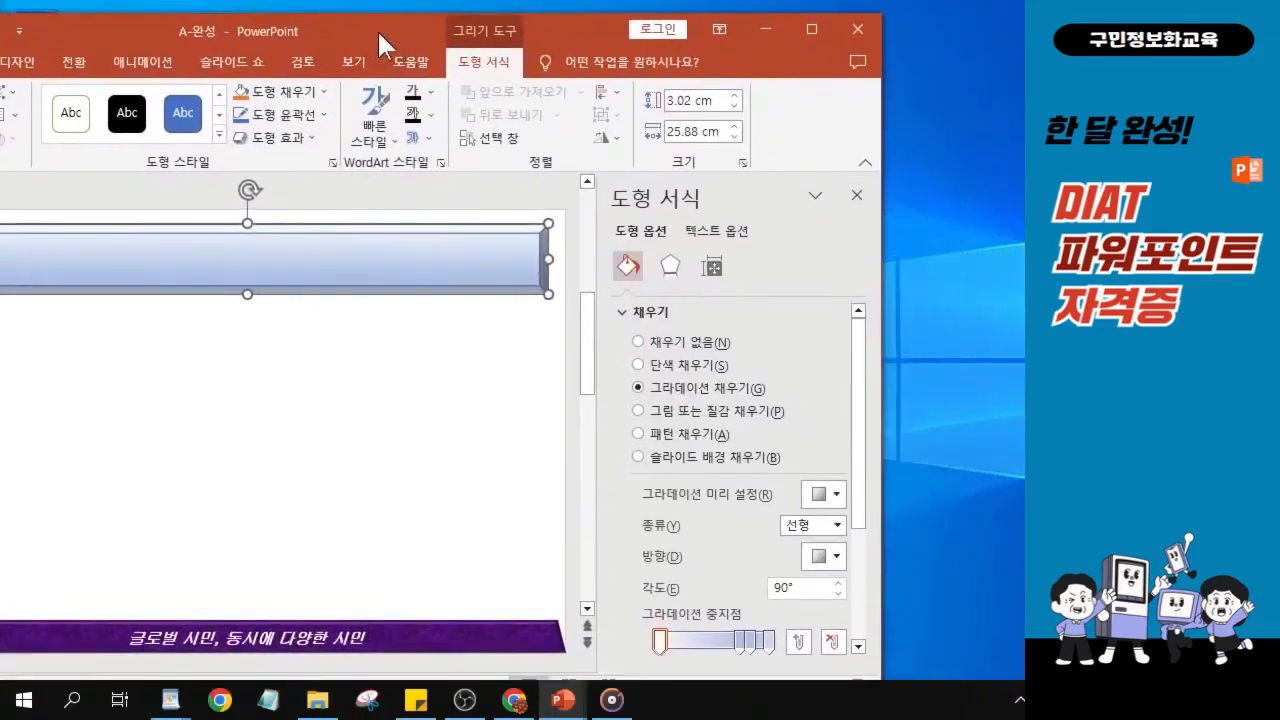
{"action": "left_click", "coordinate": [835, 496]}
{"action": "left_click", "coordinate": [836, 496]}
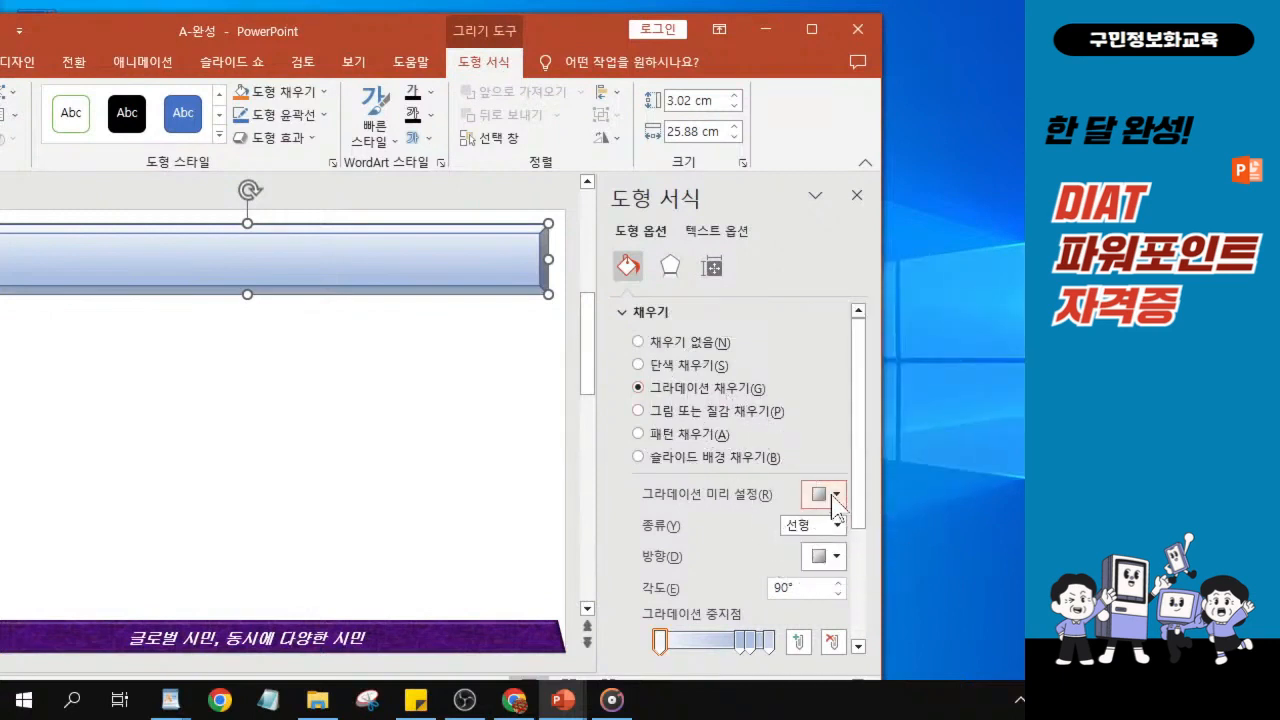
{"action": "left_click", "coordinate": [836, 496]}
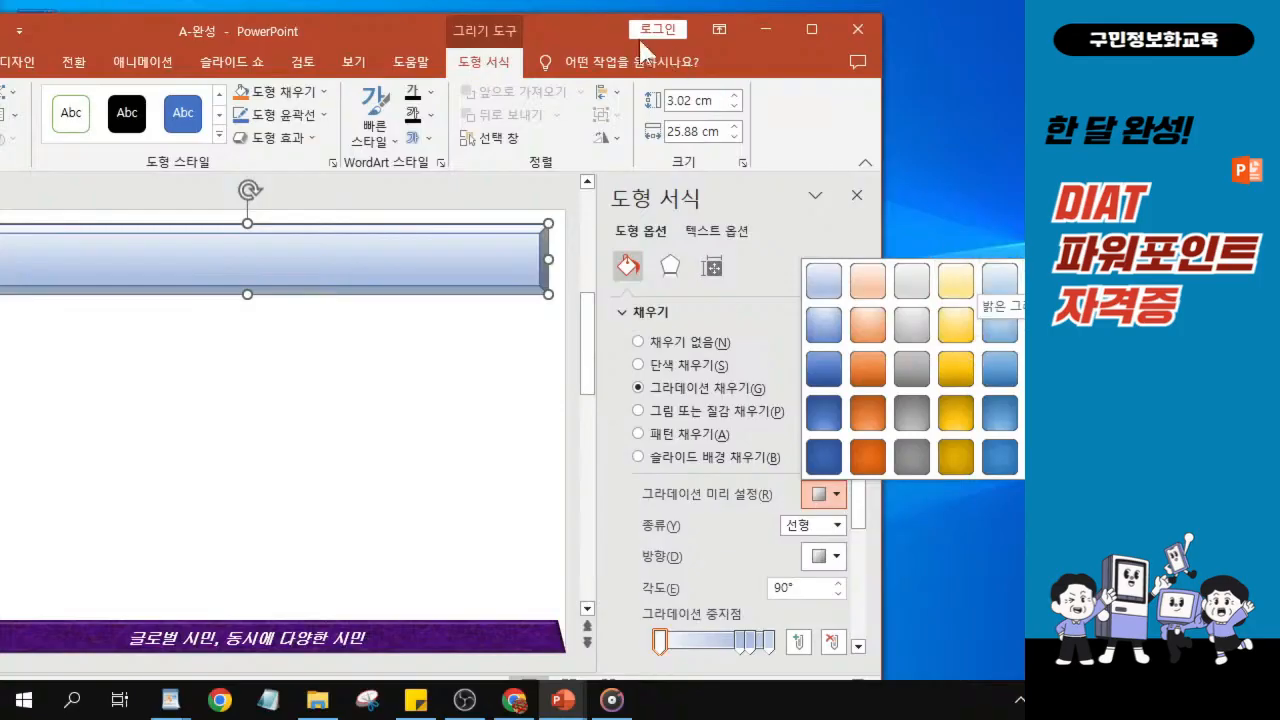
{"action": "left_click_drag", "start_coordinate": [555, 28], "coordinate": [364, 34]}
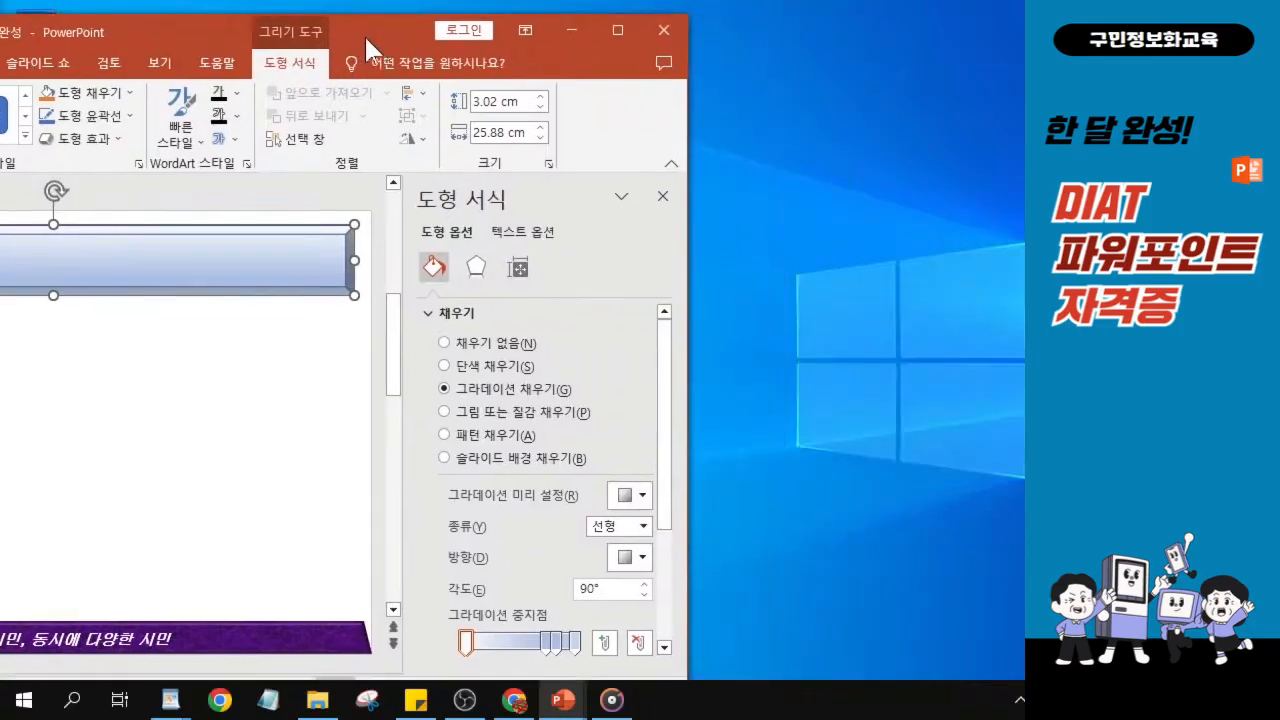
{"action": "left_click", "coordinate": [630, 494]}
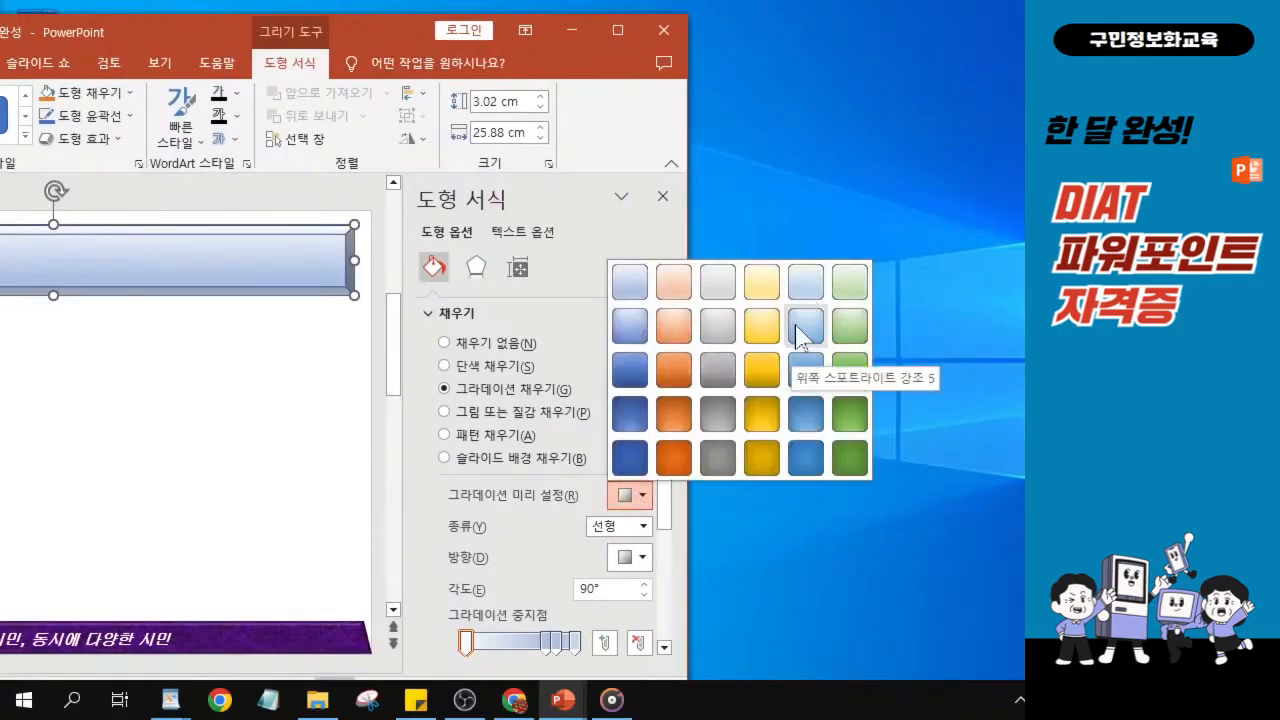
{"action": "left_click", "coordinate": [802, 385]}
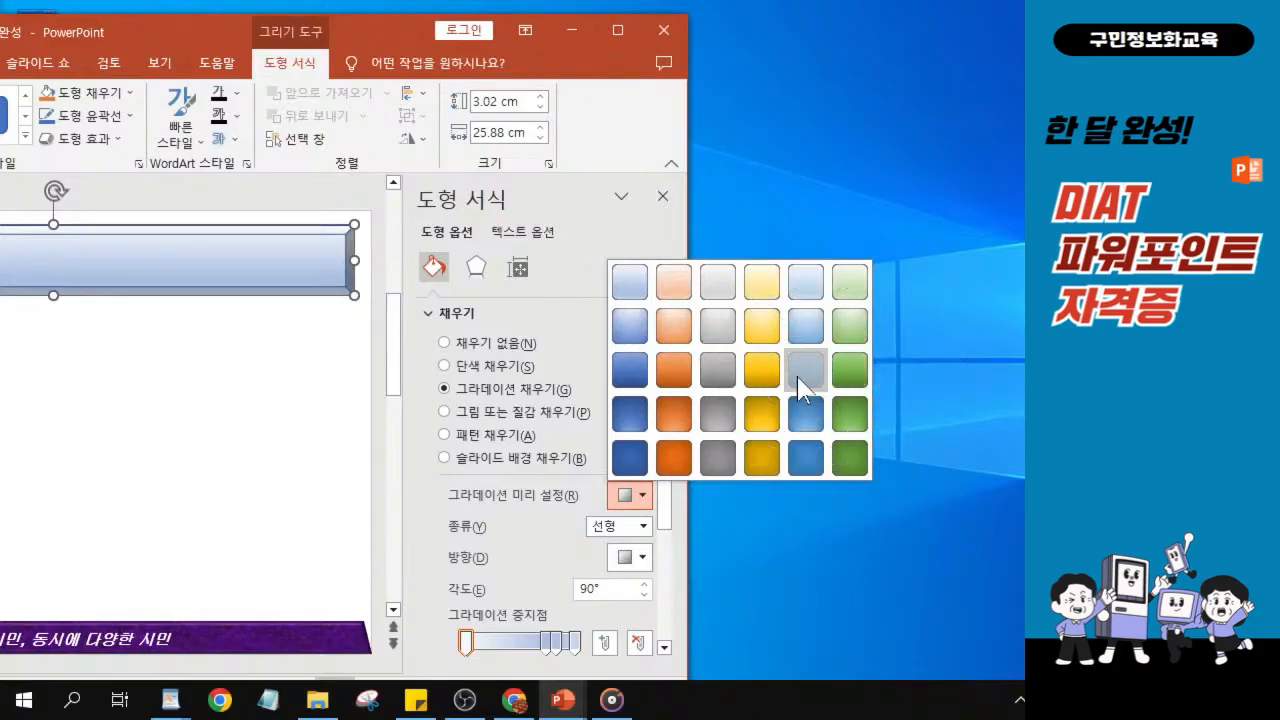
{"action": "left_click", "coordinate": [797, 376]}
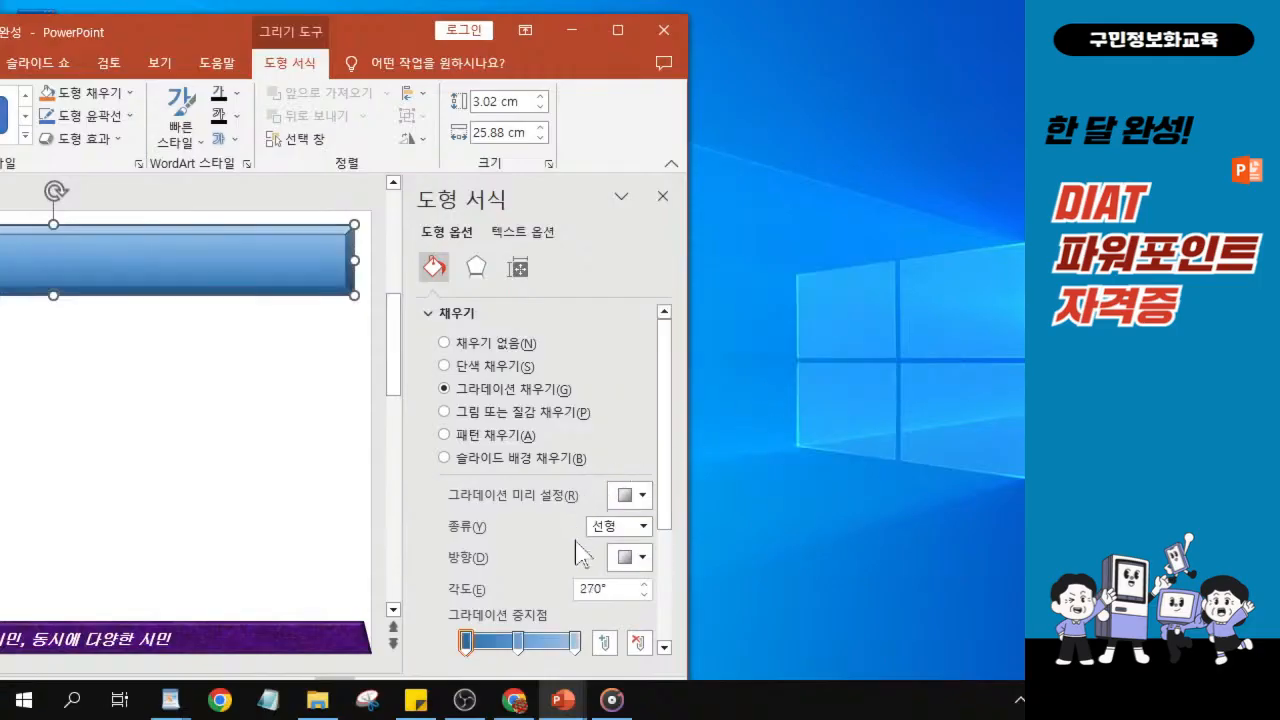
Step: Set the bevel's gradient direction to 선형 아래쪽 (Linear Down)
{"action": "left_click", "coordinate": [637, 560]}
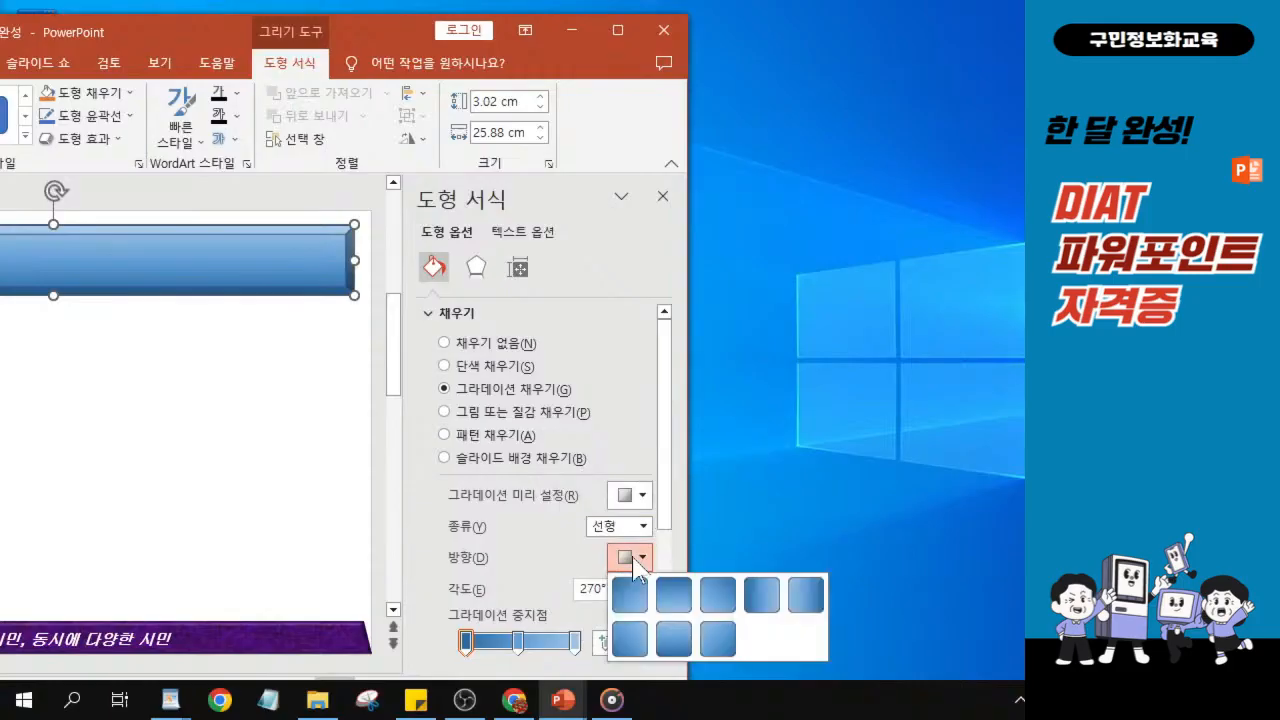
{"action": "left_click", "coordinate": [637, 560]}
{"action": "left_click", "coordinate": [637, 560]}
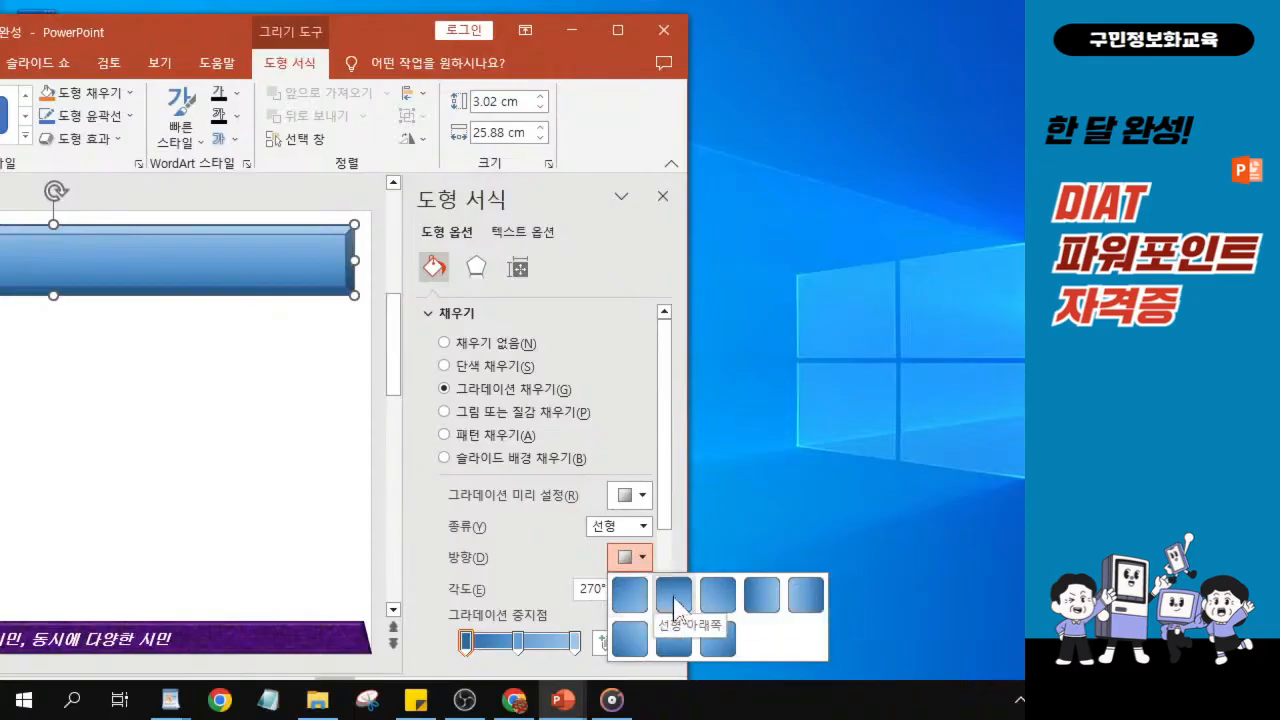
{"action": "left_click", "coordinate": [675, 605]}
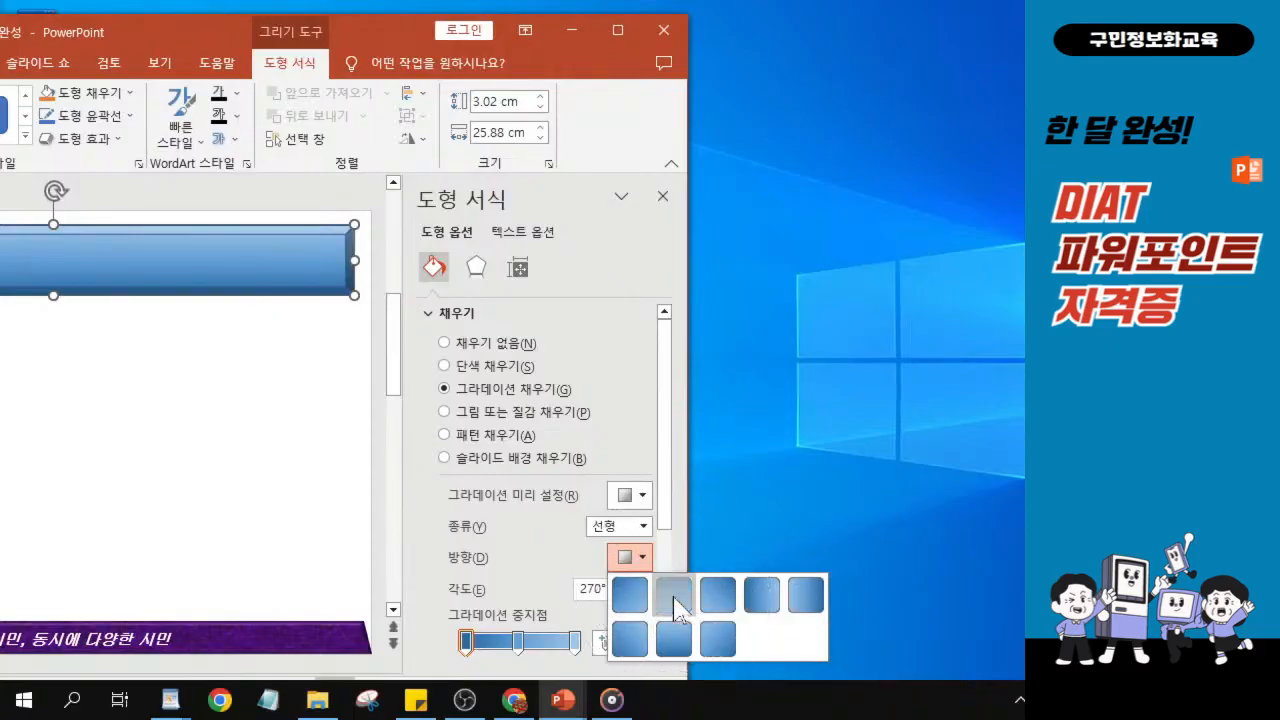
{"action": "left_click", "coordinate": [675, 605]}
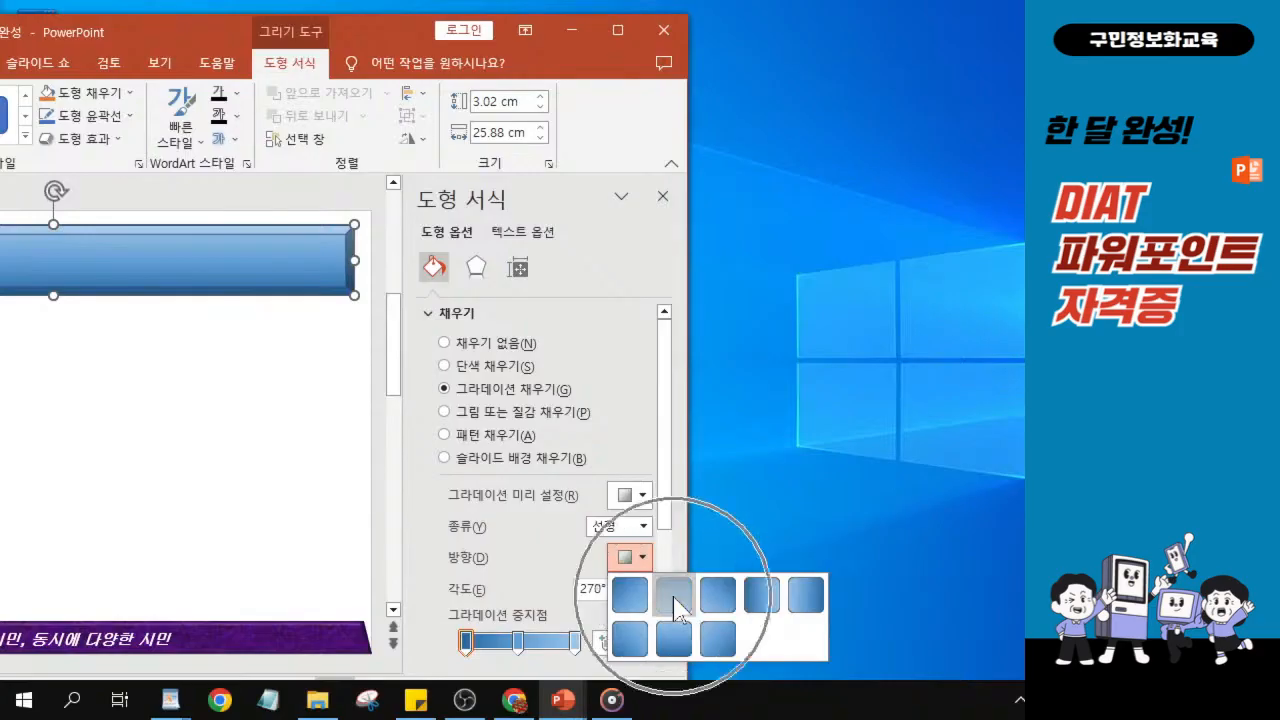
{"action": "key", "text": "ctrl"}
{"action": "key", "text": "ctrl"}
{"action": "key", "text": "ctrl"}
{"action": "key", "text": "ctrl"}
{"action": "key", "text": "ctrl"}
{"action": "key", "text": "ctrl"}
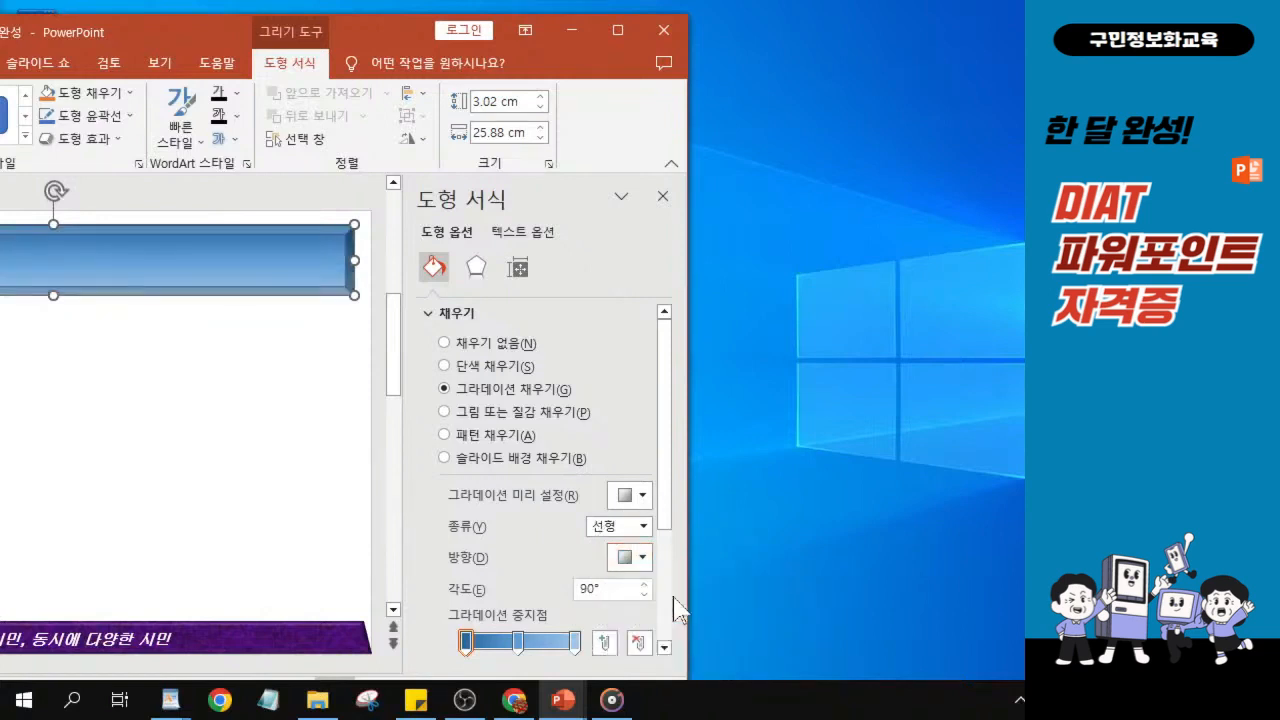
Step: Remove the bevel's outline by setting its line option to 선 없음 (No line)
{"action": "left_click_drag", "start_coordinate": [391, 25], "coordinate": [512, 27]}
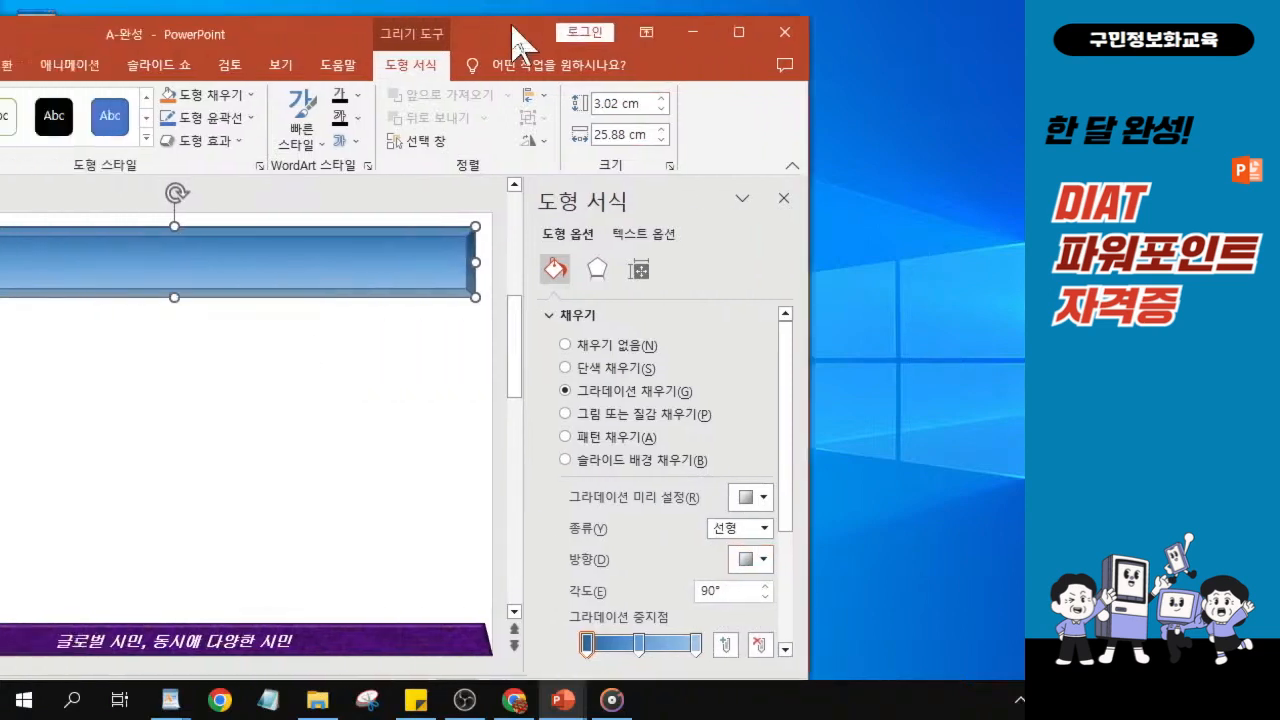
{"action": "double_click", "coordinate": [512, 27]}
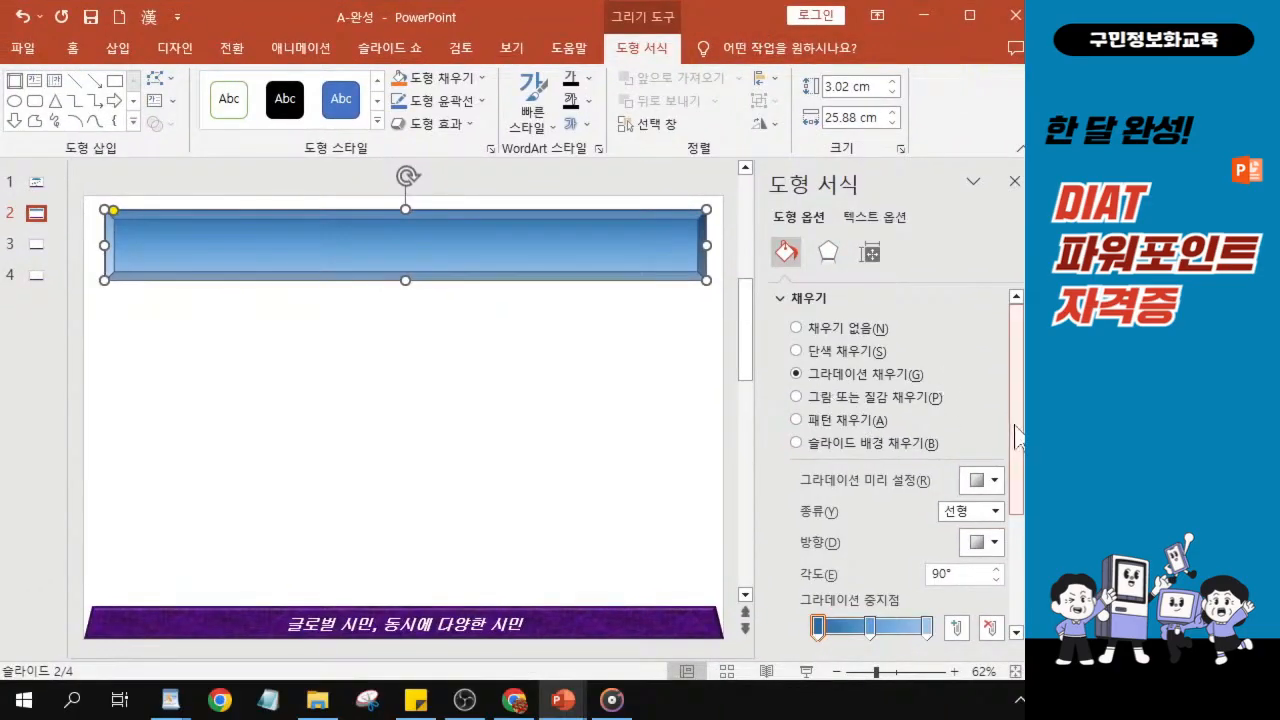
{"action": "left_click_drag", "start_coordinate": [1015, 437], "coordinate": [1015, 590]}
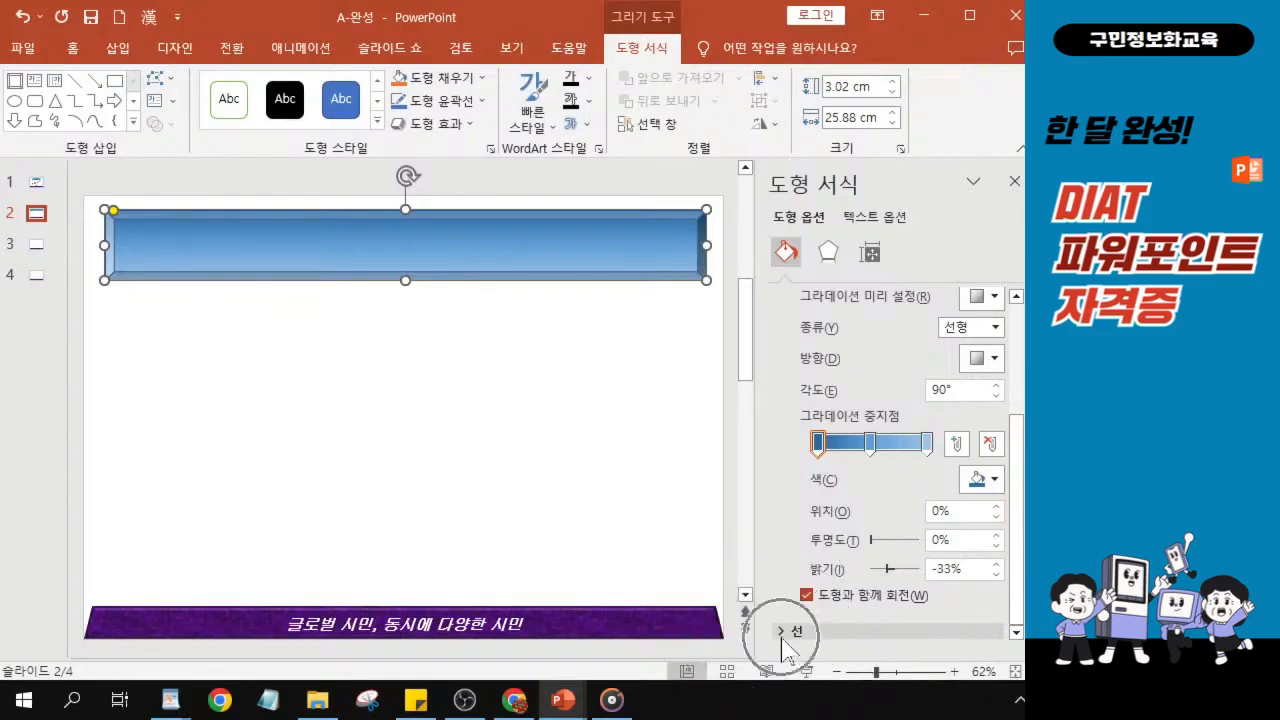
{"action": "mouse_move", "coordinate": [1015, 590]}
{"action": "left_mouse_down"}
{"action": "mouse_move", "coordinate": [1015, 485]}
{"action": "mouse_move", "coordinate": [1015, 590]}
{"action": "left_mouse_up"}
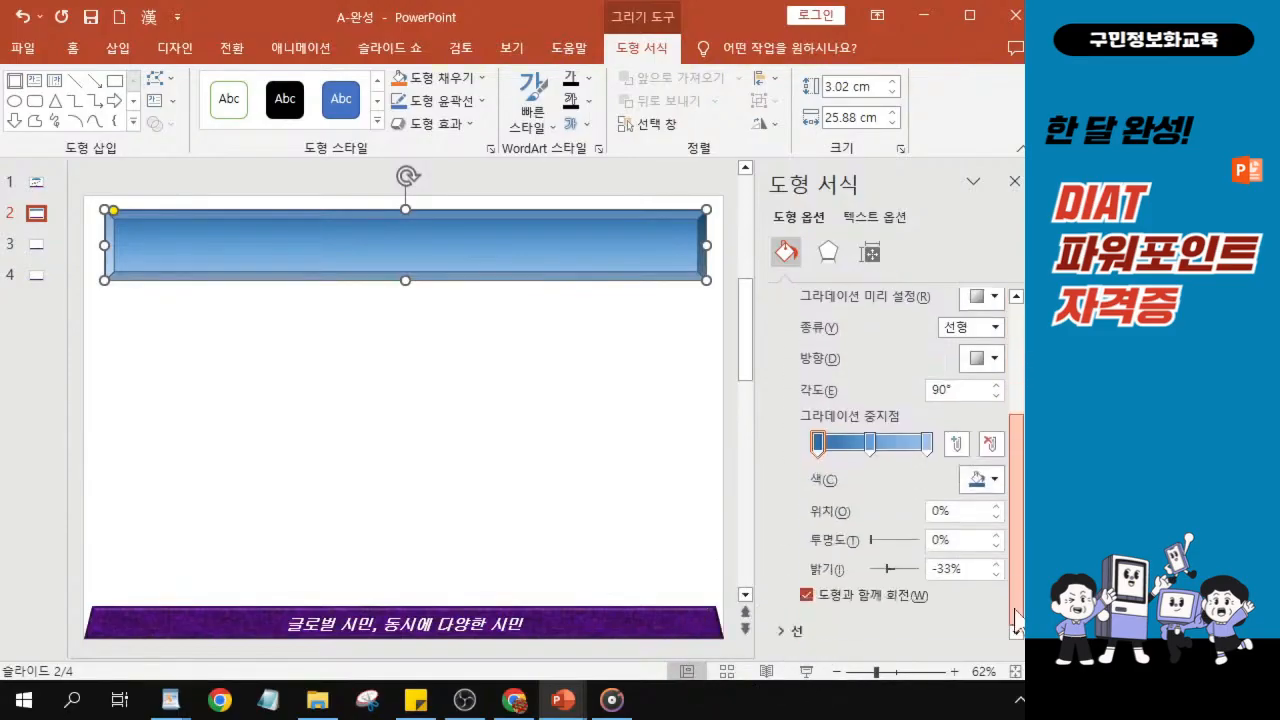
{"action": "left_click", "coordinate": [786, 634]}
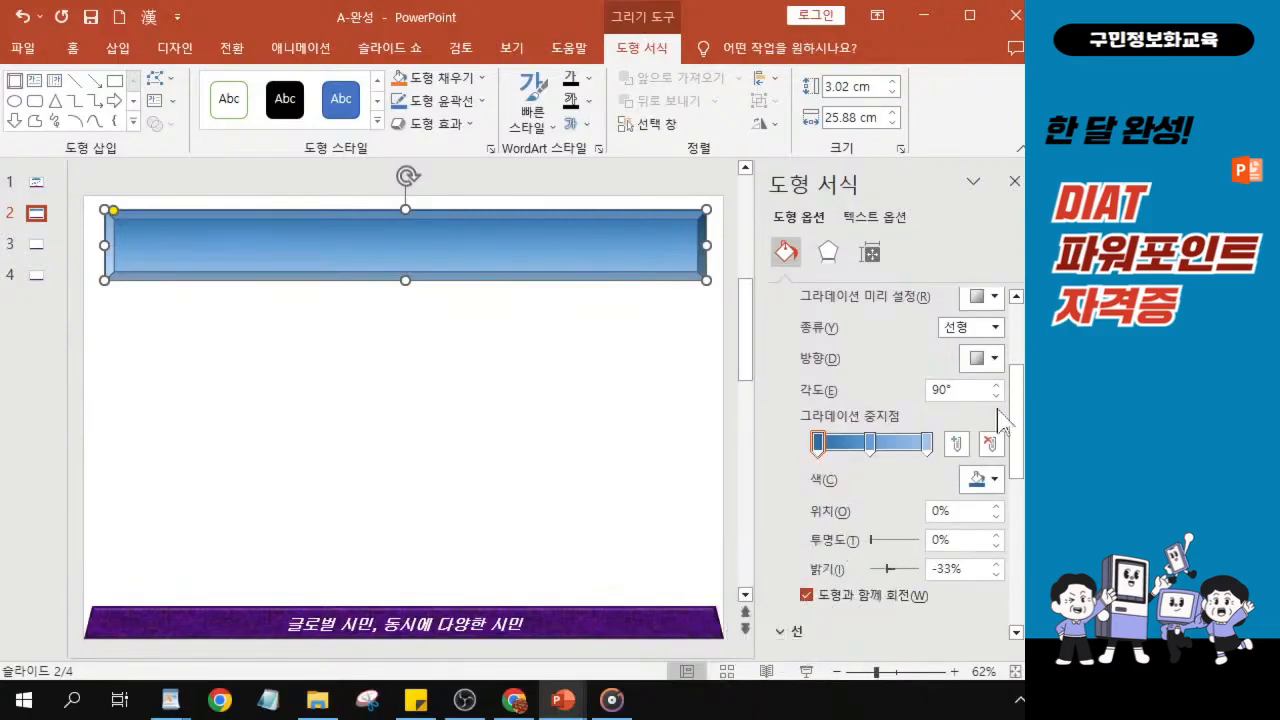
{"action": "left_click_drag", "start_coordinate": [1016, 445], "coordinate": [1021, 545]}
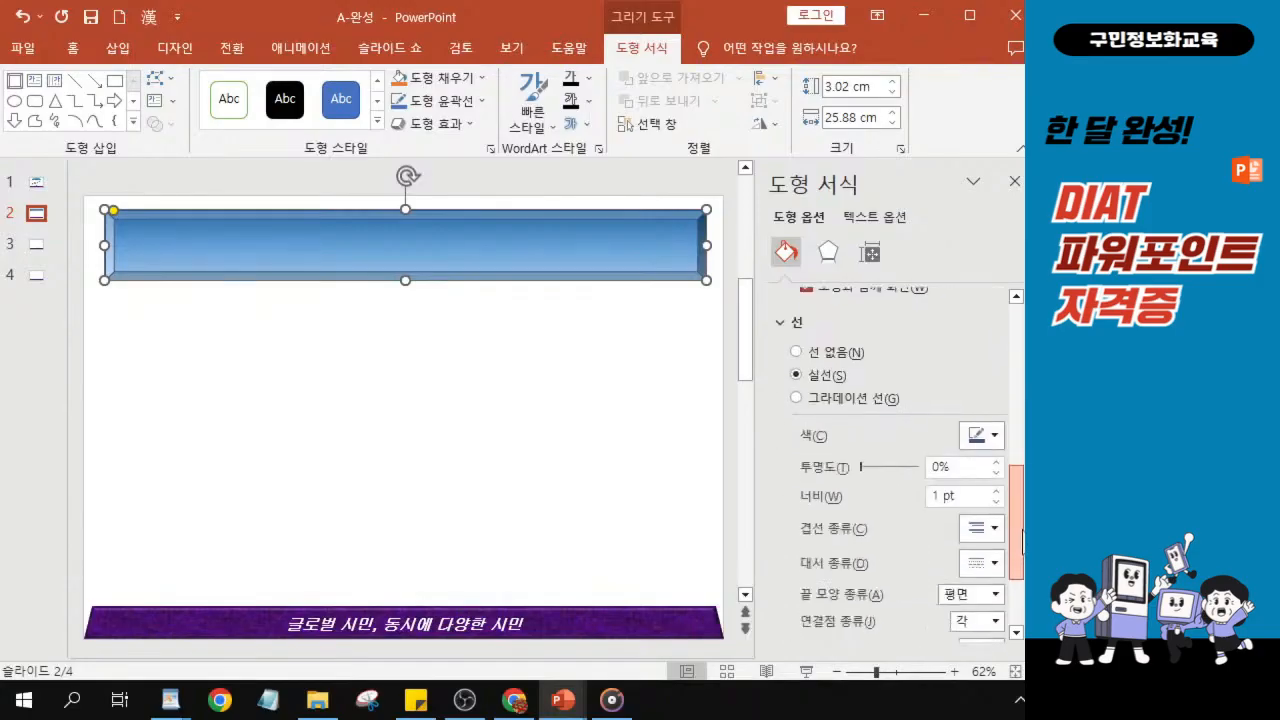
{"action": "left_click", "coordinate": [796, 353]}
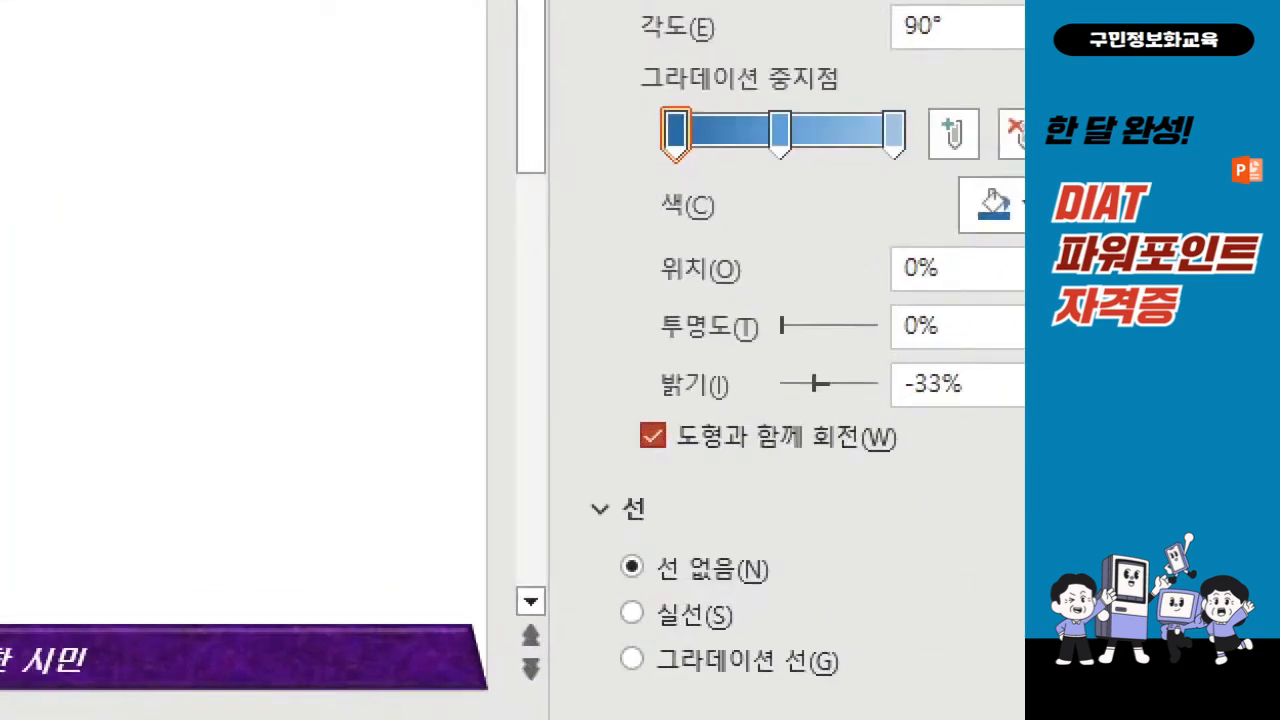
{"action": "left_click_drag", "start_coordinate": [987, 410], "coordinate": [969, 574]}
{"action": "mouse_move", "coordinate": [925, 522]}
{"action": "left_mouse_down"}
{"action": "mouse_move", "coordinate": [954, 603]}
{"action": "mouse_move", "coordinate": [1024, 540]}
{"action": "left_mouse_up"}
{"action": "mouse_move", "coordinate": [809, 580]}
{"action": "left_mouse_down"}
{"action": "mouse_move", "coordinate": [572, 530]}
{"action": "mouse_move", "coordinate": [812, 592]}
{"action": "left_mouse_up"}
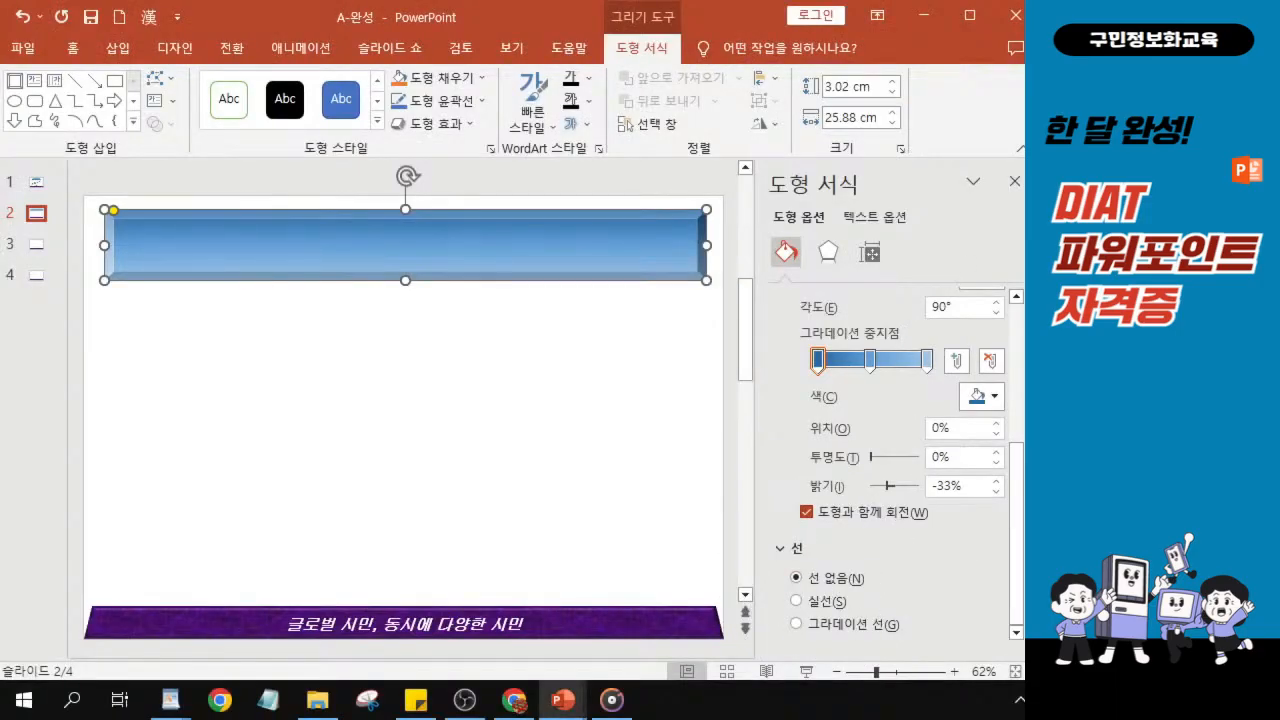
Step: Apply the centre shadow preset from the 바깥쪽 (Outer) group to the bevel and close its formatting options
{"action": "key", "text": "alt+Tab"}
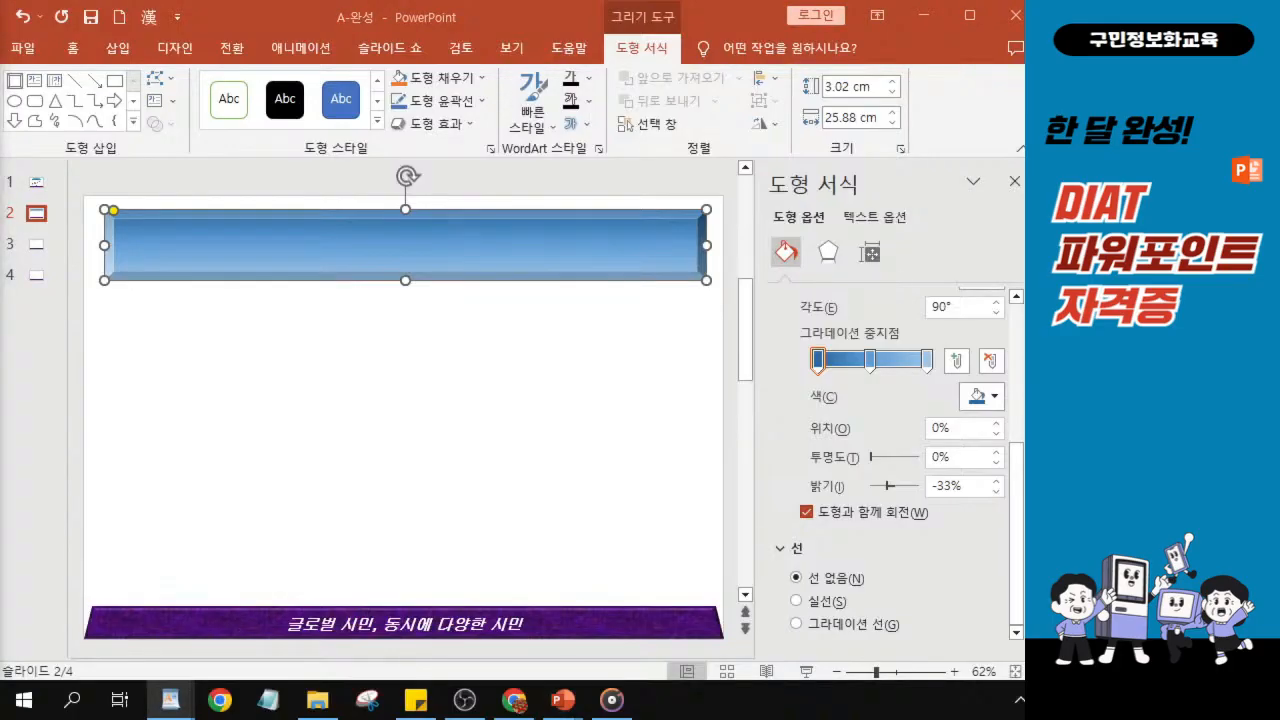
{"action": "left_click", "coordinate": [826, 258]}
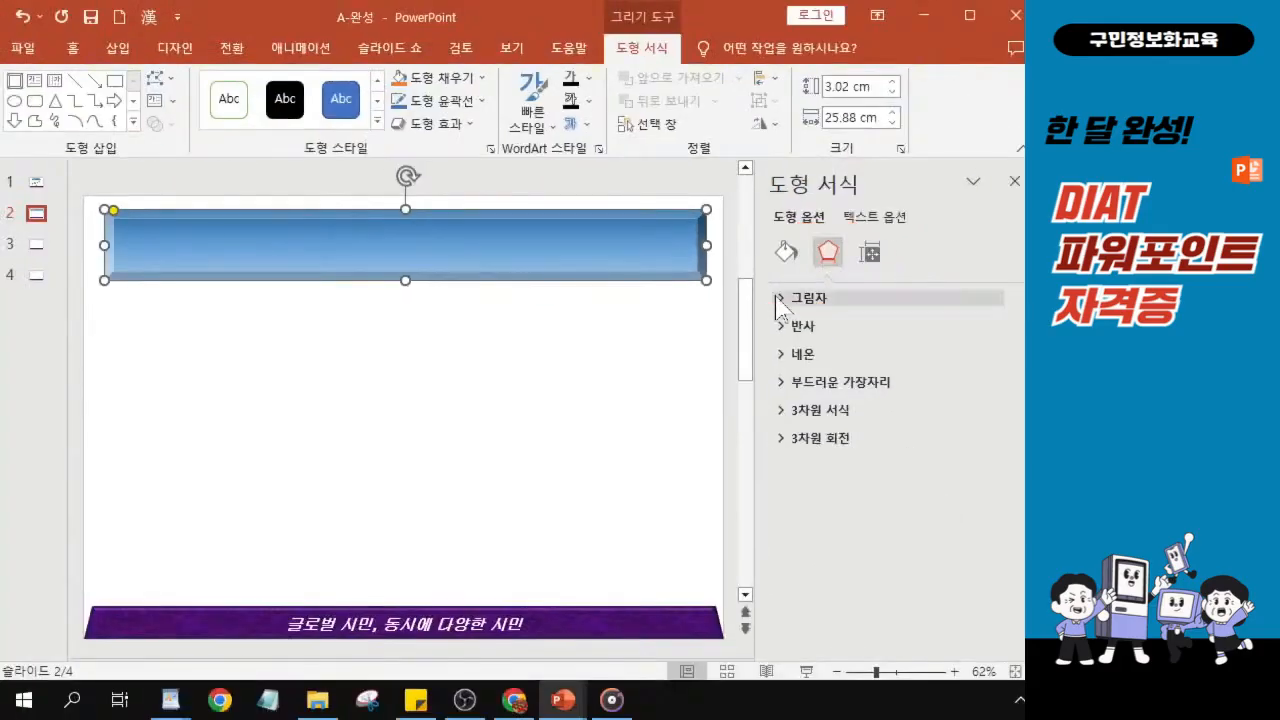
{"action": "left_click", "coordinate": [733, 354]}
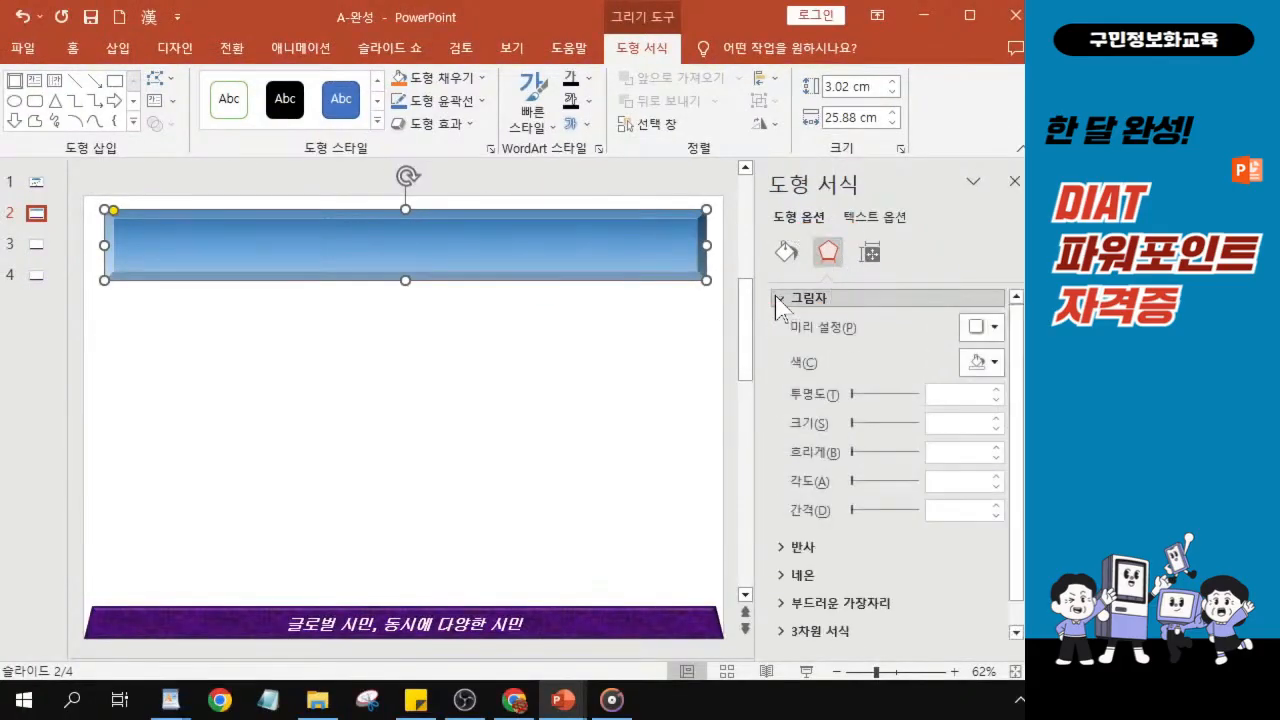
{"action": "left_click", "coordinate": [985, 335]}
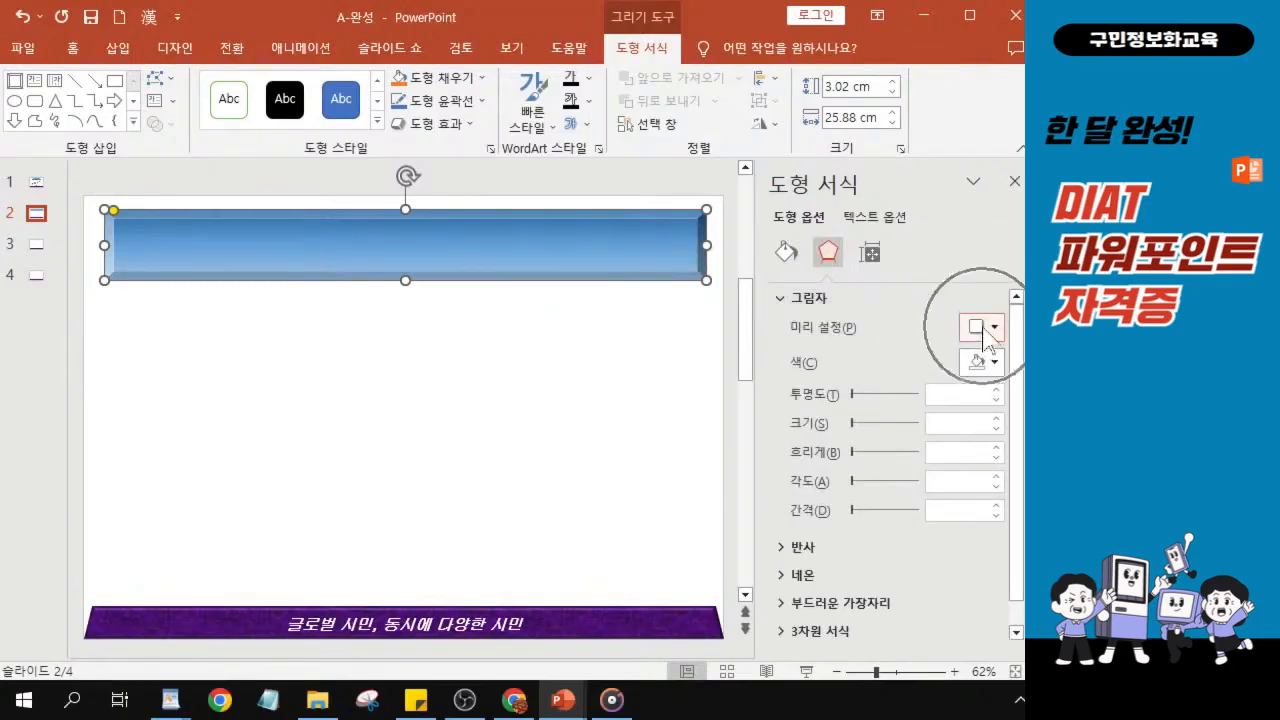
{"action": "left_click_drag", "start_coordinate": [497, 12], "coordinate": [255, 57]}
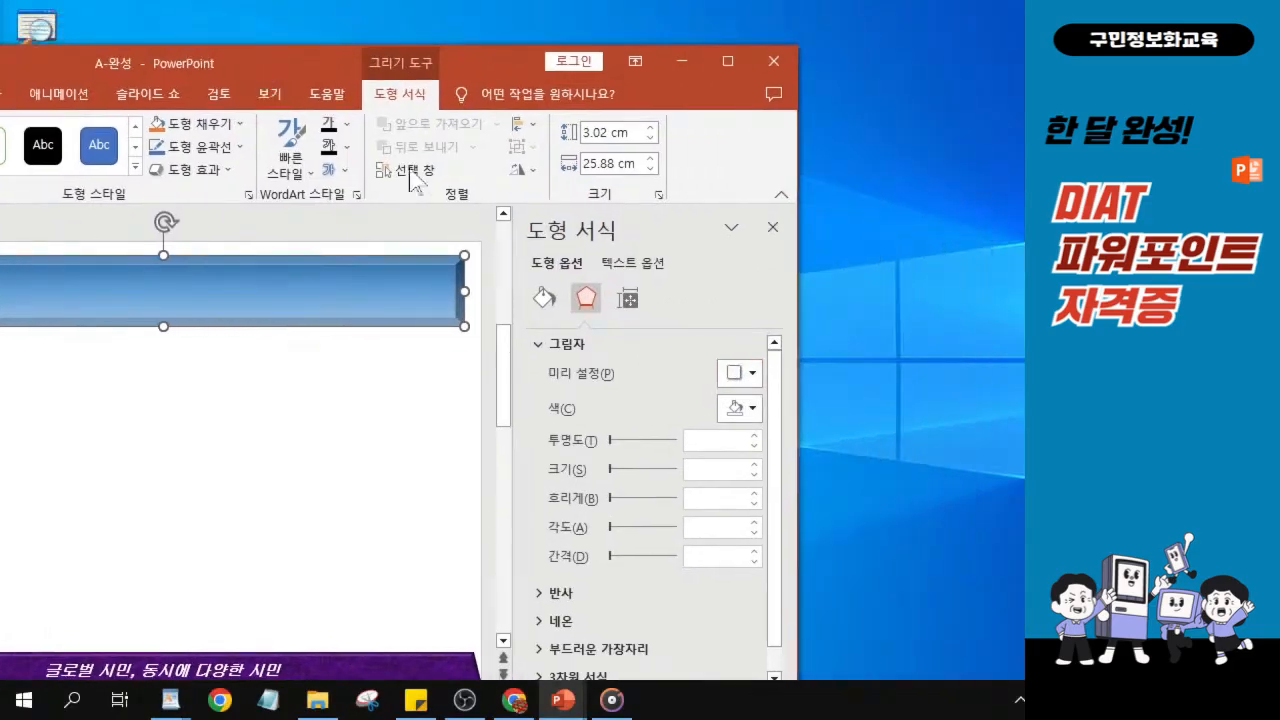
{"action": "left_click", "coordinate": [752, 375]}
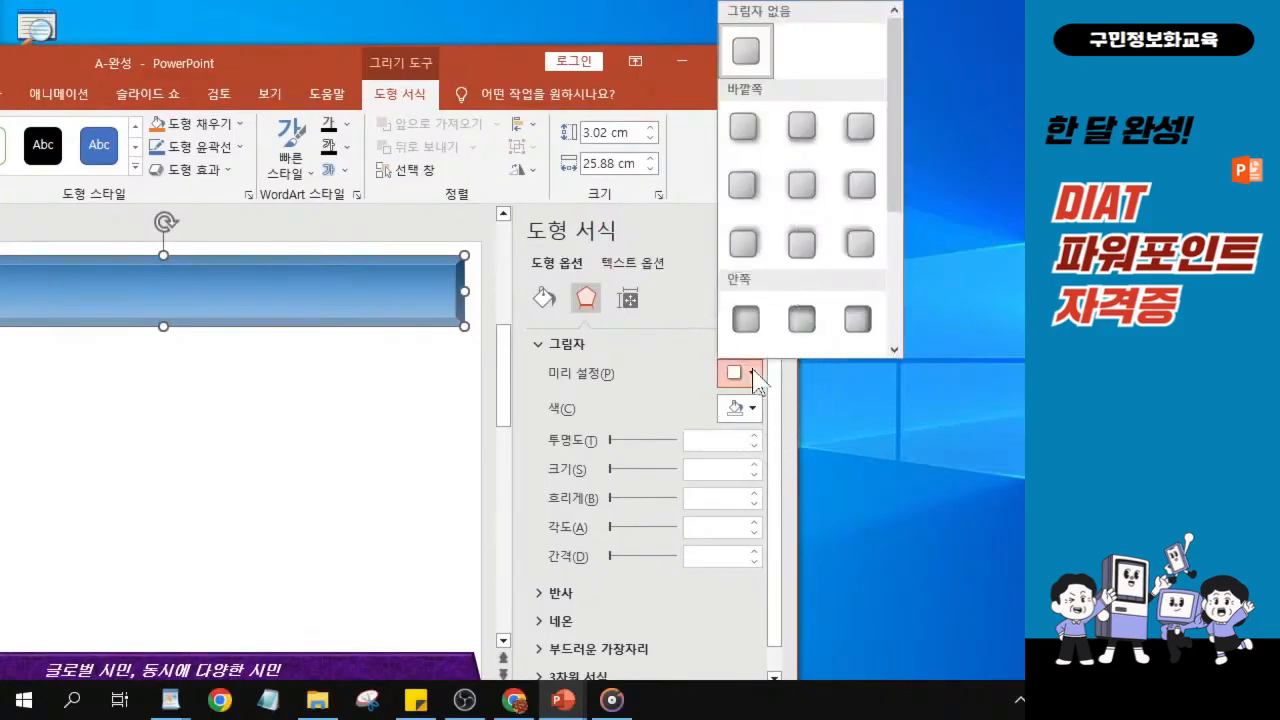
{"action": "left_click", "coordinate": [800, 188]}
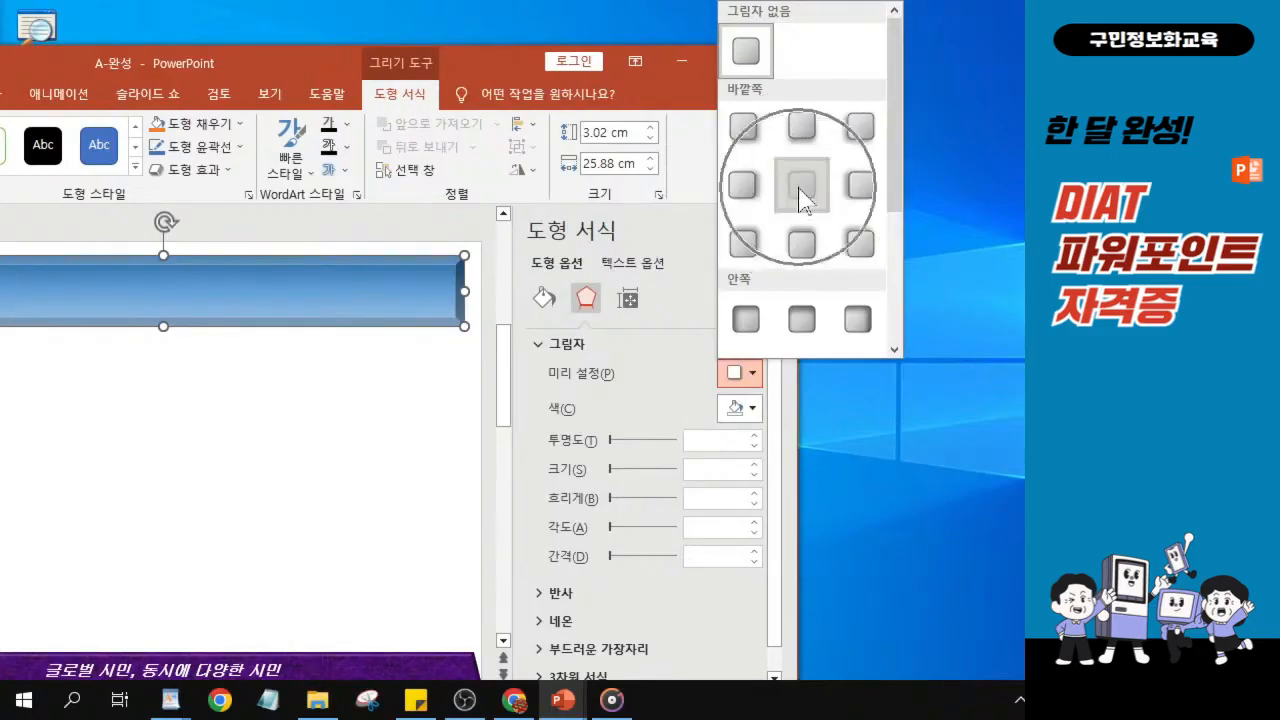
{"action": "key", "text": "ctrl"}
{"action": "key", "text": "ctrl"}
{"action": "key", "text": "ctrl"}
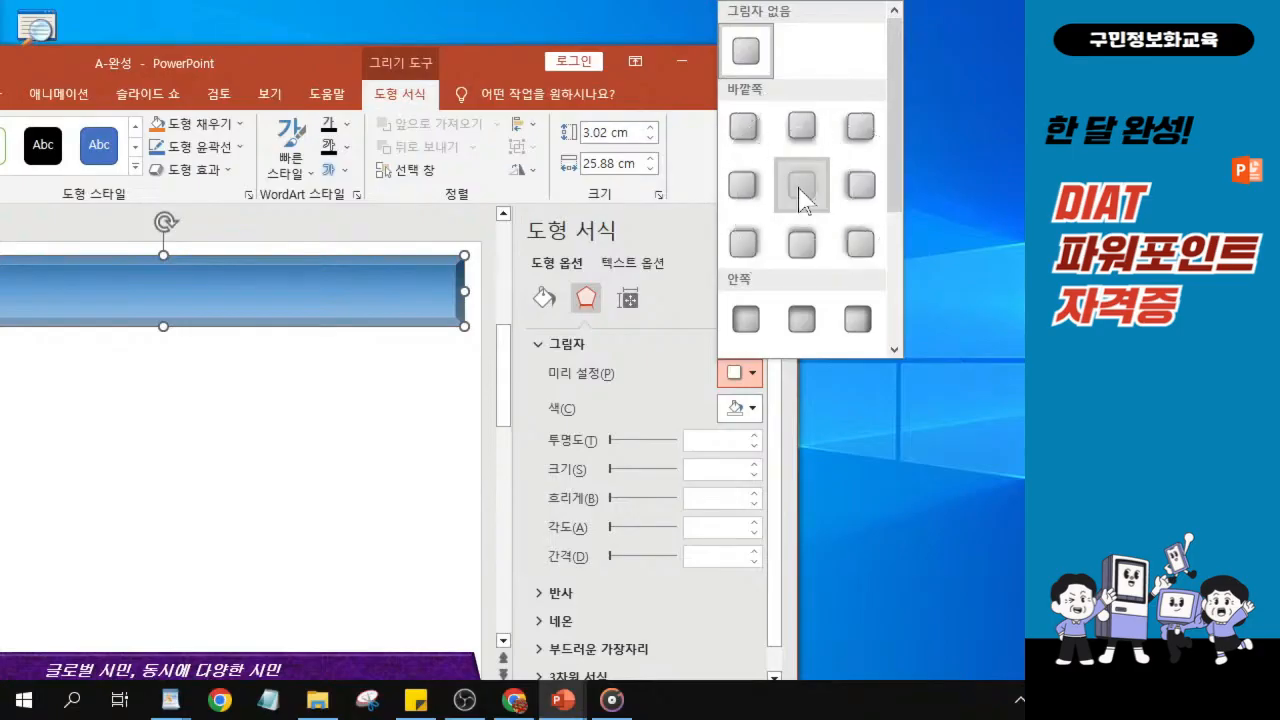
{"action": "key", "text": "ctrl"}
{"action": "key", "text": "ctrl"}
{"action": "key", "text": "ctrl"}
{"action": "key", "text": "ctrl"}
{"action": "left_click", "coordinate": [800, 186]}
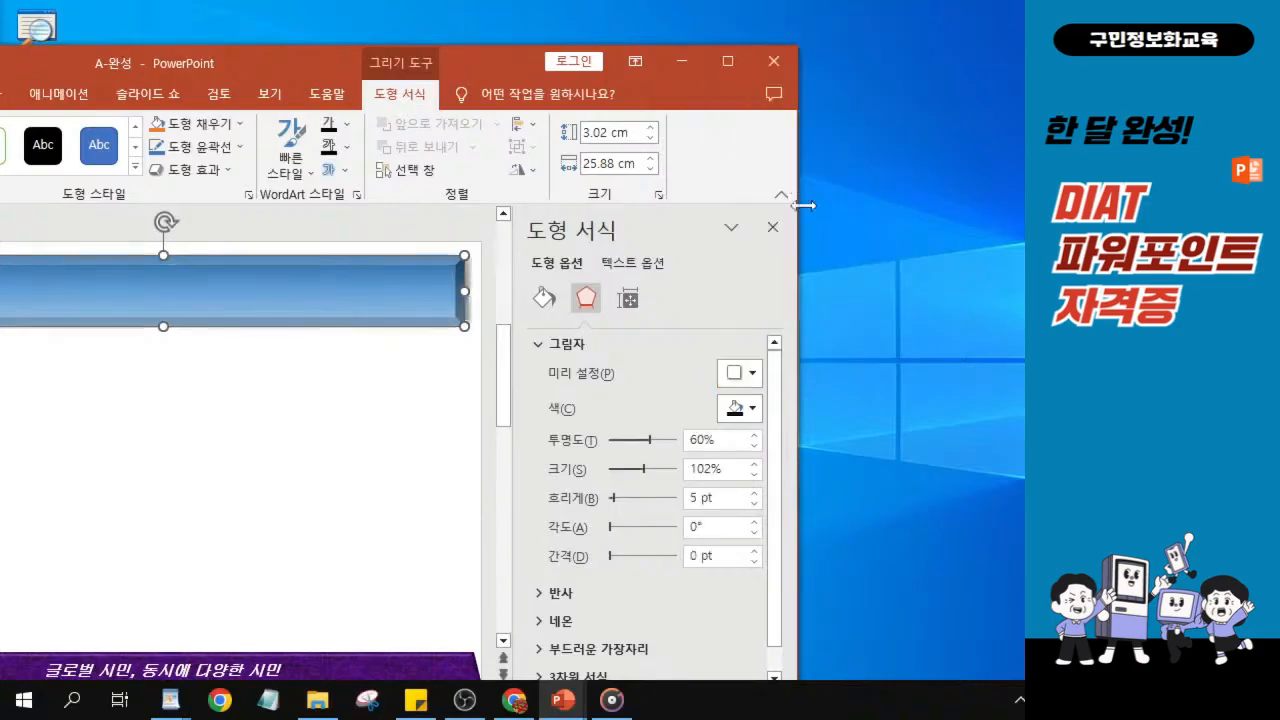
{"action": "left_click_drag", "start_coordinate": [311, 62], "coordinate": [566, 31]}
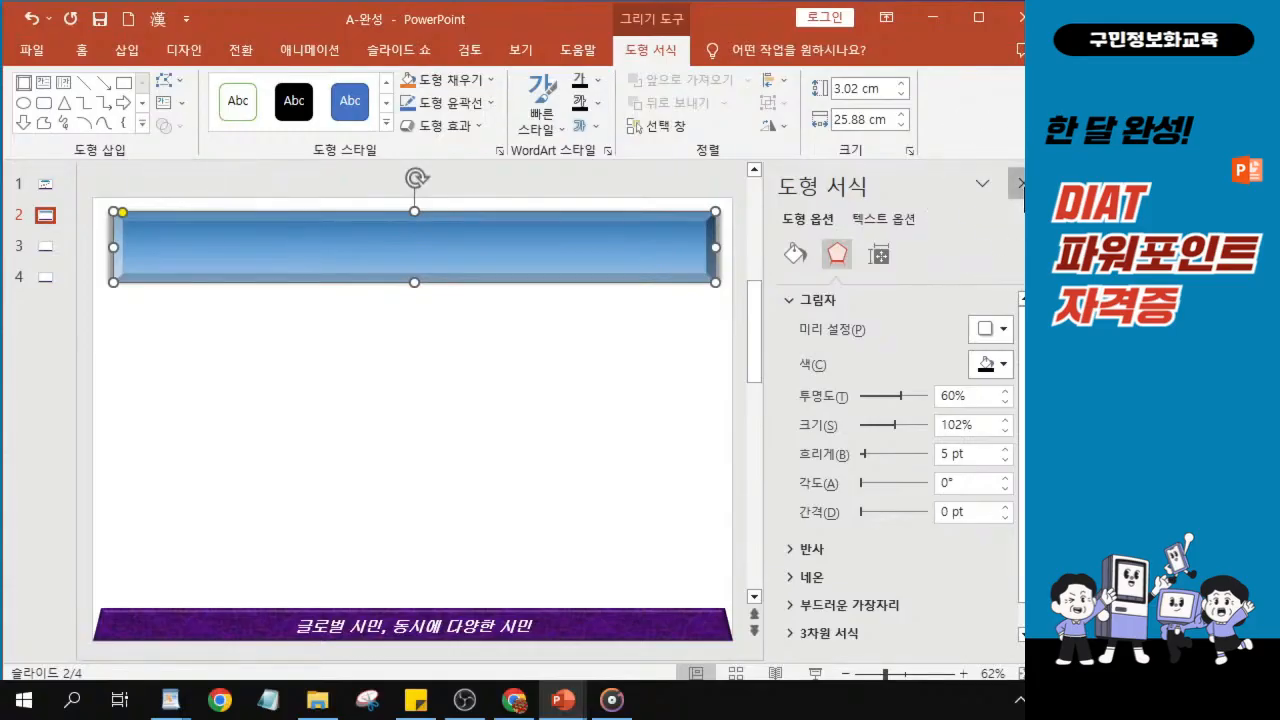
{"action": "left_click", "coordinate": [1020, 184]}
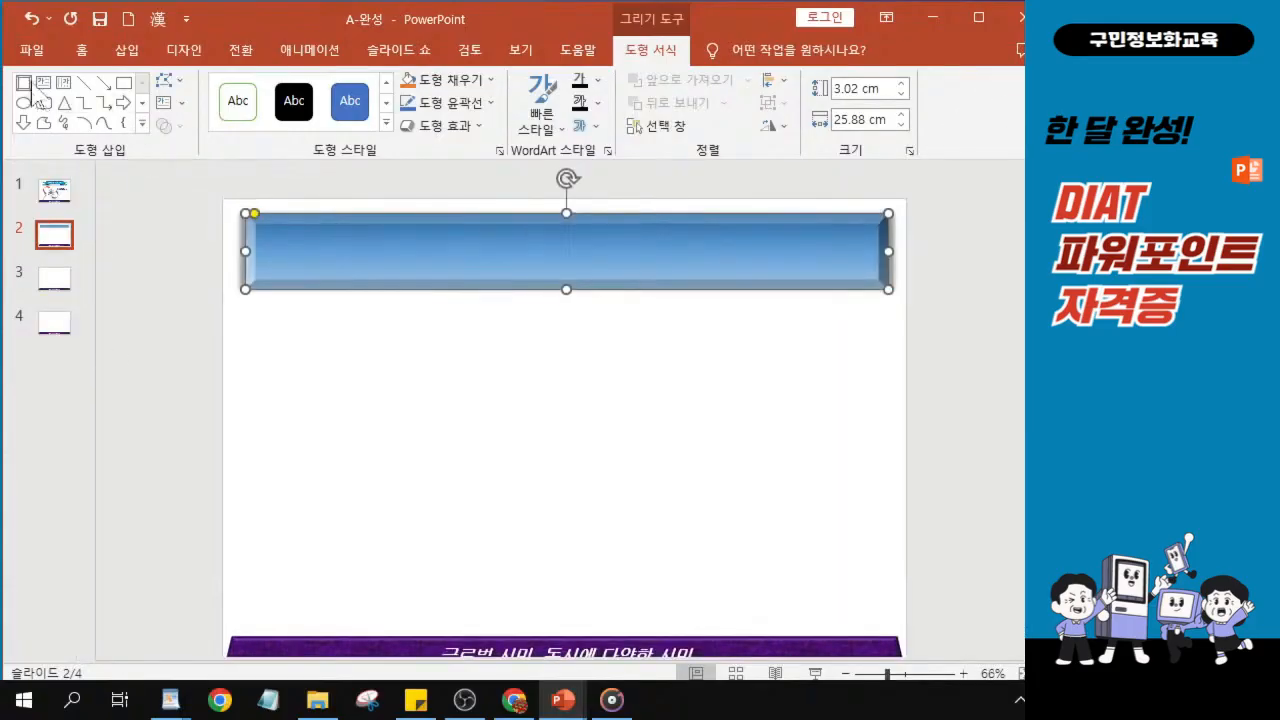
Step: Set the font for the bevel's text to HY헤드라인M
{"action": "left_click", "coordinate": [86, 55]}
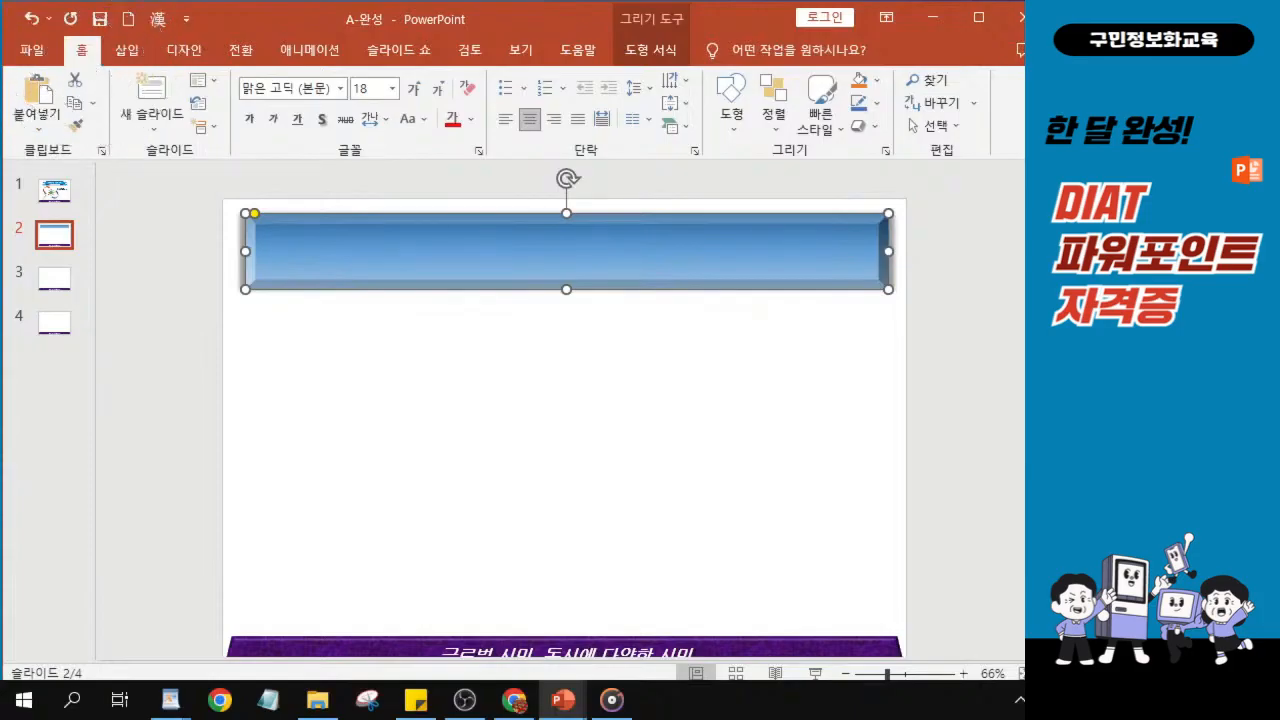
{"action": "key", "text": "alt+Tab"}
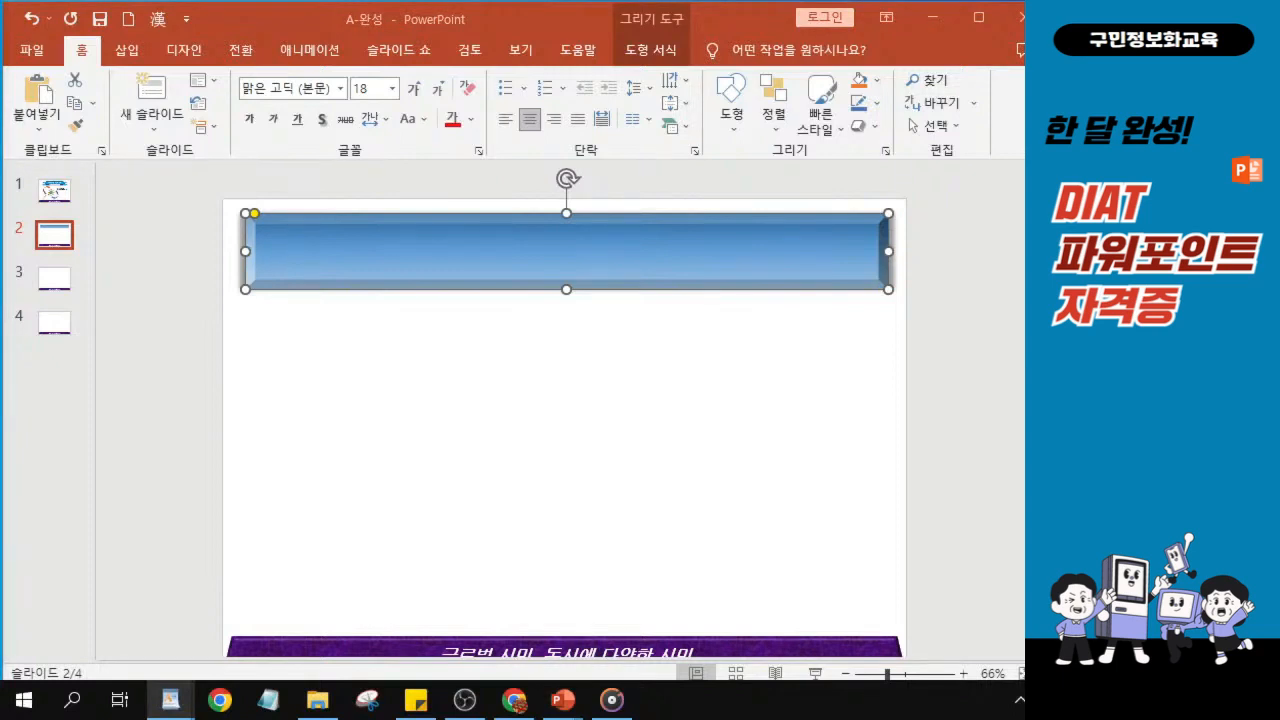
{"action": "left_click", "coordinate": [341, 89]}
{"action": "left_click", "coordinate": [341, 89]}
{"action": "left_click", "coordinate": [341, 89]}
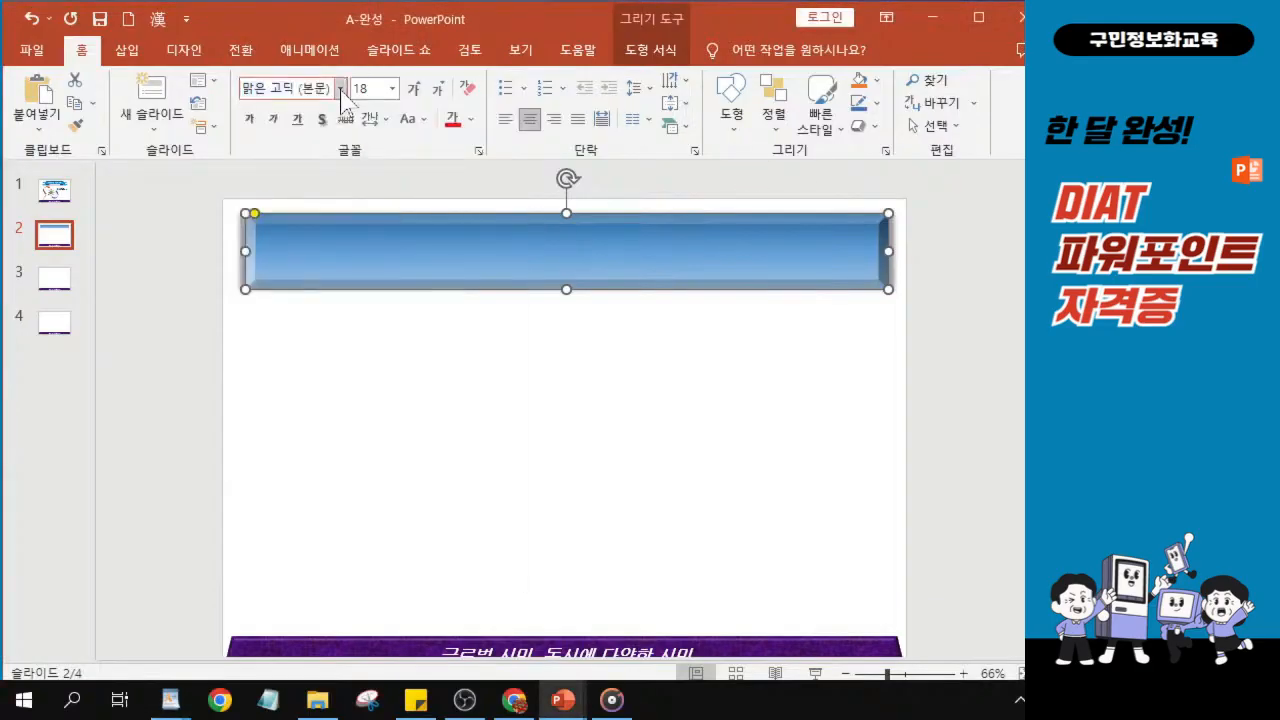
{"action": "left_click", "coordinate": [341, 89]}
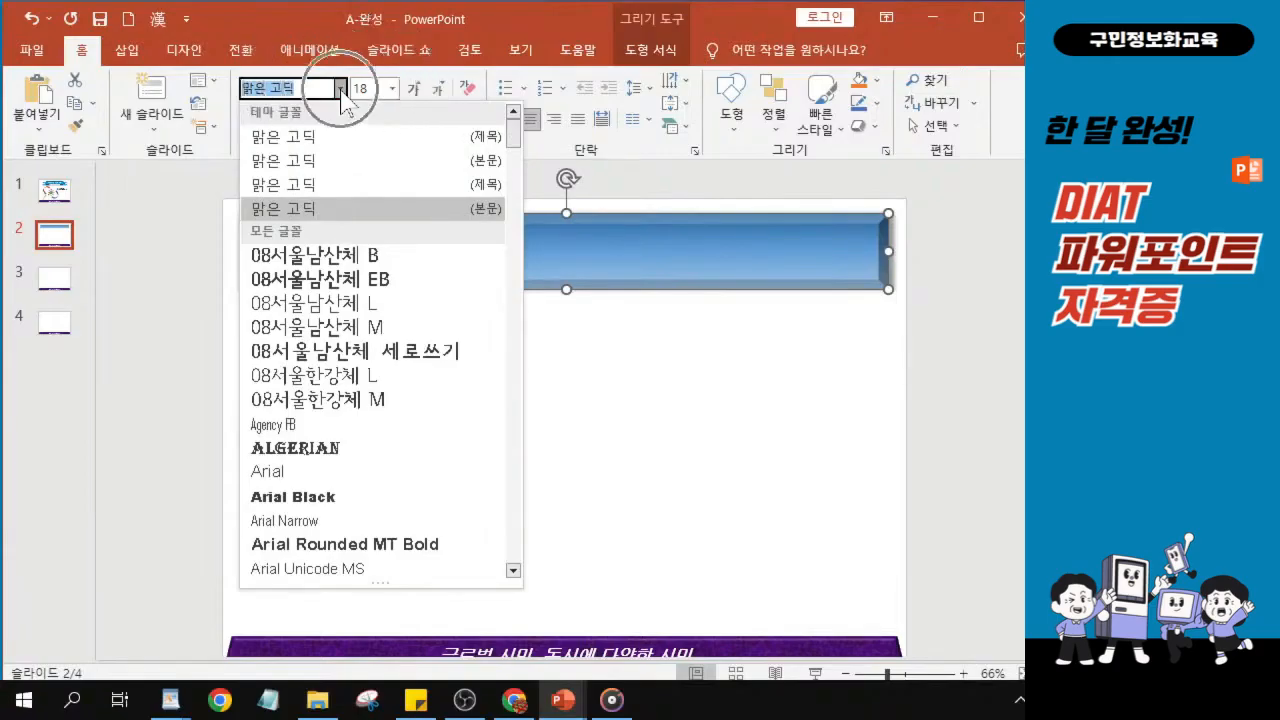
{"action": "scroll", "coordinate": [355, 310], "scroll_direction": "down", "scroll_amount": 9}
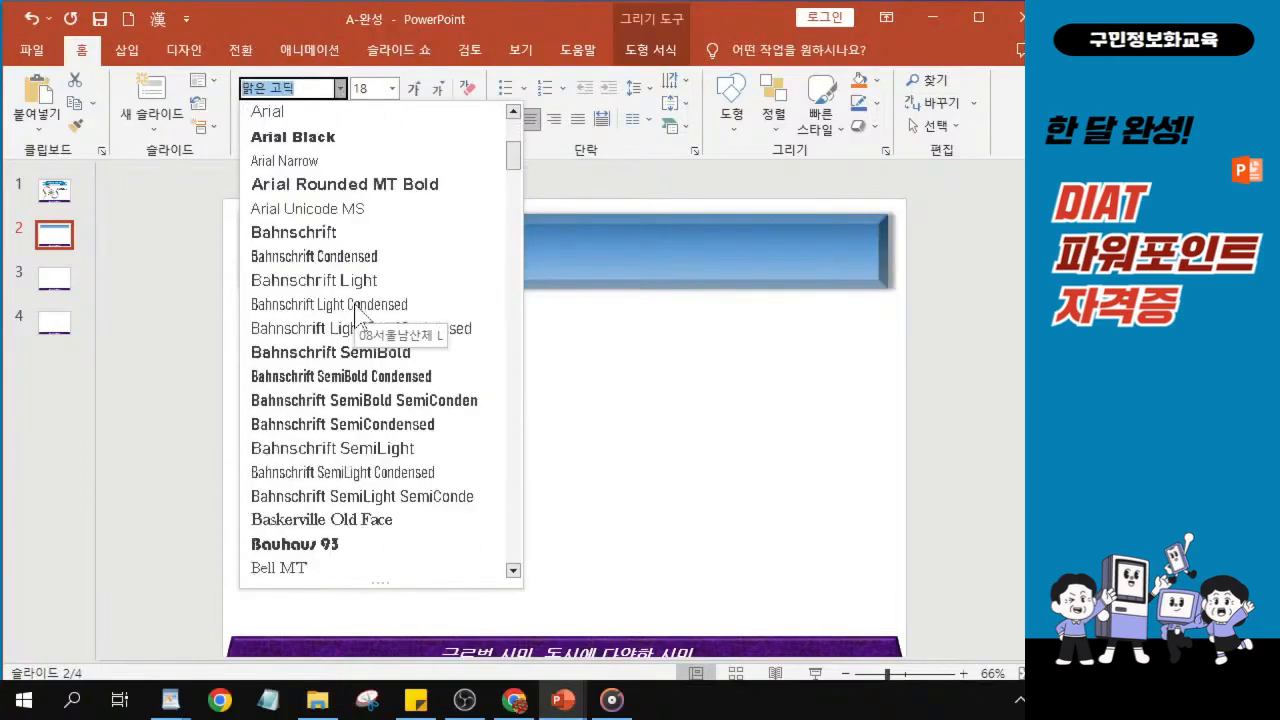
{"action": "scroll", "coordinate": [355, 310], "scroll_direction": "down", "scroll_amount": 13}
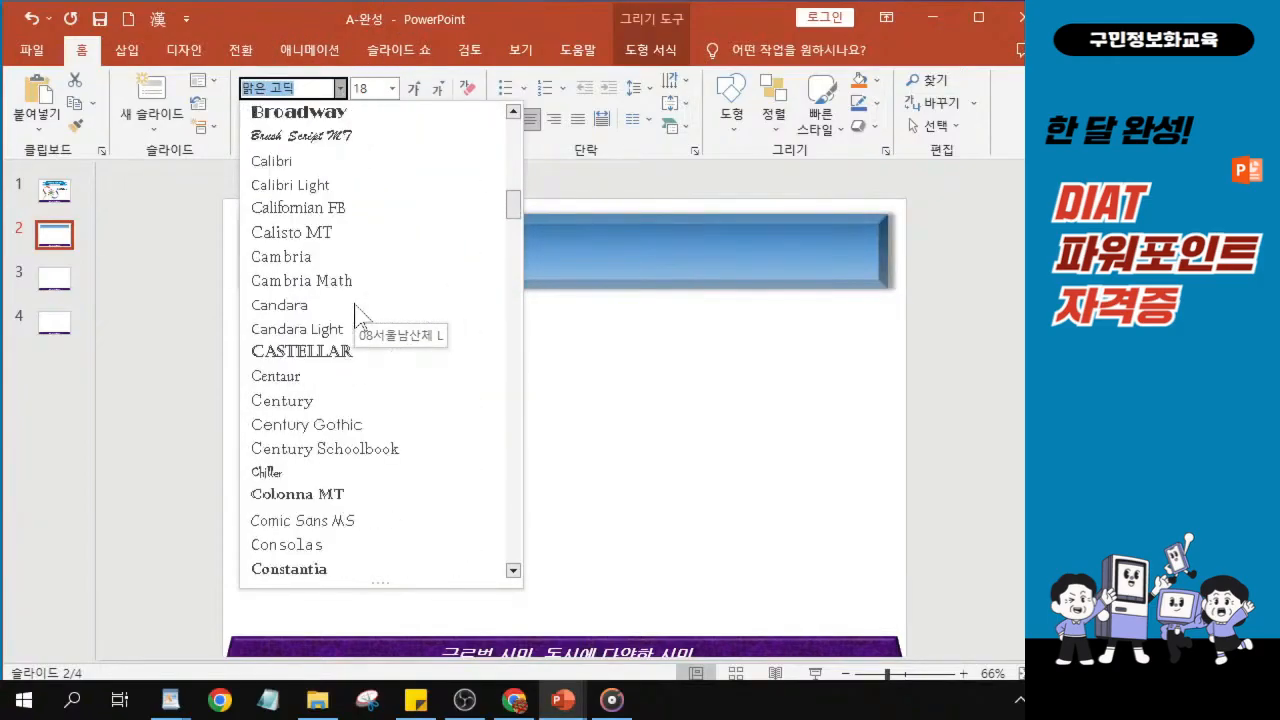
{"action": "scroll", "coordinate": [355, 310], "scroll_direction": "down", "scroll_amount": 11}
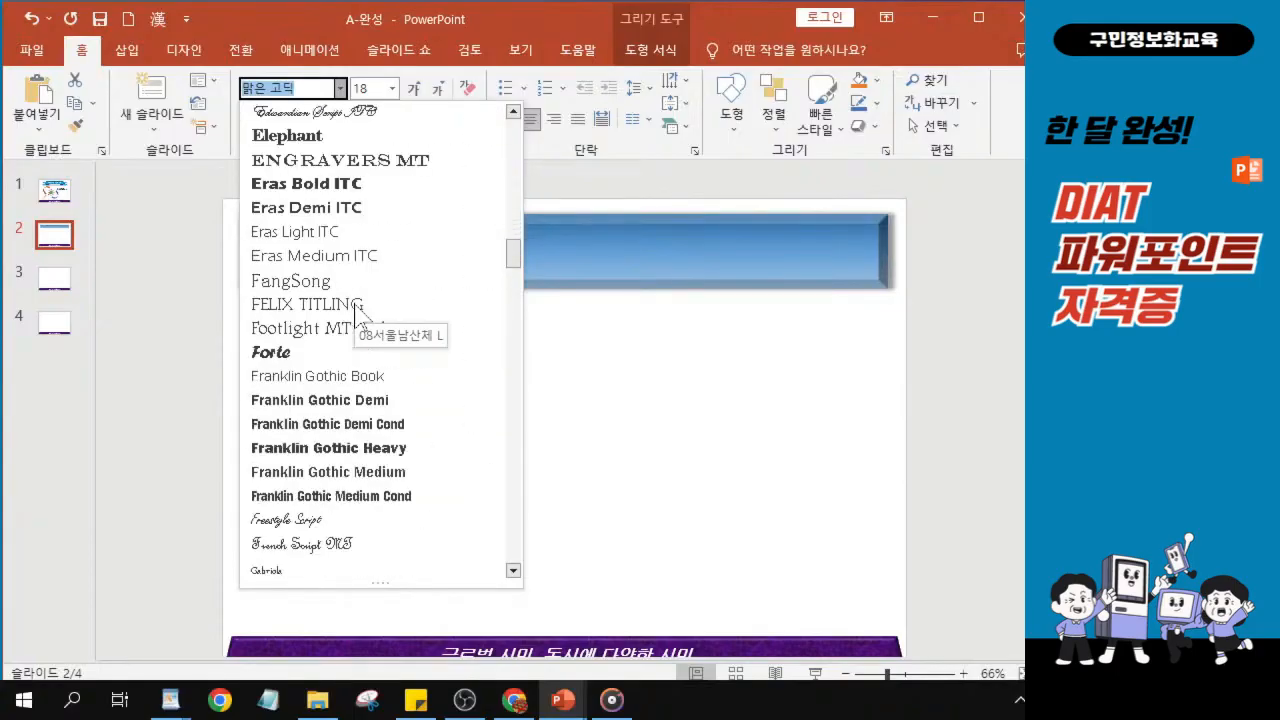
{"action": "scroll", "coordinate": [355, 310], "scroll_direction": "down", "scroll_amount": 12}
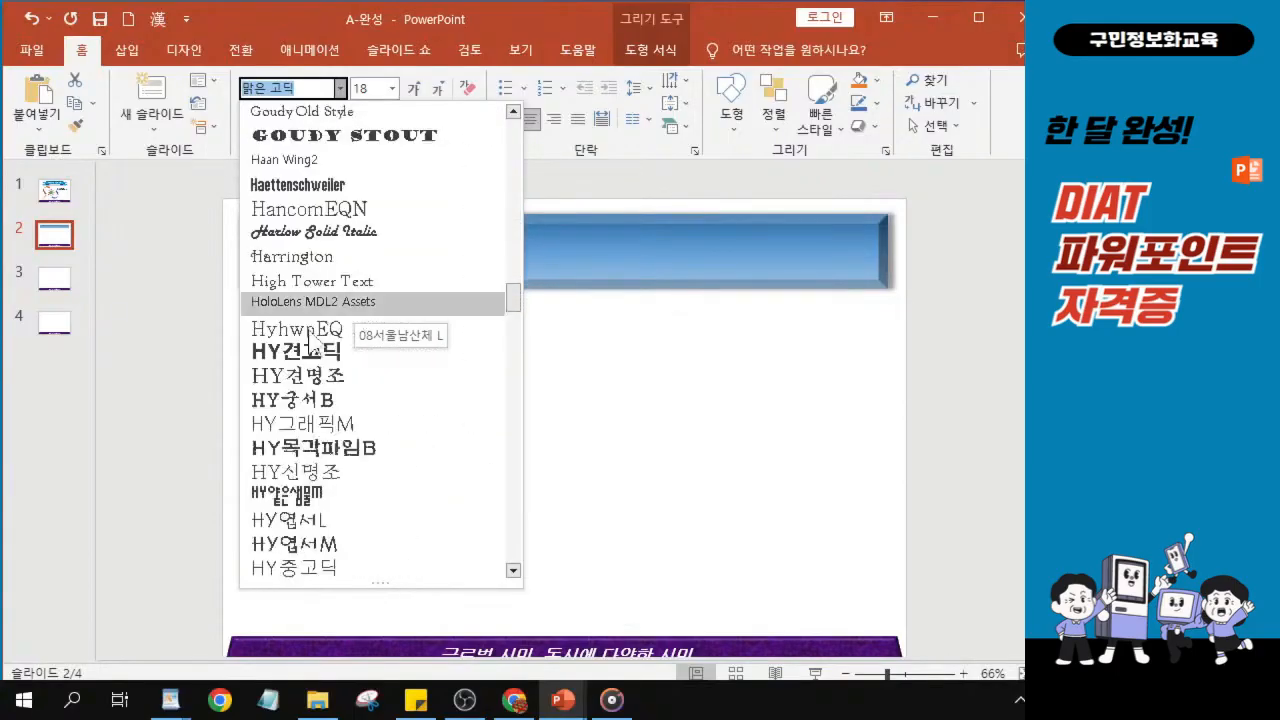
{"action": "scroll", "coordinate": [290, 450], "scroll_direction": "down", "scroll_amount": 2}
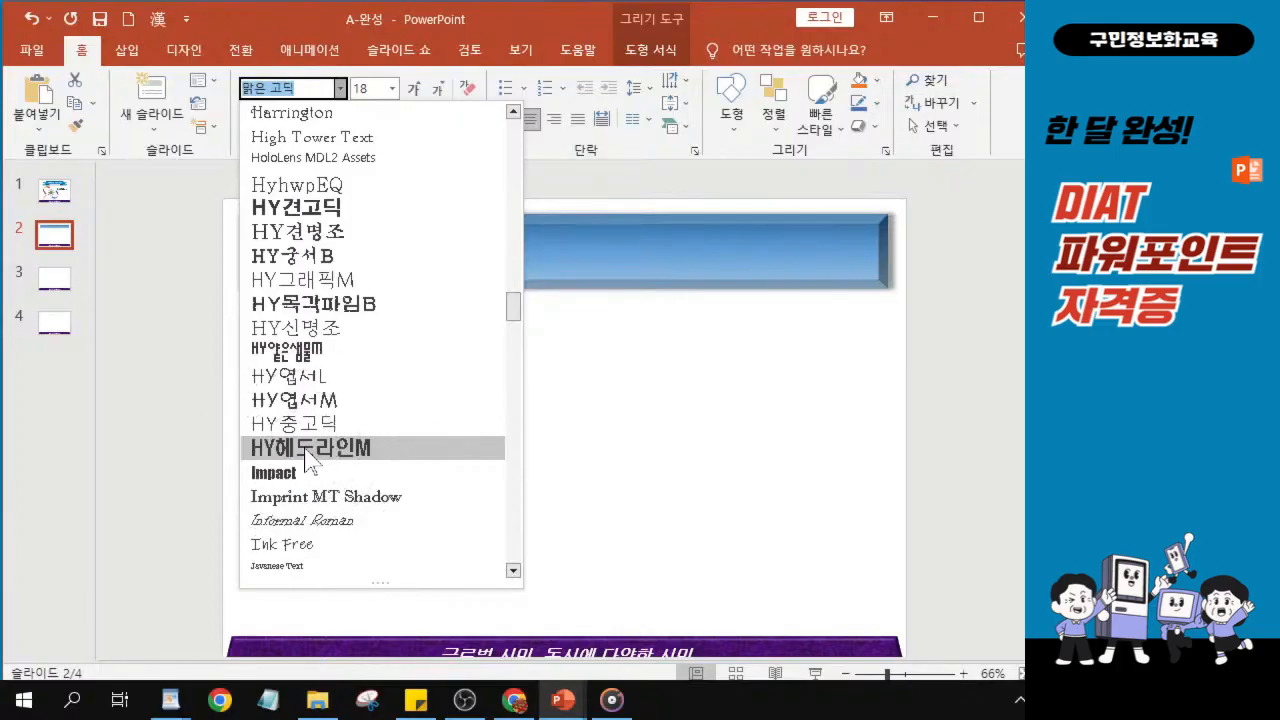
{"action": "left_click", "coordinate": [308, 449]}
Step: Set the font size of the bevel's text to 36
{"action": "left_click", "coordinate": [372, 88]}
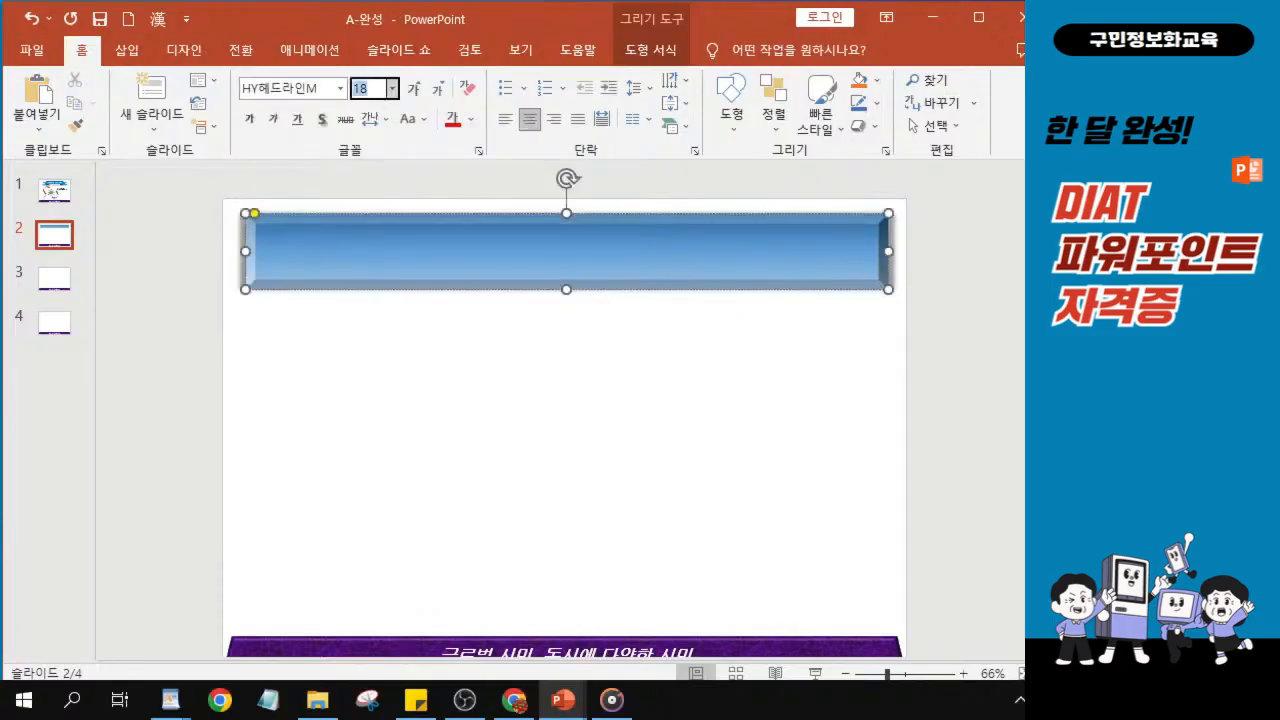
{"action": "type", "text": "36"}
{"action": "key", "text": "Return"}
Step: Make the bevel's text bold and italic, and colour it with the dark red standard colour
{"action": "left_click", "coordinate": [251, 120]}
{"action": "left_click", "coordinate": [251, 121]}
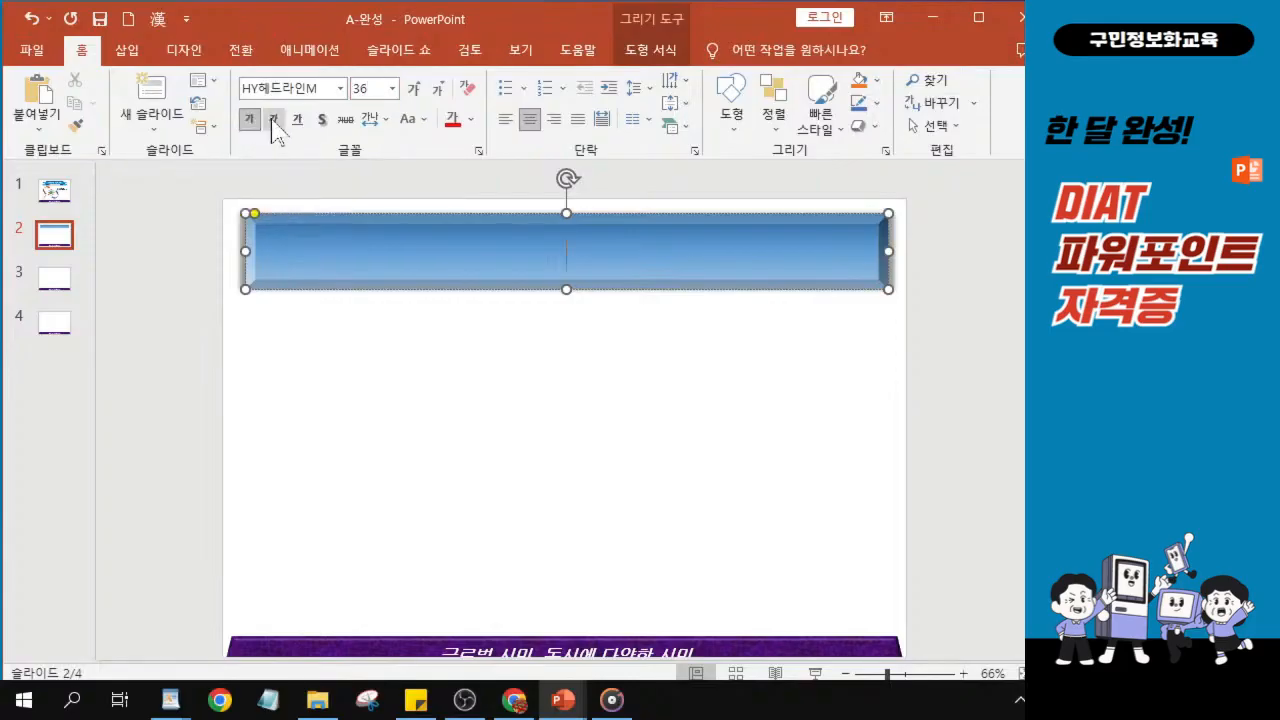
{"action": "left_click", "coordinate": [273, 121]}
{"action": "left_click", "coordinate": [249, 120]}
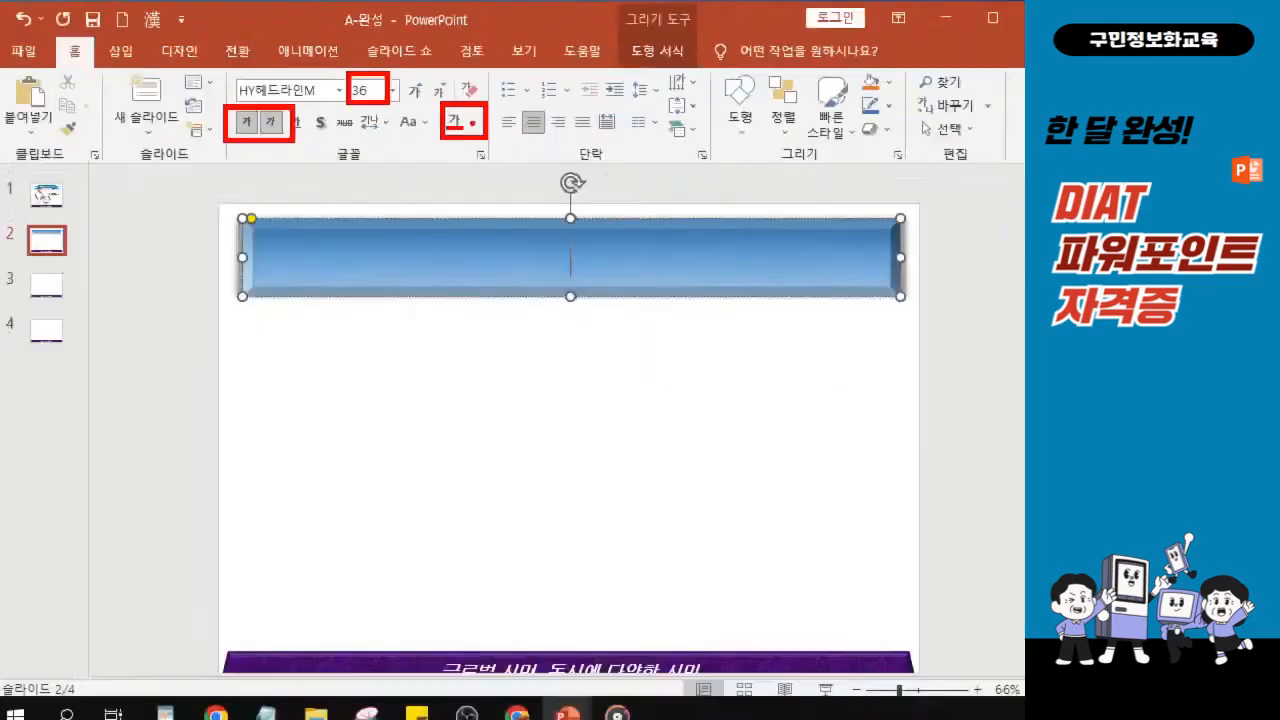
{"action": "left_click", "coordinate": [474, 120]}
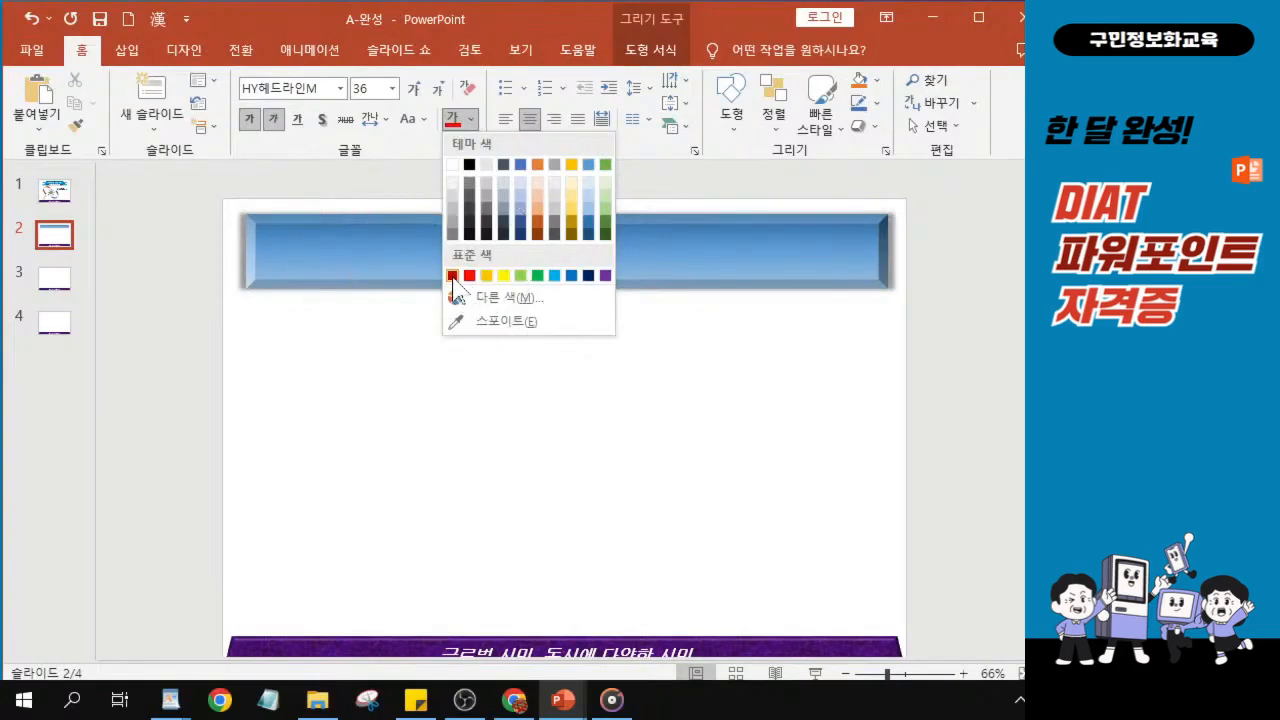
{"action": "left_click", "coordinate": [452, 276]}
Step: Enter the title text "함께 살아가는 이주민 유형" in the bevel shape on slide 2
{"action": "scroll", "coordinate": [571, 329], "scroll_direction": "up", "scroll_amount": 6}
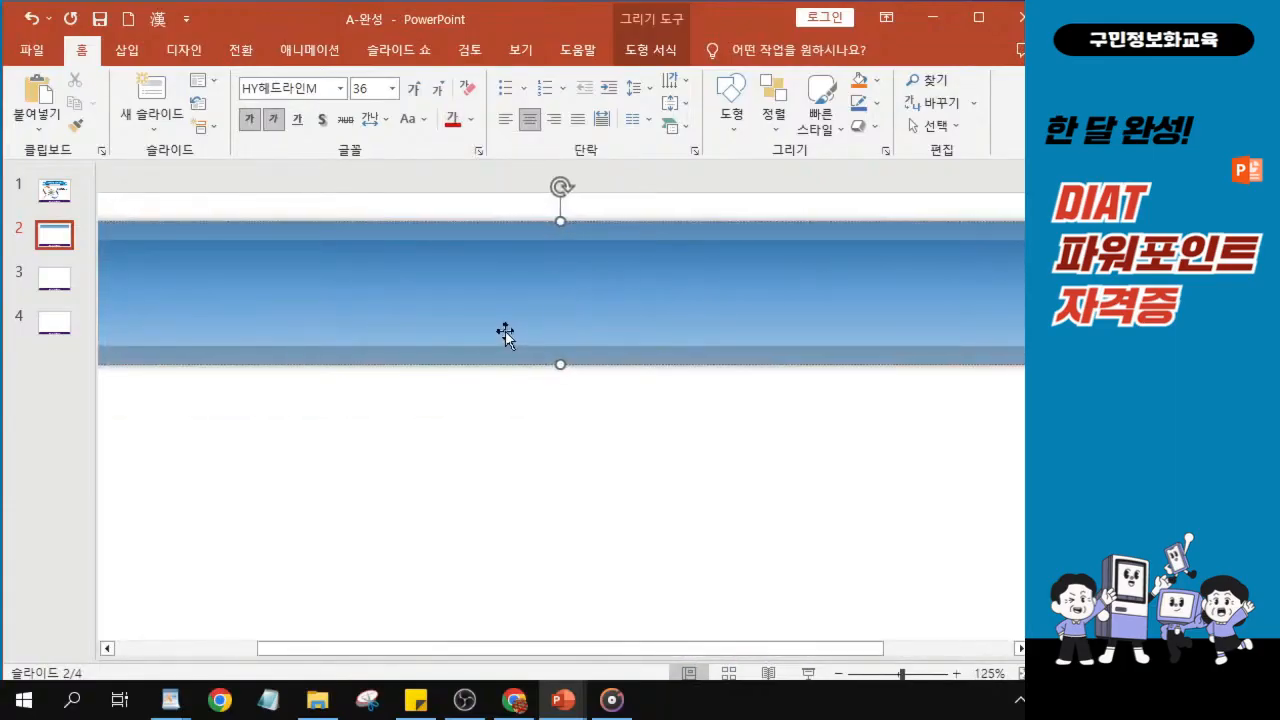
{"action": "type", "text": "함"}
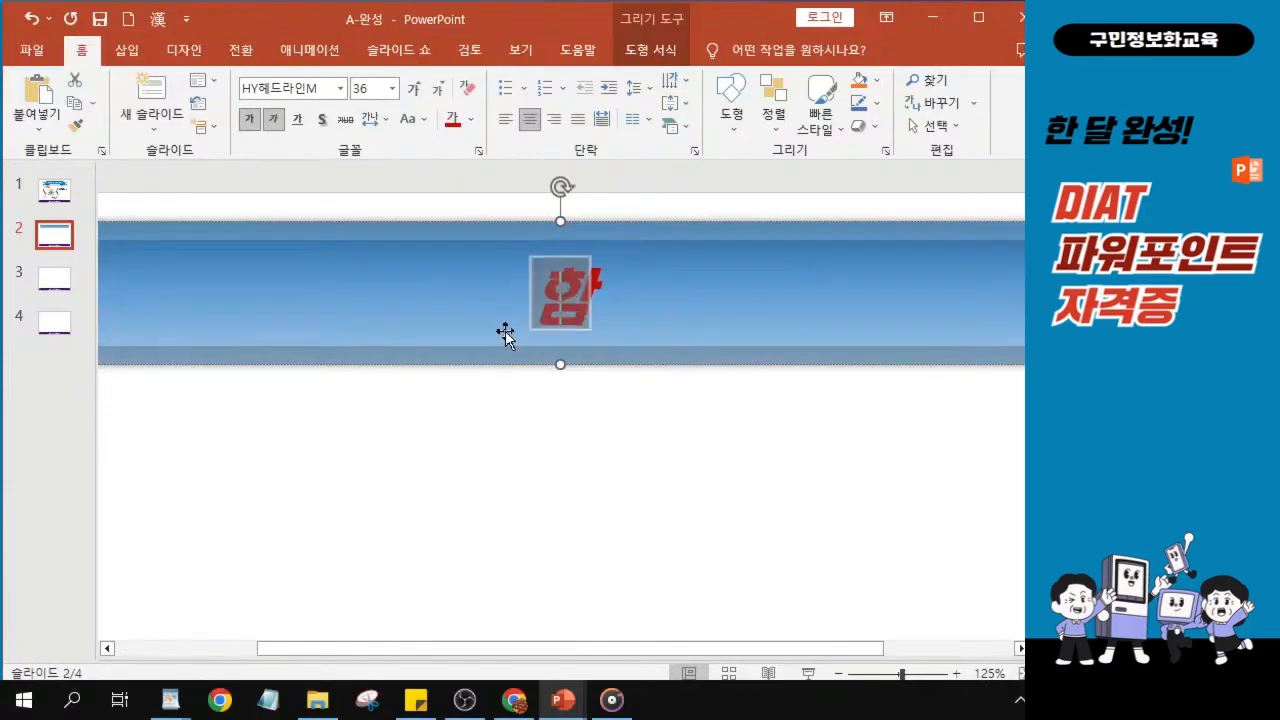
{"action": "type", "text": "께"}
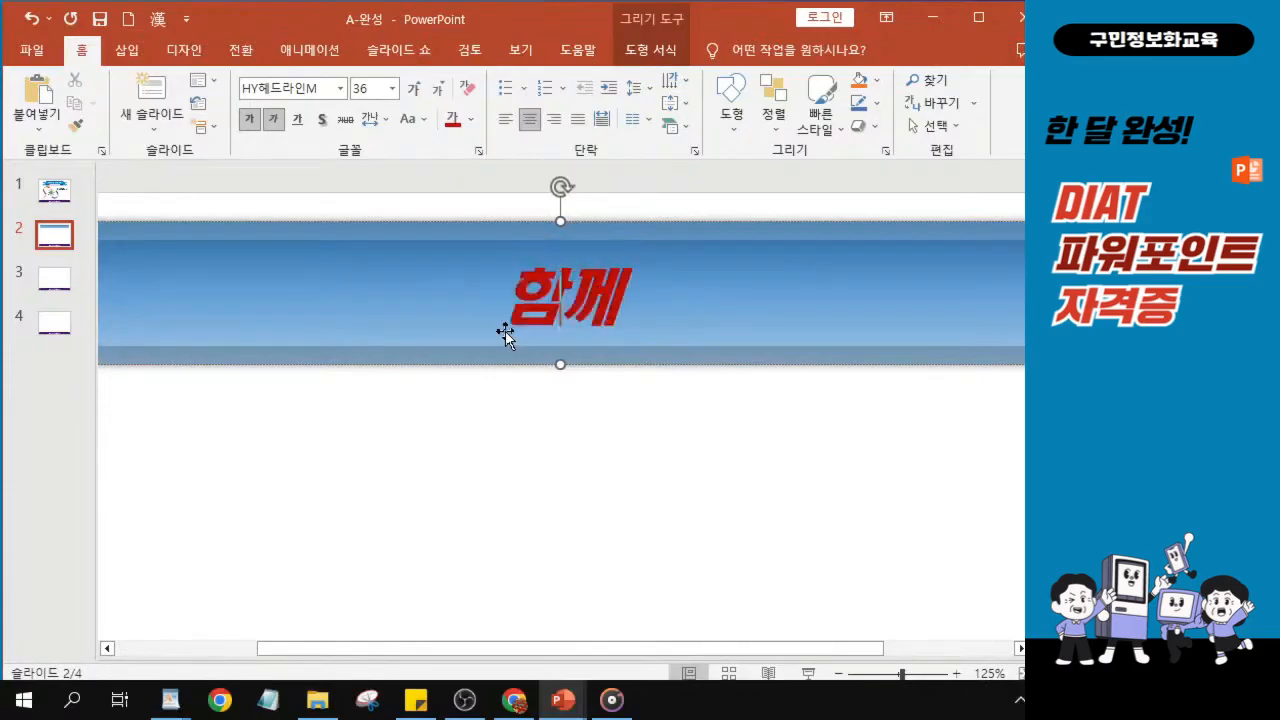
{"action": "type", "text": " 살아가"}
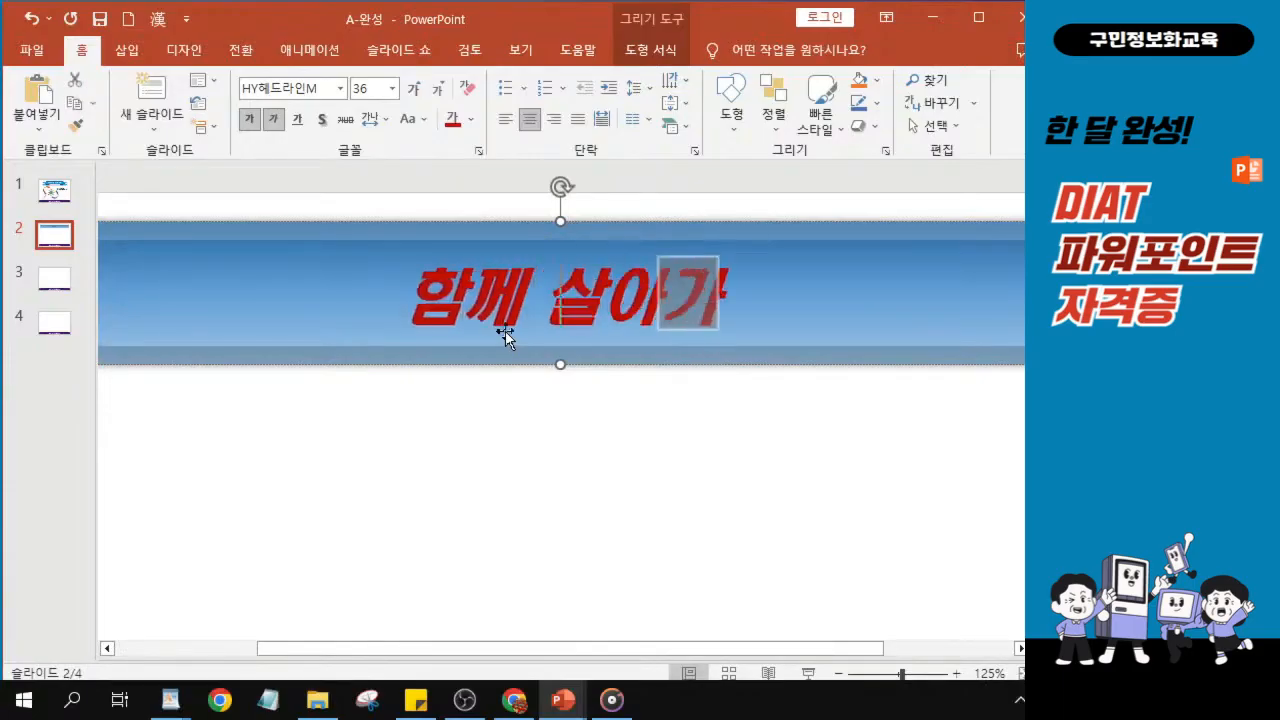
{"action": "type", "text": "는 이"}
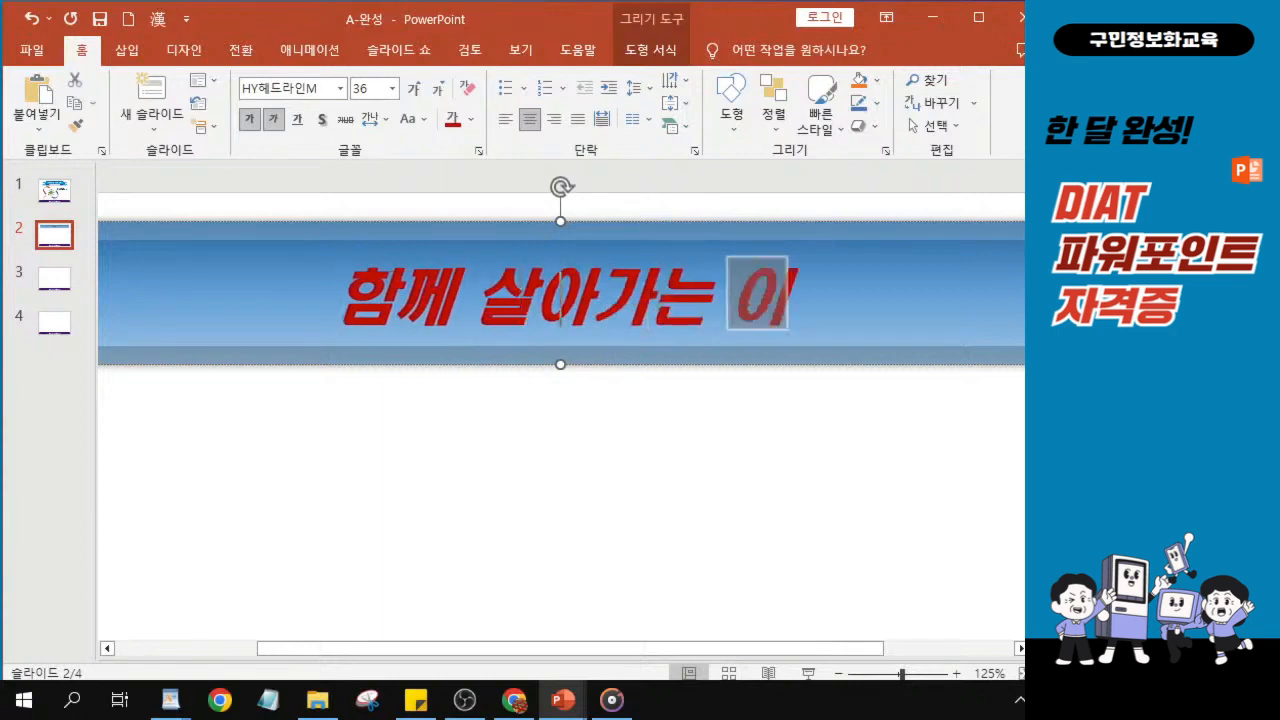
{"action": "type", "text": "주민 ㅇ유형"}
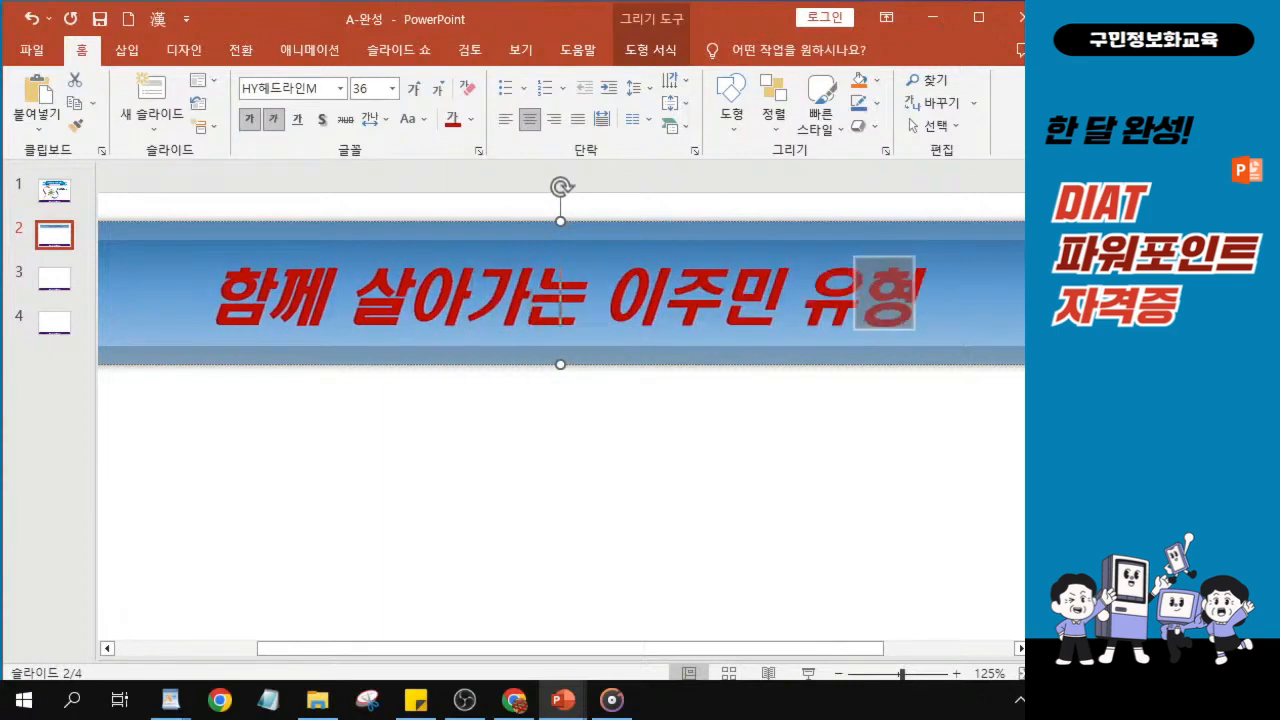
{"action": "key", "text": "alt+Tab"}
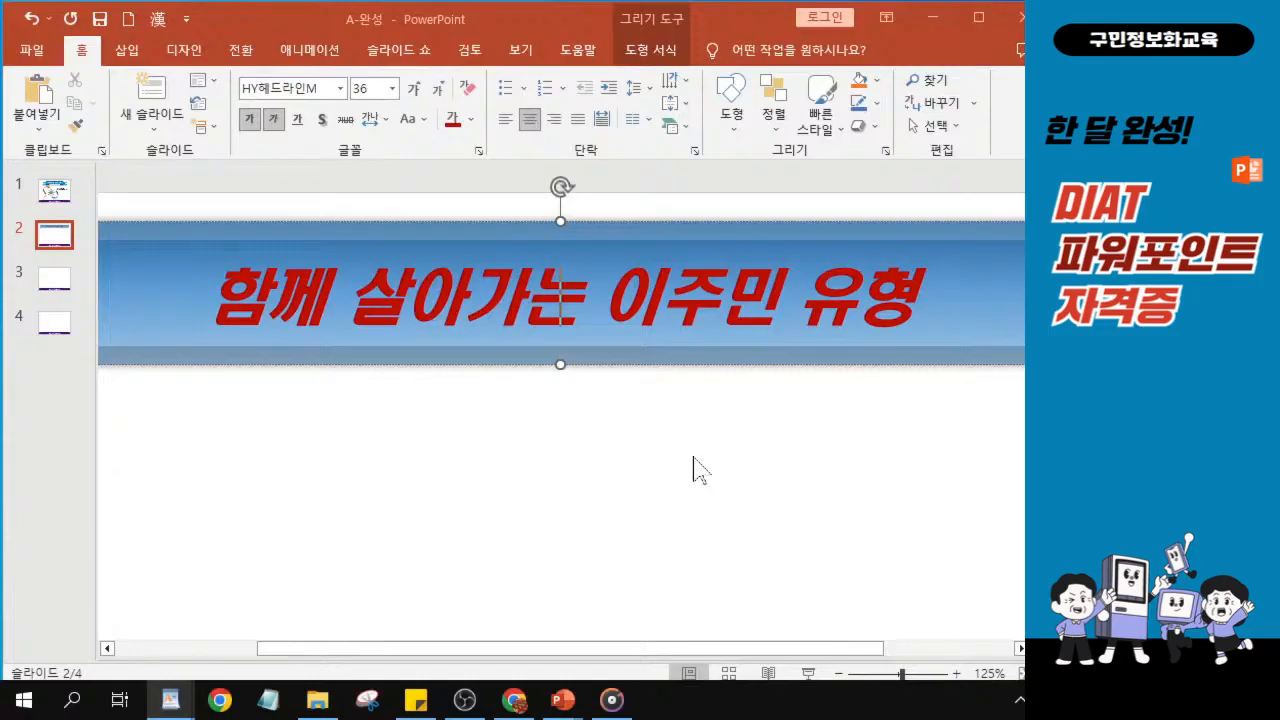
{"action": "scroll", "coordinate": [693, 467], "scroll_direction": "down", "scroll_amount": 6, "text": "ctrl"}
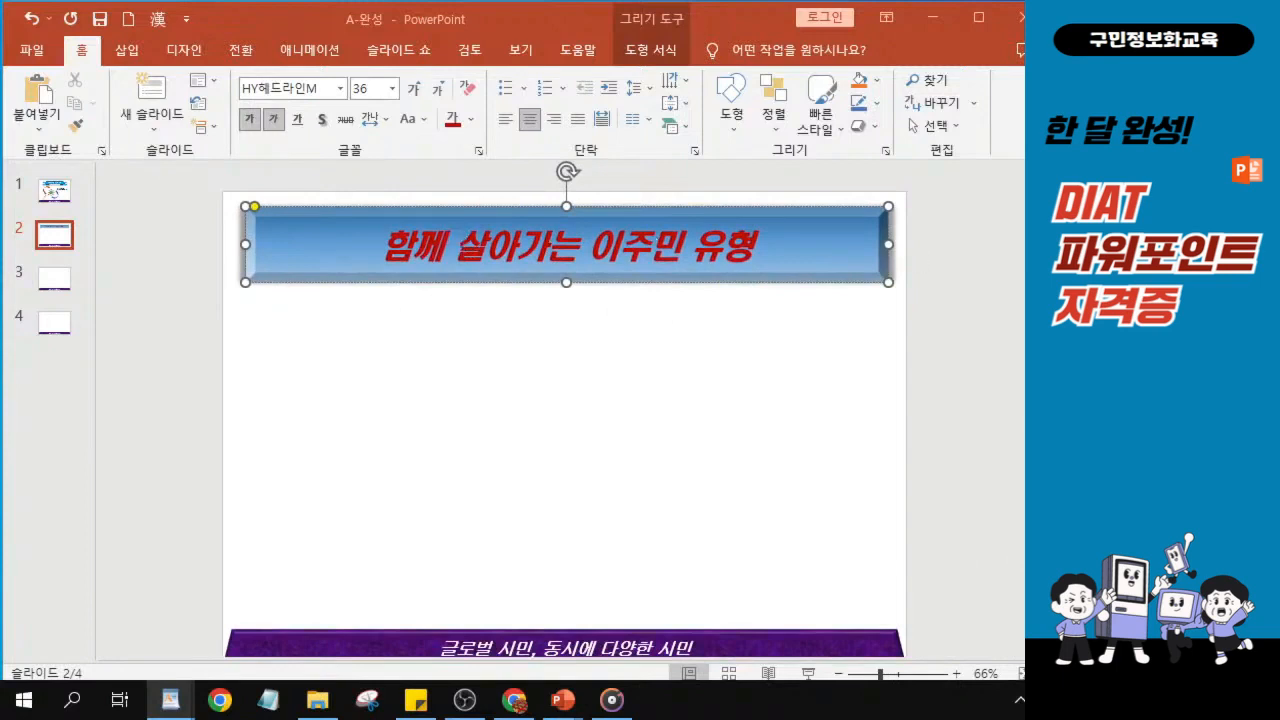
{"action": "left_click", "coordinate": [477, 268]}
{"action": "key", "text": "Escape"}
{"action": "key", "text": "alt+Tab"}
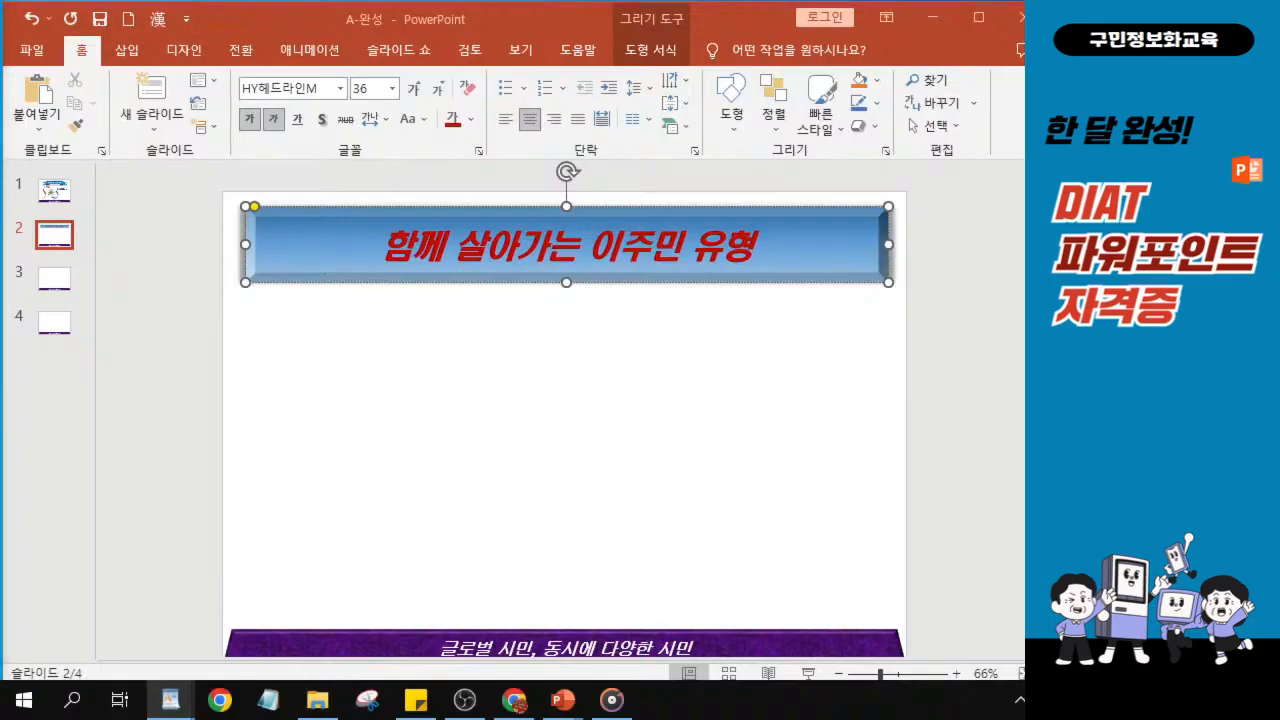
Step: Draw a chevron from the 블록 화살표 (Block Arrows) shapes below the title, about 13.22 cm wide and 2.82 cm high
{"action": "left_click", "coordinate": [728, 135]}
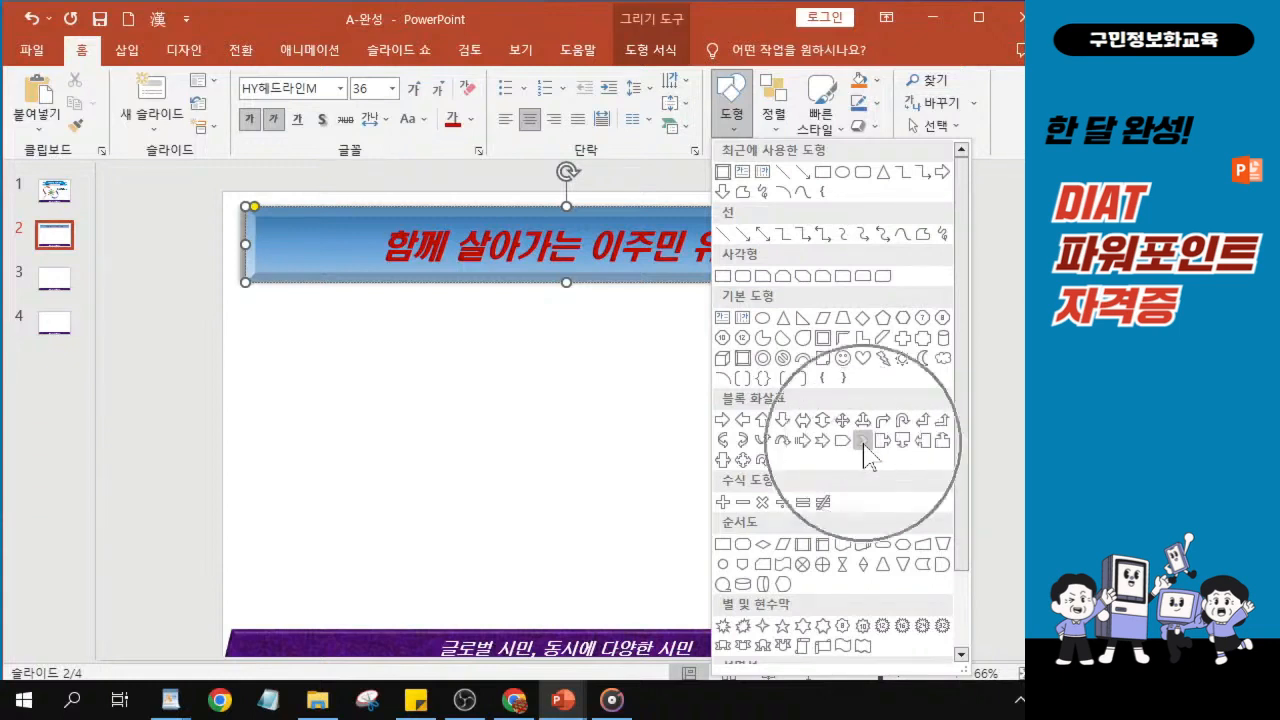
{"action": "left_click", "coordinate": [862, 441]}
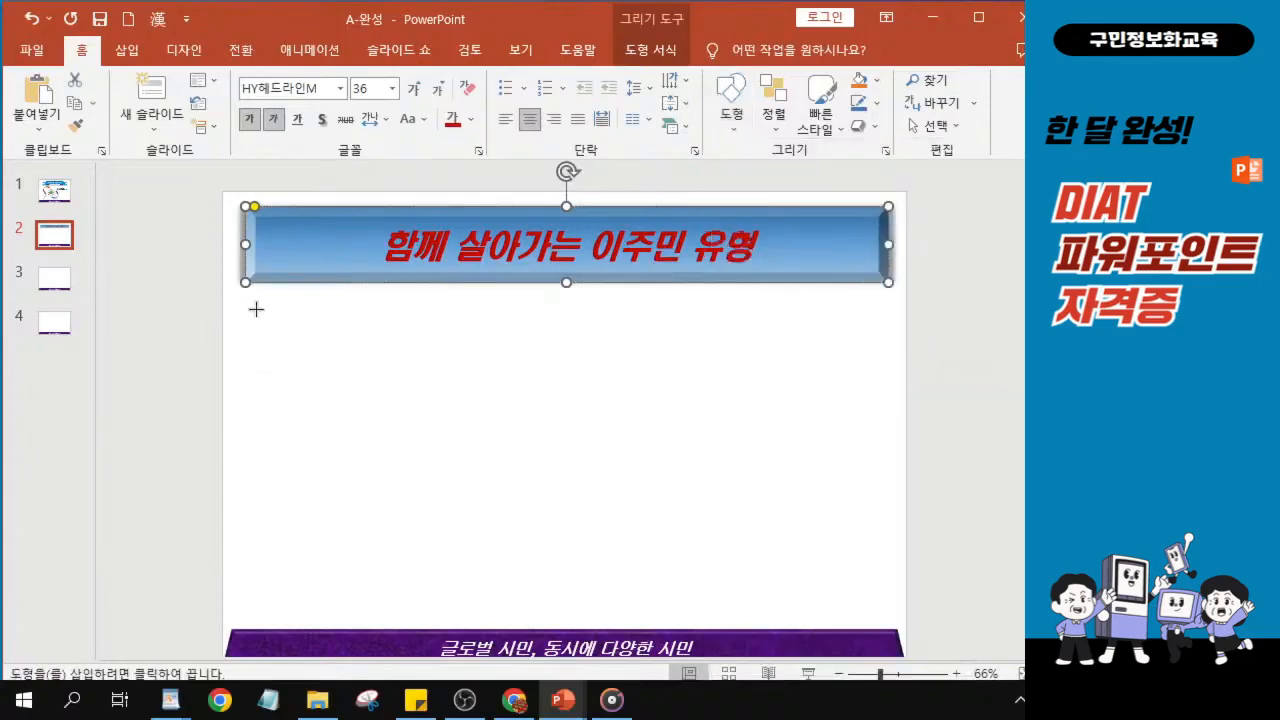
{"action": "mouse_move", "coordinate": [256, 308]}
{"action": "left_mouse_down"}
{"action": "mouse_move", "coordinate": [326, 346]}
{"action": "mouse_move", "coordinate": [291, 376]}
{"action": "left_mouse_up"}
{"action": "left_click_drag", "start_coordinate": [290, 322], "coordinate": [584, 321]}
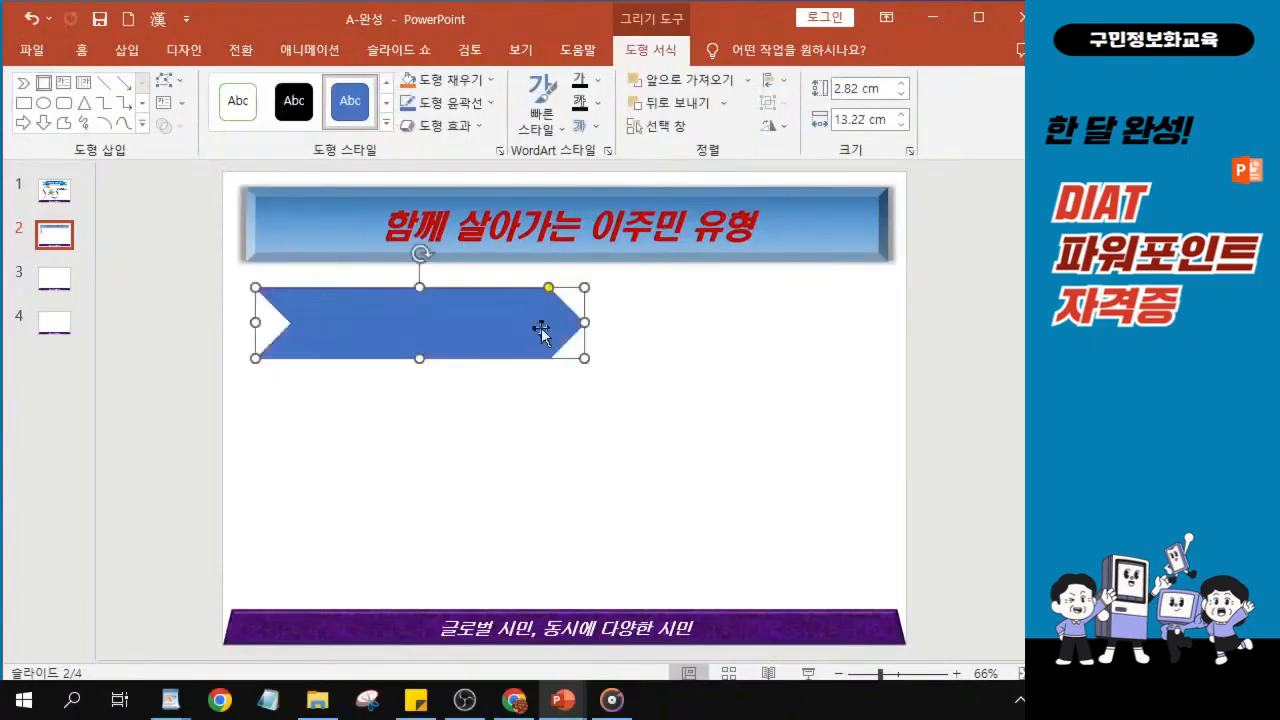
Step: Shrink the chevron to about 1.81 cm high and 11.93 cm wide
{"action": "left_click_drag", "start_coordinate": [419, 360], "coordinate": [420, 333]}
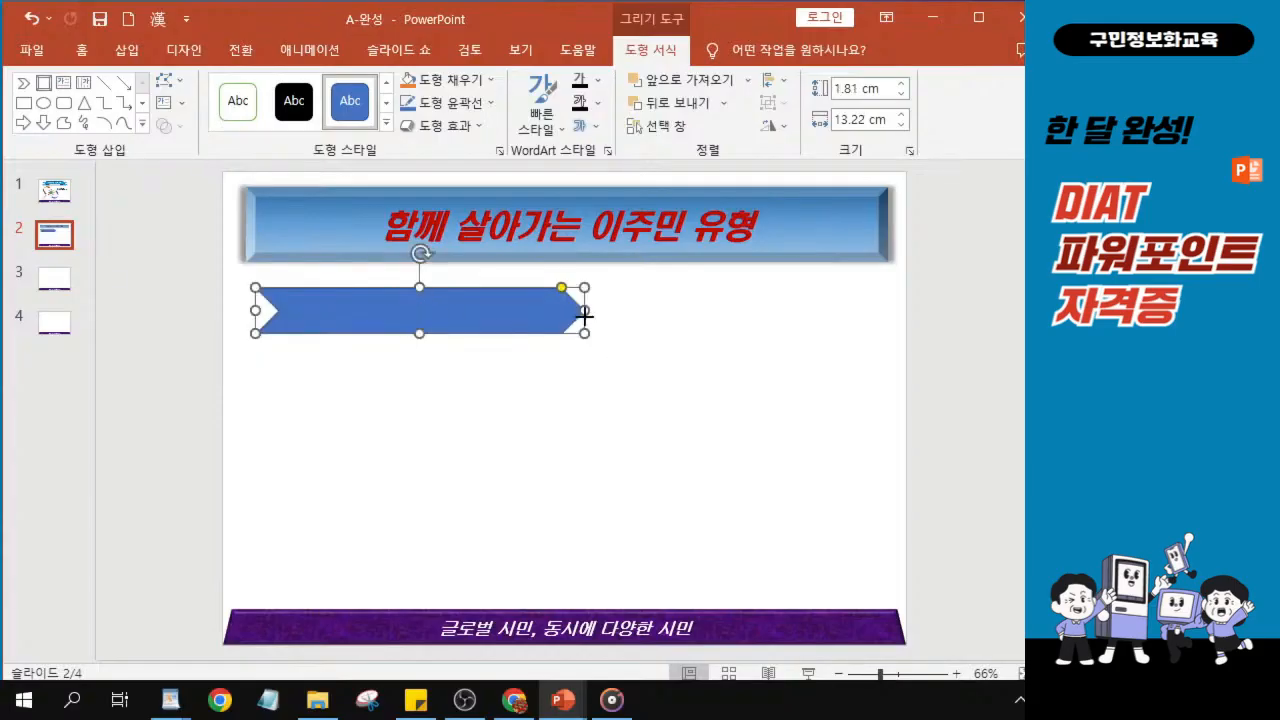
{"action": "left_click_drag", "start_coordinate": [584, 310], "coordinate": [553, 312]}
{"action": "key", "text": "ctrl"}
{"action": "key", "text": "ctrl"}
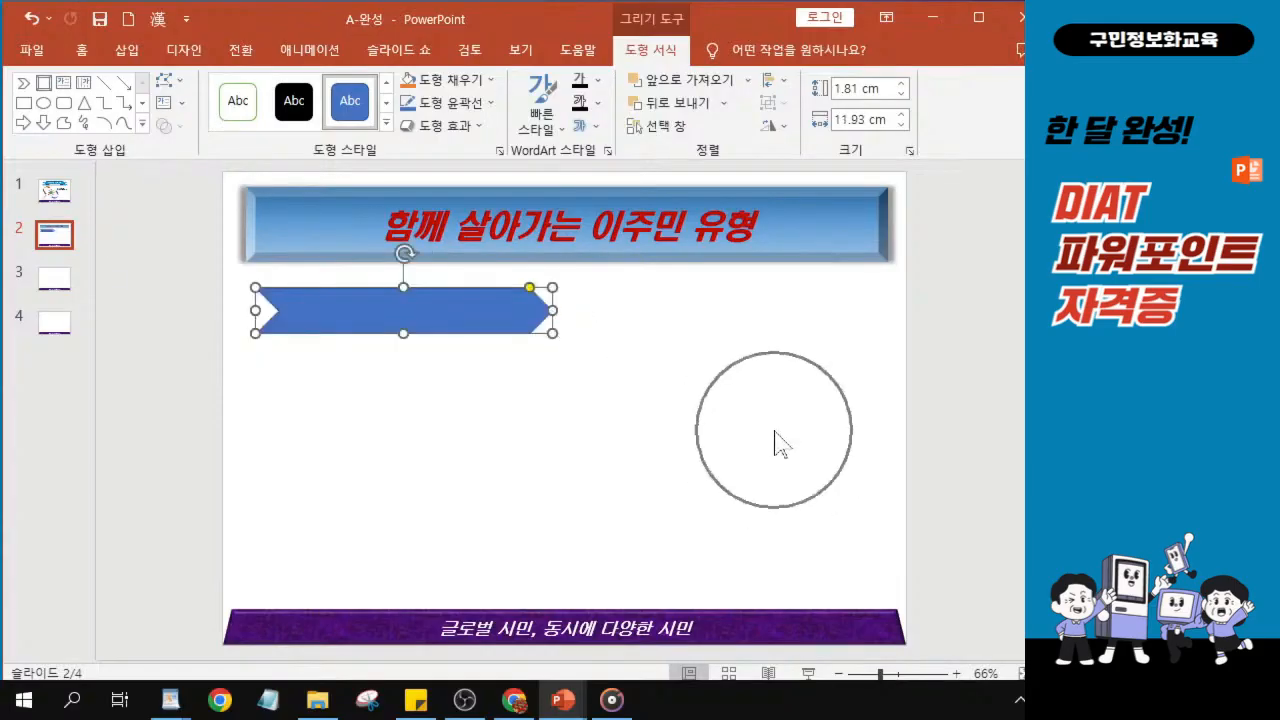
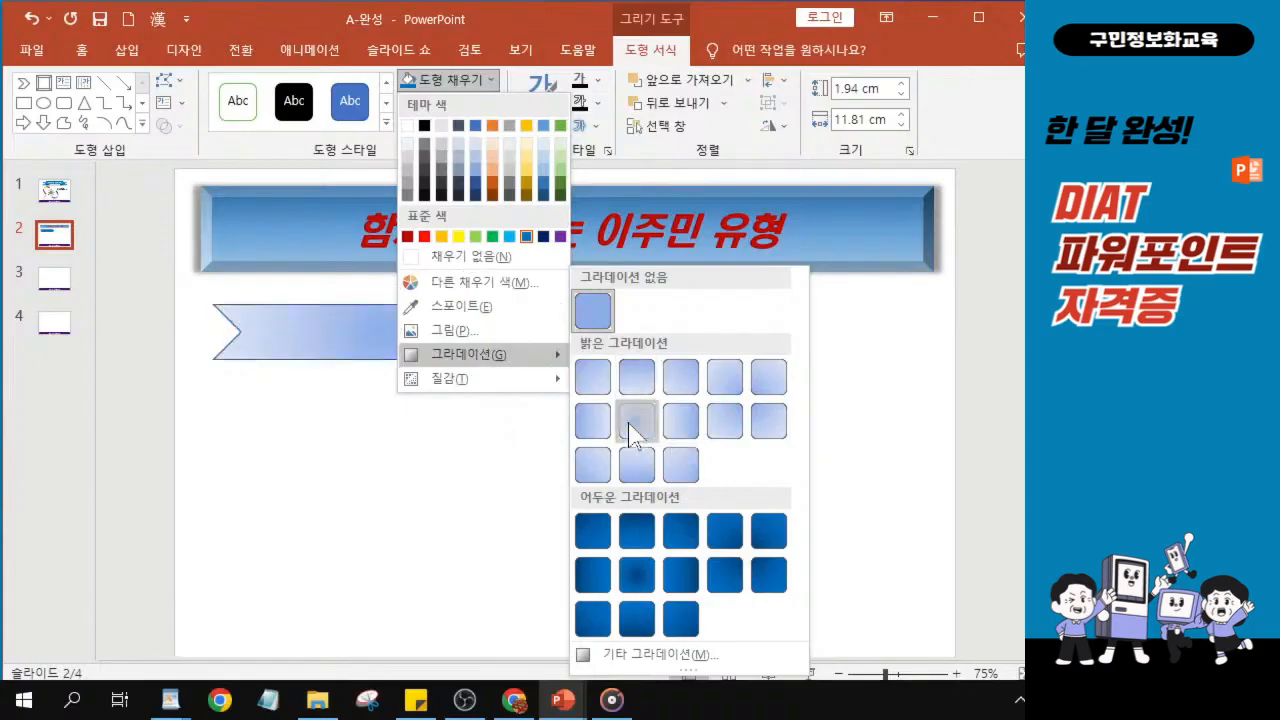
Step: Fill the chevron with the from-centre gradient of the 밝은 그라데이션 (light variations) group
{"action": "left_click", "coordinate": [629, 430]}
{"action": "key", "text": "ctrl"}
{"action": "key", "text": "ctrl"}
{"action": "key", "text": "ctrl"}
{"action": "key", "text": "ctrl"}
{"action": "key", "text": "ctrl"}
{"action": "left_click", "coordinate": [629, 425]}
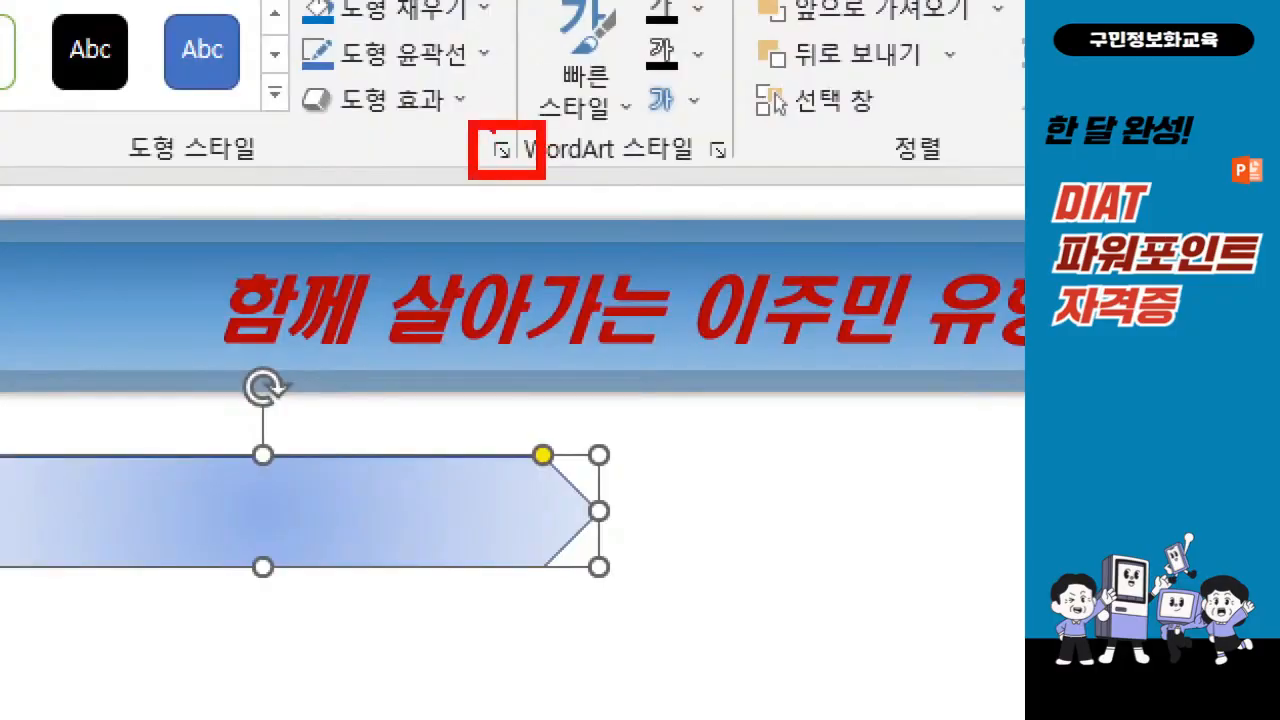
Step: Open the chevron's detailed shape formatting and set its solid outline to the standard blue colour
{"action": "left_click_drag", "start_coordinate": [500, 105], "coordinate": [556, 83]}
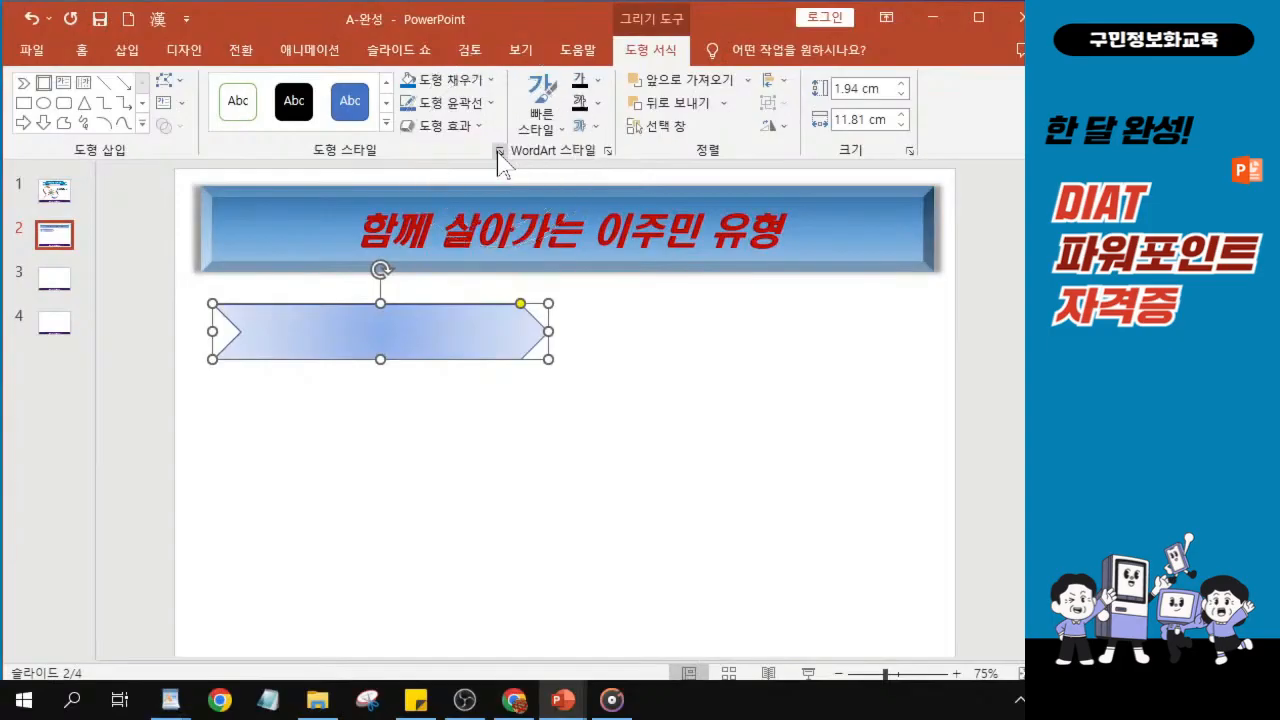
{"action": "left_click", "coordinate": [499, 151]}
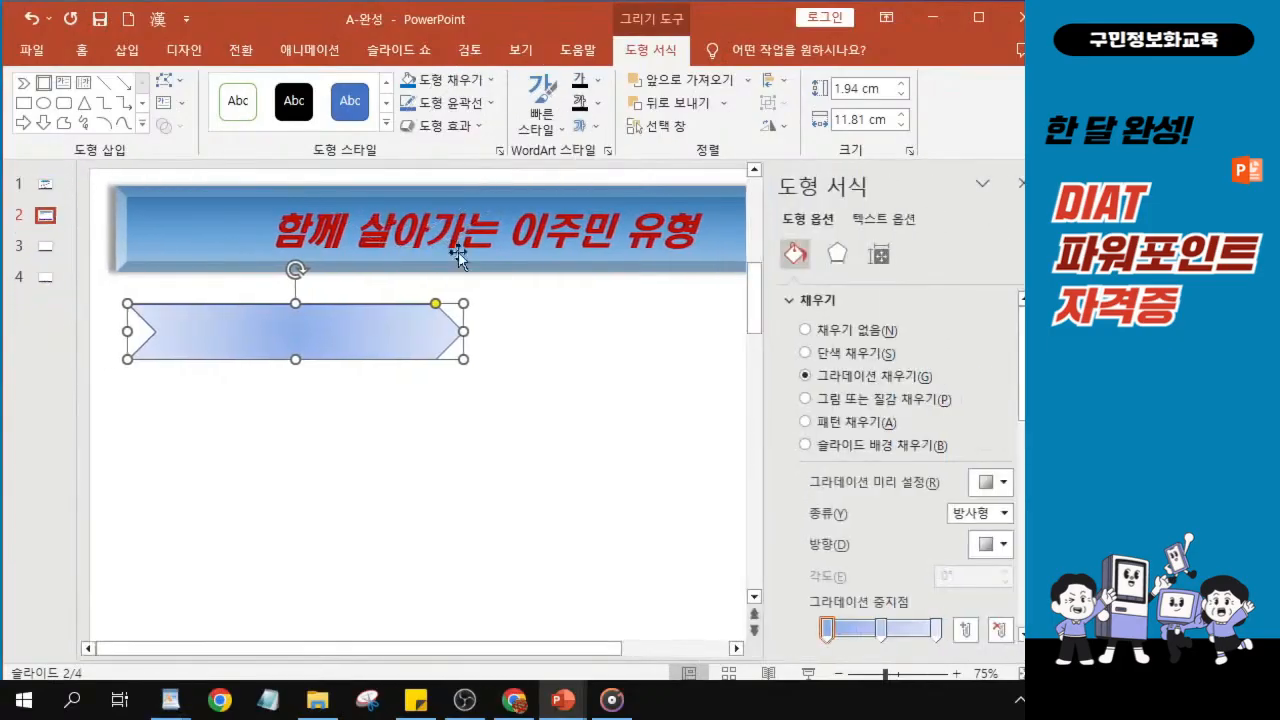
{"action": "left_click", "coordinate": [787, 304]}
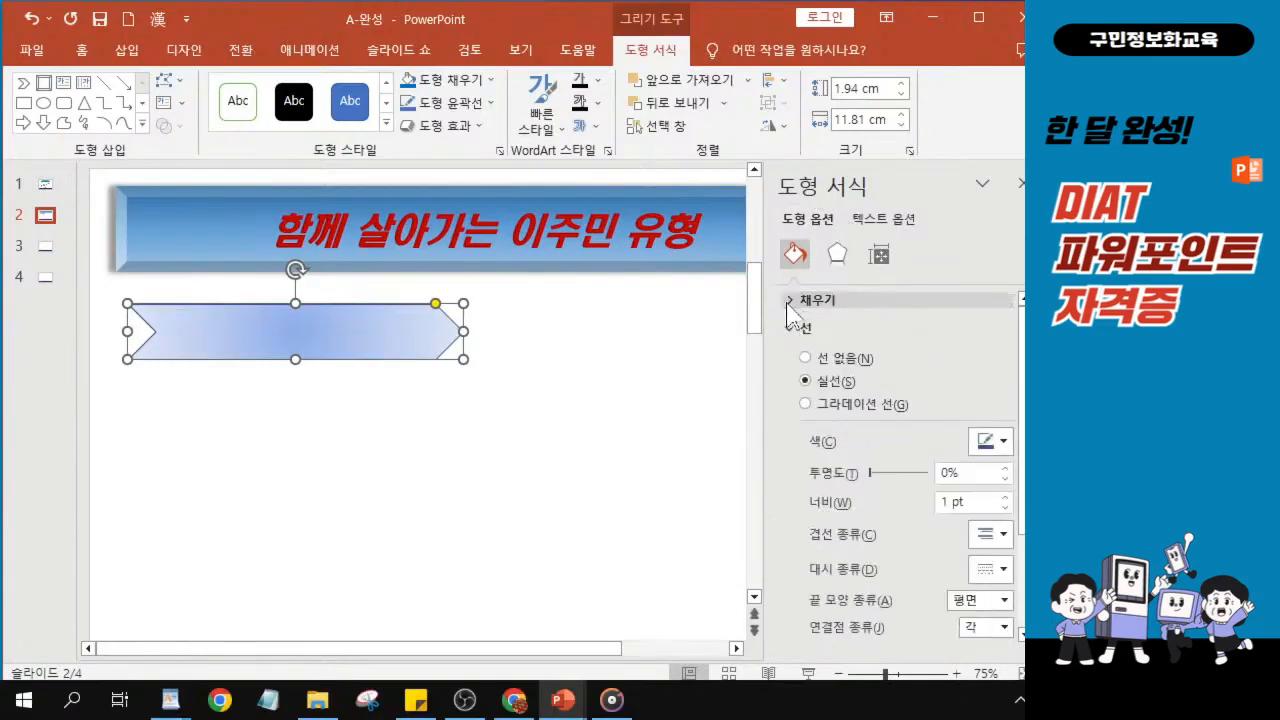
{"action": "left_click", "coordinate": [787, 304]}
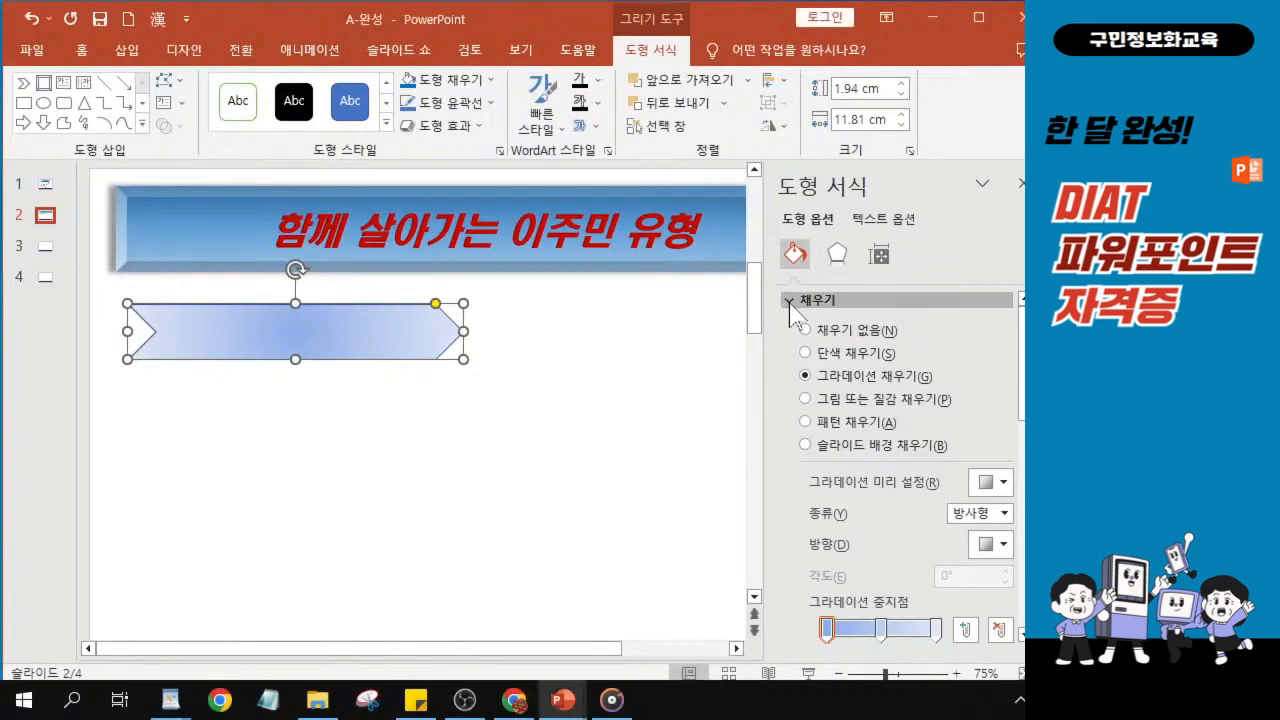
{"action": "left_click", "coordinate": [790, 302]}
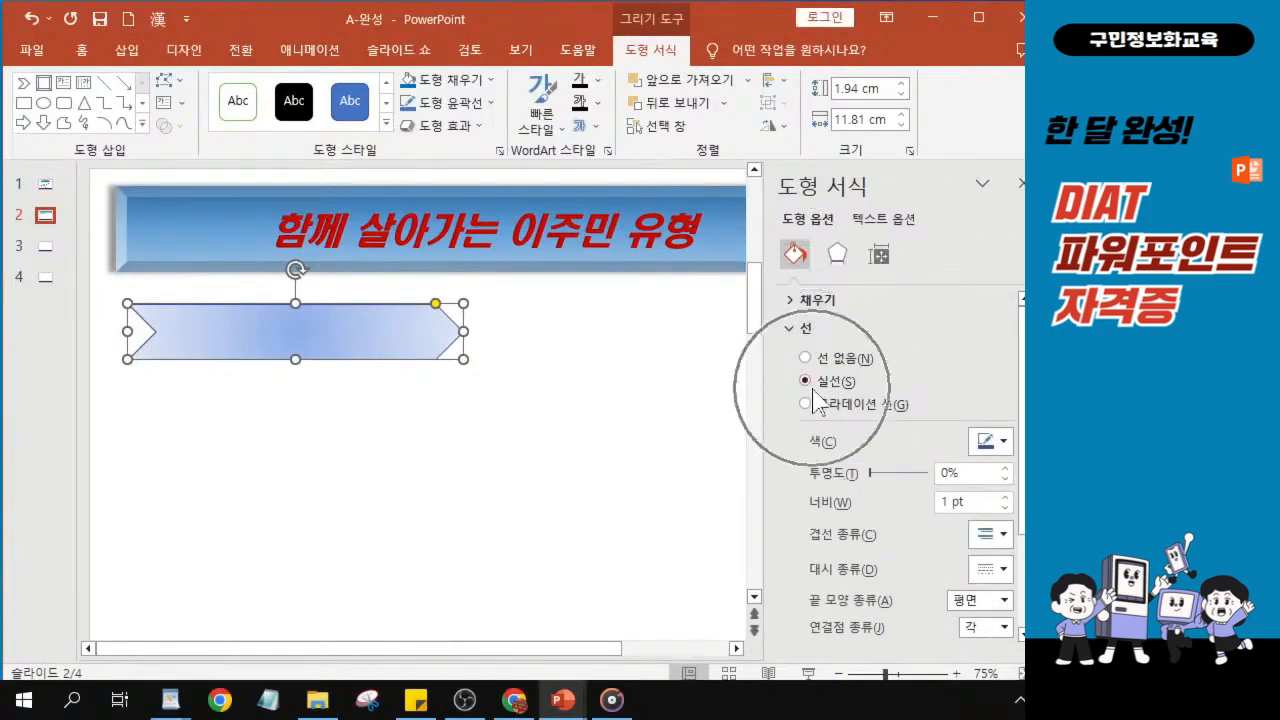
{"action": "left_click", "coordinate": [986, 442]}
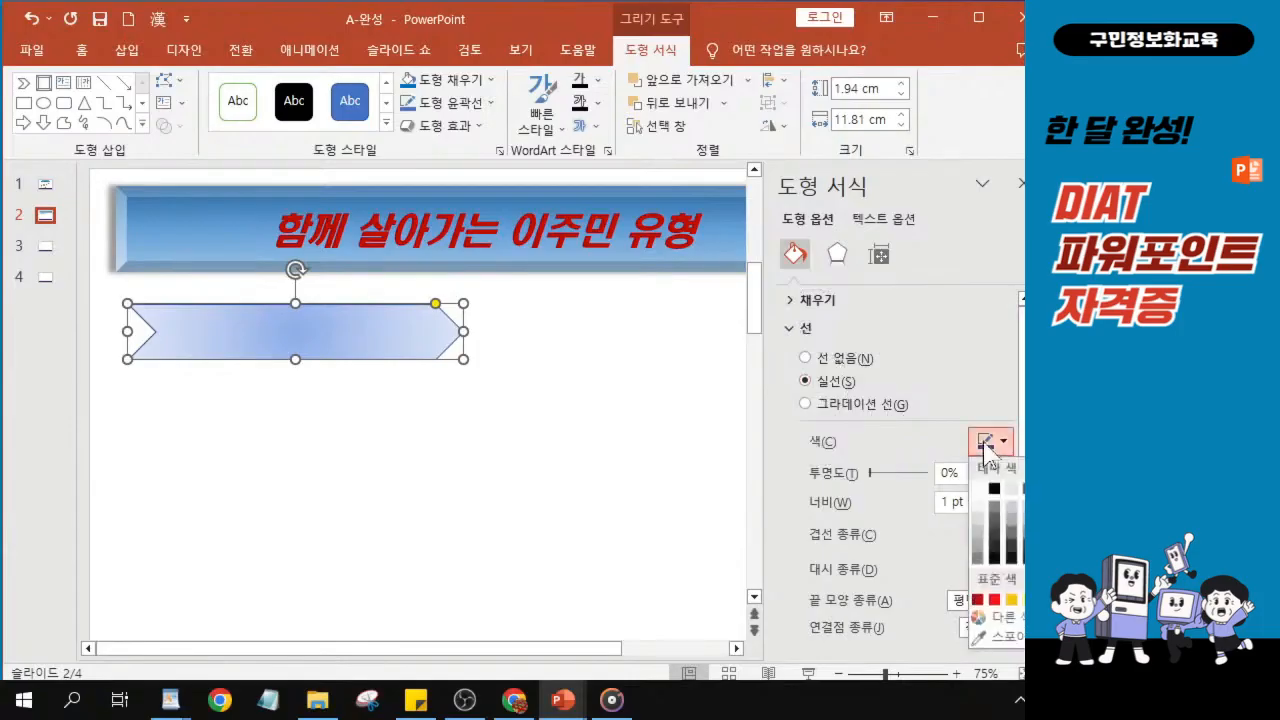
{"action": "left_click_drag", "start_coordinate": [499, 27], "coordinate": [284, 19]}
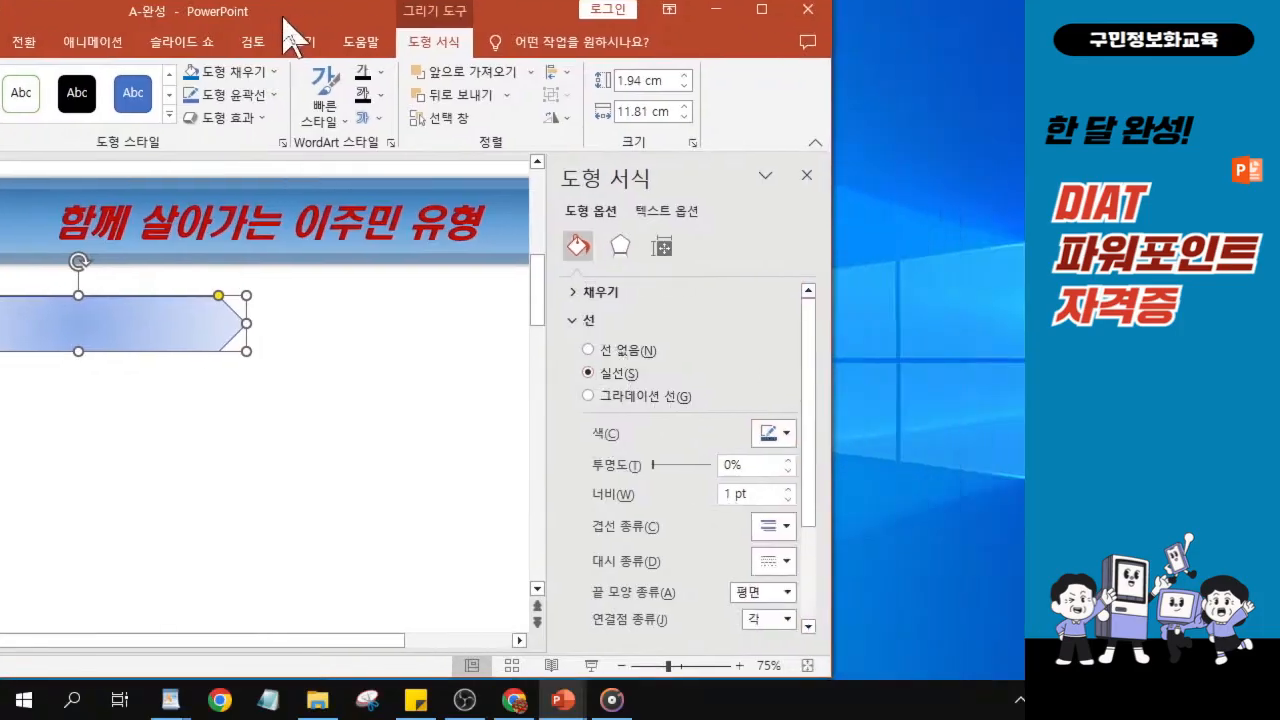
{"action": "left_click", "coordinate": [786, 440]}
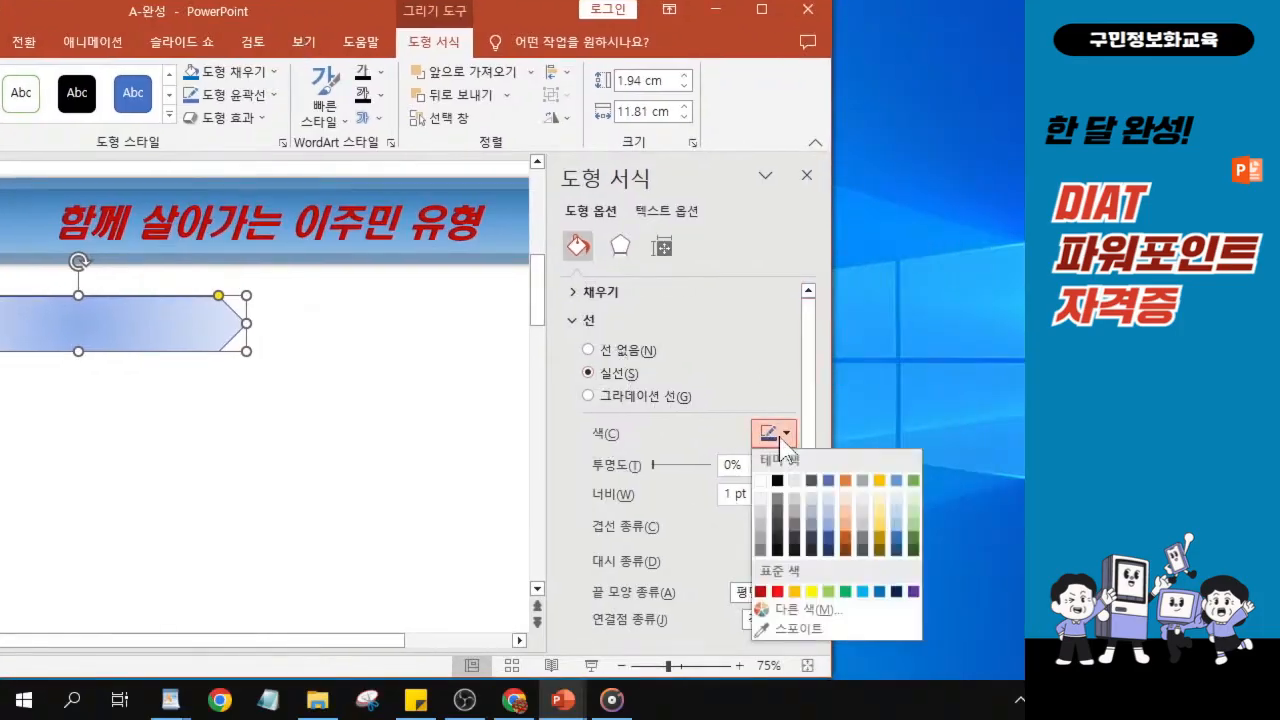
{"action": "left_click", "coordinate": [879, 592]}
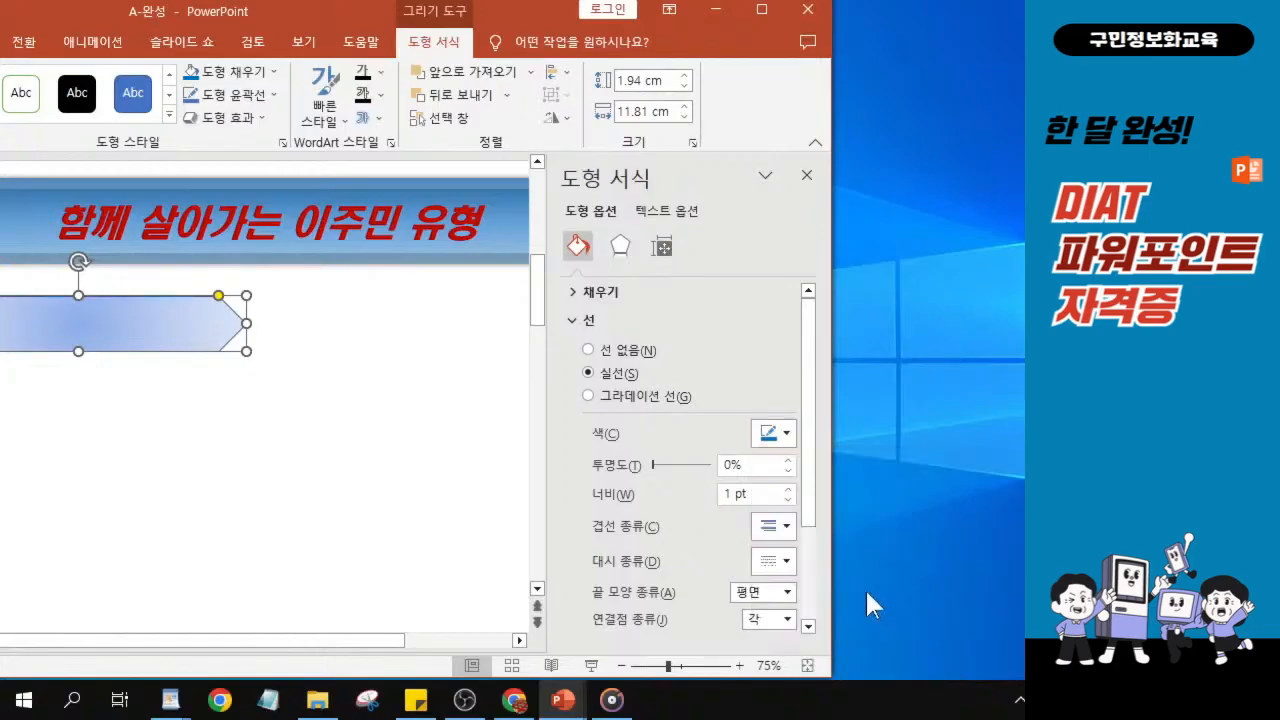
Step: Set the chevron's outline width to 5 pt and its compound type (겹선 종류) to the double line
{"action": "double_click", "coordinate": [728, 494]}
{"action": "type", "text": "5"}
{"action": "key", "text": "Return"}
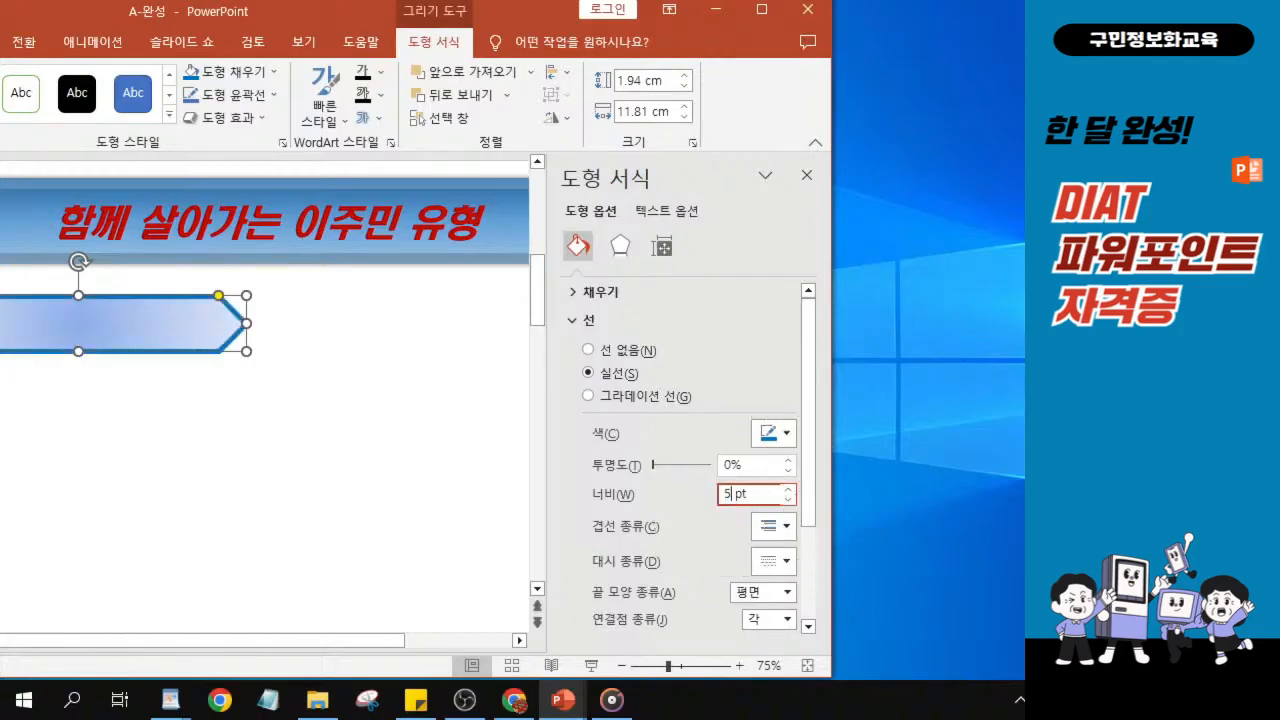
{"action": "left_click", "coordinate": [775, 527]}
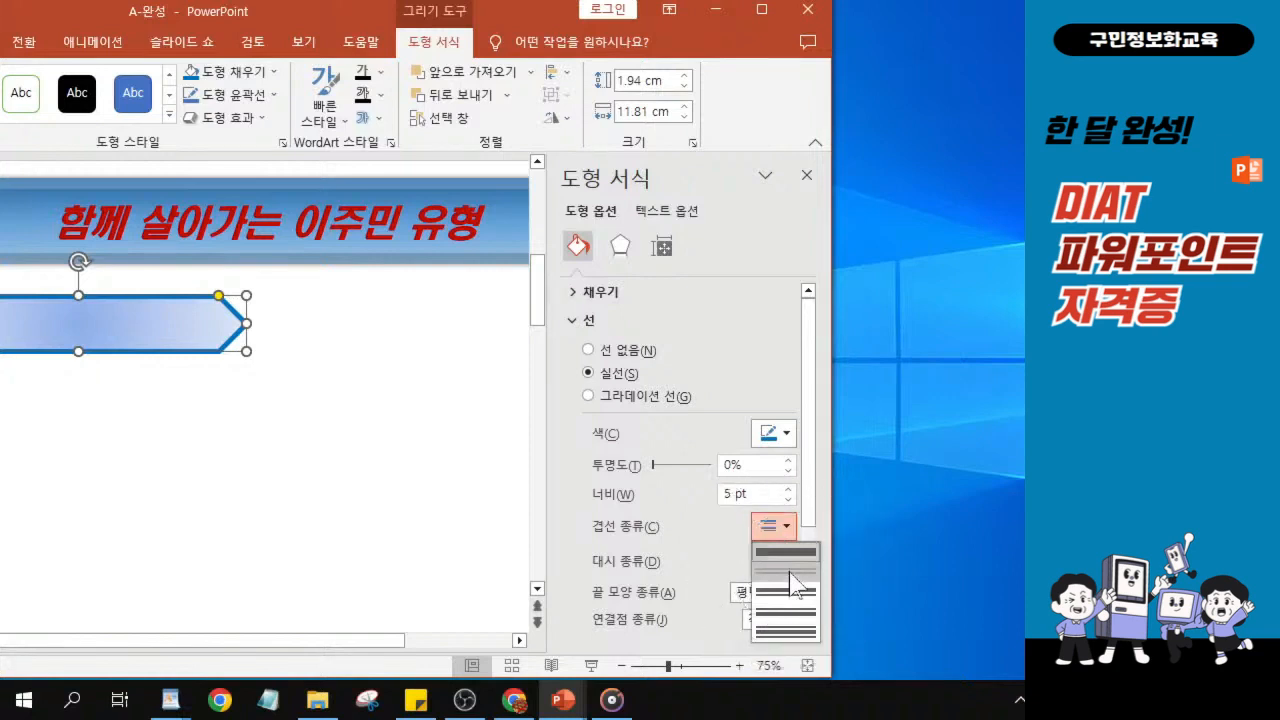
{"action": "left_click", "coordinate": [788, 579]}
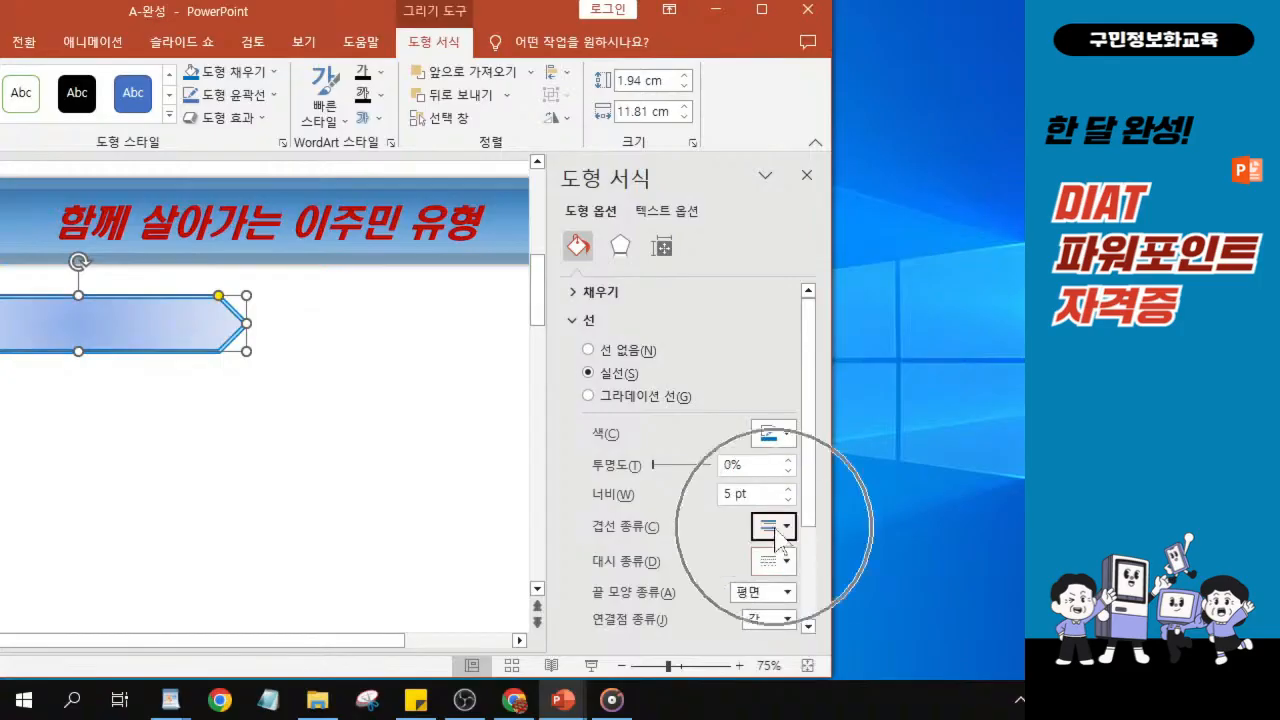
{"action": "left_click", "coordinate": [777, 532]}
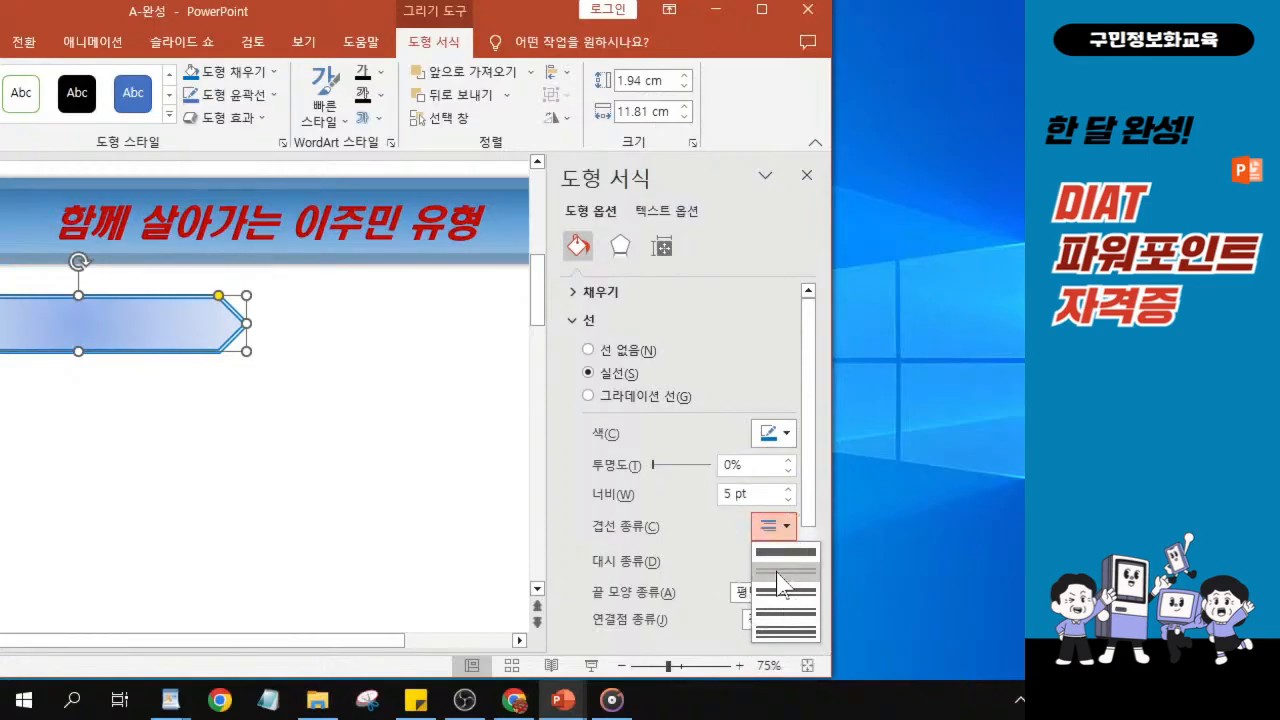
{"action": "left_click", "coordinate": [777, 572]}
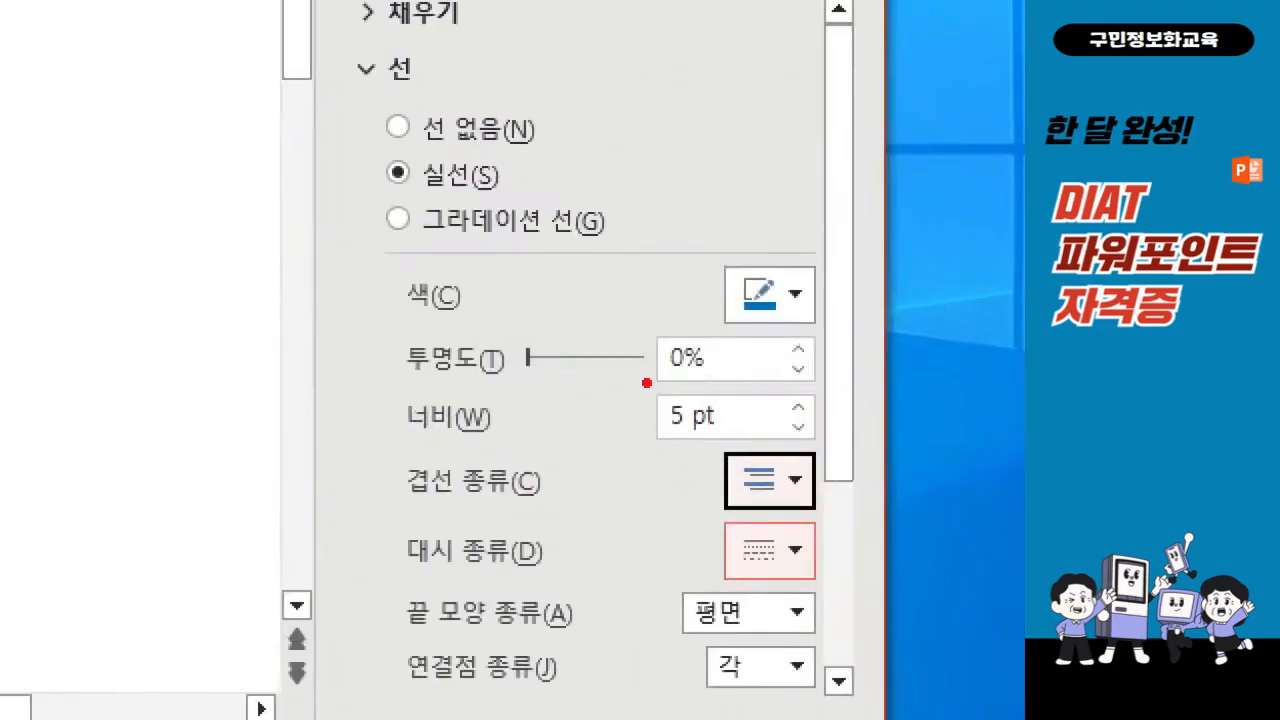
{"action": "mouse_move", "coordinate": [647, 383]}
{"action": "left_mouse_down"}
{"action": "mouse_move", "coordinate": [707, 427]}
{"action": "mouse_move", "coordinate": [766, 515]}
{"action": "mouse_move", "coordinate": [826, 518]}
{"action": "left_mouse_up"}
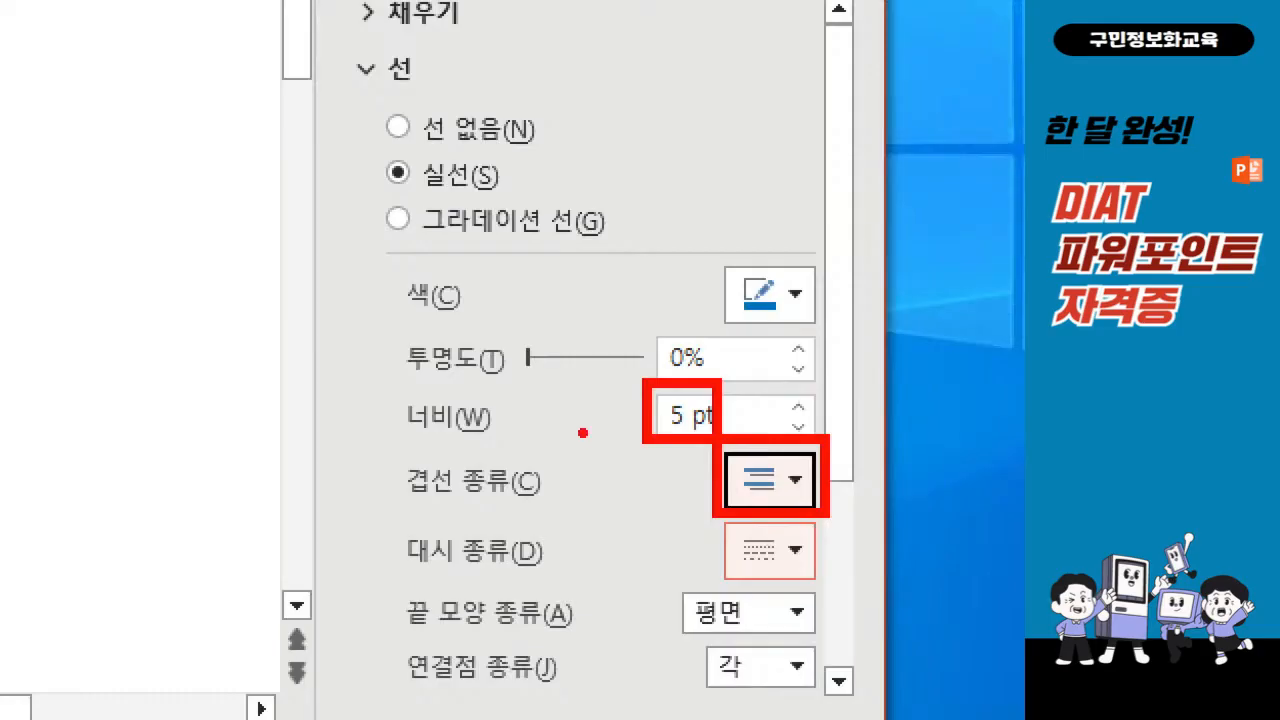
{"action": "key", "text": "Escape"}
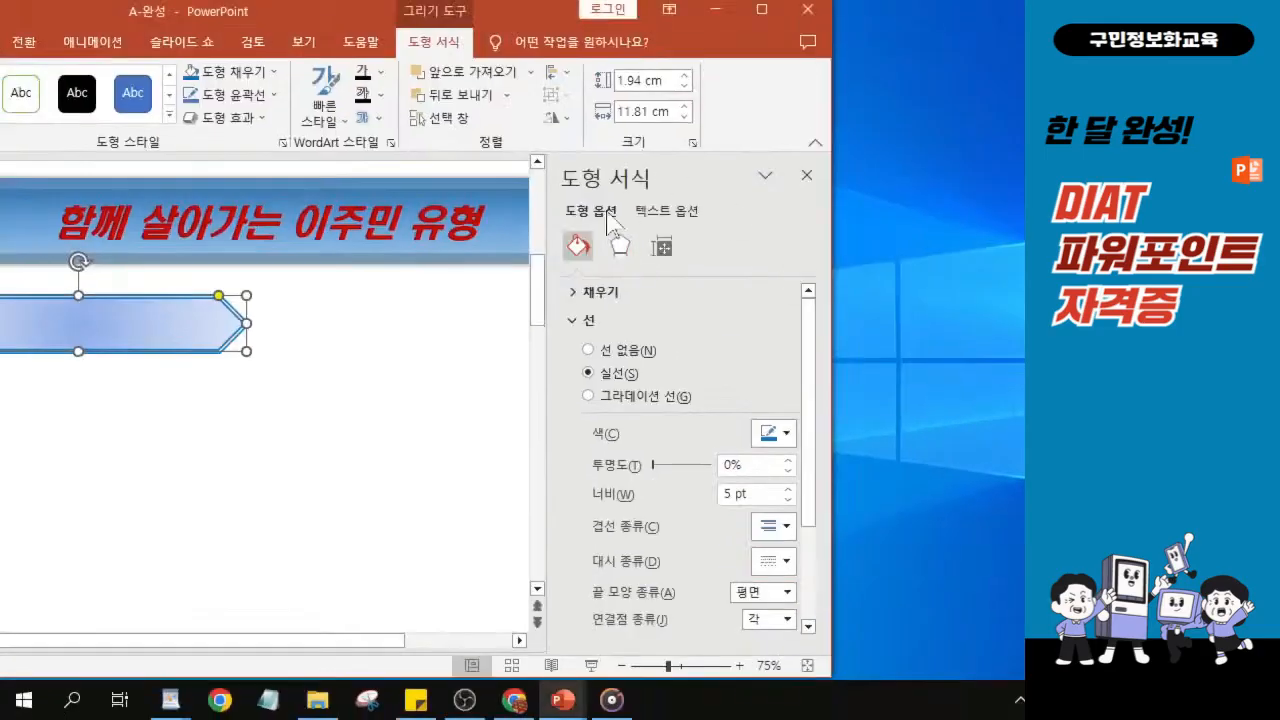
Step: Apply the first preset of the 원근감 (perspective) shadow group to the chevron
{"action": "key", "text": "ctrl"}
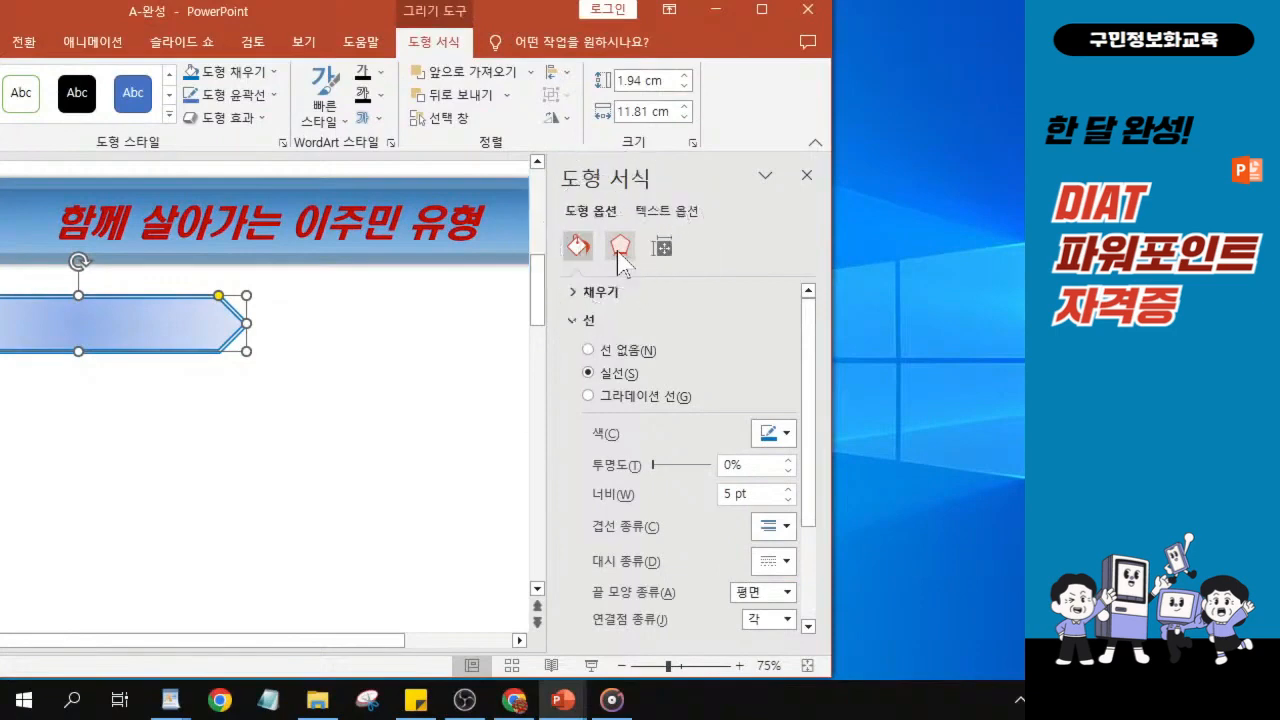
{"action": "left_click", "coordinate": [619, 252]}
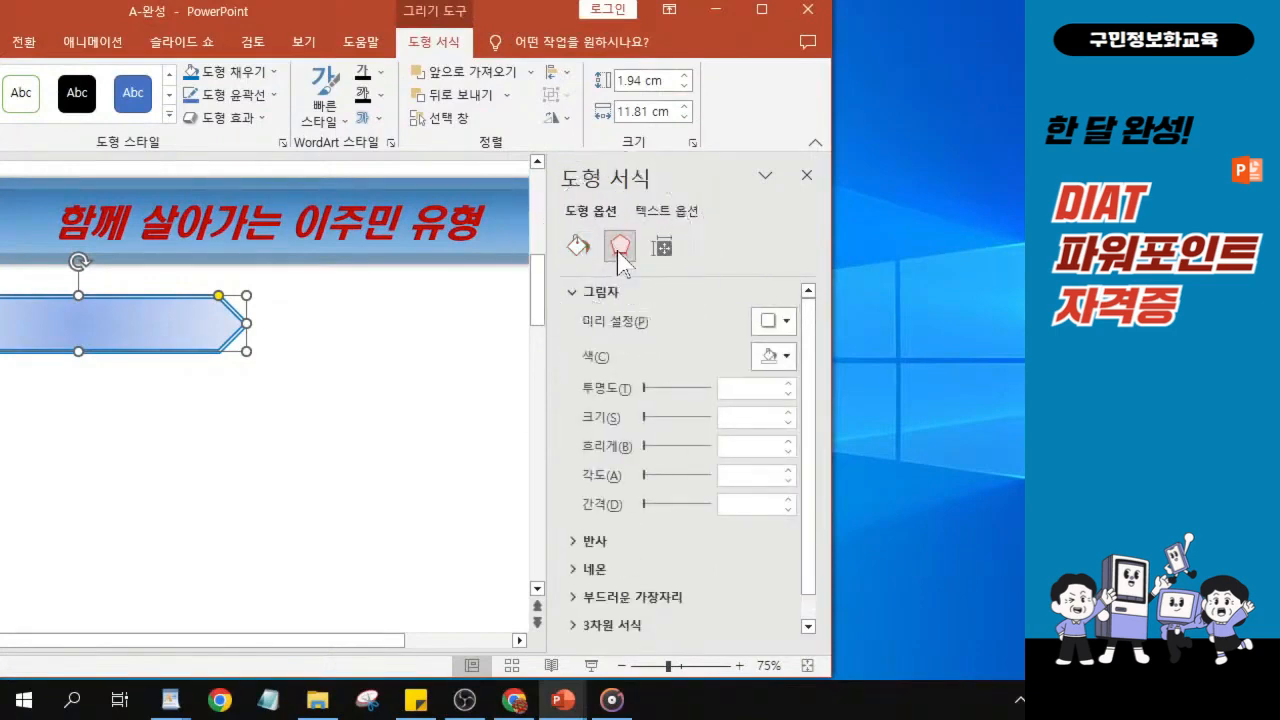
{"action": "left_click_drag", "start_coordinate": [543, 20], "coordinate": [743, 30]}
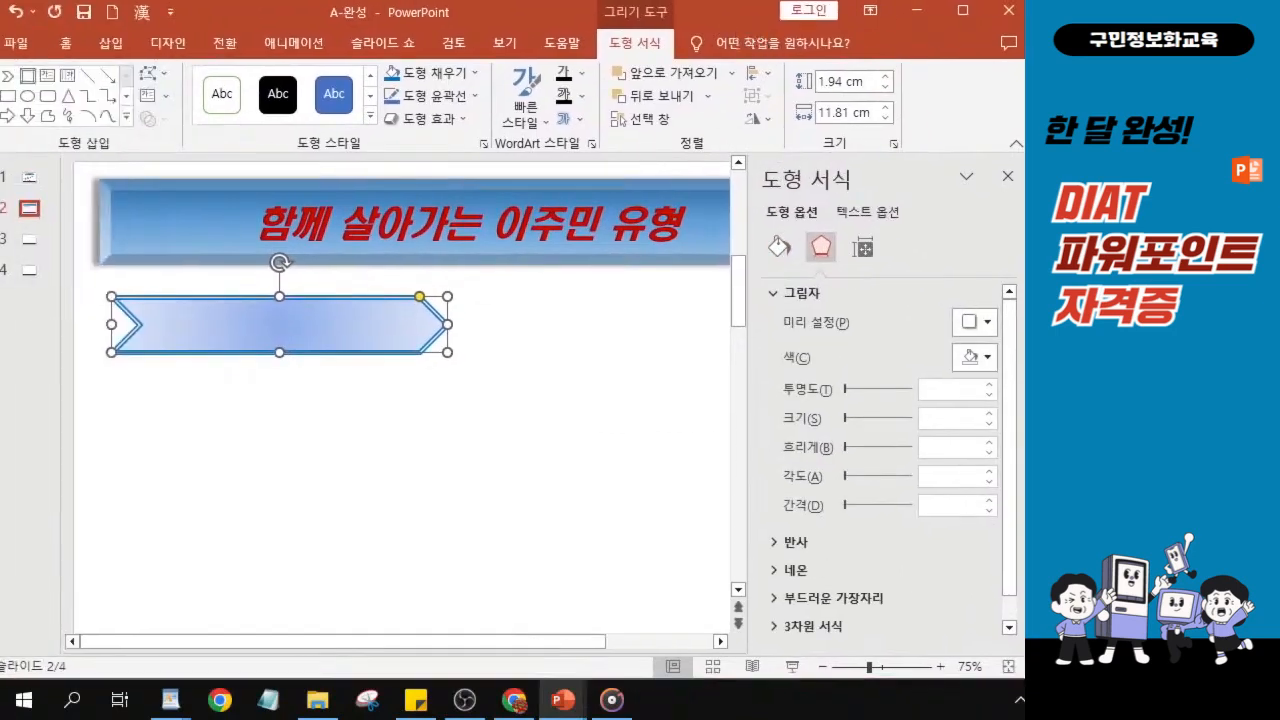
{"action": "key", "text": "alt+Tab"}
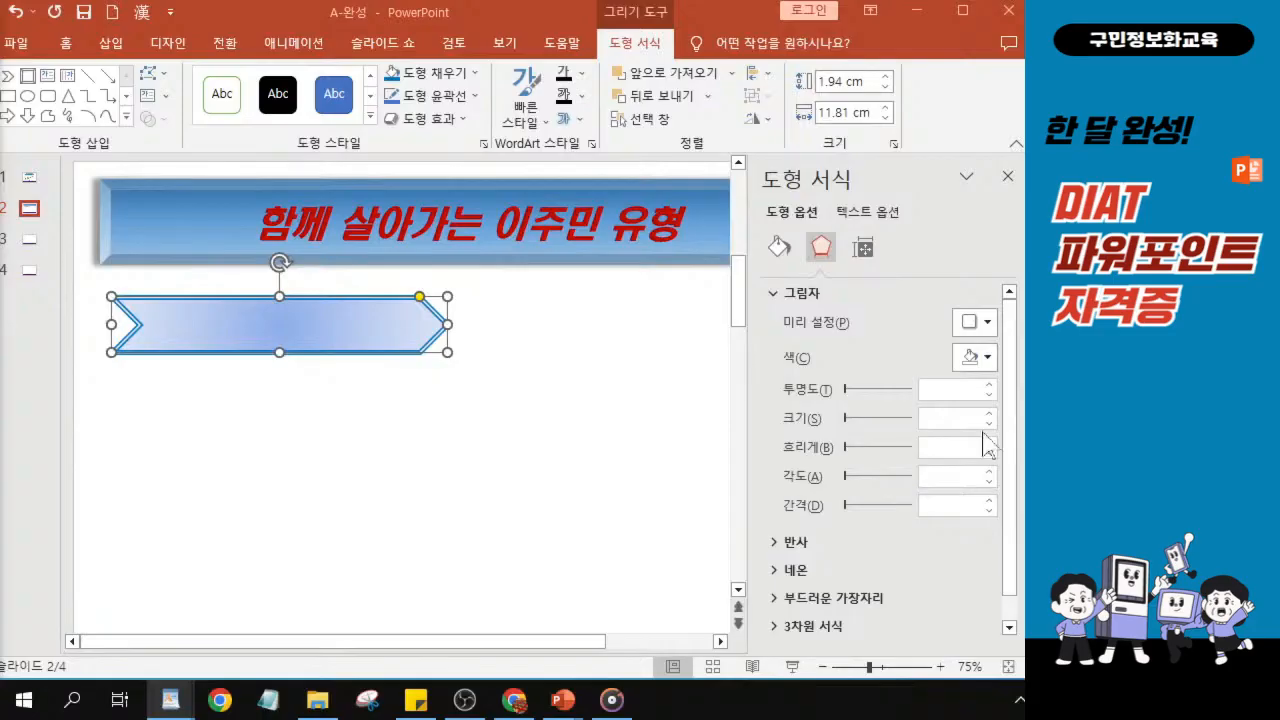
{"action": "left_click_drag", "start_coordinate": [468, 26], "coordinate": [287, 46]}
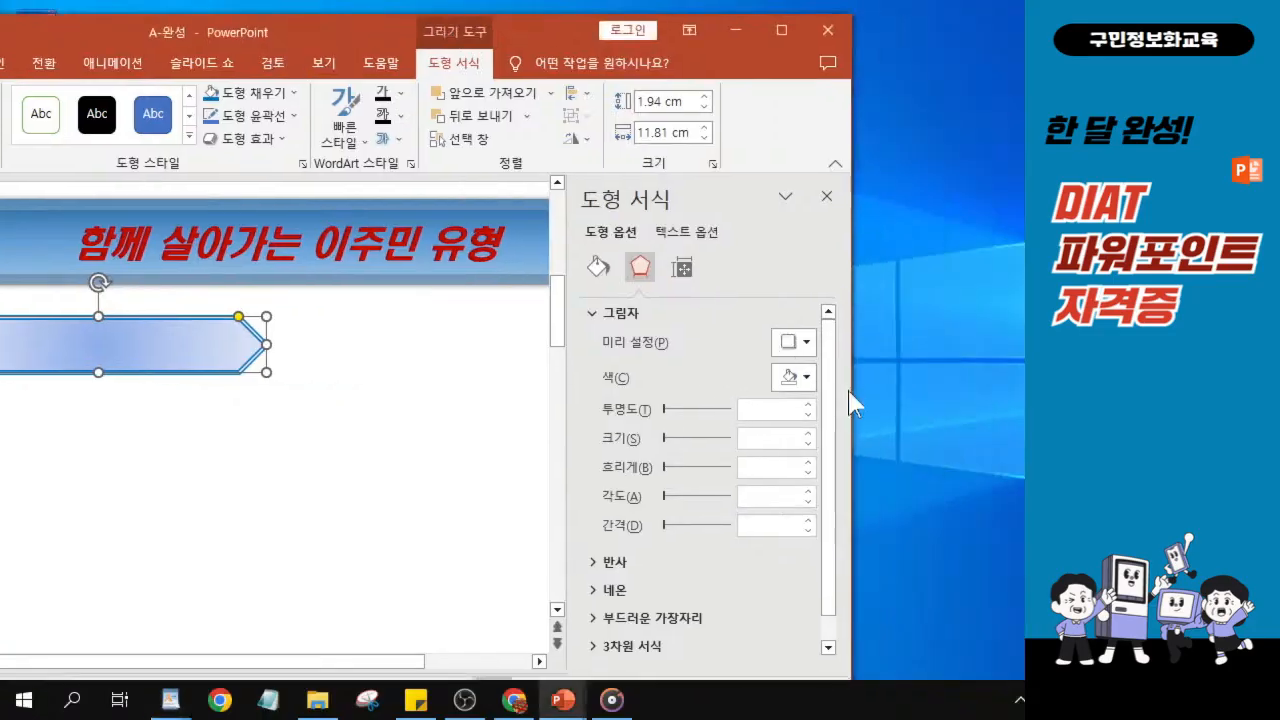
{"action": "left_click", "coordinate": [790, 343]}
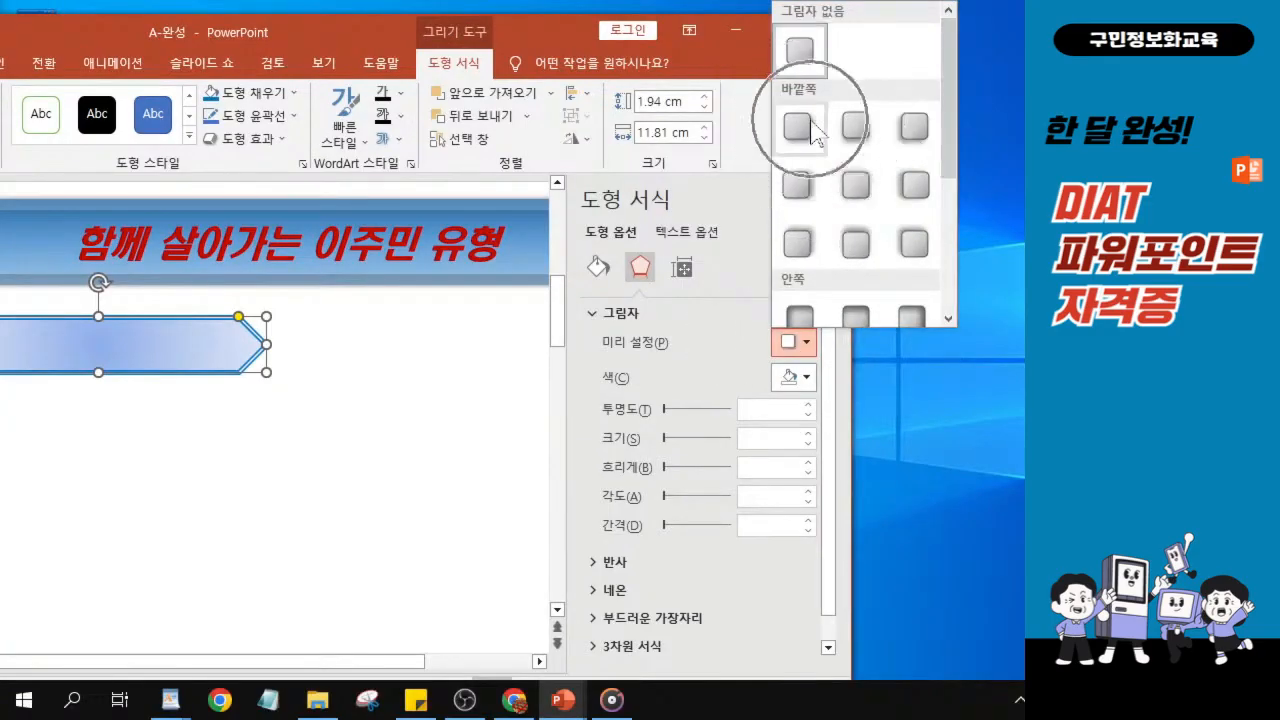
{"action": "scroll", "coordinate": [855, 200], "scroll_direction": "down", "scroll_amount": 3}
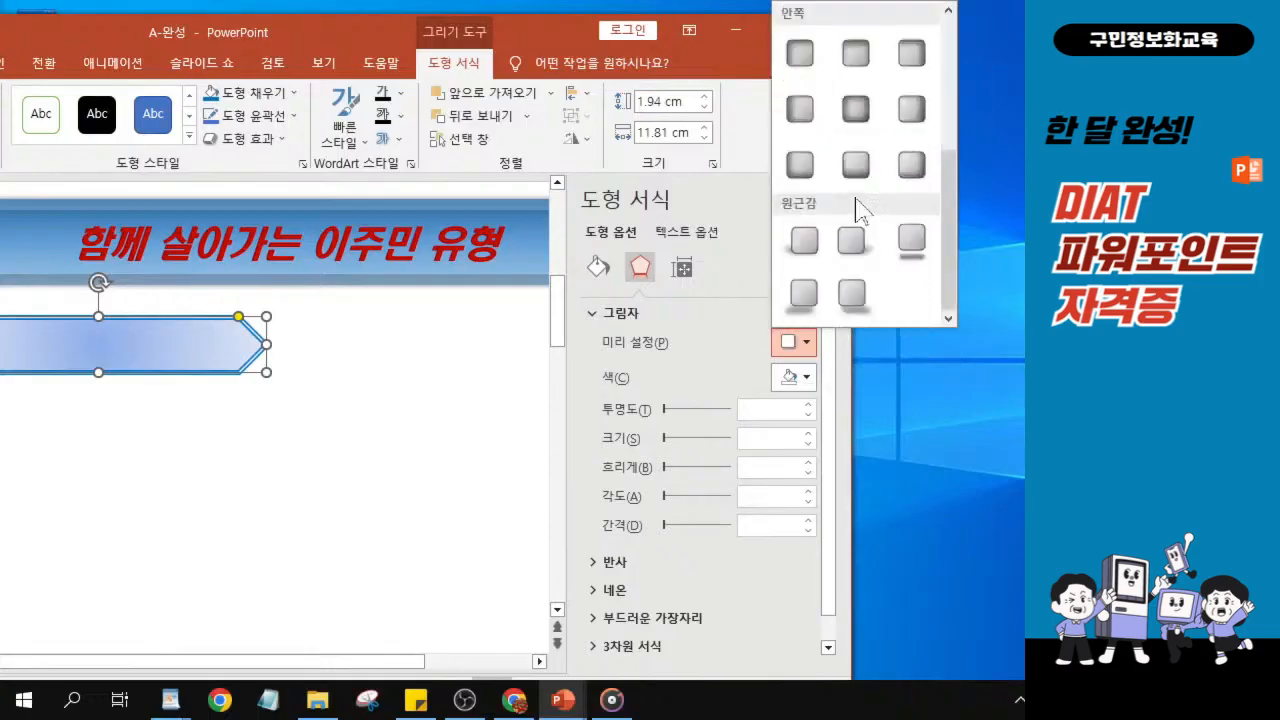
{"action": "scroll", "coordinate": [855, 190], "scroll_direction": "up", "scroll_amount": 3}
{"action": "scroll", "coordinate": [949, 200], "scroll_direction": "down", "scroll_amount": 2}
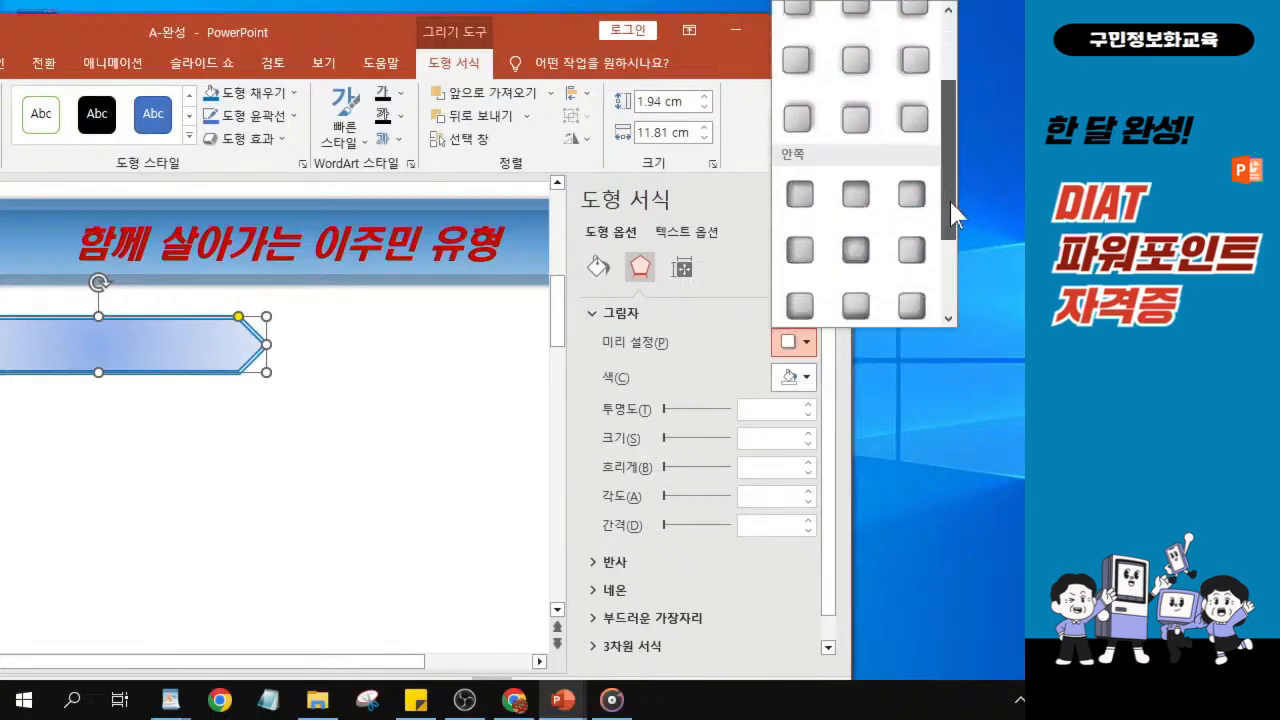
{"action": "scroll", "coordinate": [952, 213], "scroll_direction": "down", "scroll_amount": 3}
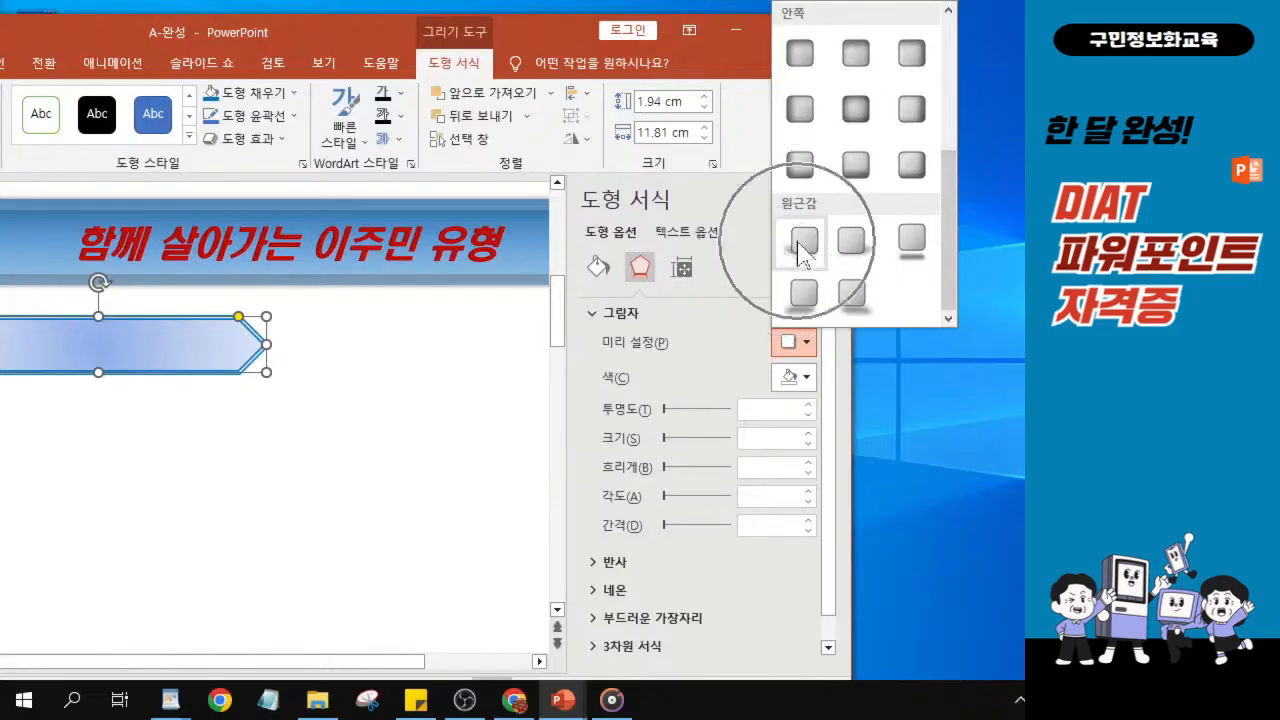
{"action": "left_click_drag", "start_coordinate": [952, 256], "coordinate": [958, 288]}
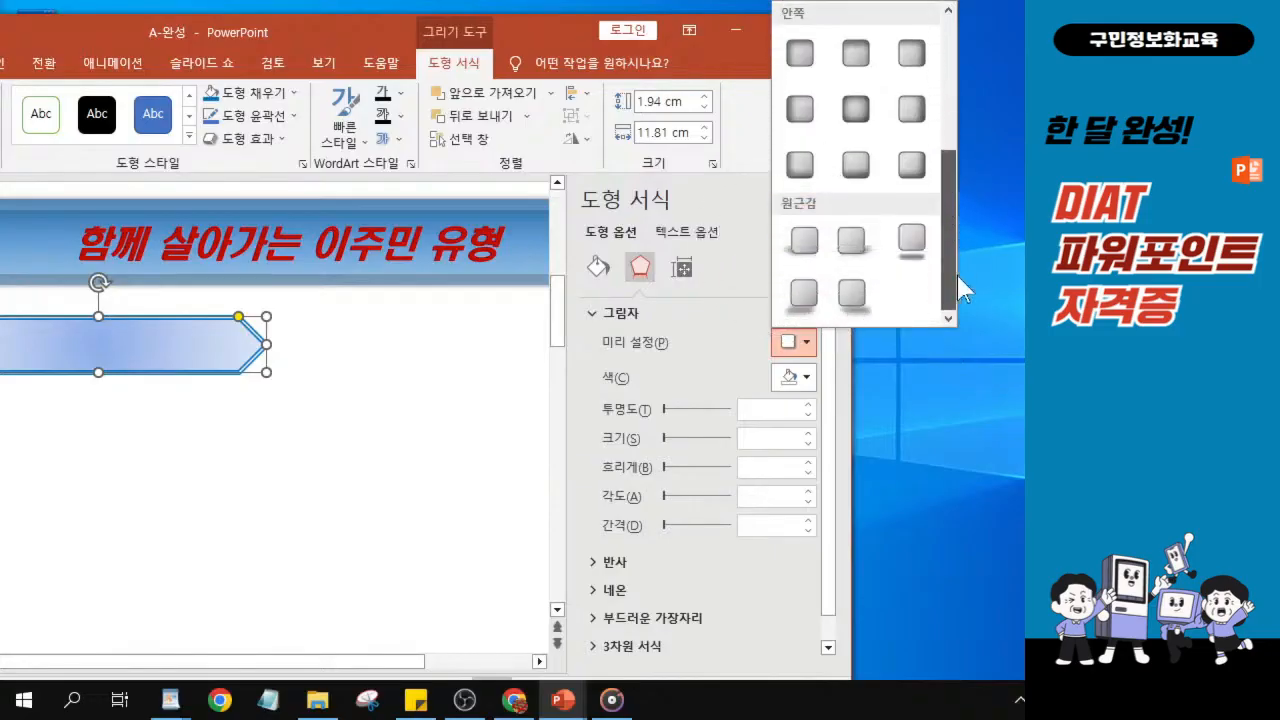
{"action": "left_click", "coordinate": [806, 242]}
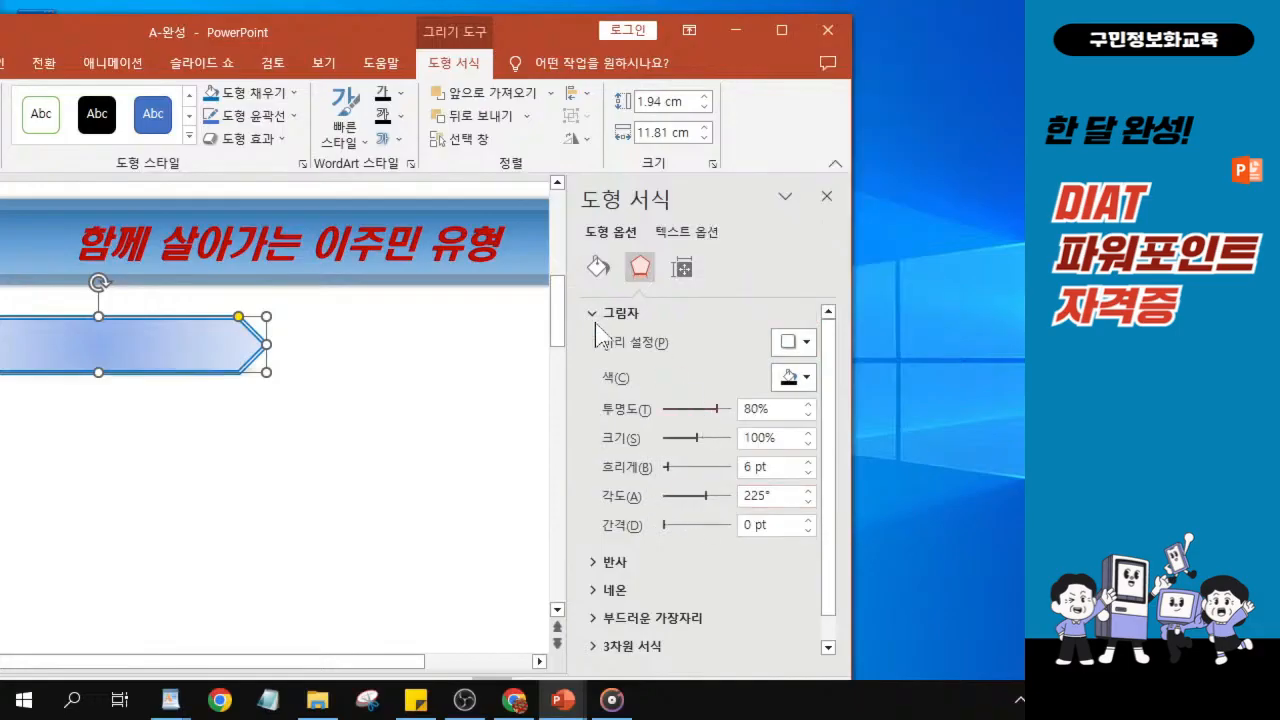
Step: Collapse the chevron's shadow settings and expand its 3차원 회전 (3-D rotation) settings
{"action": "key", "text": "ctrl"}
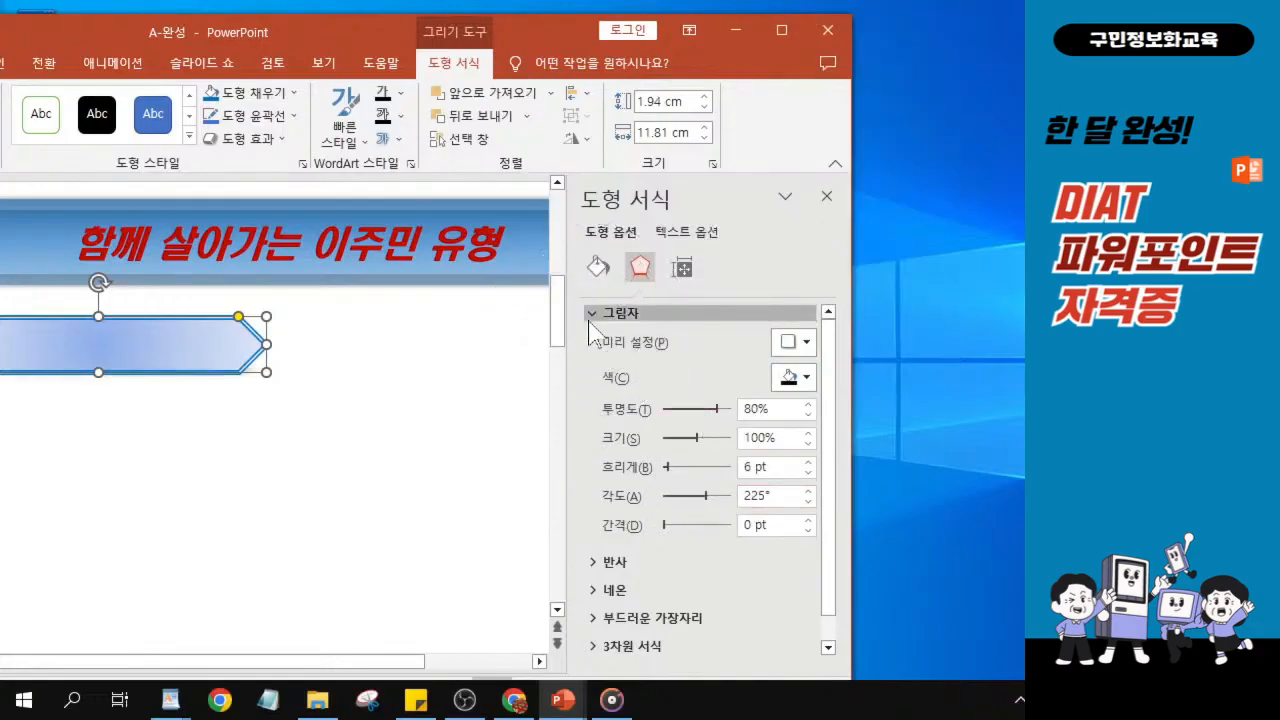
{"action": "left_click", "coordinate": [589, 319]}
{"action": "key", "text": "ctrl"}
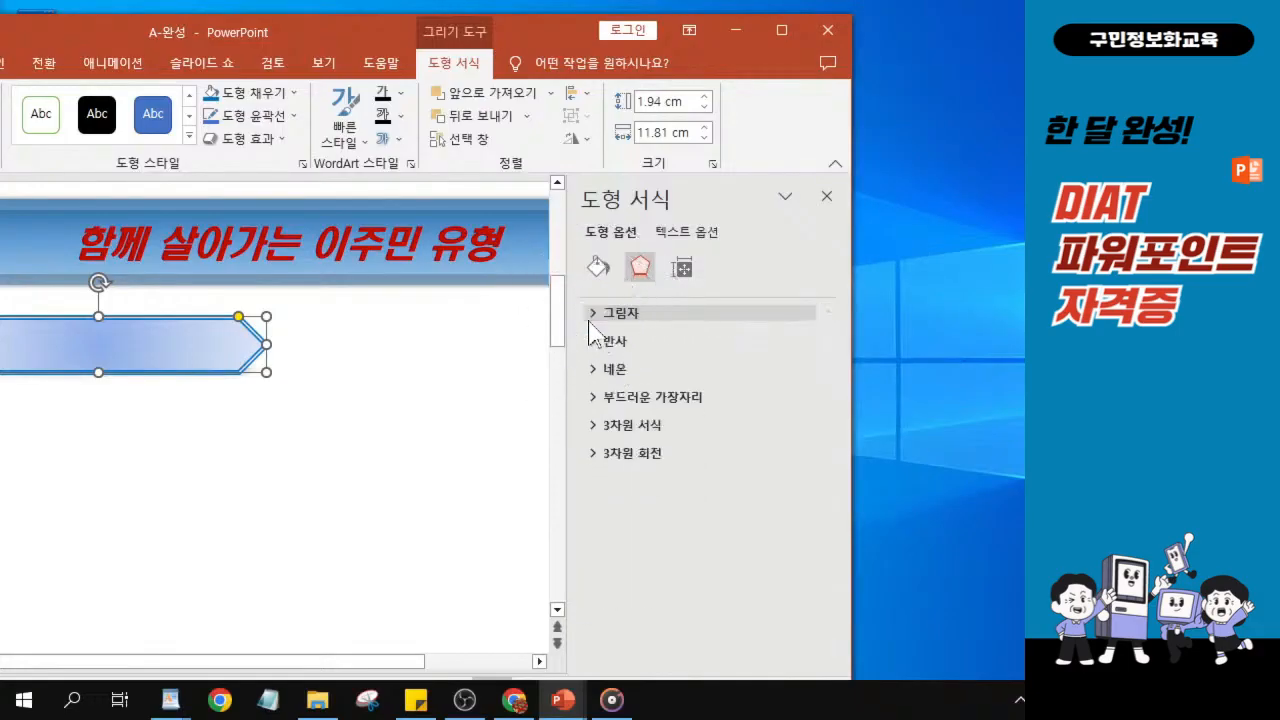
{"action": "key", "text": "ctrl"}
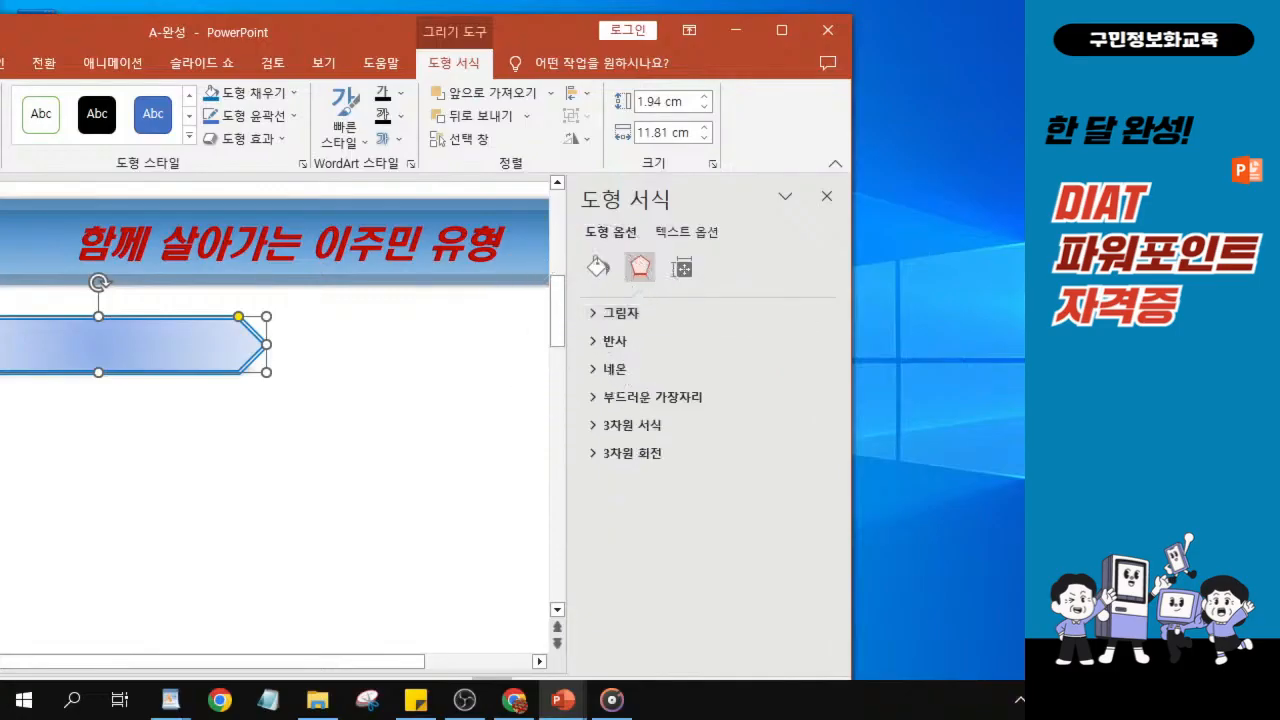
{"action": "key", "text": "alt+Tab"}
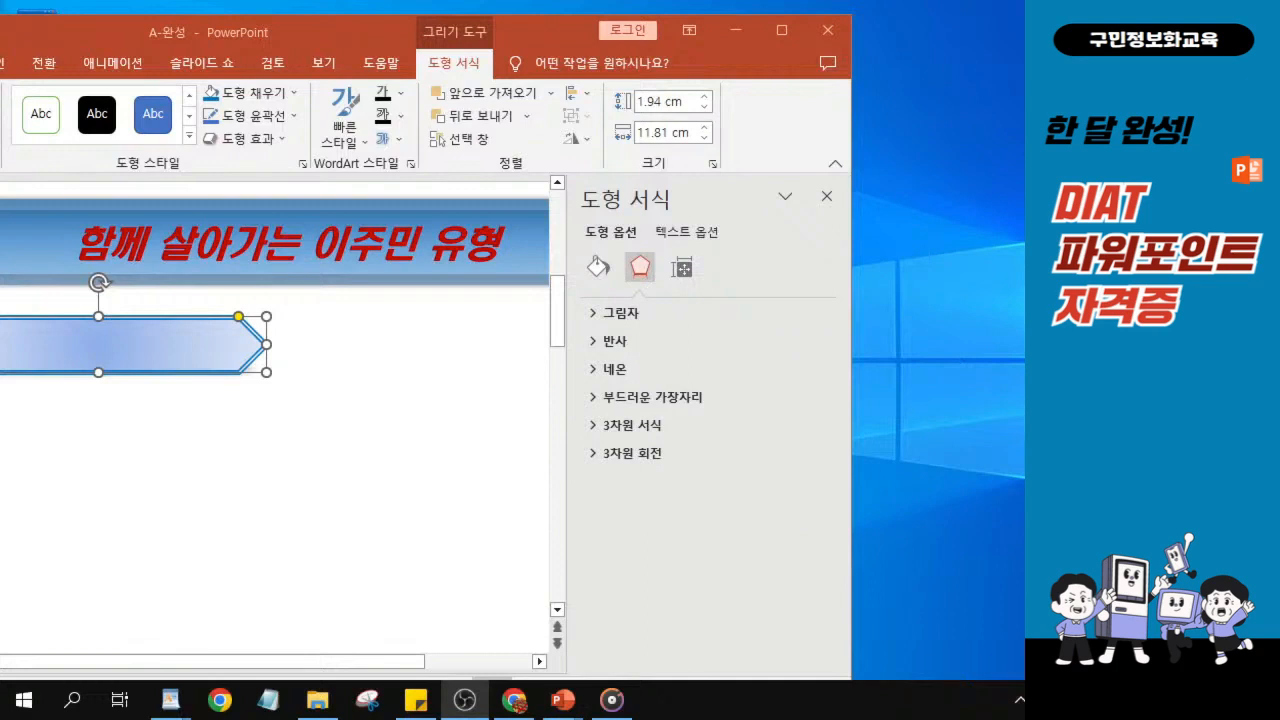
{"action": "key", "text": "alt+Tab"}
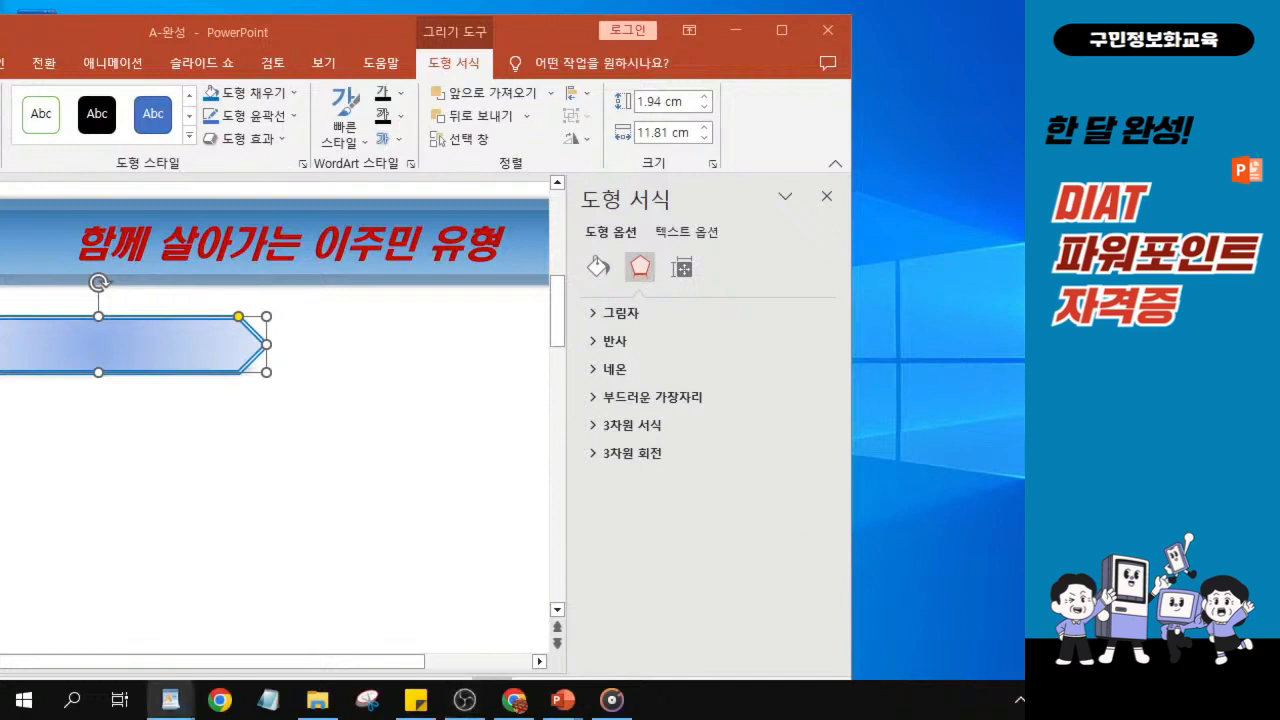
{"action": "key", "text": "ctrl"}
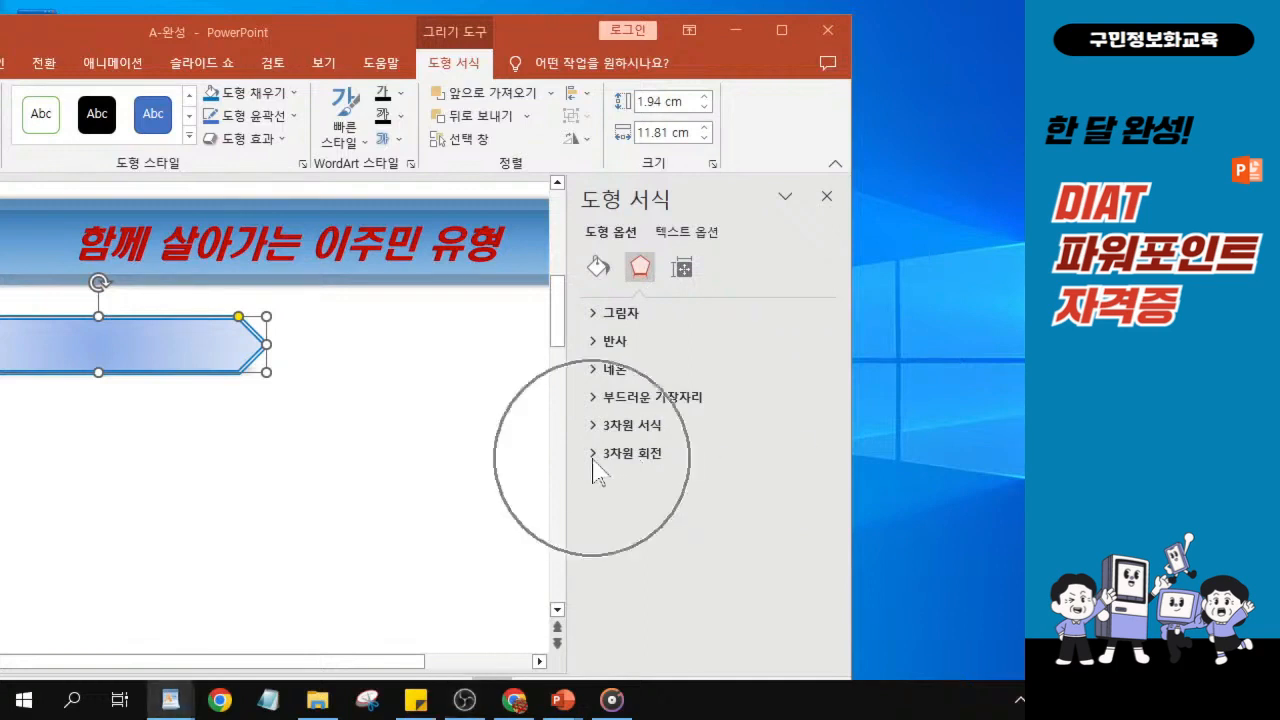
{"action": "key", "text": "ctrl"}
{"action": "left_click", "coordinate": [588, 458]}
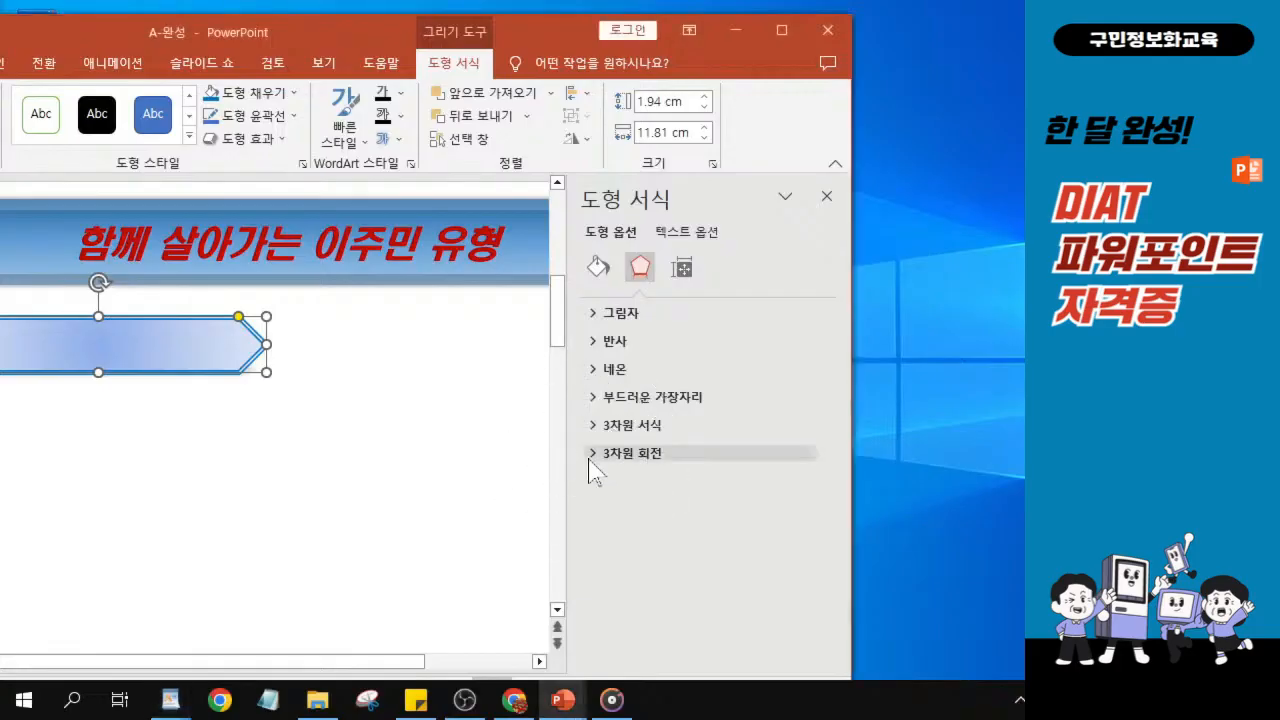
{"action": "key", "text": "ctrl"}
{"action": "key", "text": "ctrl"}
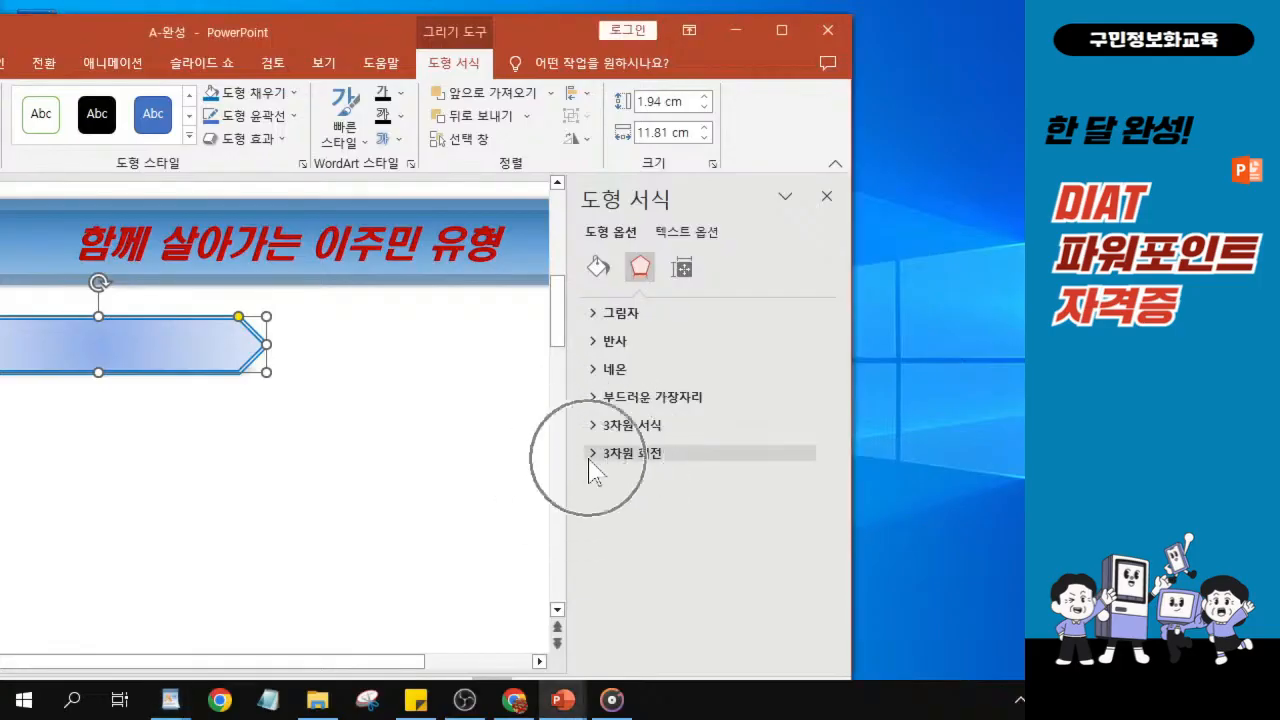
{"action": "key", "text": "ctrl"}
{"action": "key", "text": "ctrl"}
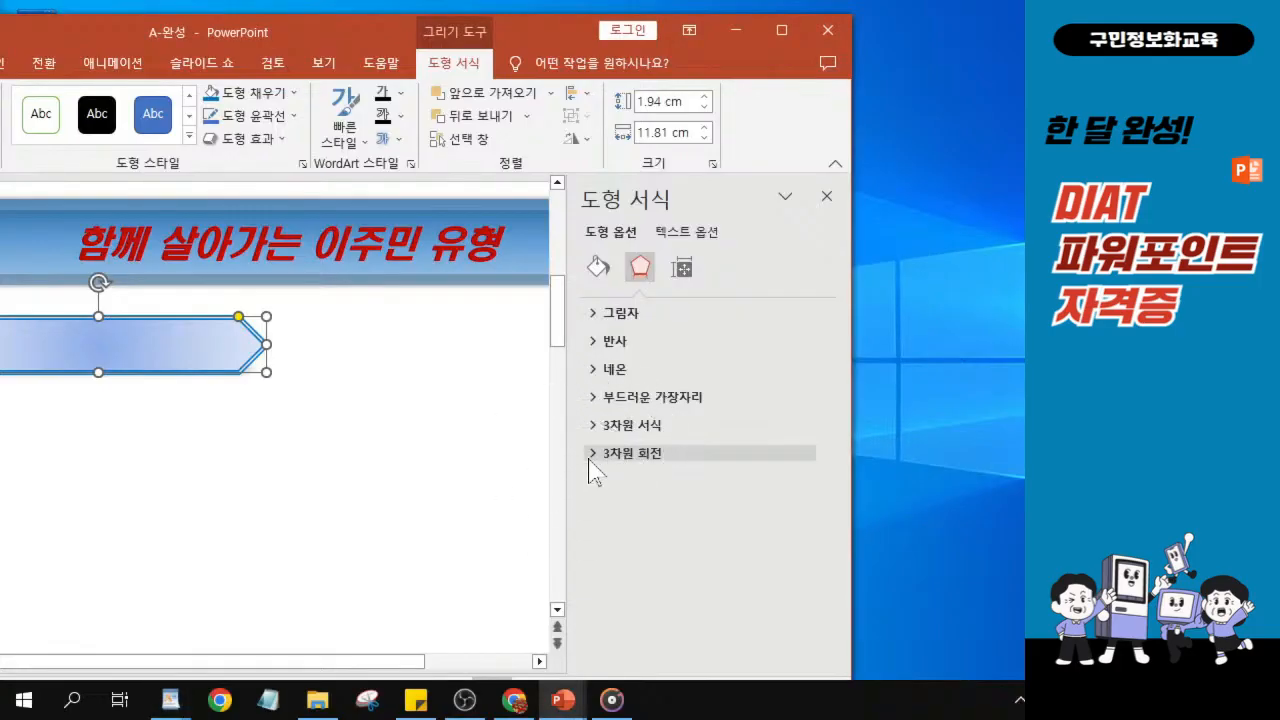
{"action": "key", "text": "ctrl"}
{"action": "left_click", "coordinate": [588, 458]}
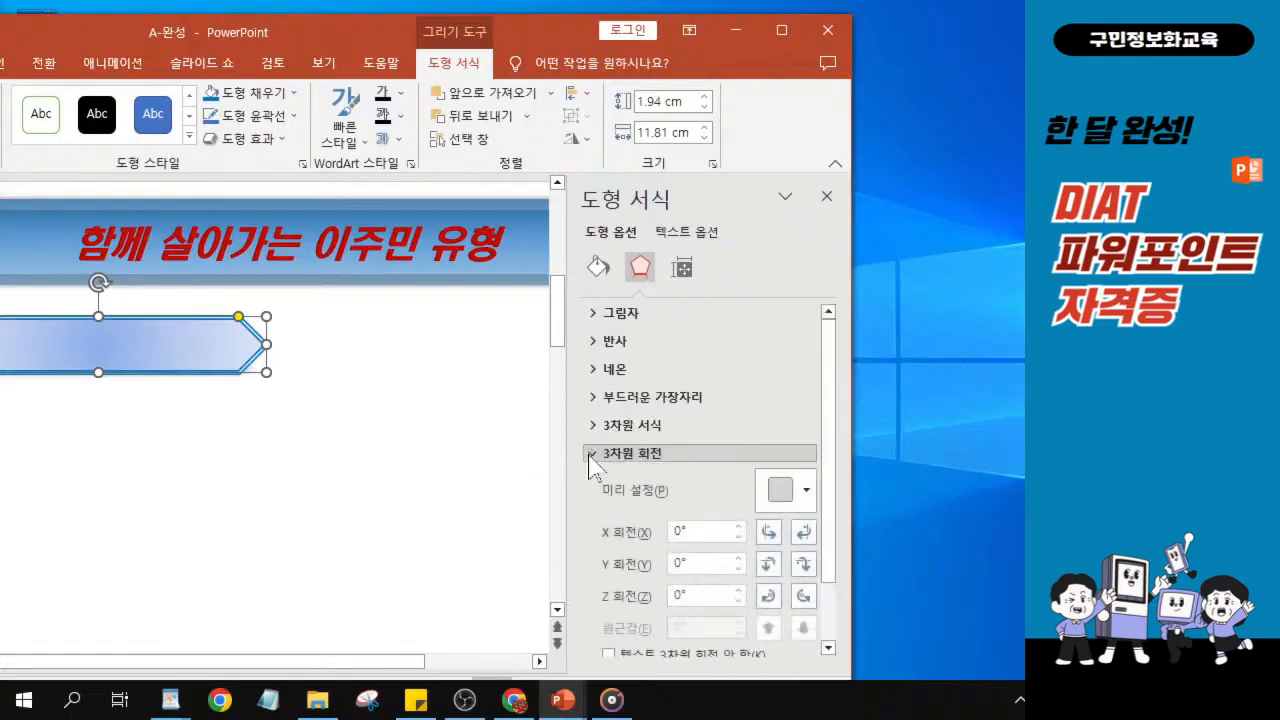
Step: Give the chevron the second 3-D rotation preset of the 원근감 (perspective) group and close the shape formatting pane
{"action": "key", "text": "ctrl"}
{"action": "key", "text": "ctrl"}
{"action": "left_click", "coordinate": [789, 503]}
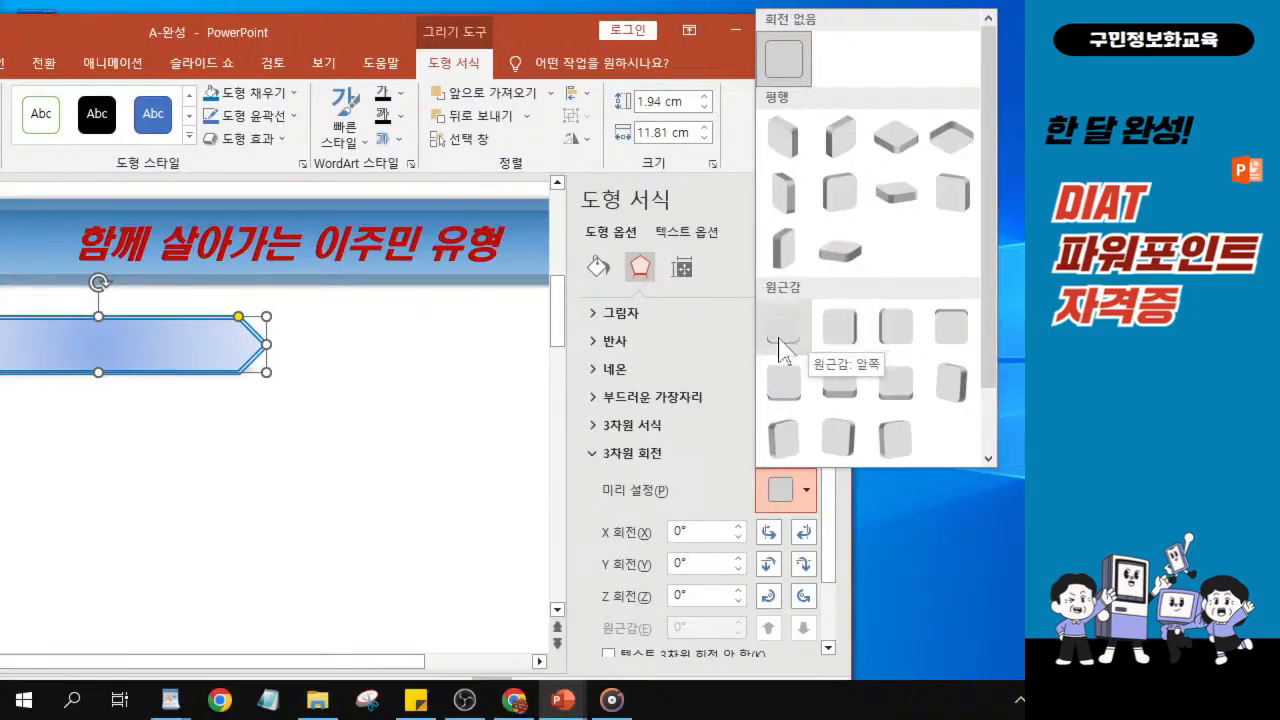
{"action": "left_click", "coordinate": [838, 333]}
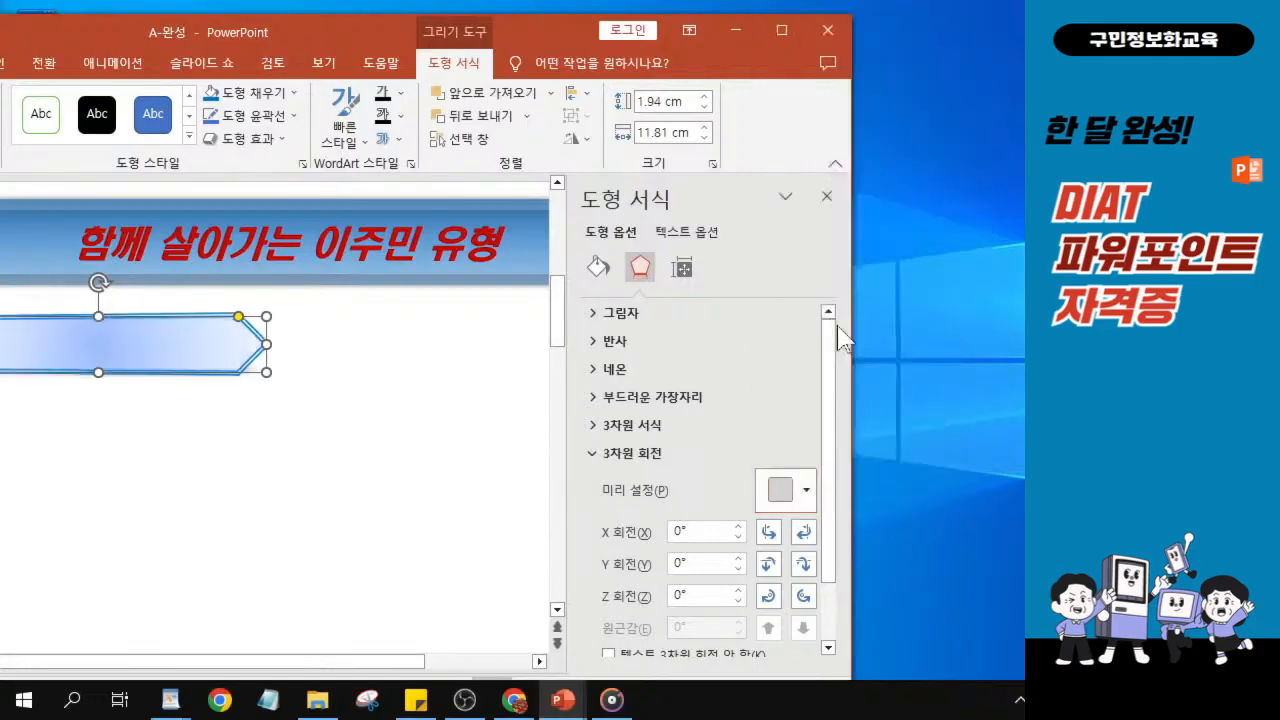
{"action": "left_click_drag", "start_coordinate": [299, 34], "coordinate": [499, 12]}
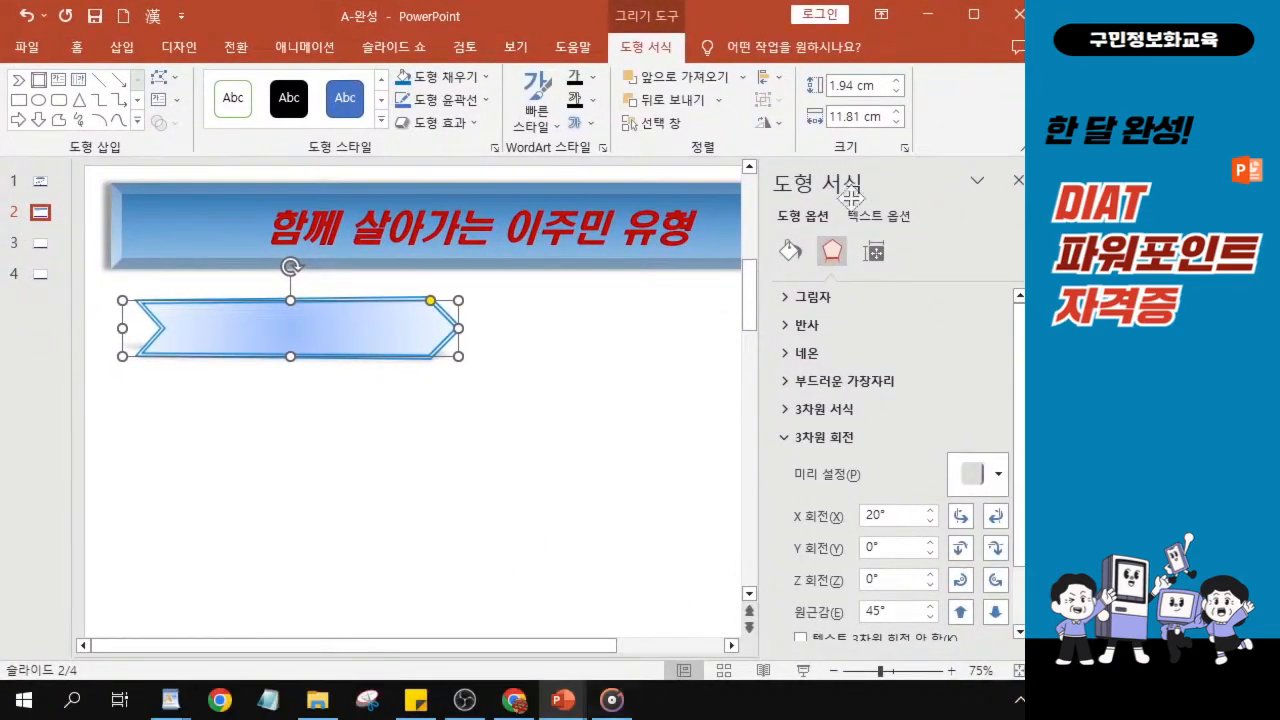
{"action": "left_click", "coordinate": [1017, 185]}
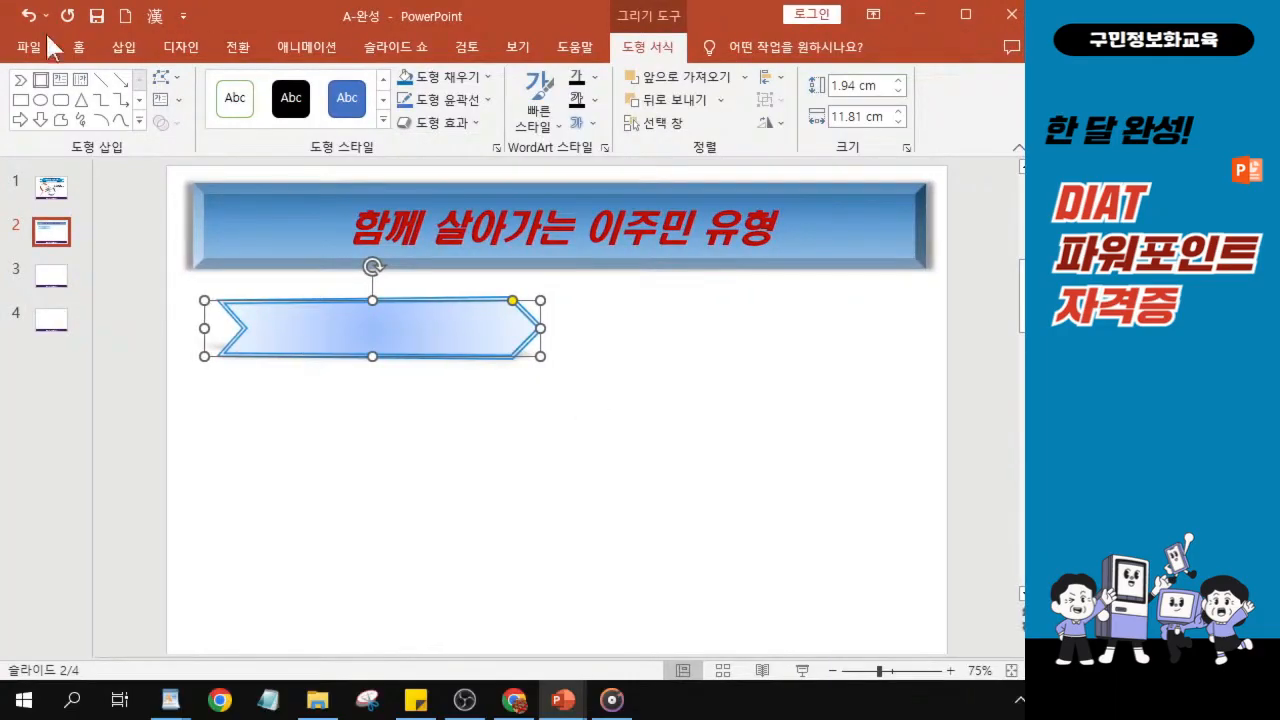
Step: Set the font of the chevron's text to HY견고딕
{"action": "left_click", "coordinate": [76, 48]}
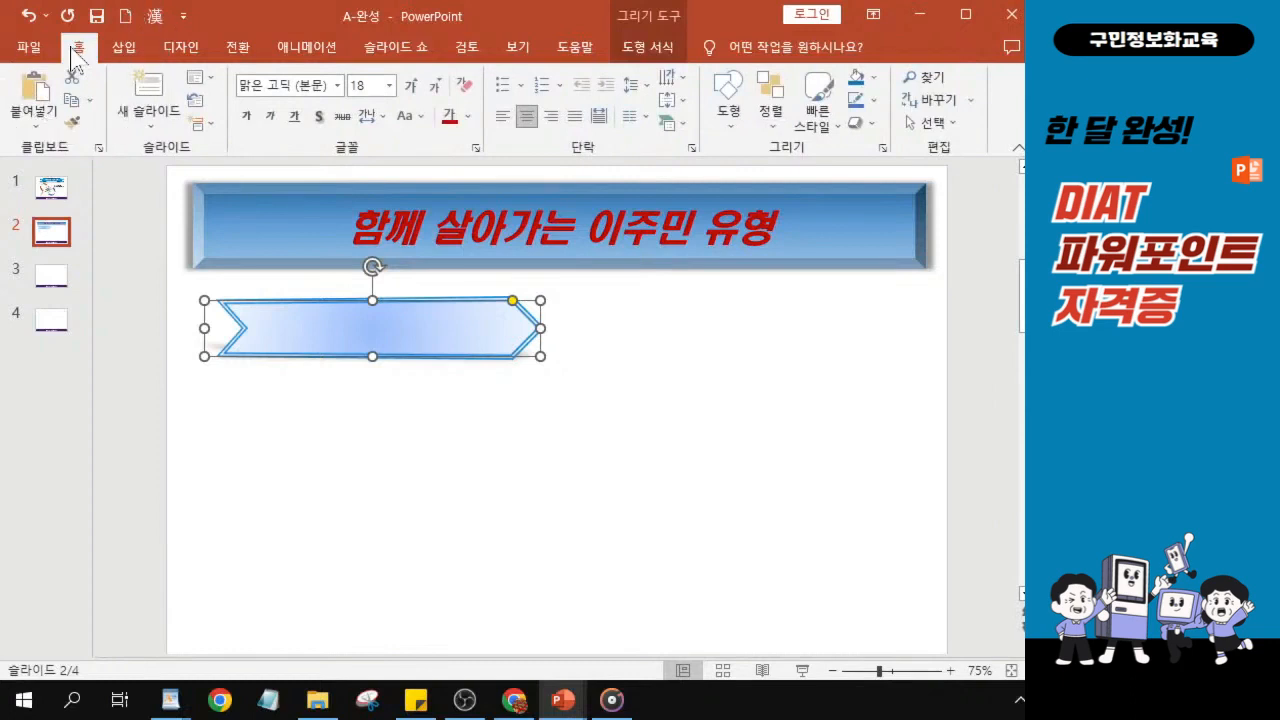
{"action": "left_click", "coordinate": [2, 100]}
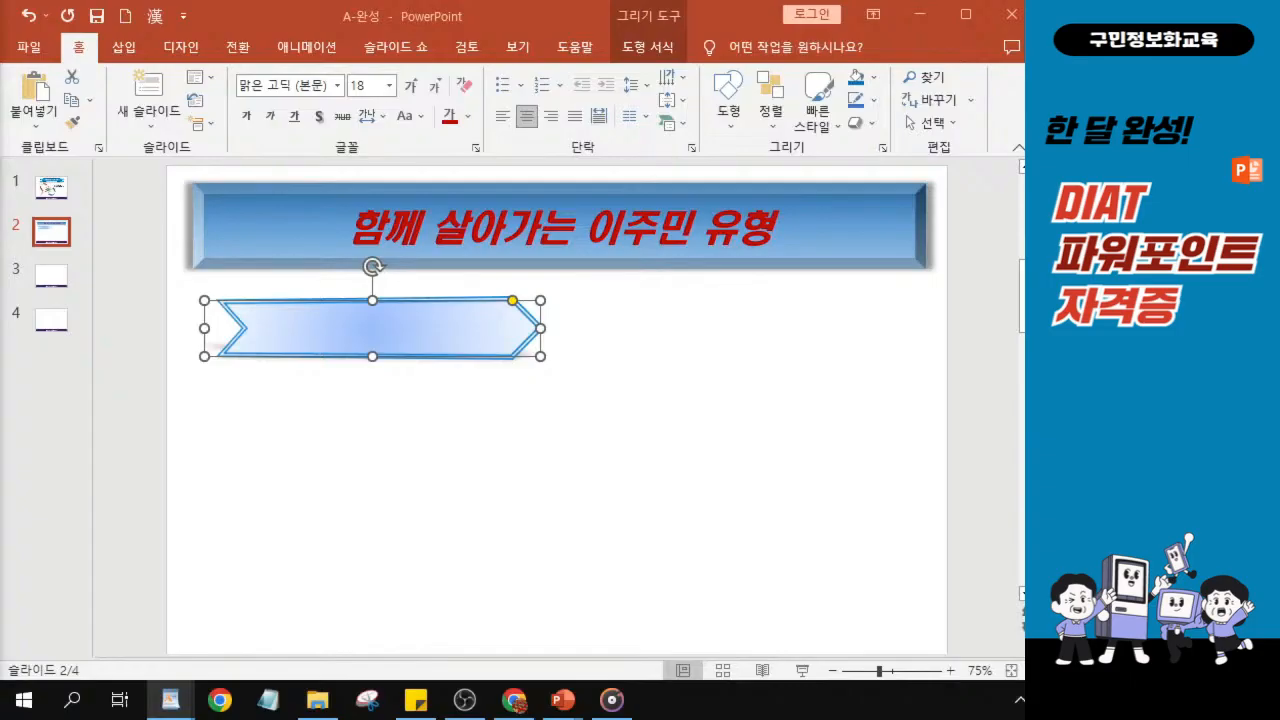
{"action": "left_click", "coordinate": [337, 86]}
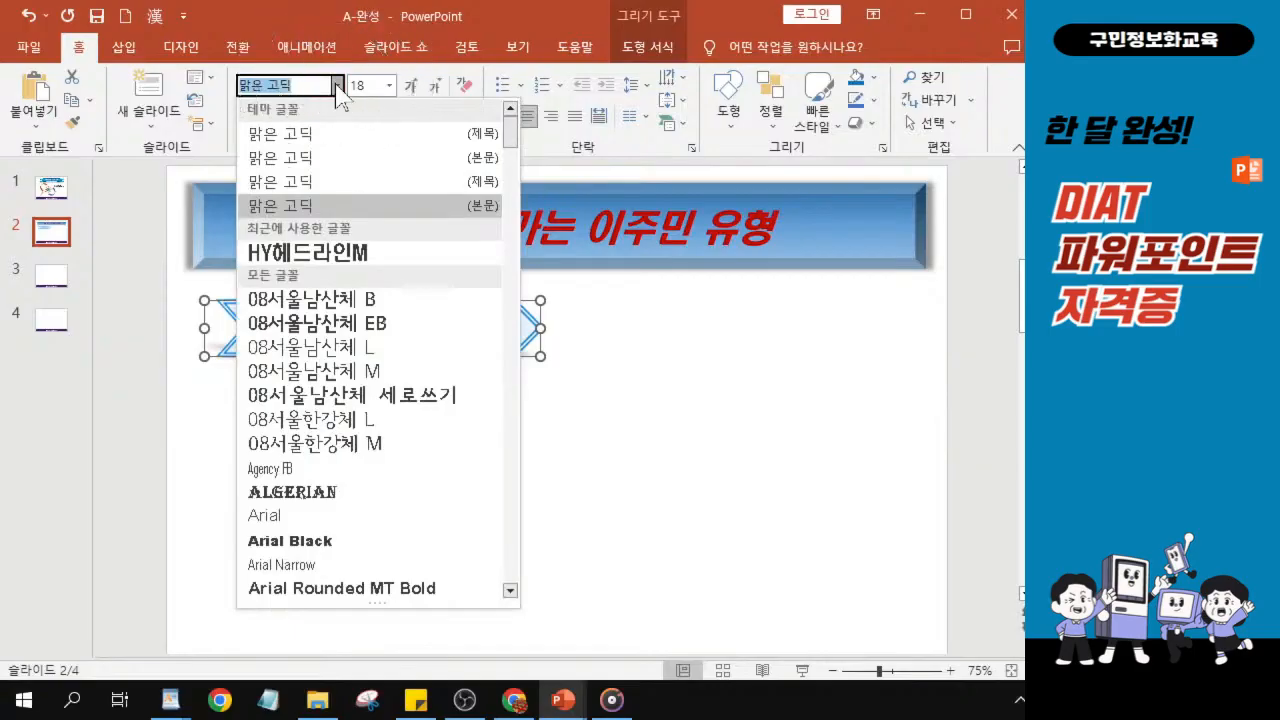
{"action": "scroll", "coordinate": [370, 460], "scroll_direction": "down", "scroll_amount": 5}
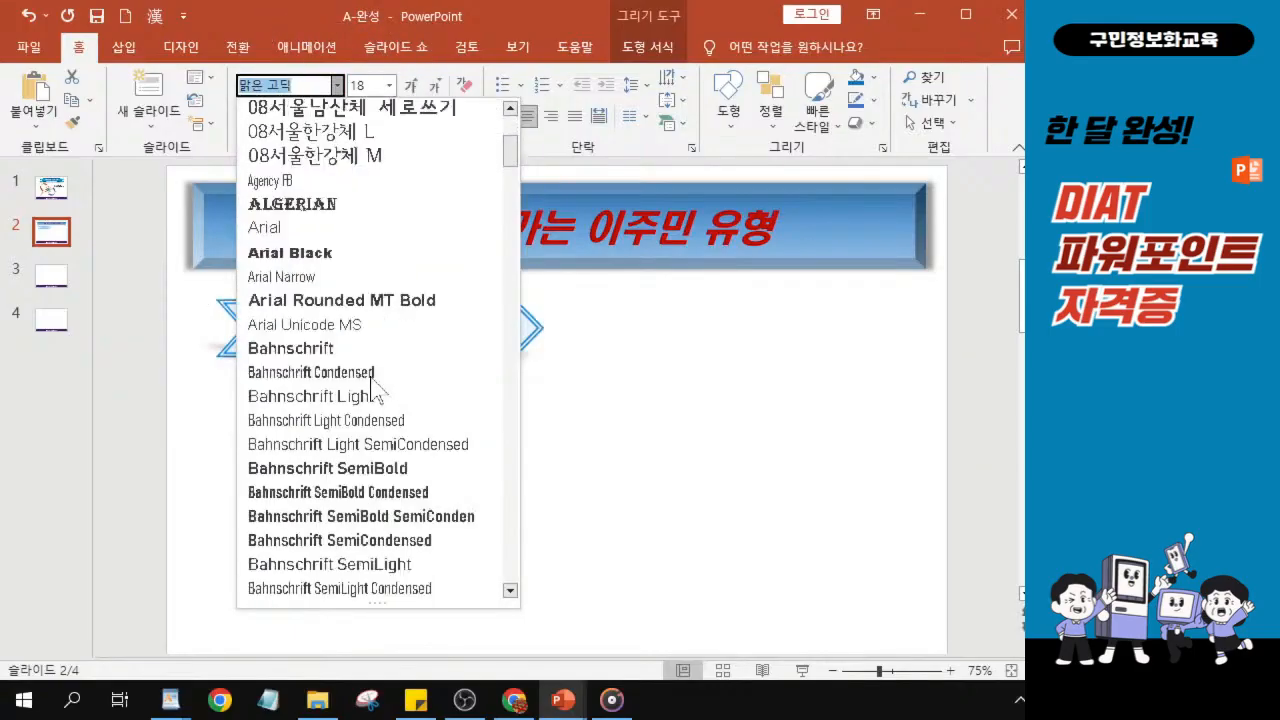
{"action": "scroll", "coordinate": [371, 385], "scroll_direction": "down", "scroll_amount": 9}
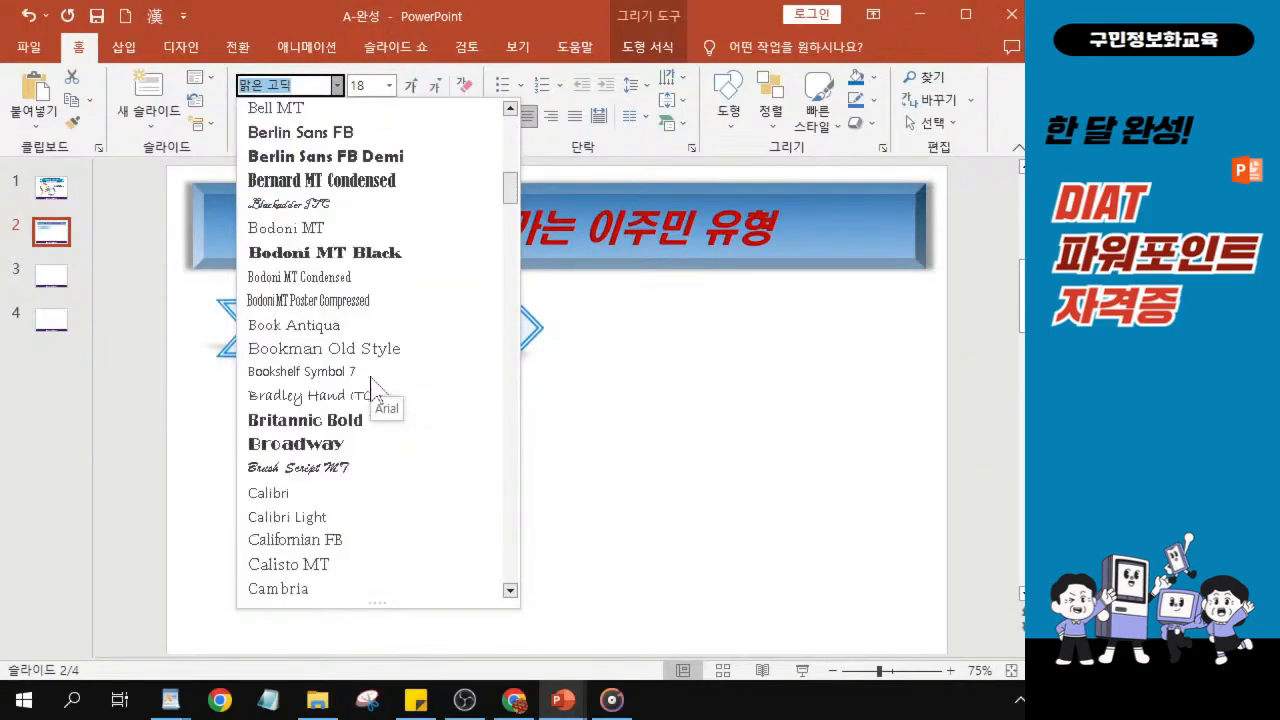
{"action": "scroll", "coordinate": [371, 385], "scroll_direction": "down", "scroll_amount": 8}
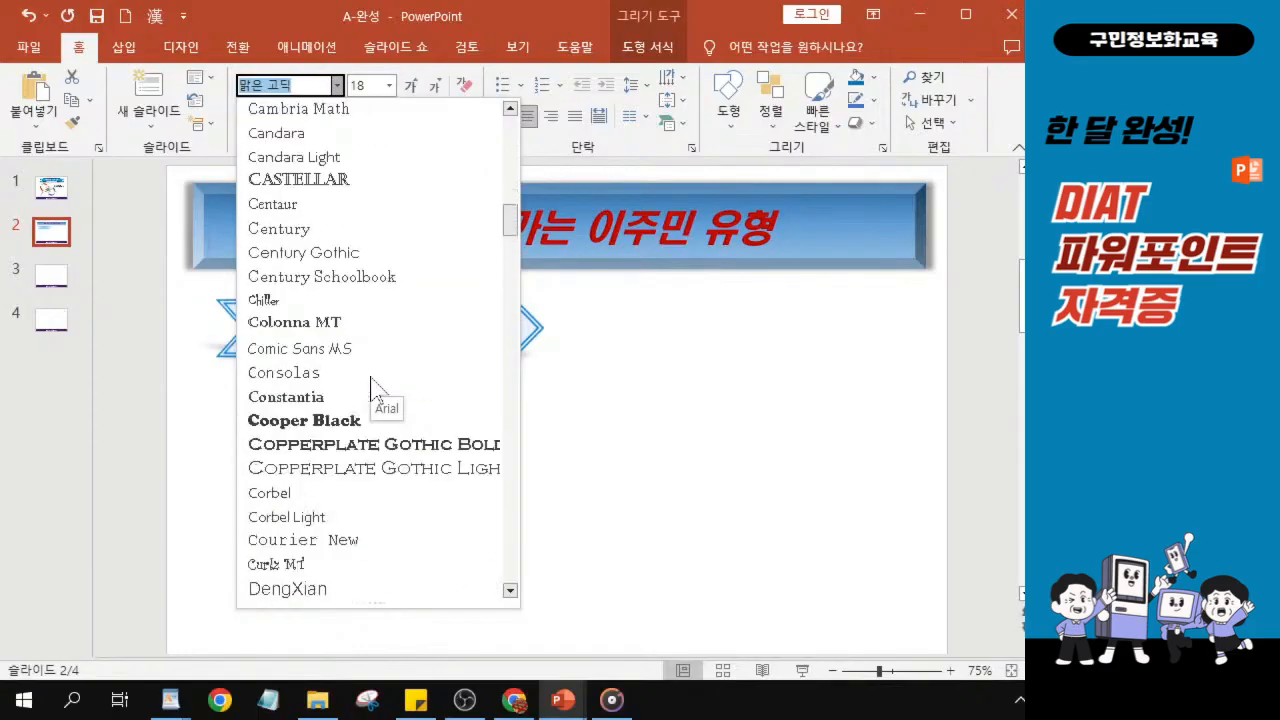
{"action": "scroll", "coordinate": [371, 385], "scroll_direction": "down", "scroll_amount": 10}
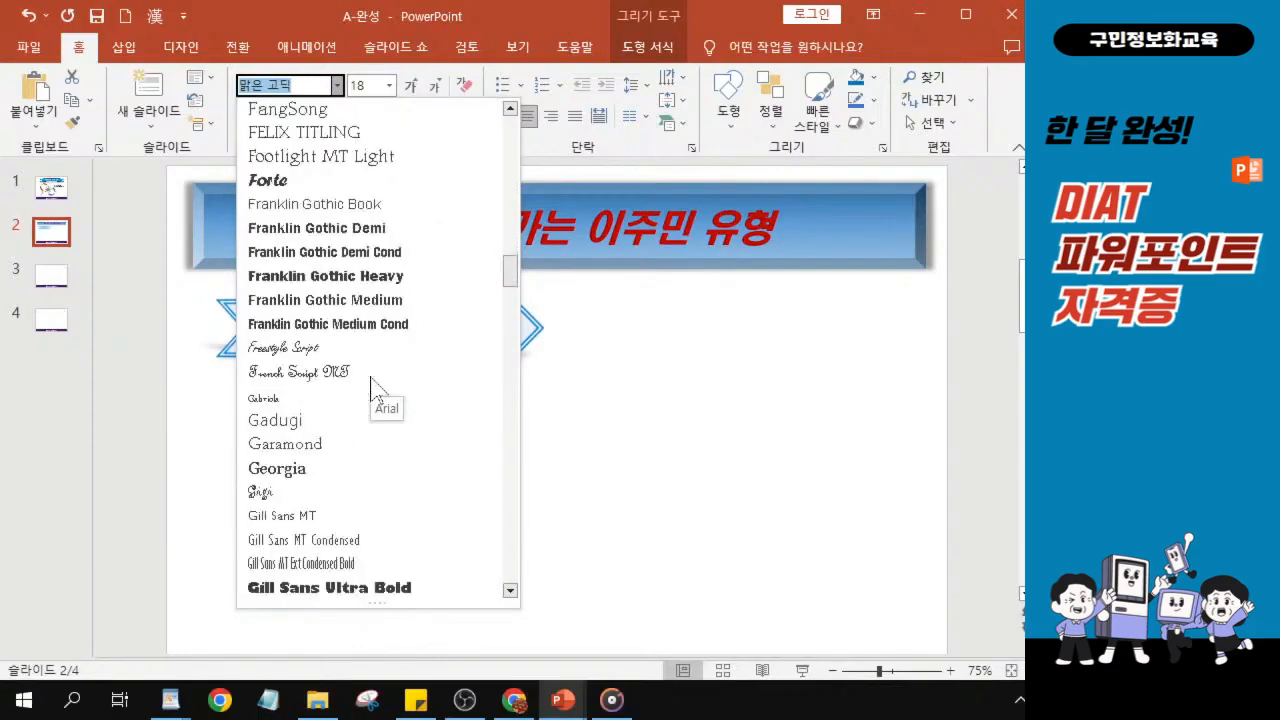
{"action": "scroll", "coordinate": [371, 385], "scroll_direction": "down", "scroll_amount": 5}
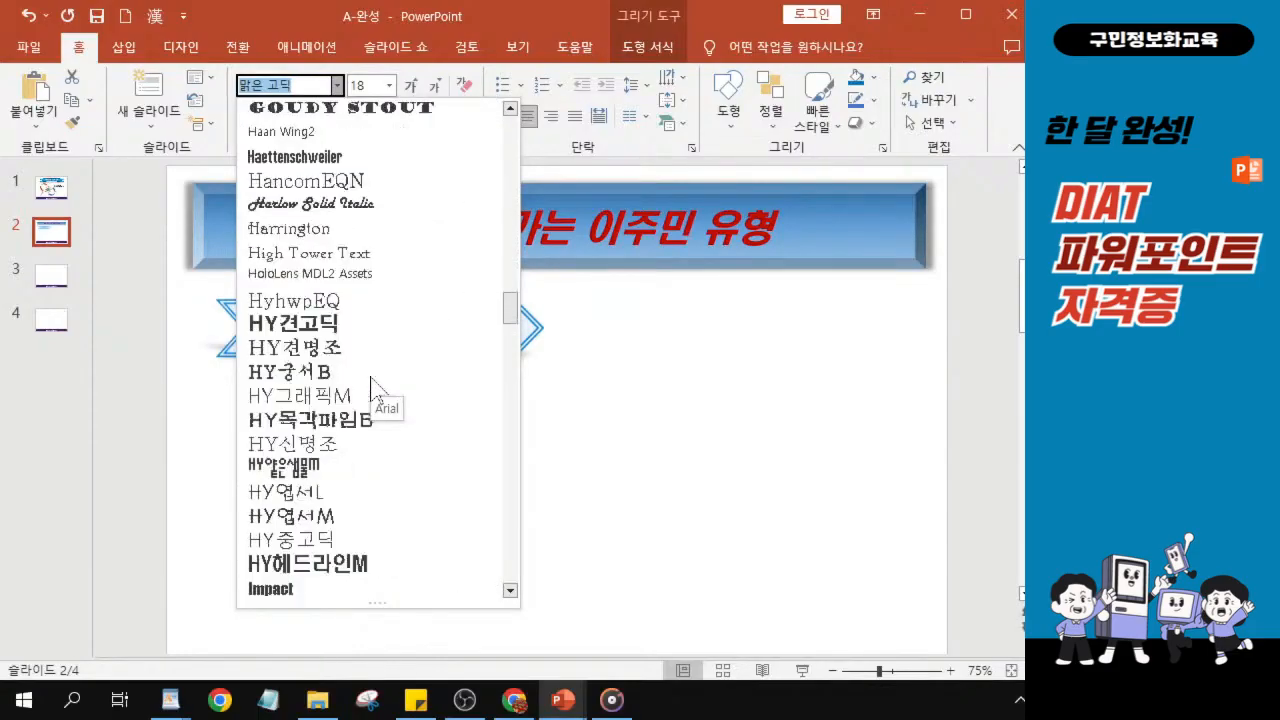
{"action": "left_click", "coordinate": [316, 325]}
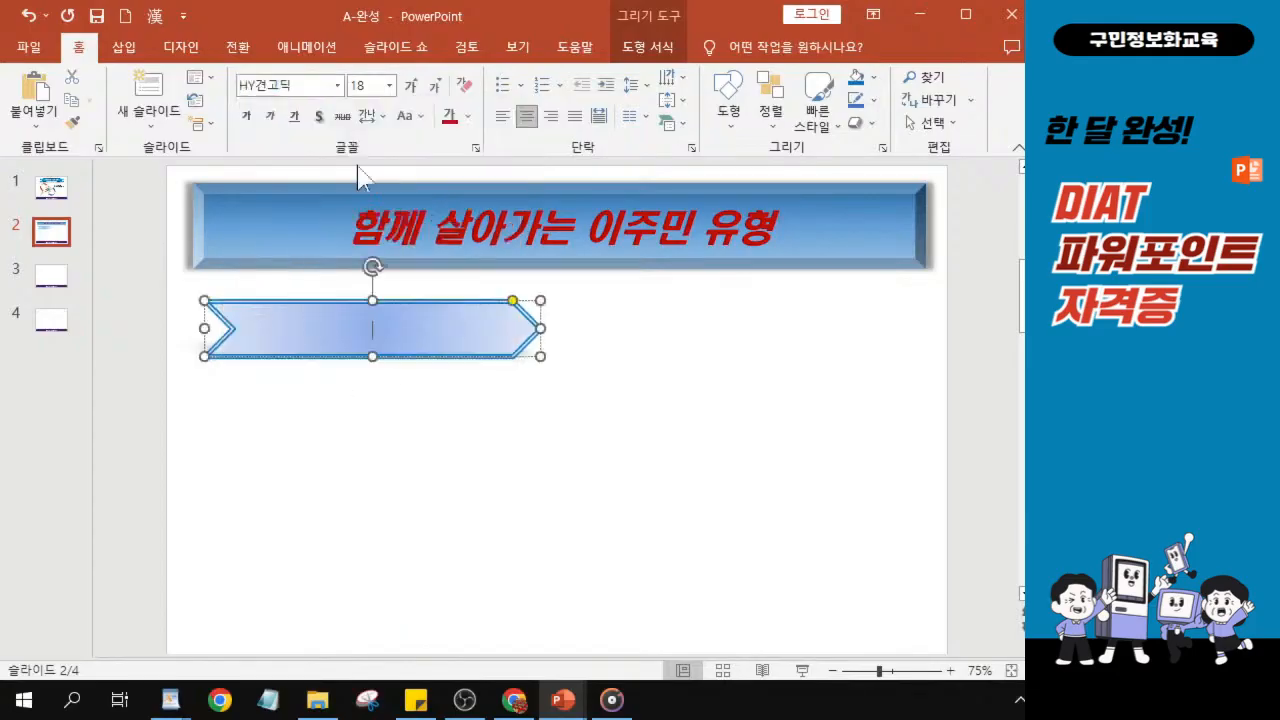
Step: Set the chevron's text size to 22 and make it italic
{"action": "left_click", "coordinate": [362, 86]}
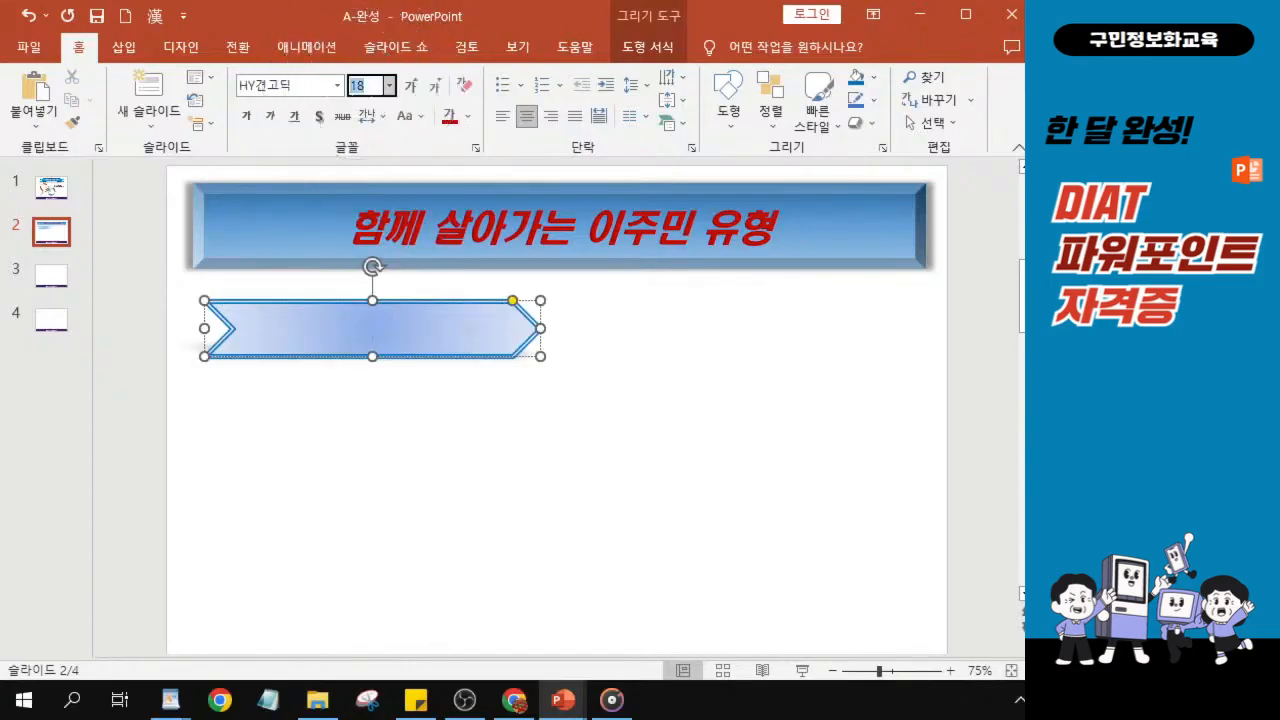
{"action": "type", "text": "22"}
{"action": "key", "text": "Return"}
{"action": "left_click", "coordinate": [273, 122]}
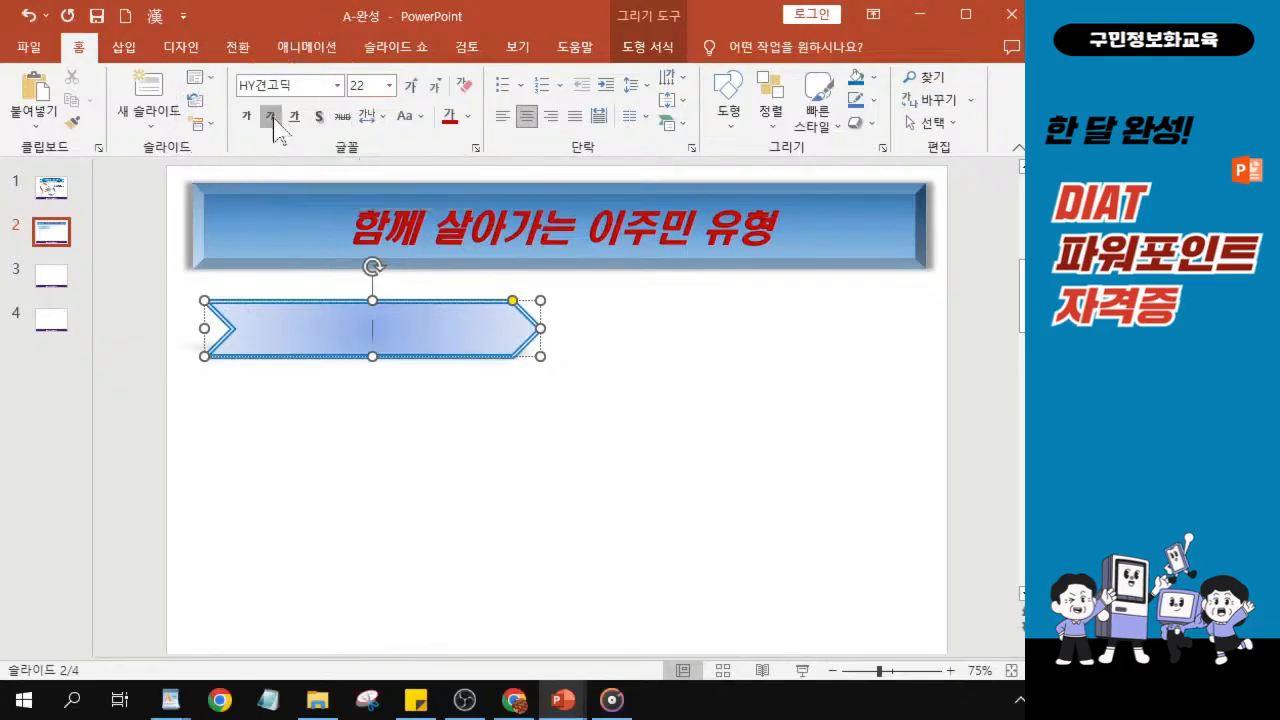
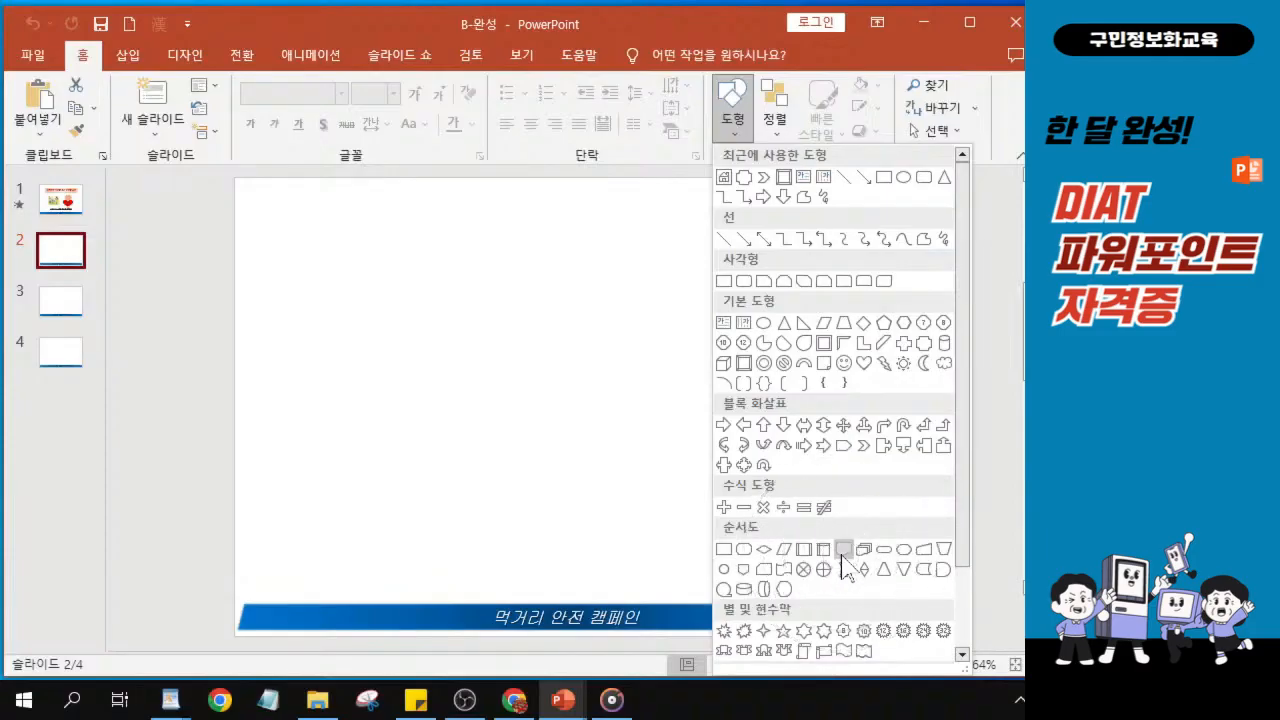
Step: Draw a flowchart document shape about 26.48 cm wide and 2.96 cm high across the top of slide 2 and nudge it up slightly
{"action": "left_click", "coordinate": [843, 551]}
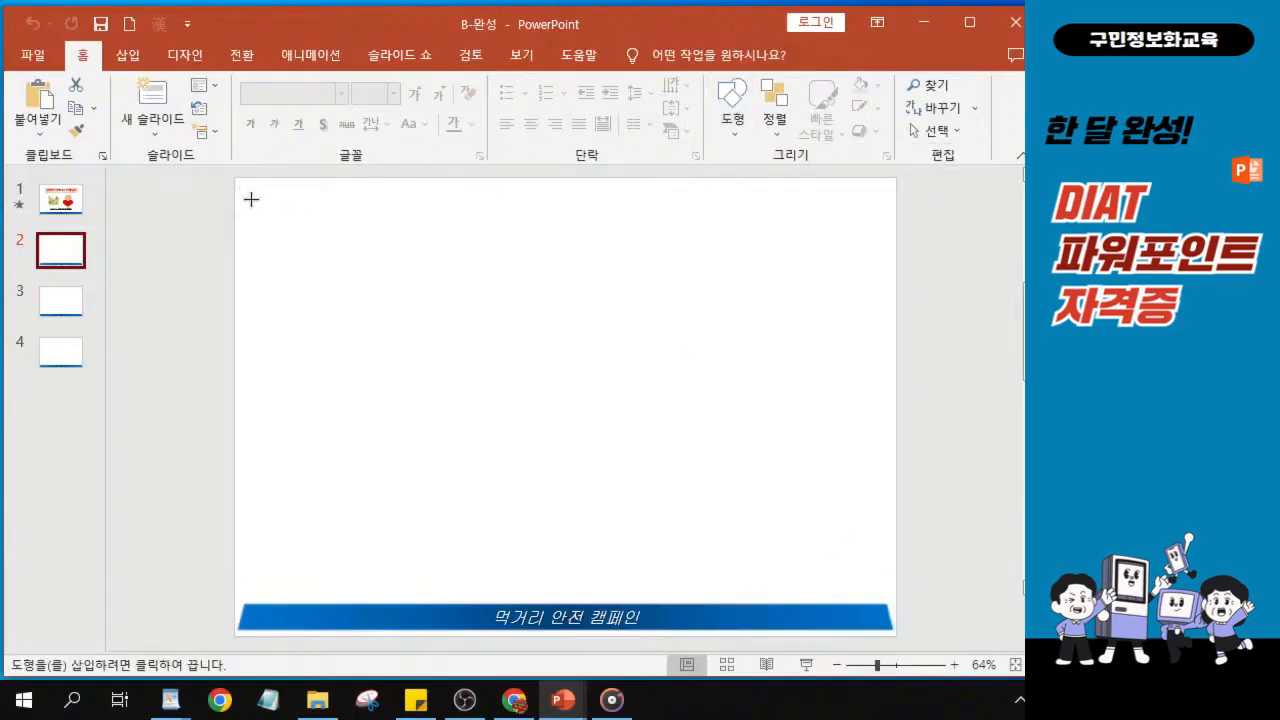
{"action": "mouse_move", "coordinate": [247, 194]}
{"action": "left_mouse_down"}
{"action": "mouse_move", "coordinate": [255, 223]}
{"action": "mouse_move", "coordinate": [451, 271]}
{"action": "mouse_move", "coordinate": [741, 281]}
{"action": "mouse_move", "coordinate": [883, 265]}
{"action": "left_mouse_up"}
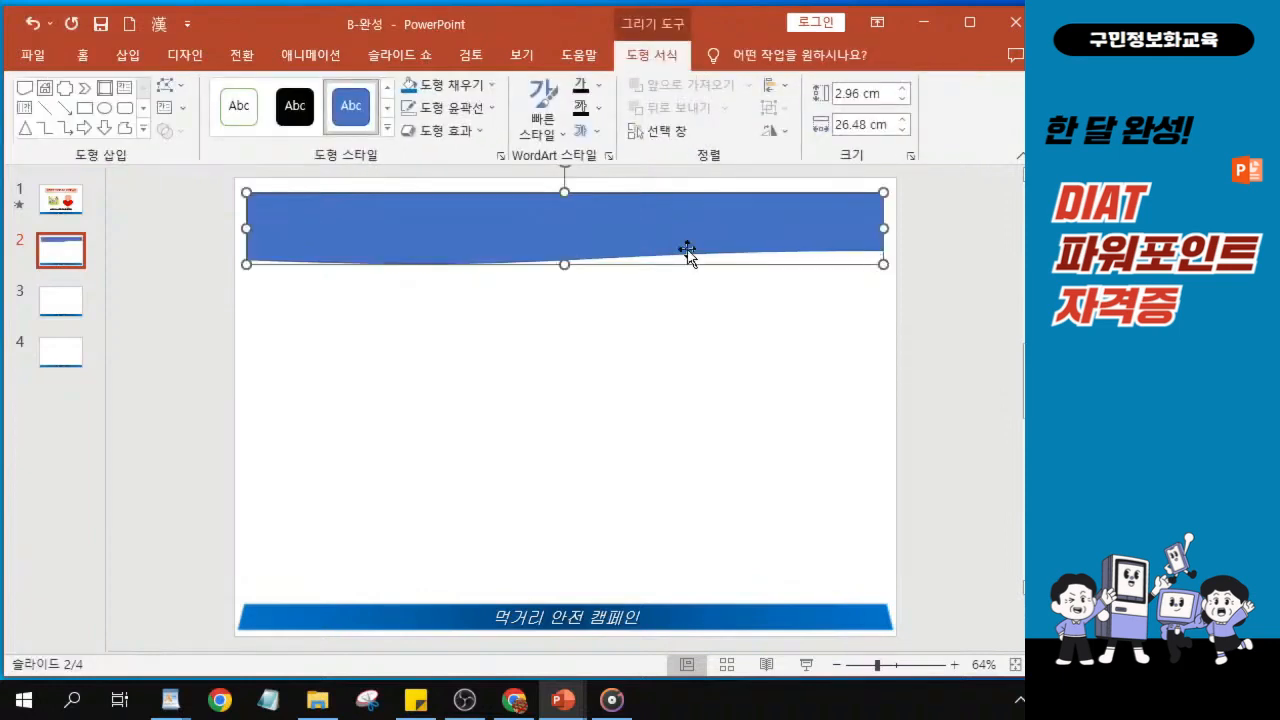
{"action": "key", "text": "Up"}
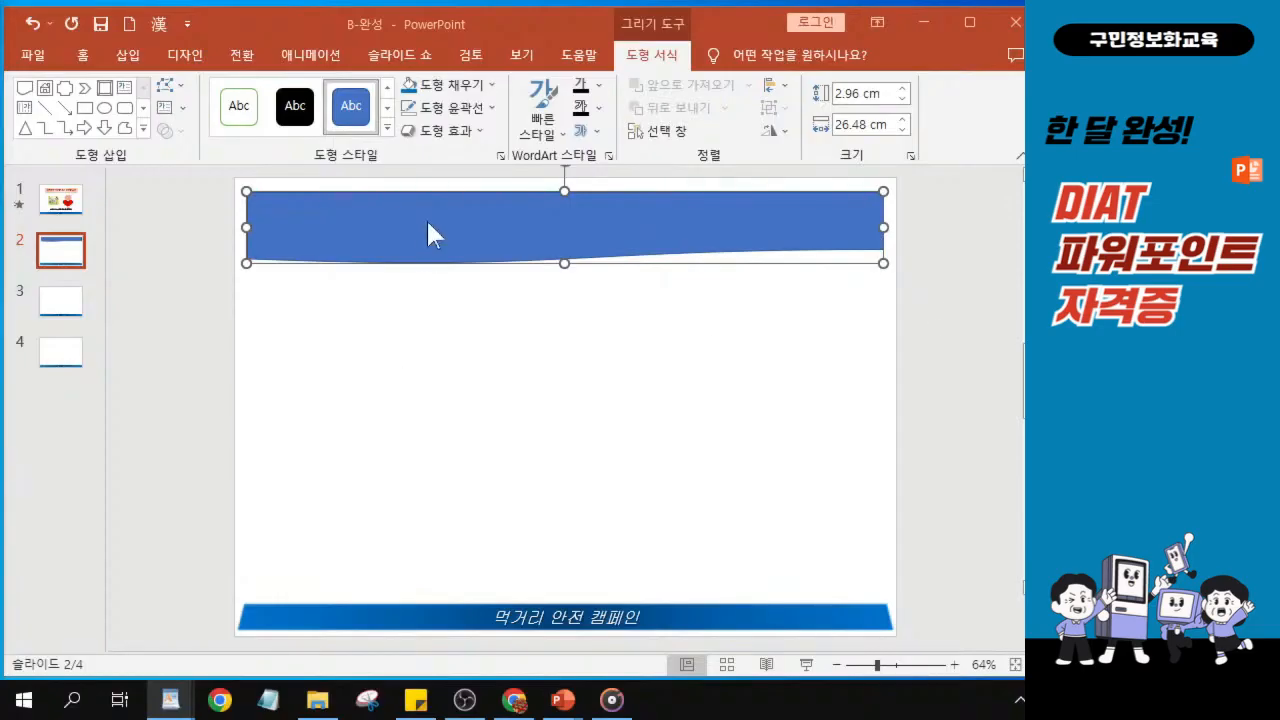
Step: Fill the document shape with standard orange and apply the 밝은 그라데이션 (light gradient) variation that radiates from the centre
{"action": "left_click", "coordinate": [474, 95]}
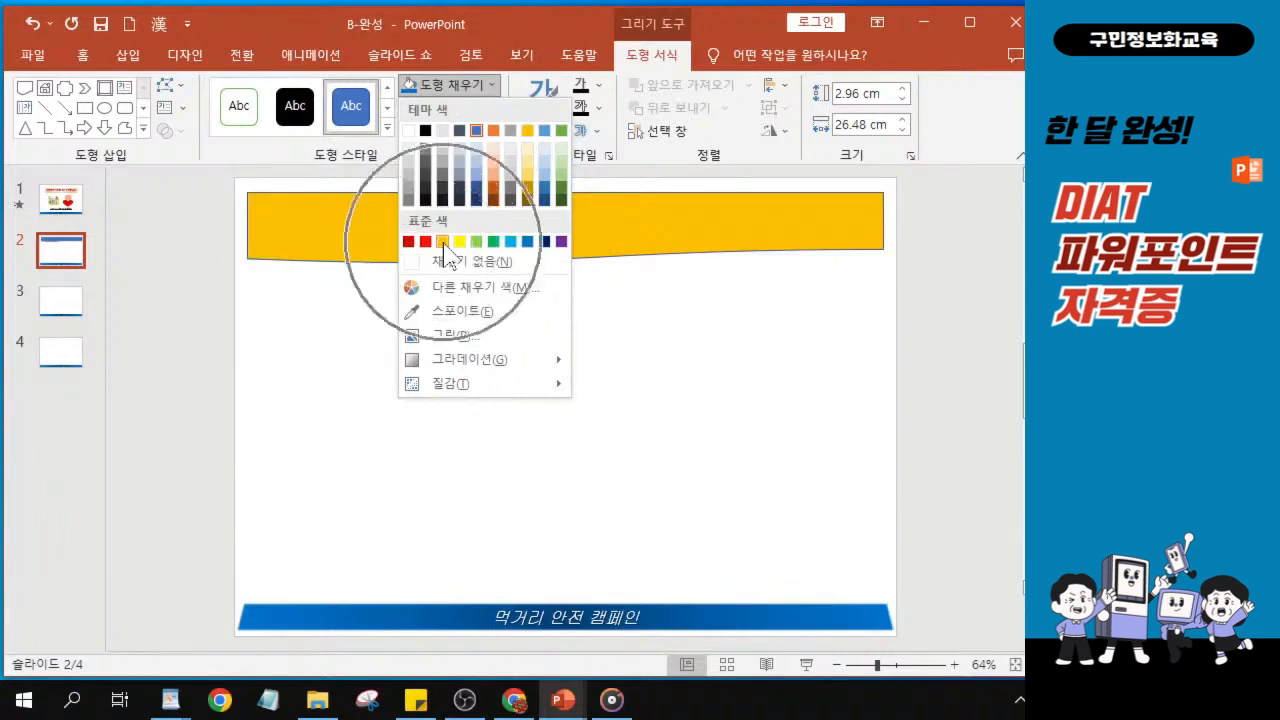
{"action": "left_click", "coordinate": [443, 247]}
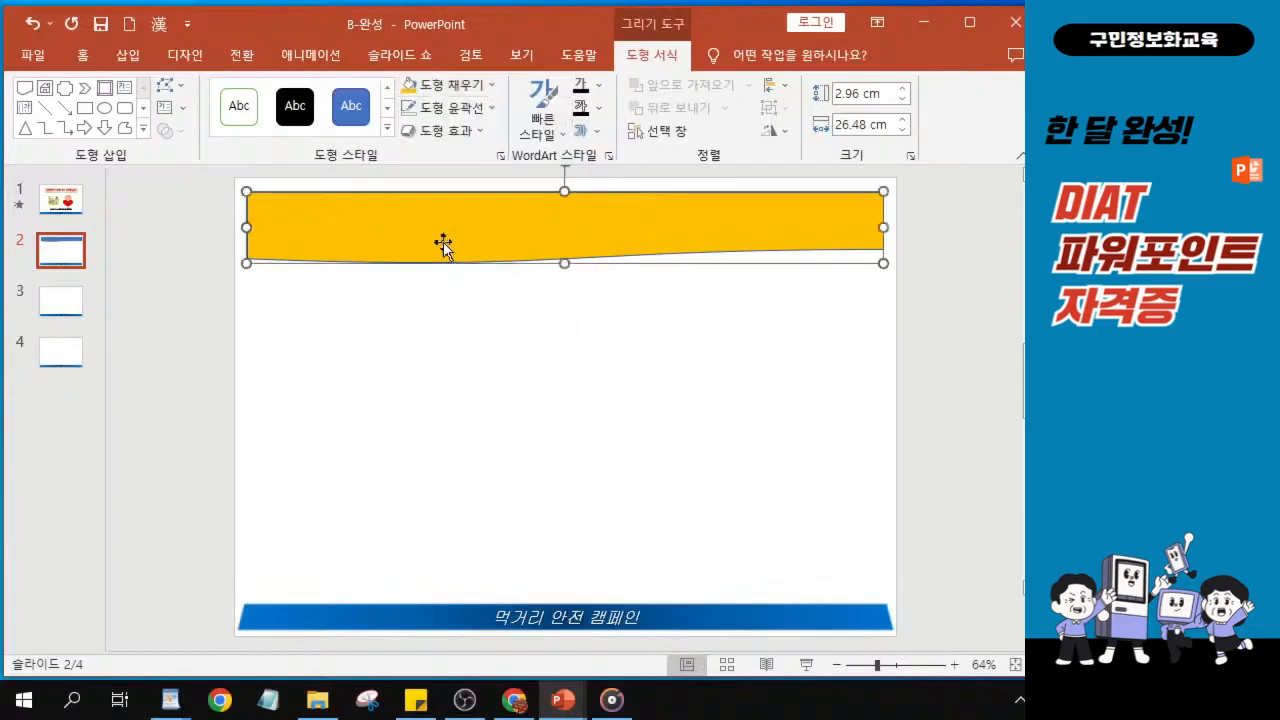
{"action": "left_click", "coordinate": [479, 97]}
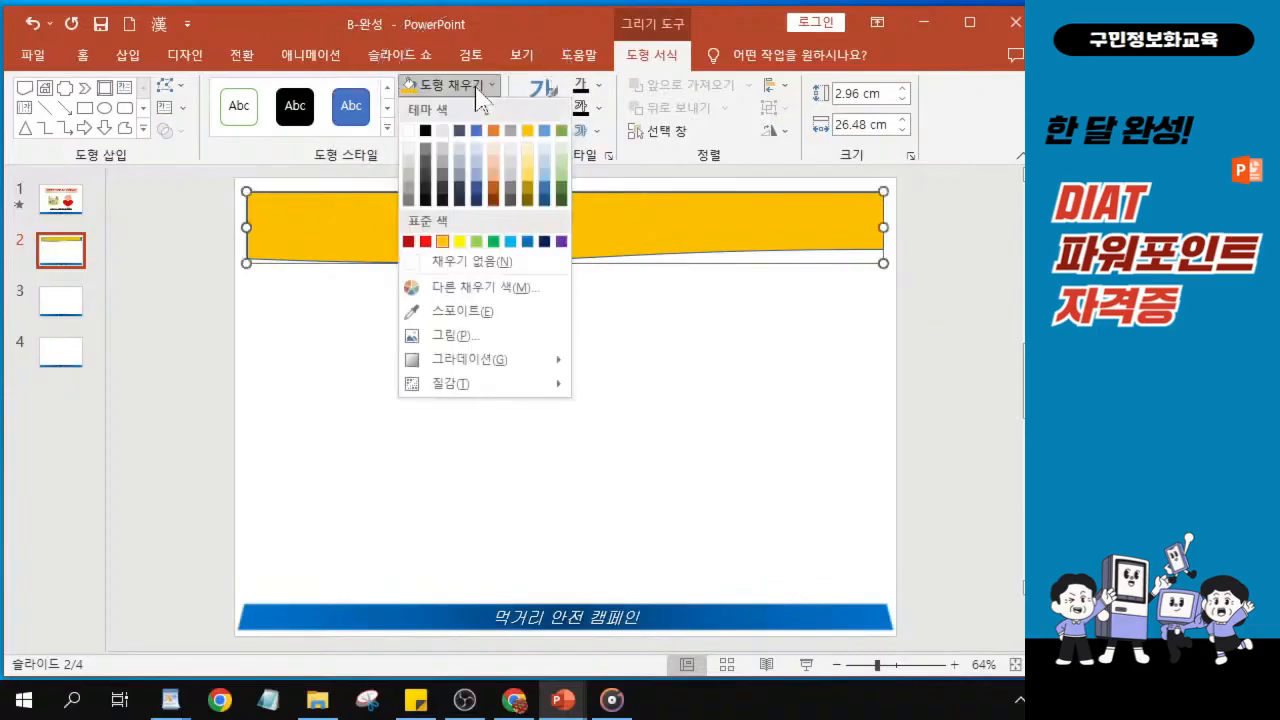
{"action": "left_click", "coordinate": [458, 366]}
{"action": "left_click", "coordinate": [458, 358]}
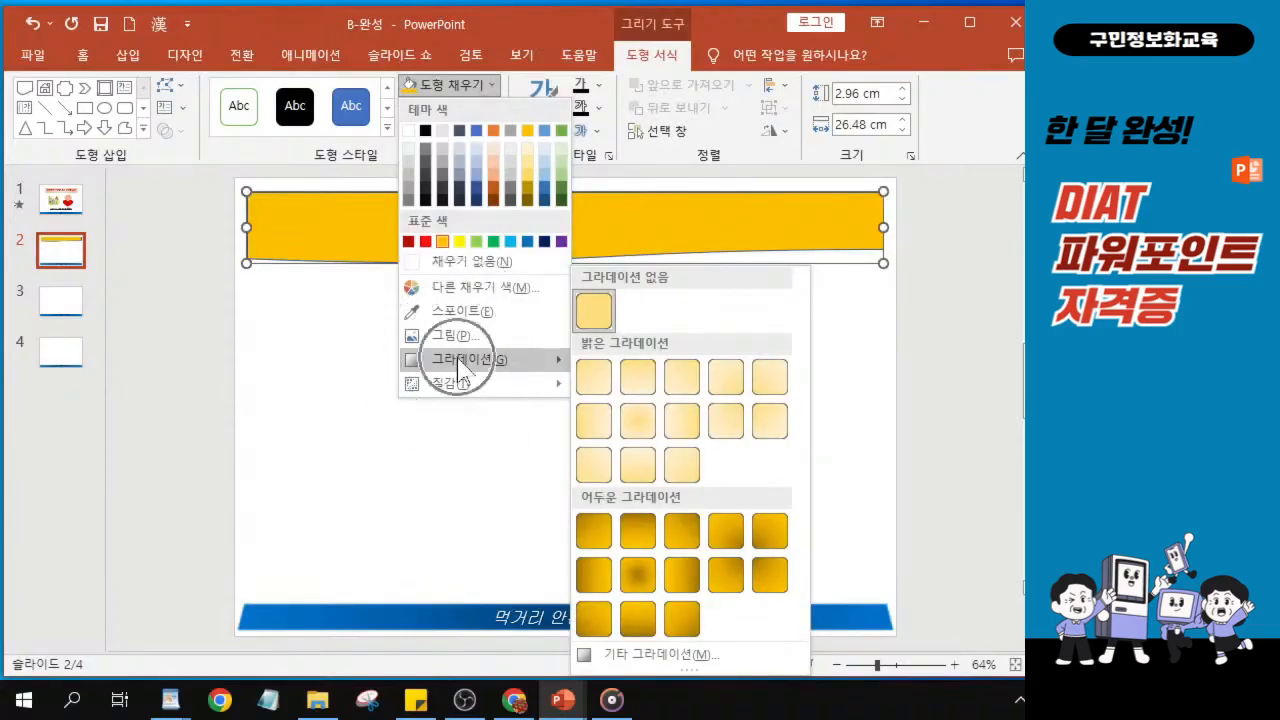
{"action": "left_click", "coordinate": [631, 427]}
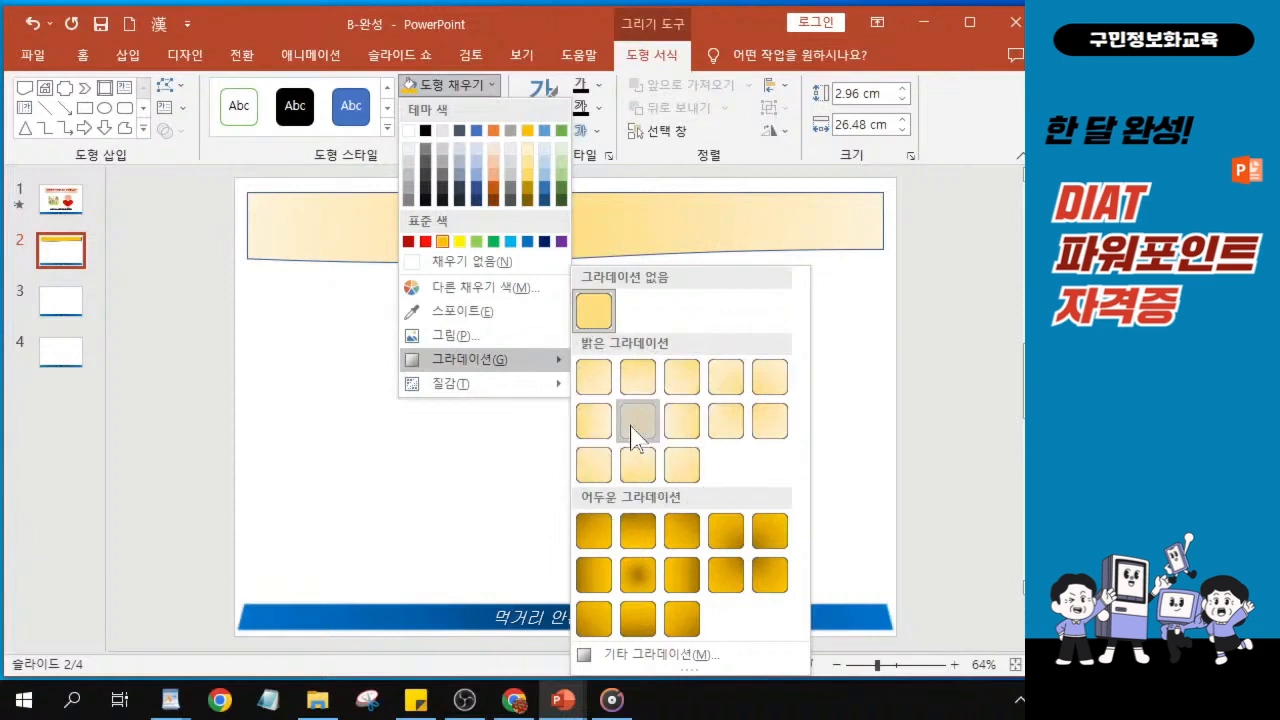
{"action": "left_click", "coordinate": [637, 420]}
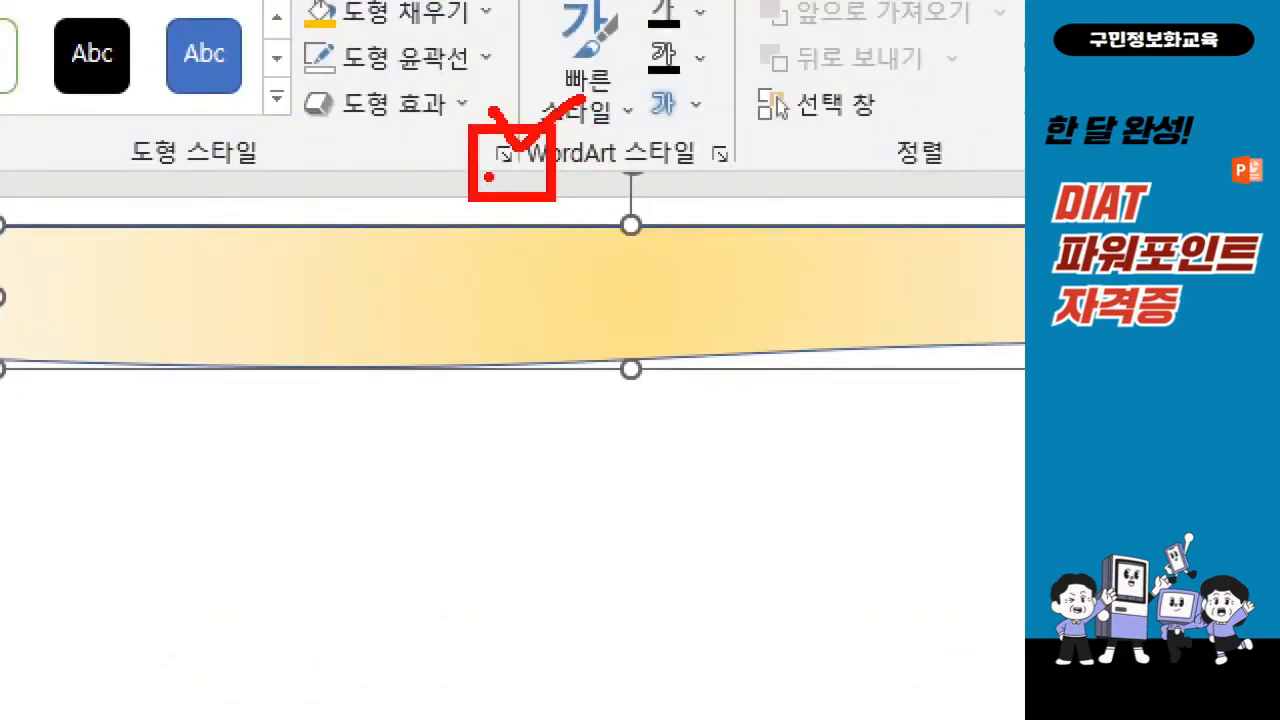
{"action": "left_click_drag", "start_coordinate": [489, 177], "coordinate": [565, 174]}
{"action": "key", "text": "Escape"}
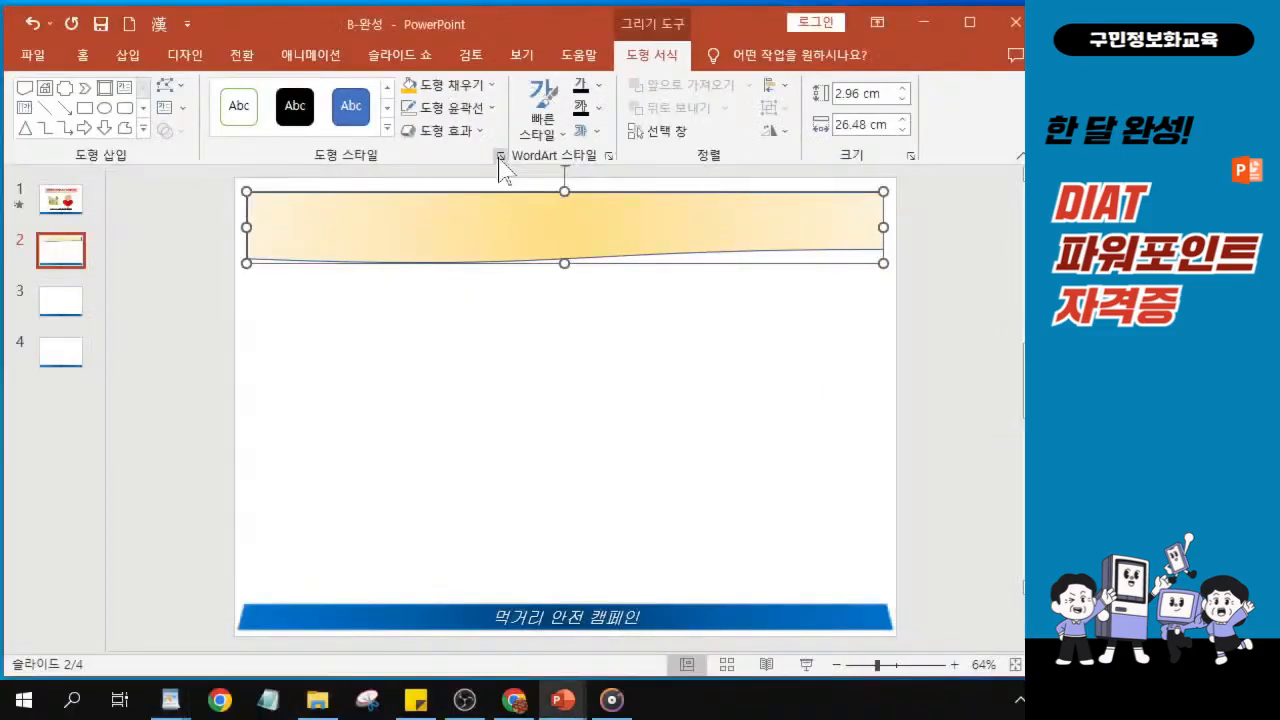
Step: Open the document shape's detailed formatting settings and set its solid outline colour to standard orange
{"action": "left_click", "coordinate": [500, 156]}
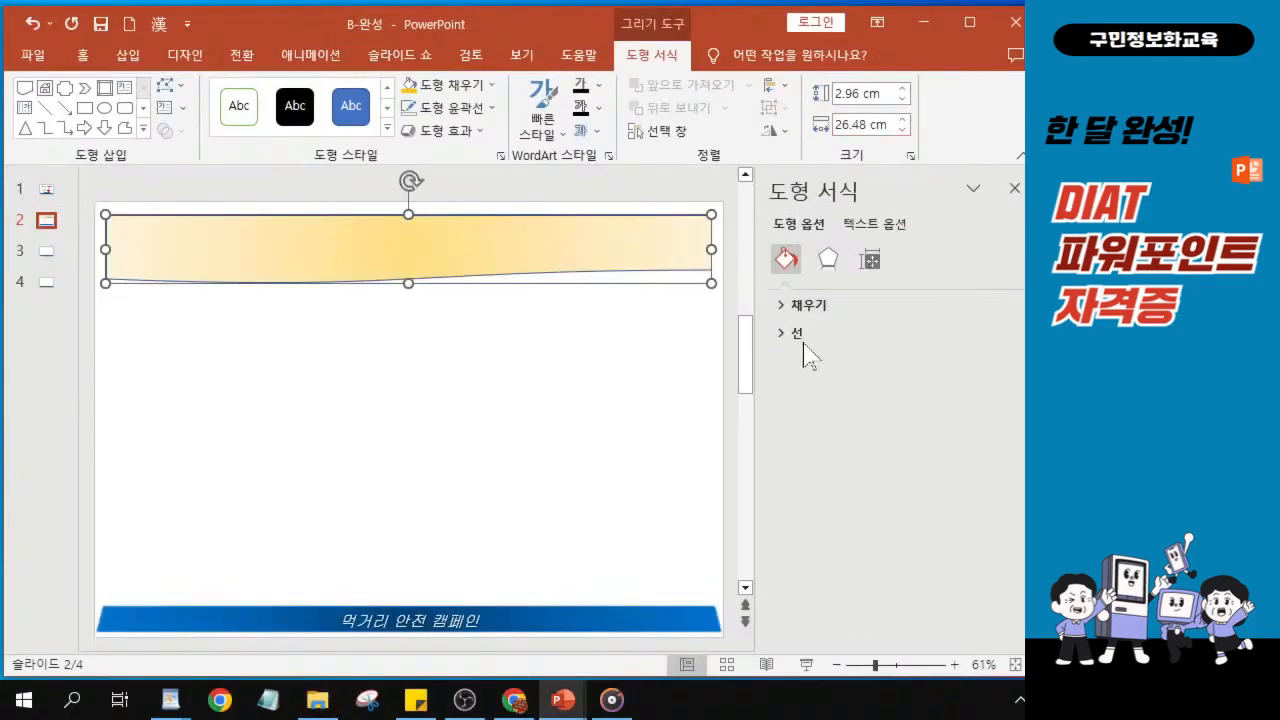
{"action": "key", "text": "ctrl"}
{"action": "key", "text": "ctrl"}
{"action": "key", "text": "ctrl"}
{"action": "key", "text": "ctrl"}
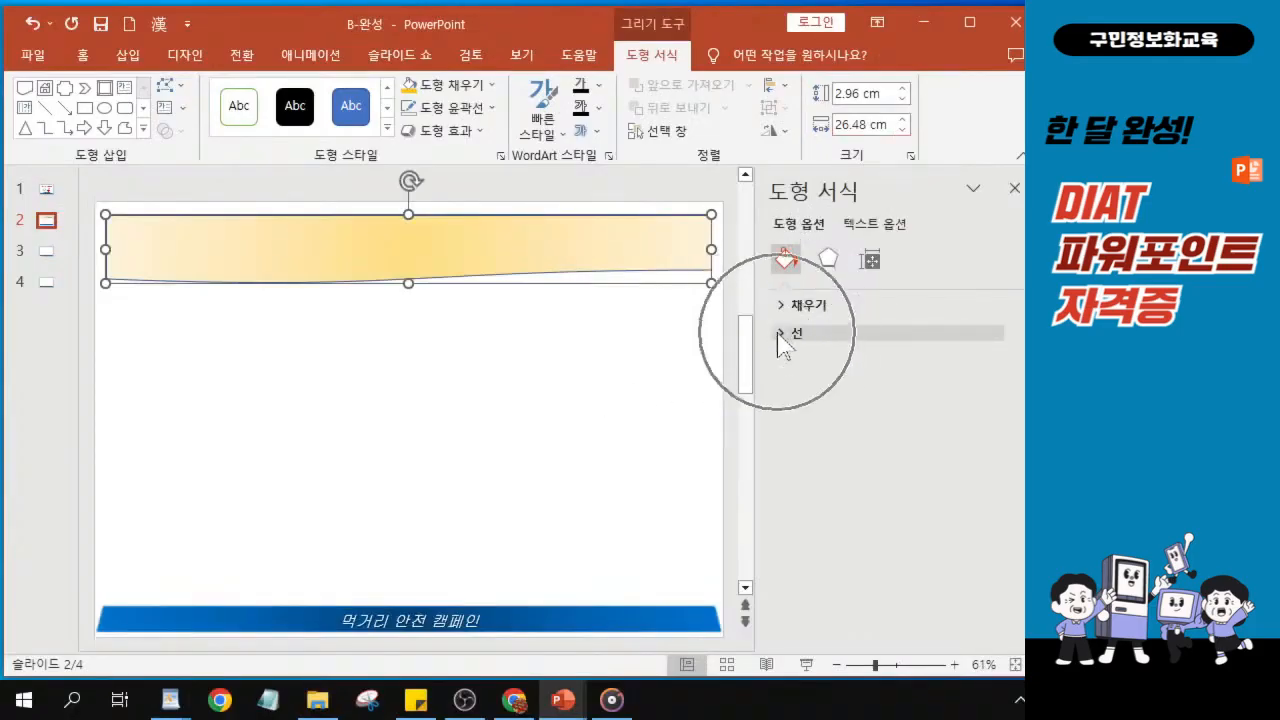
{"action": "left_click", "coordinate": [778, 335]}
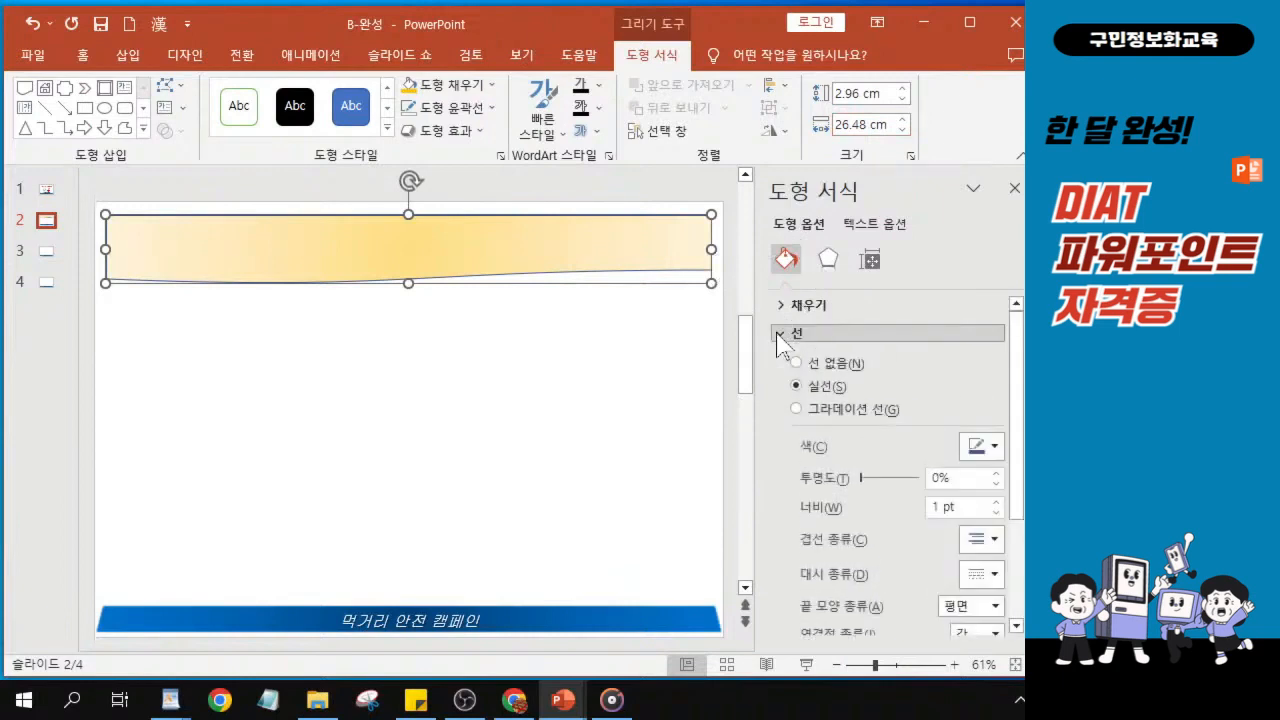
{"action": "key", "text": "ctrl"}
{"action": "key", "text": "ctrl"}
{"action": "key", "text": "ctrl"}
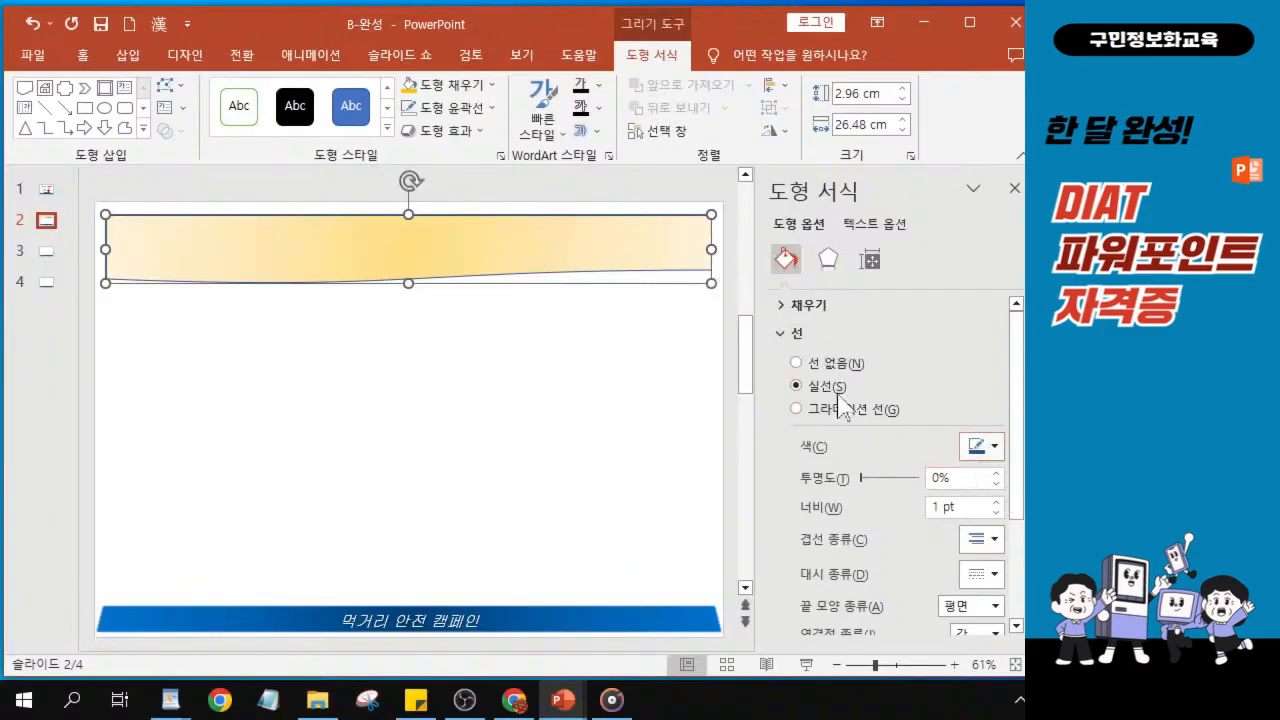
{"action": "key", "text": "ctrl"}
{"action": "left_click", "coordinate": [982, 447]}
{"action": "key", "text": "ctrl"}
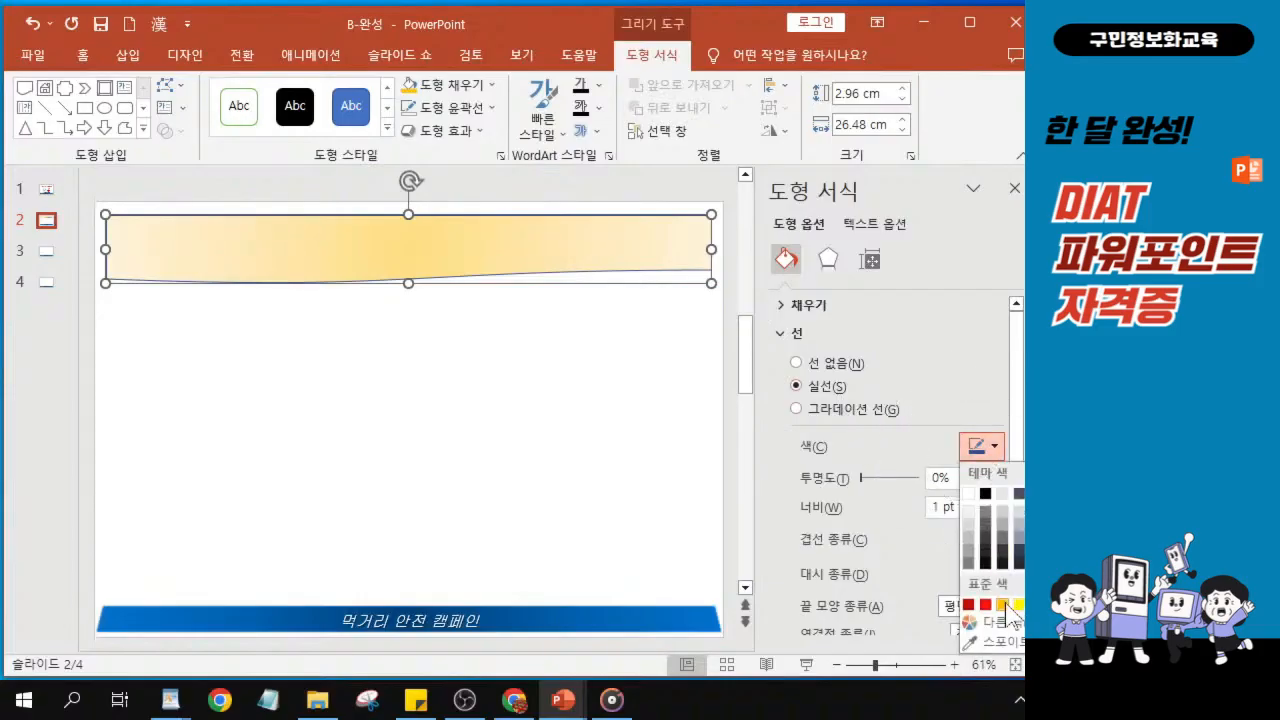
{"action": "key", "text": "ctrl"}
{"action": "key", "text": "ctrl"}
{"action": "key", "text": "ctrl"}
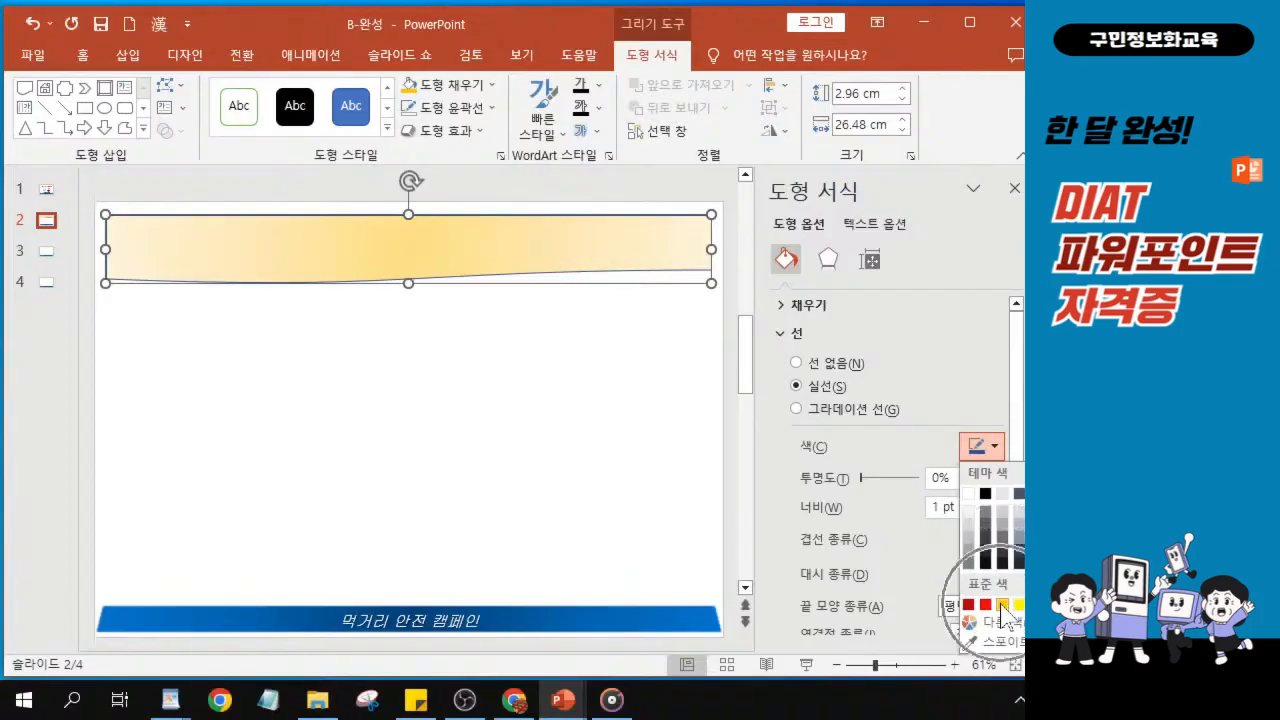
{"action": "key", "text": "ctrl"}
{"action": "left_click", "coordinate": [1003, 604]}
{"action": "left_click", "coordinate": [996, 606]}
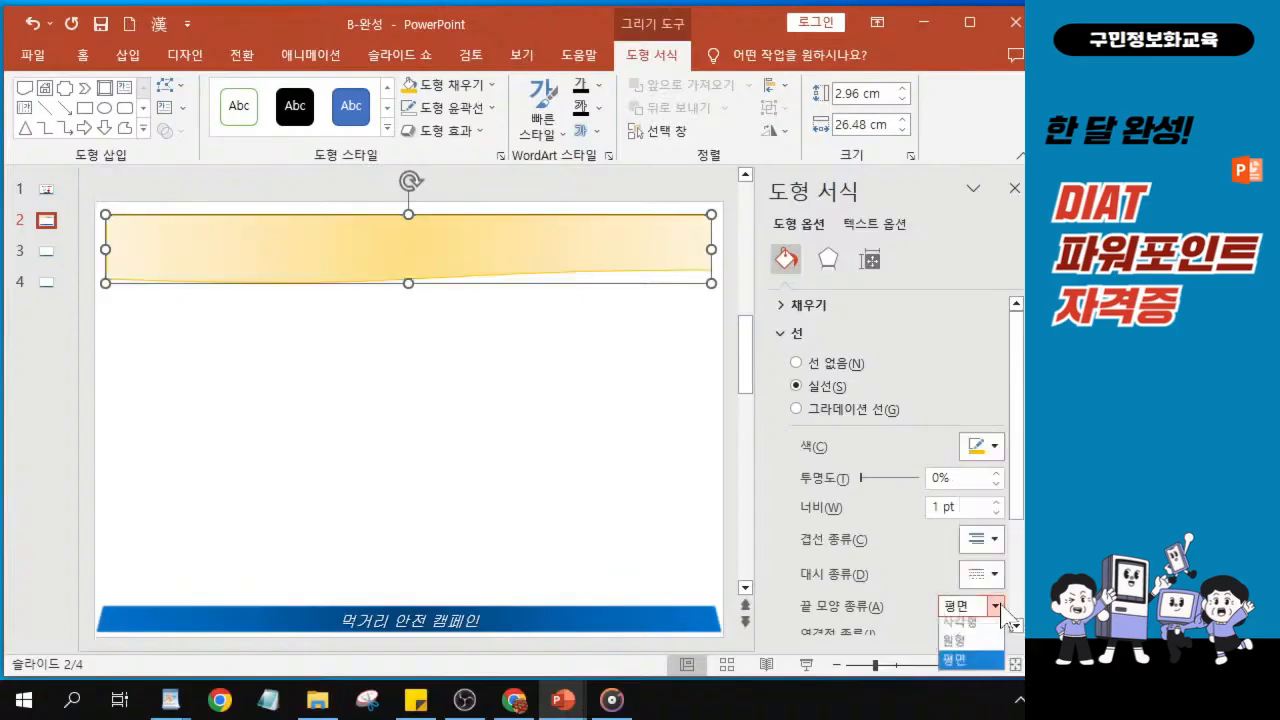
Step: Set the document shape's outline width to 5 pt and collapse the 선 (line) settings
{"action": "left_click", "coordinate": [988, 539]}
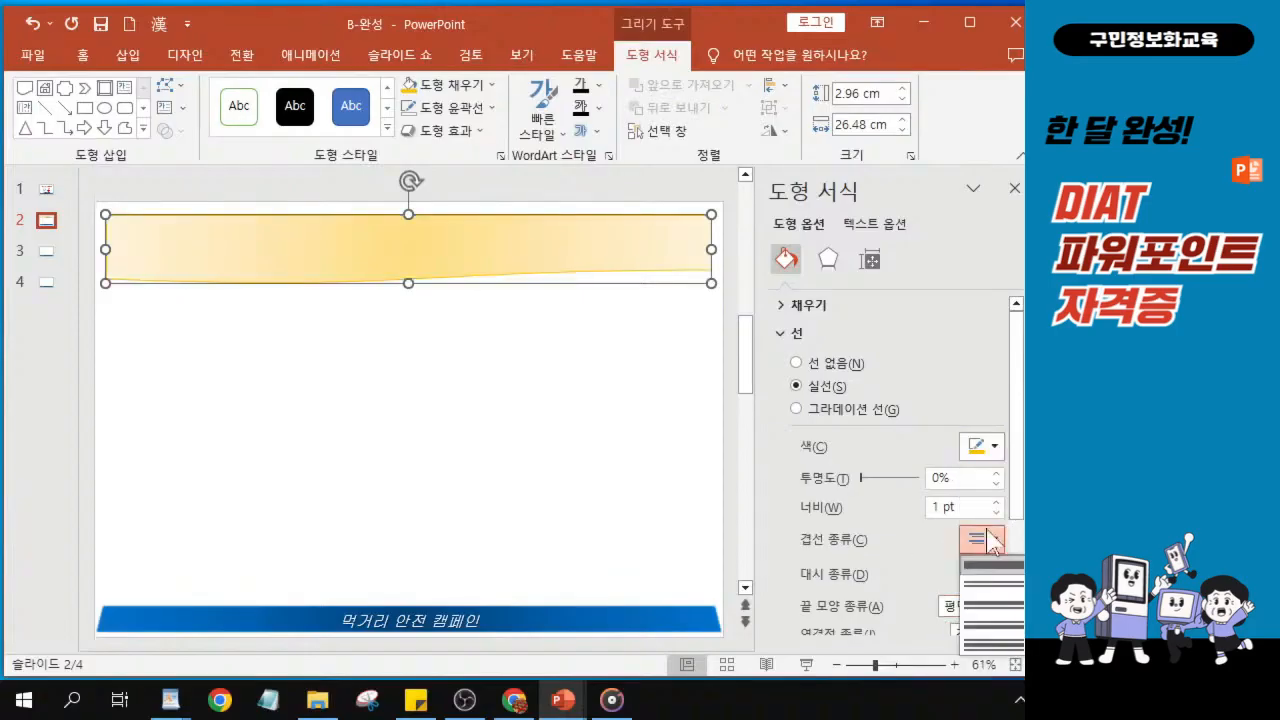
{"action": "left_click", "coordinate": [943, 508]}
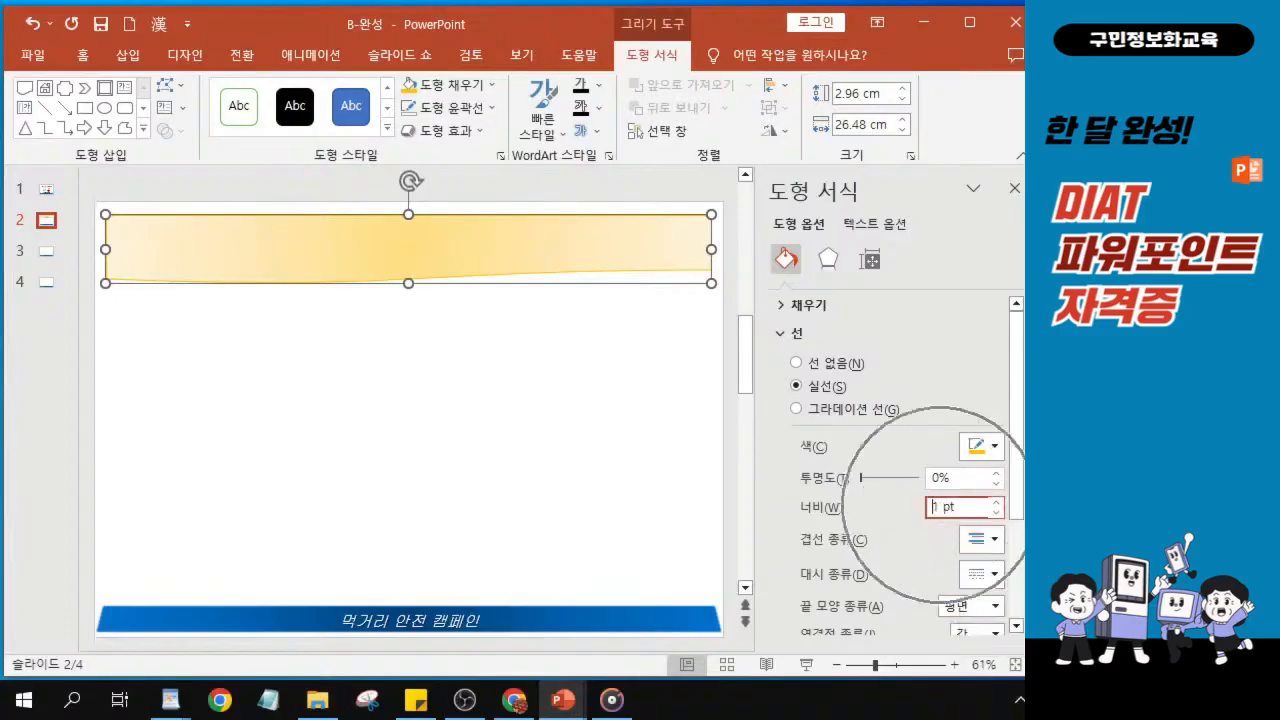
{"action": "key", "text": "Delete"}
{"action": "key", "text": "Delete"}
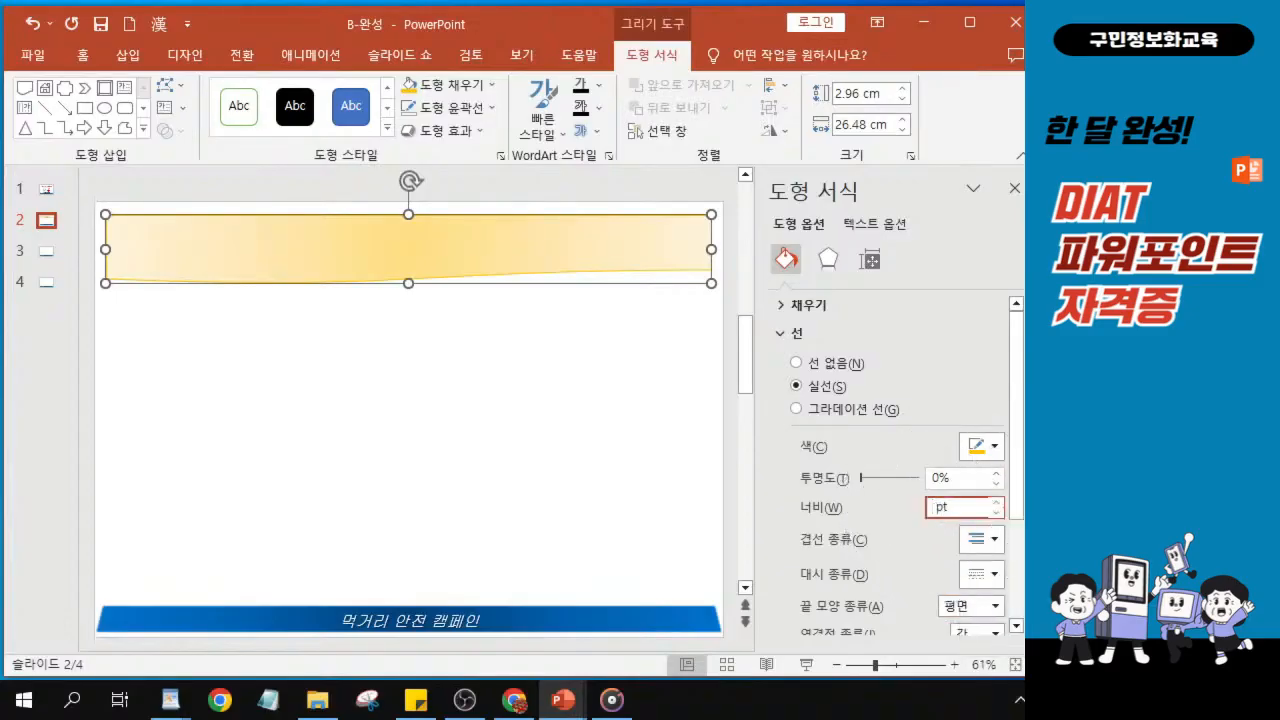
{"action": "type", "text": "5 "}
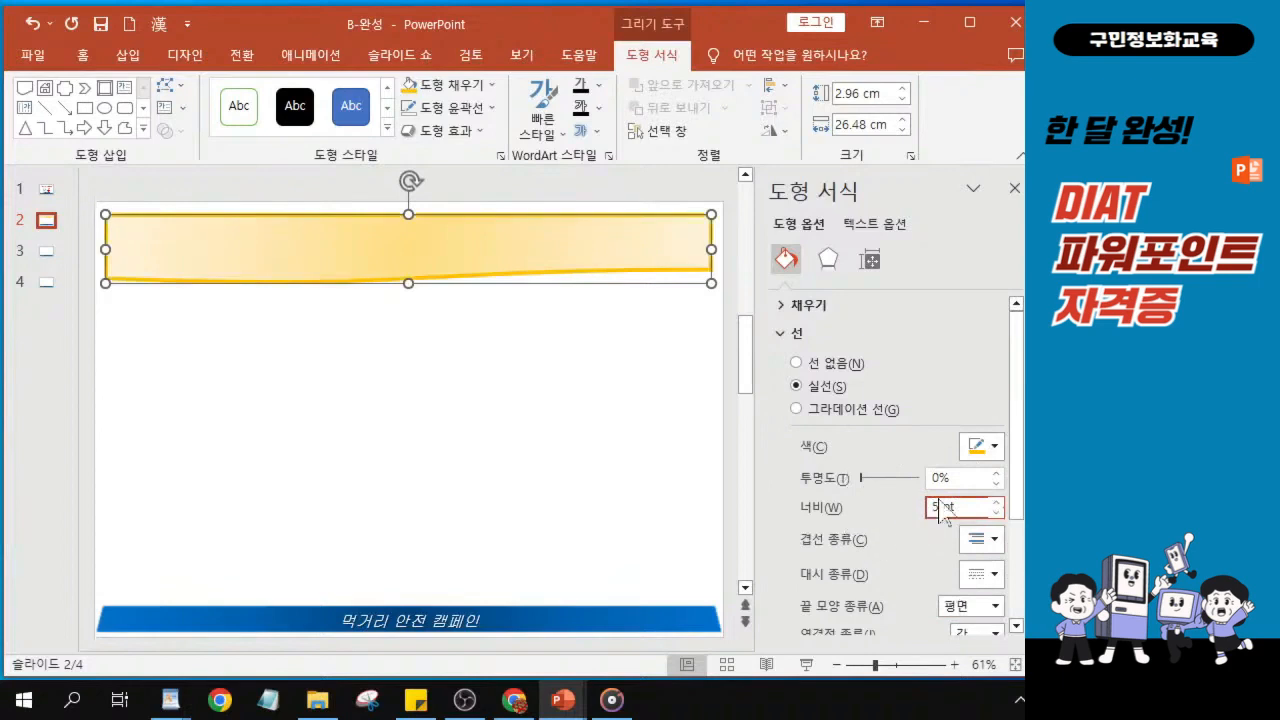
{"action": "type", "text": "."}
{"action": "key", "text": "alt+Tab"}
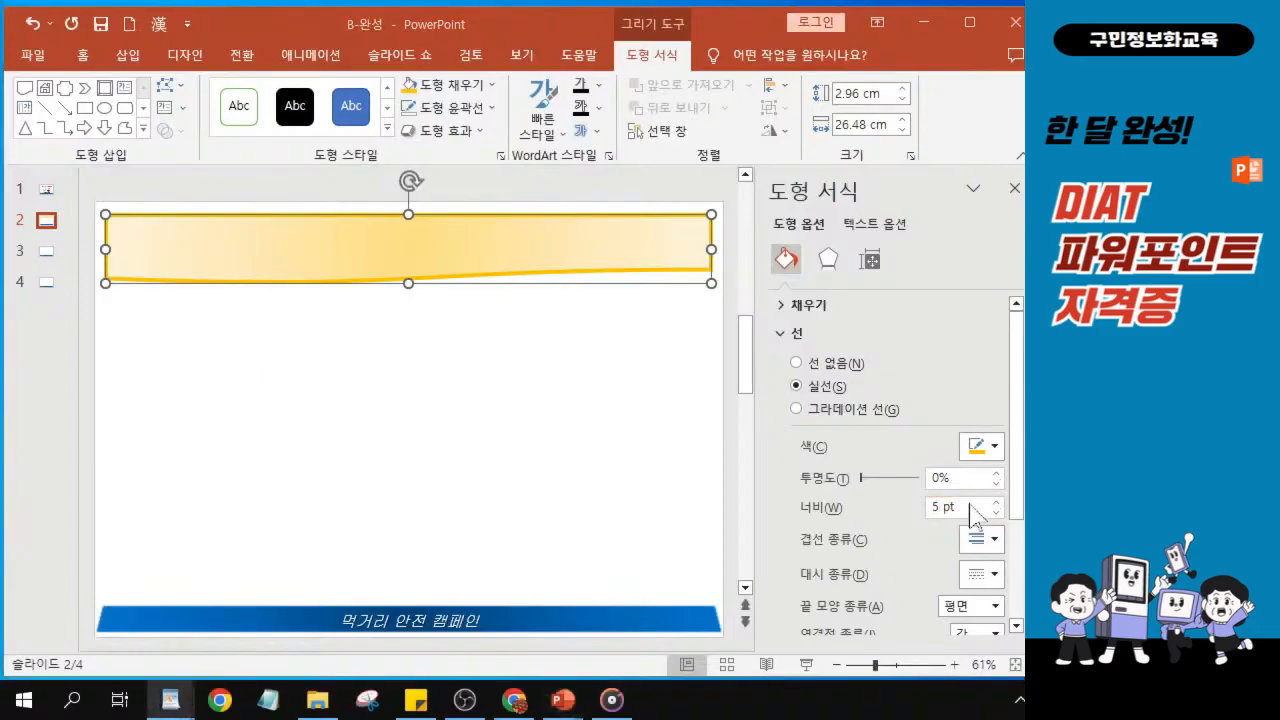
{"action": "left_click", "coordinate": [960, 509]}
{"action": "left_click", "coordinate": [783, 338]}
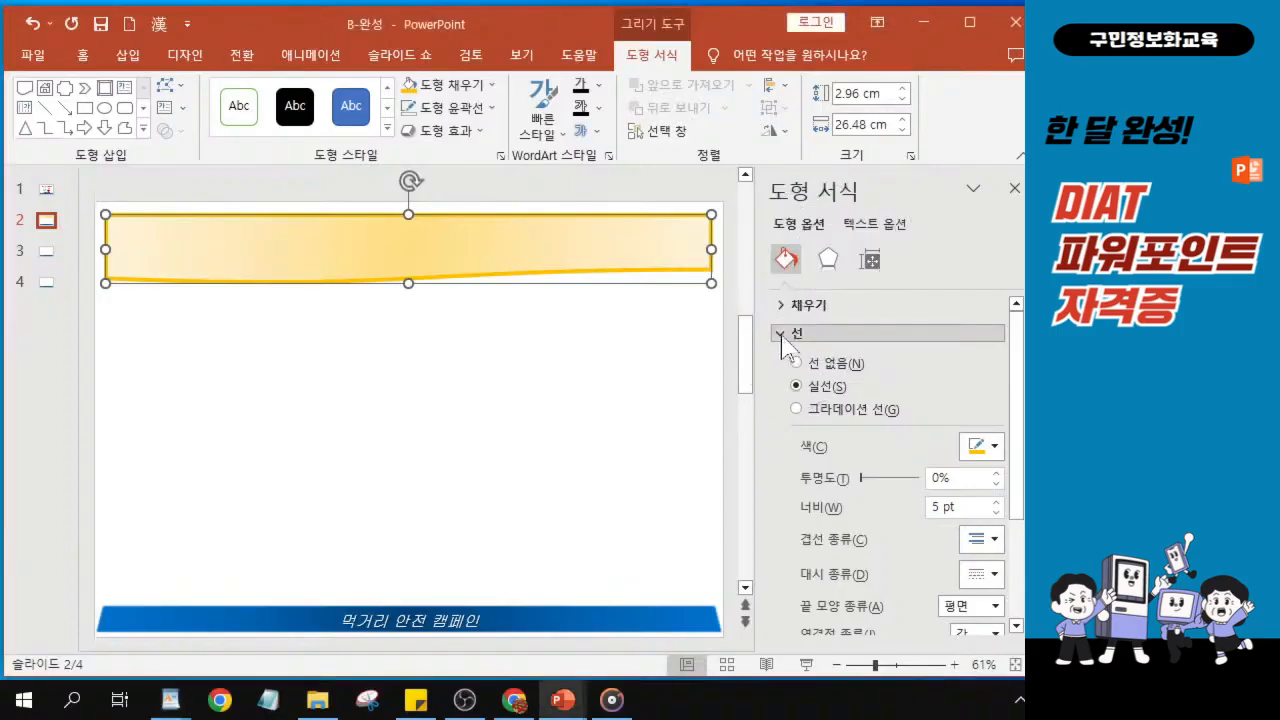
{"action": "left_click", "coordinate": [781, 340]}
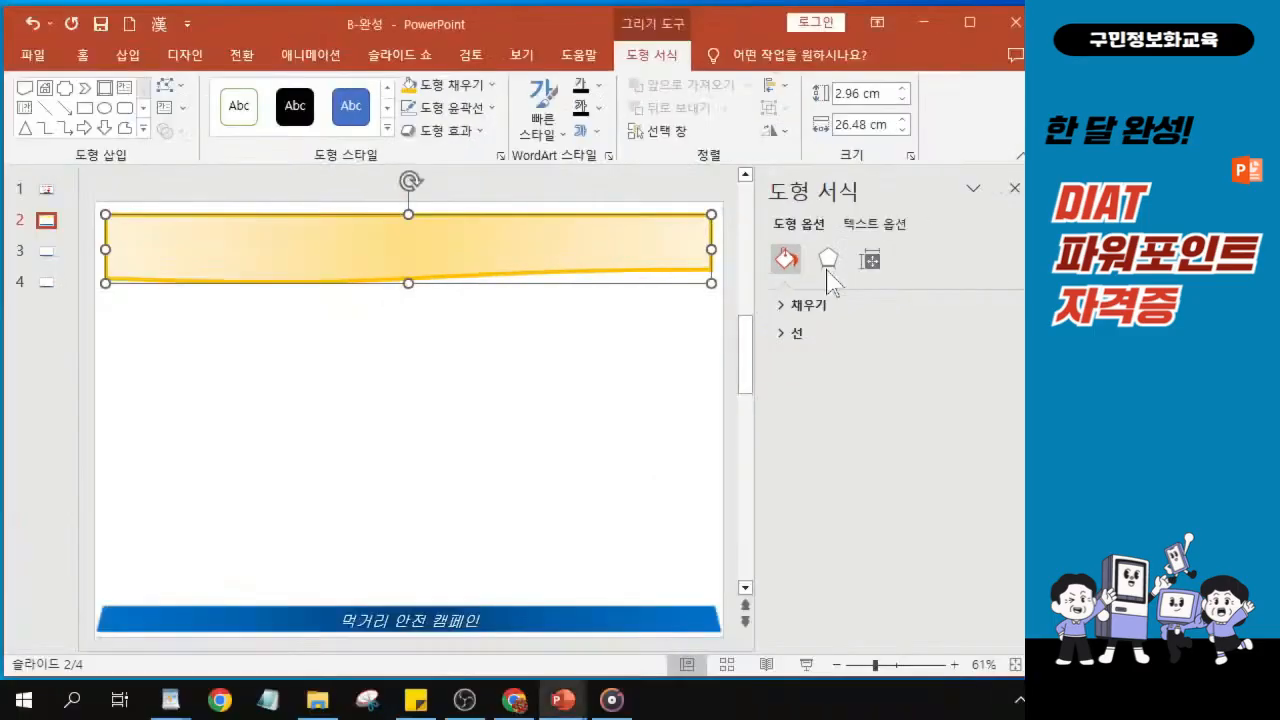
Step: Apply the middle preset in the third row of the 바깥쪽 (outer) shadows to the document shape and collapse the shadow settings
{"action": "left_click", "coordinate": [832, 256]}
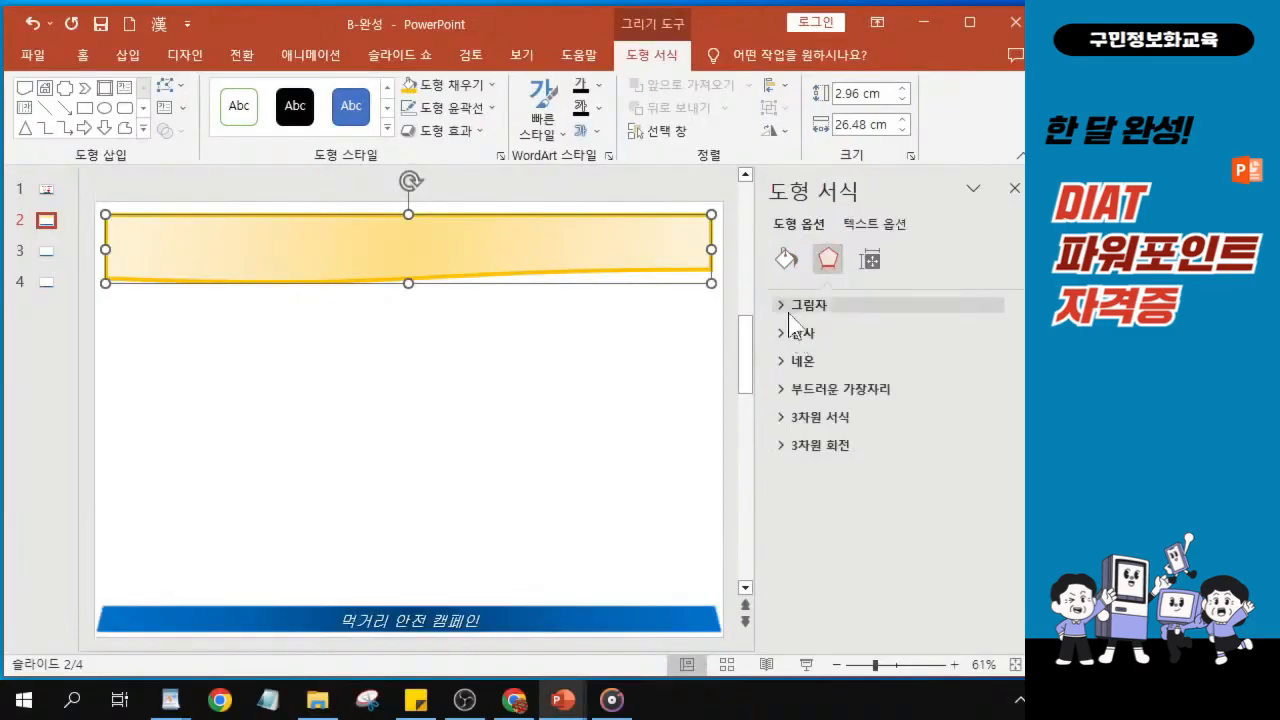
{"action": "left_click", "coordinate": [772, 310]}
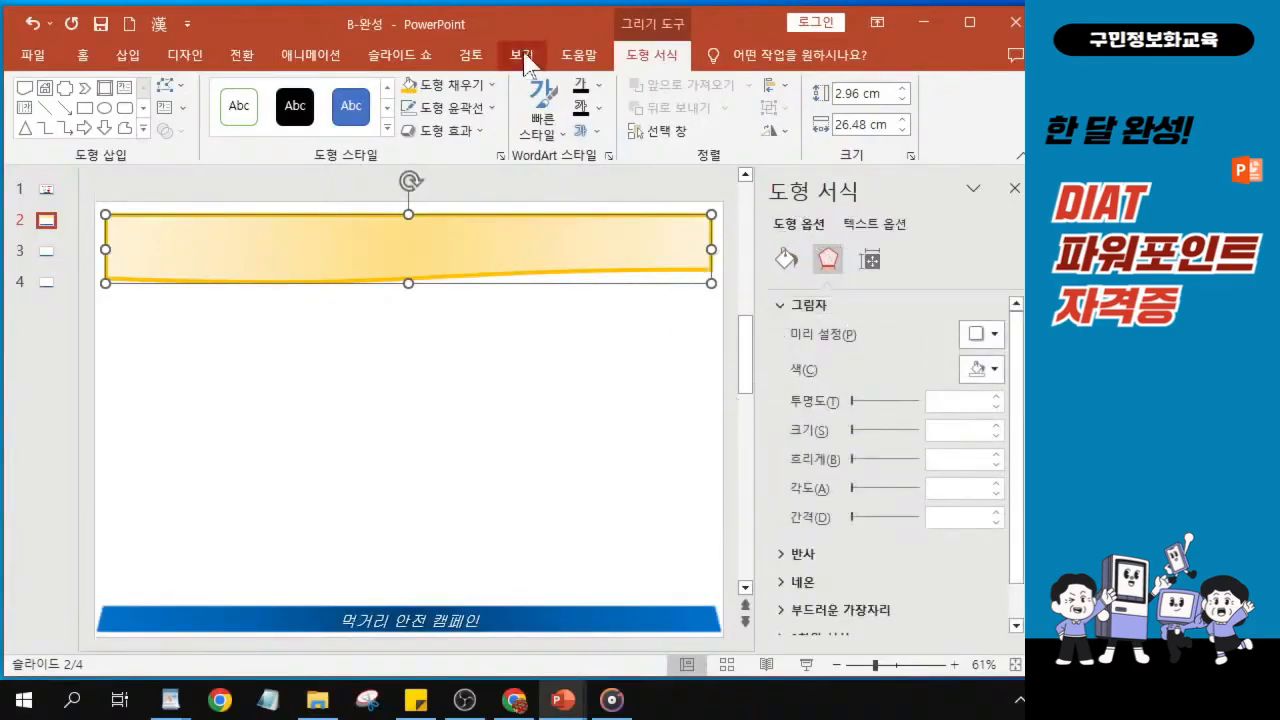
{"action": "left_click_drag", "start_coordinate": [510, 23], "coordinate": [244, 28]}
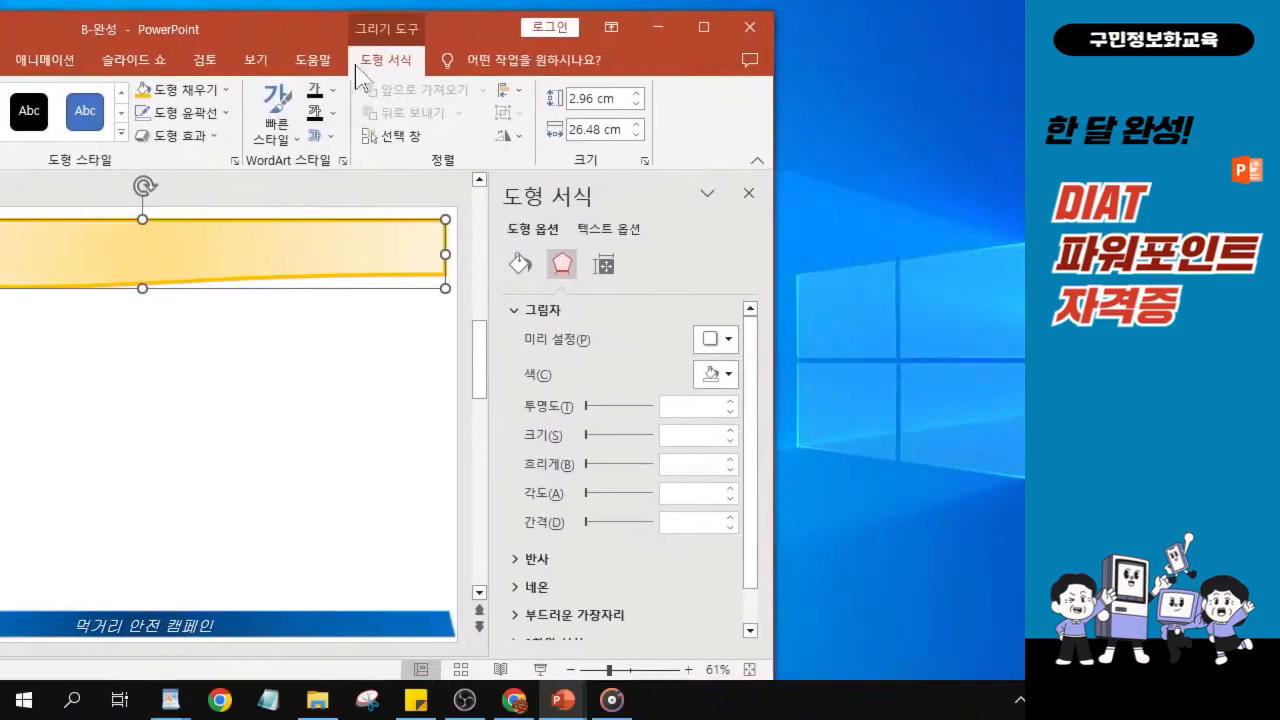
{"action": "left_click", "coordinate": [716, 340]}
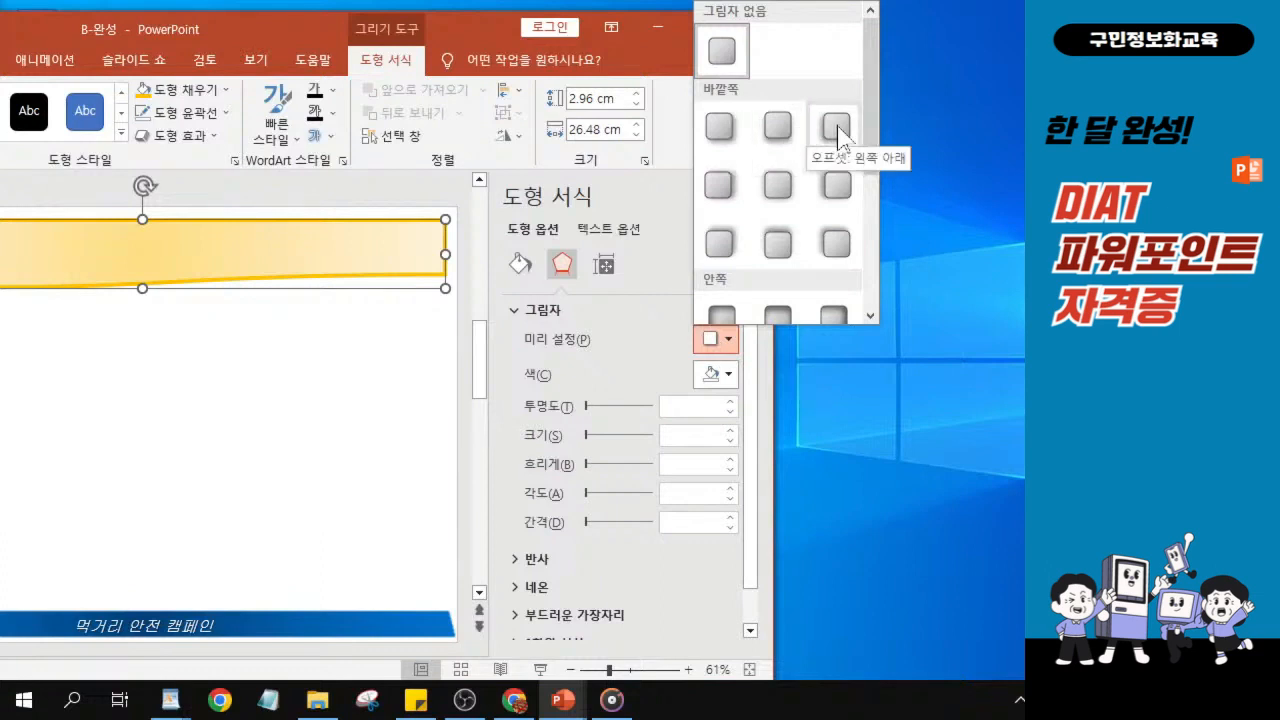
{"action": "left_click", "coordinate": [781, 253]}
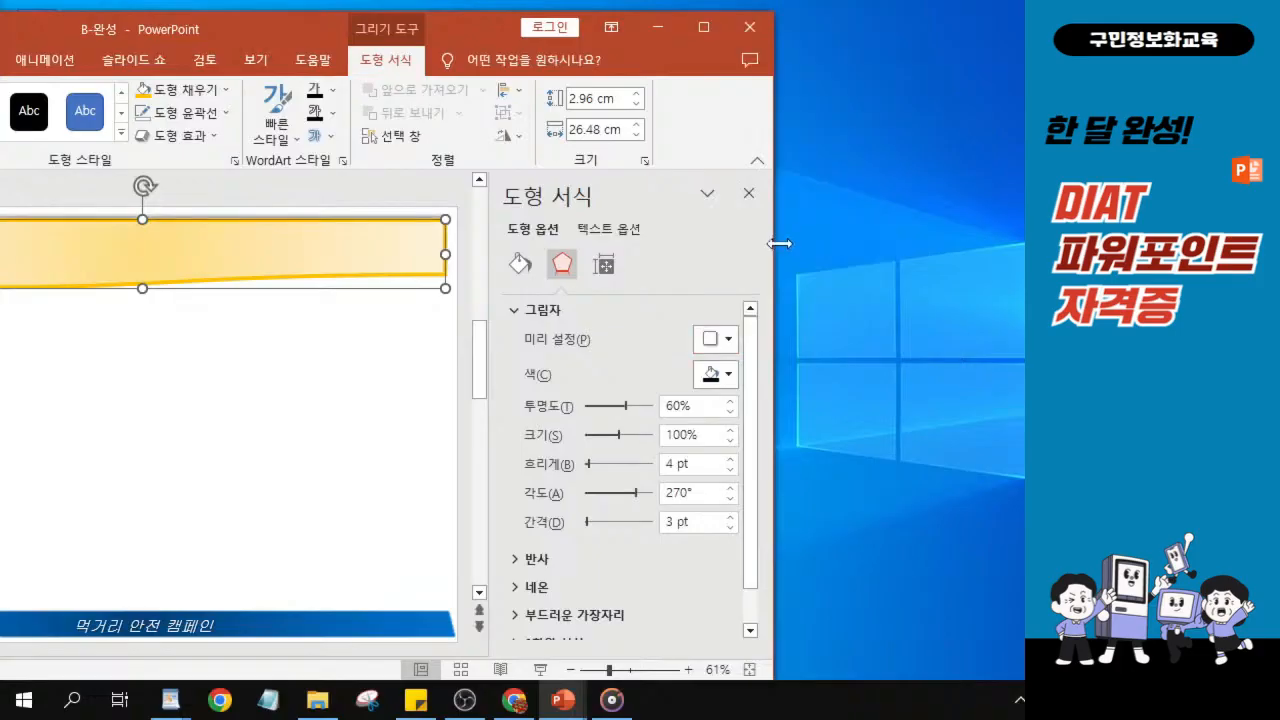
{"action": "left_click", "coordinate": [511, 317]}
{"action": "left_click", "coordinate": [511, 317]}
{"action": "left_click", "coordinate": [511, 318]}
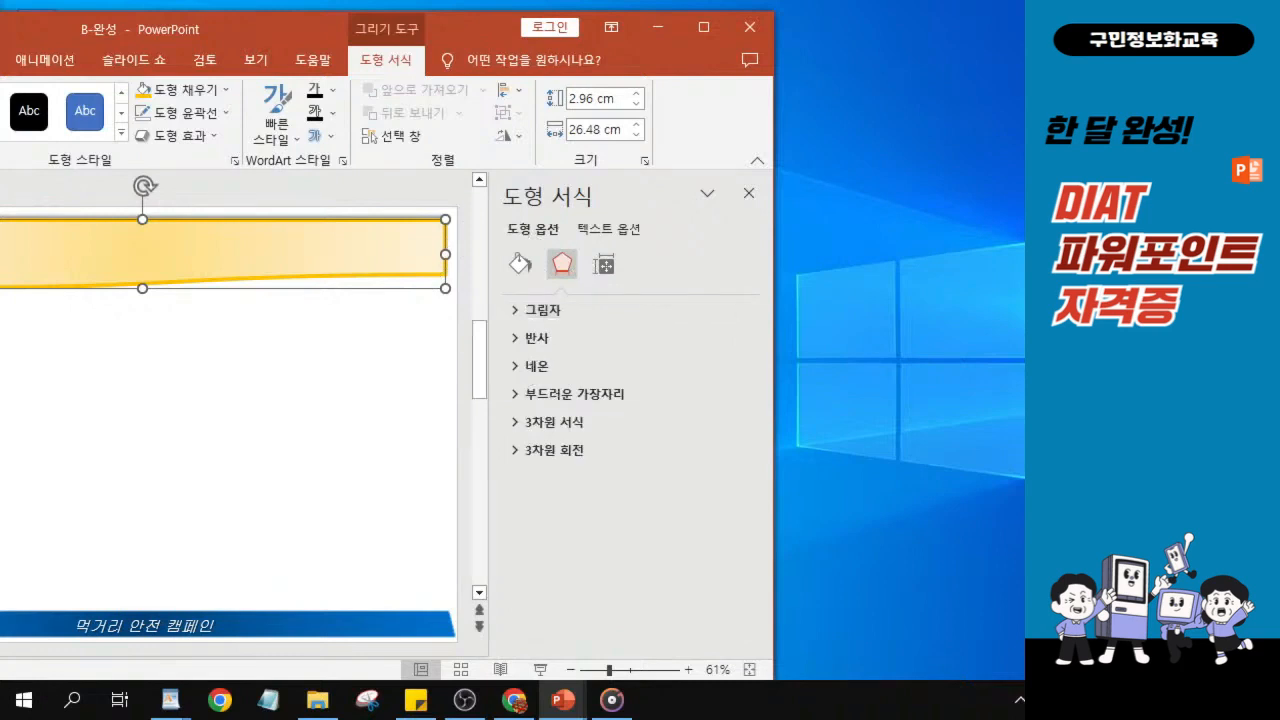
Step: Apply the fourth bevel in the first row of 입체 효과 as the document shape's 위쪽 입체 (top bevel) in the 3차원 서식 settings
{"action": "key", "text": "alt+Tab"}
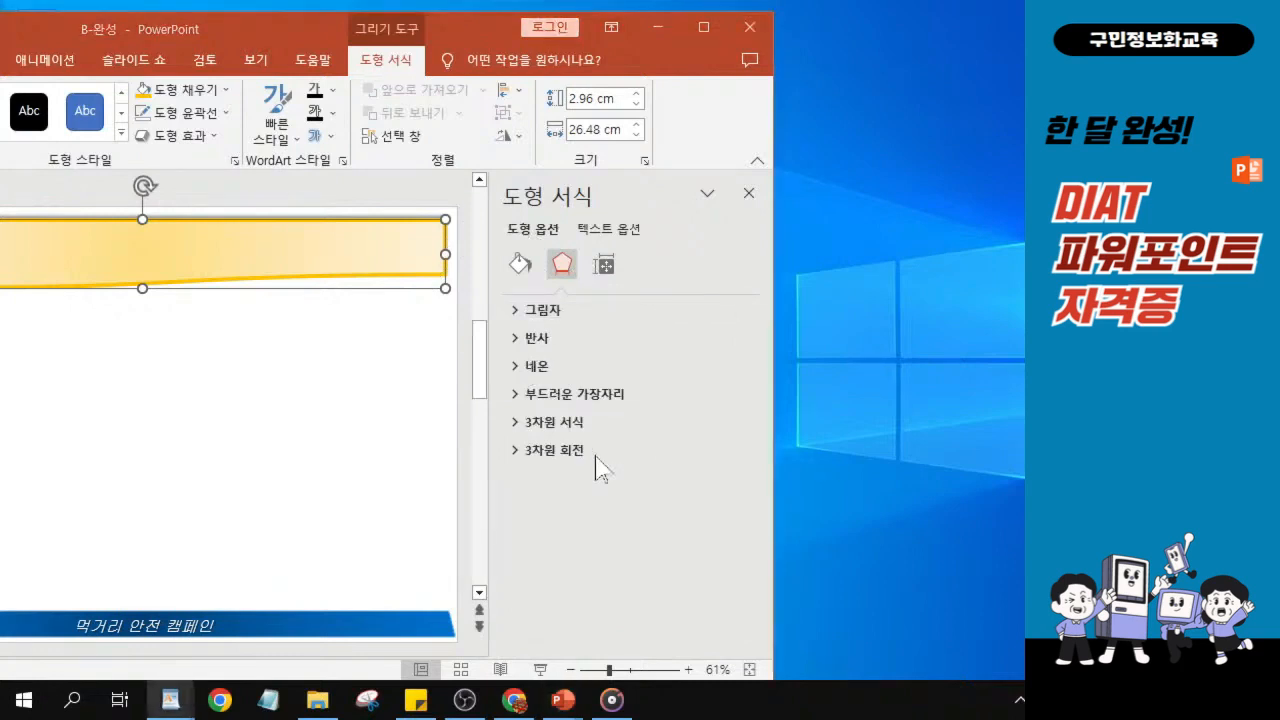
{"action": "left_click", "coordinate": [512, 432]}
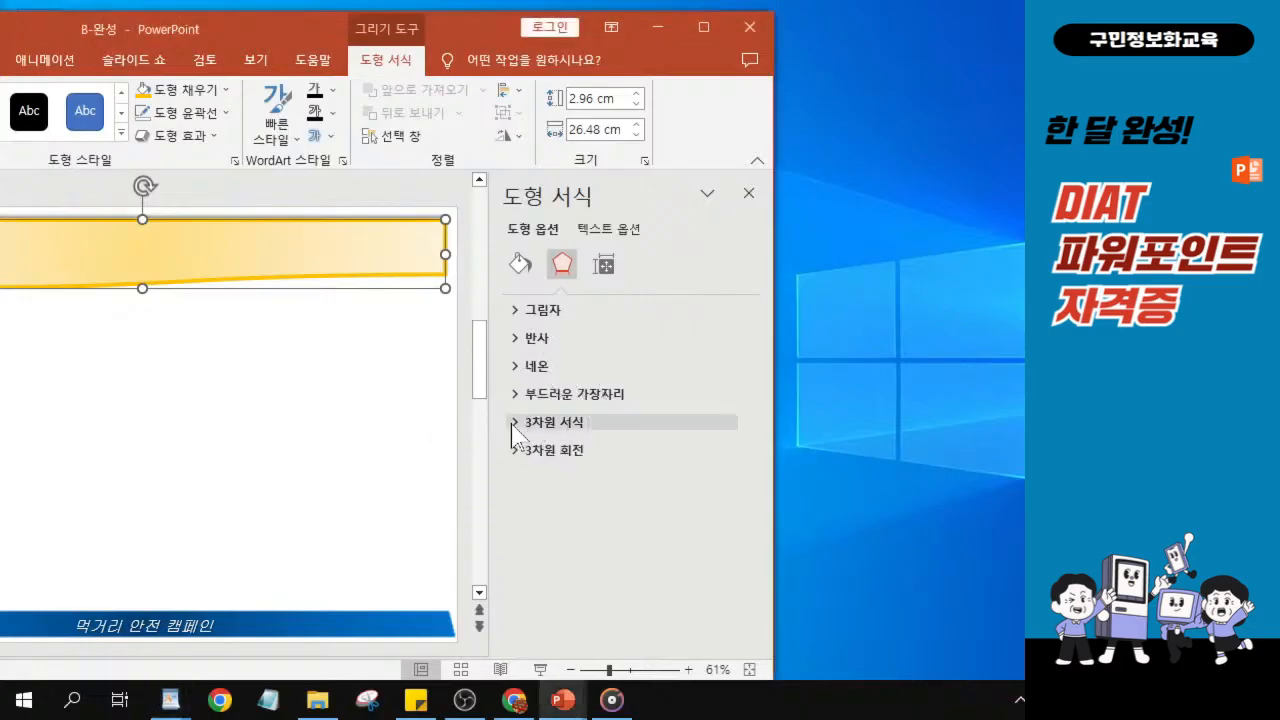
{"action": "left_click", "coordinate": [514, 422]}
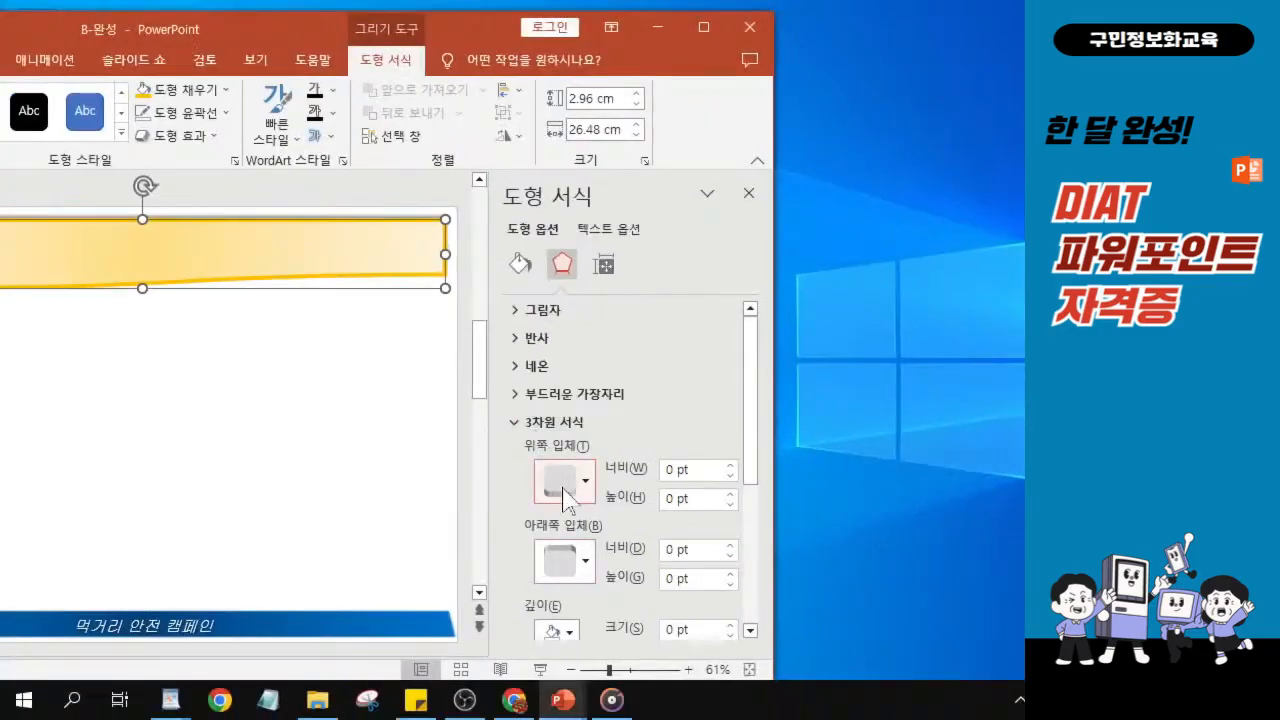
{"action": "left_click", "coordinate": [566, 494]}
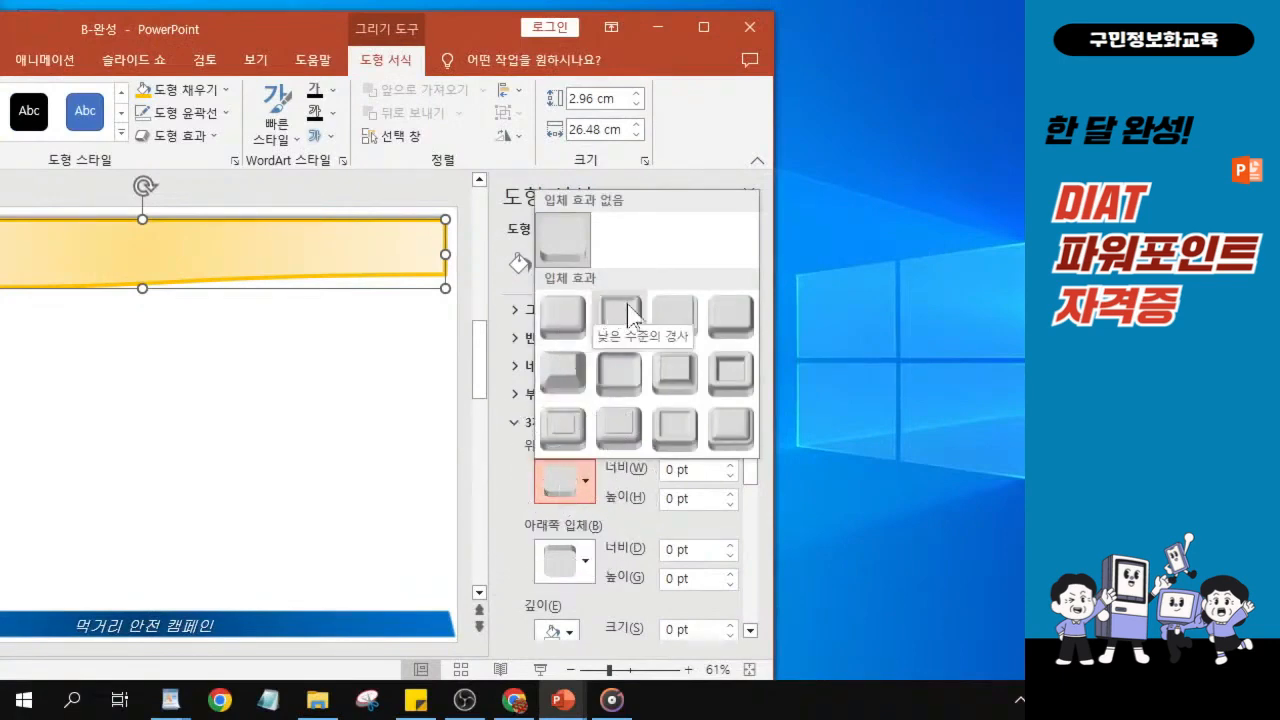
{"action": "left_click", "coordinate": [733, 323]}
{"action": "double_click", "coordinate": [256, 30]}
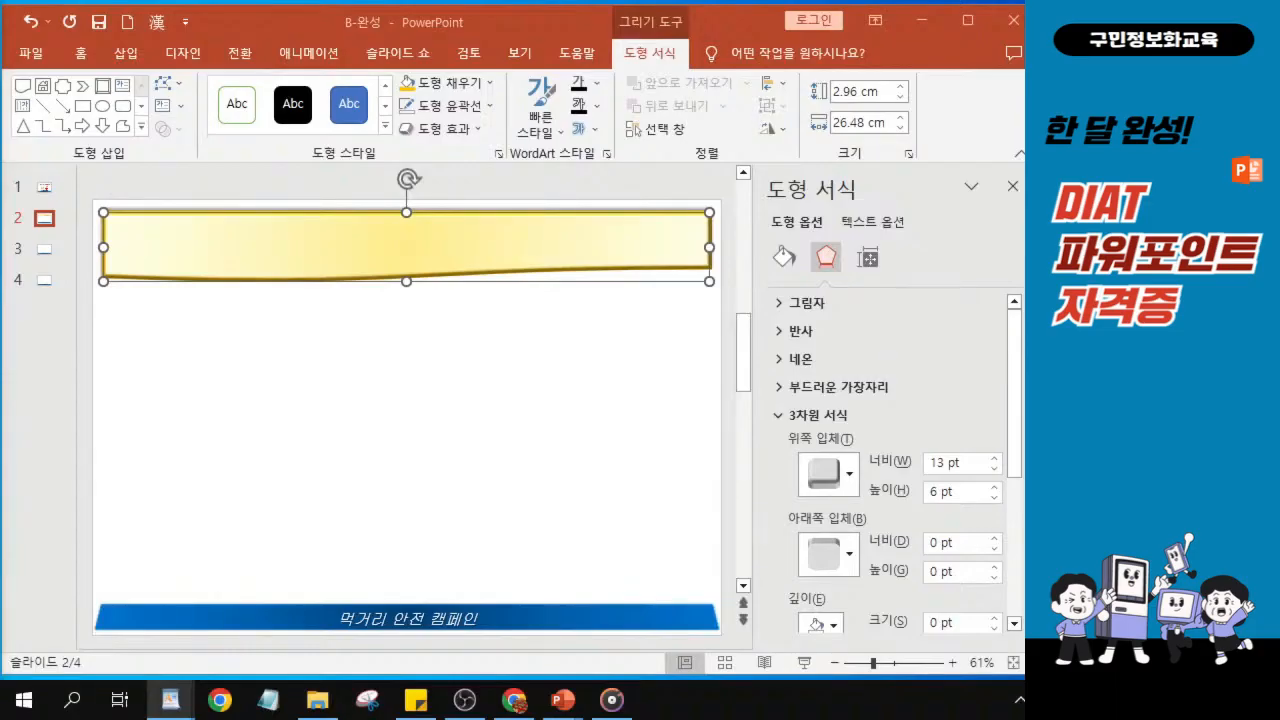
Step: Set the font of the document shape's text to HY견고딕
{"action": "left_click", "coordinate": [80, 55]}
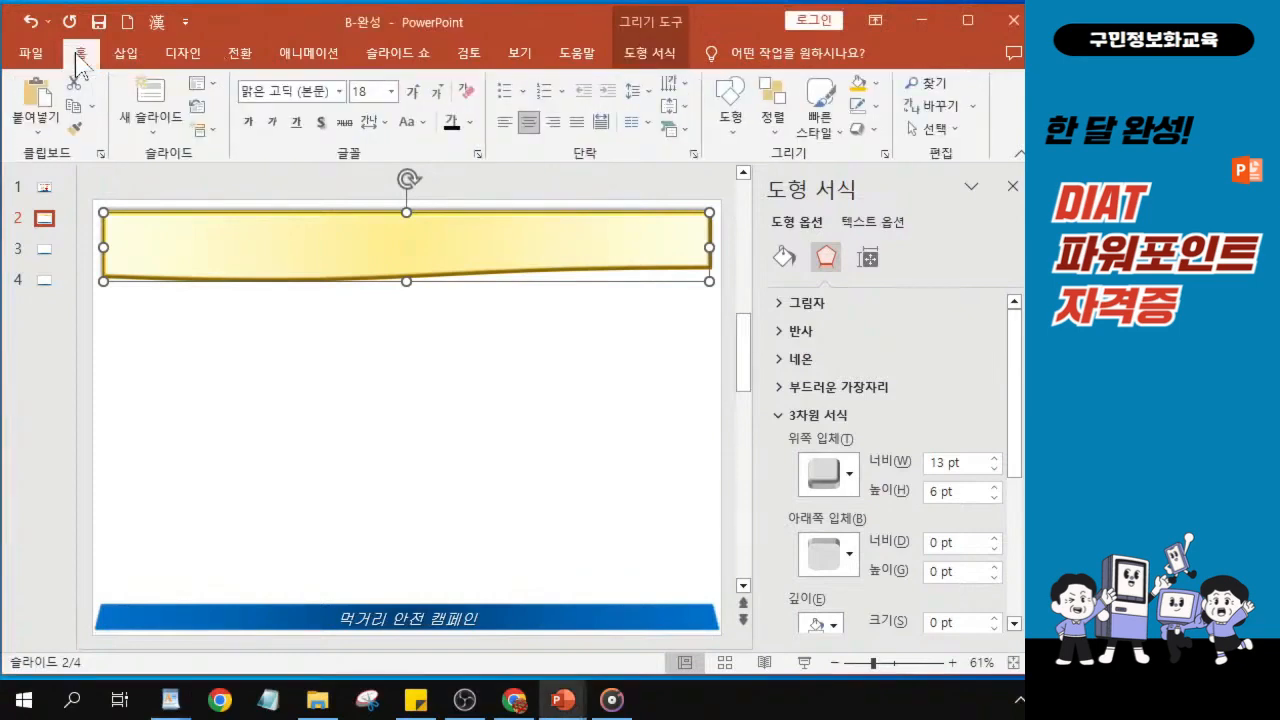
{"action": "left_click", "coordinate": [340, 92]}
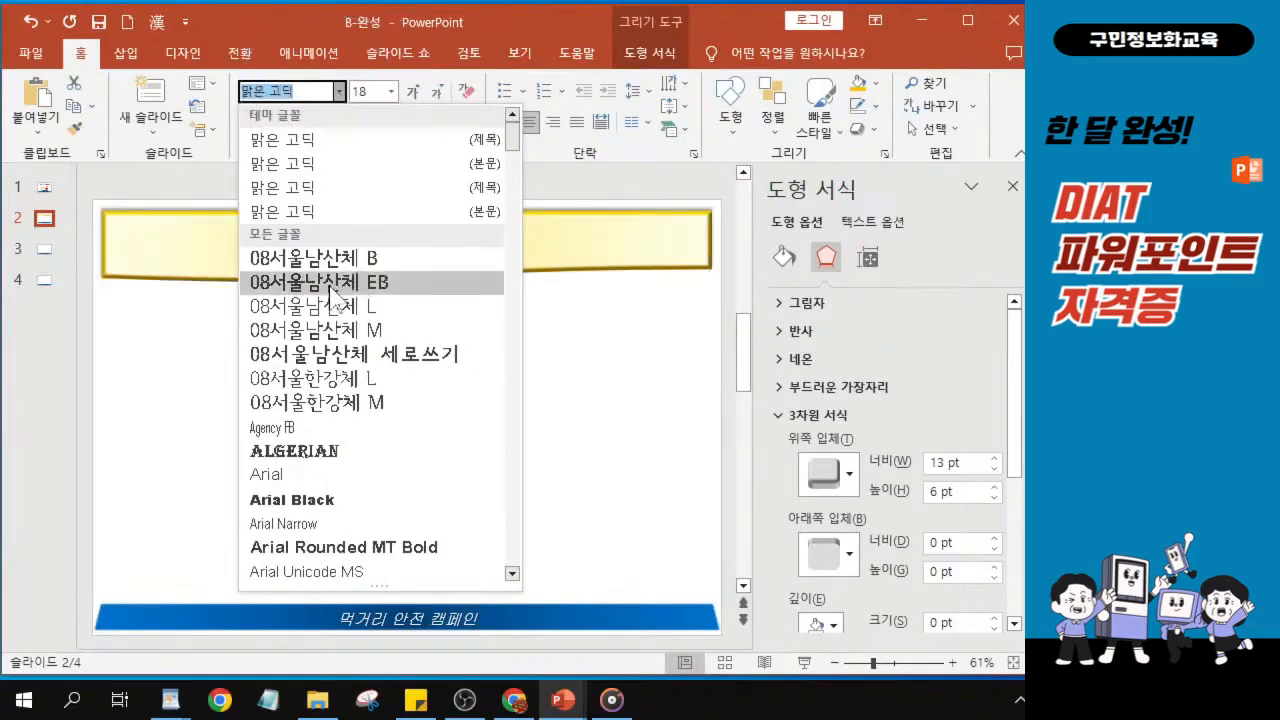
{"action": "scroll", "coordinate": [330, 300], "scroll_direction": "down", "scroll_amount": 7}
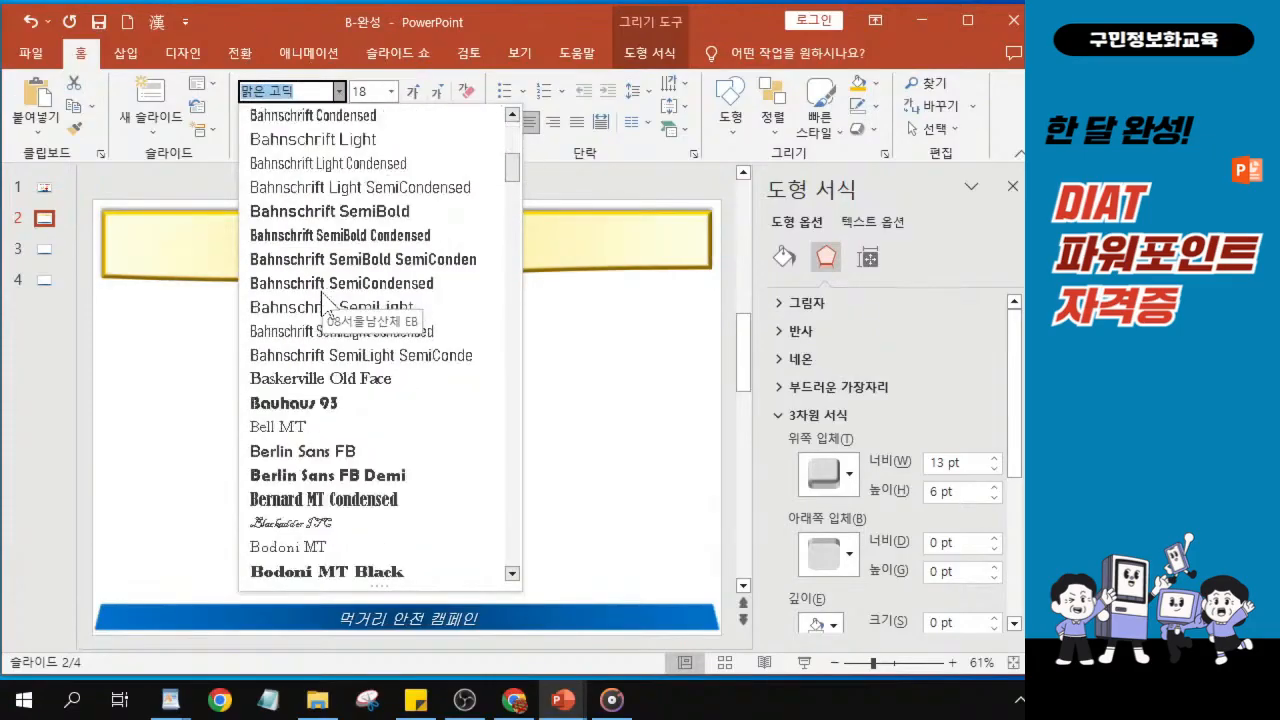
{"action": "scroll", "coordinate": [322, 300], "scroll_direction": "down", "scroll_amount": 9}
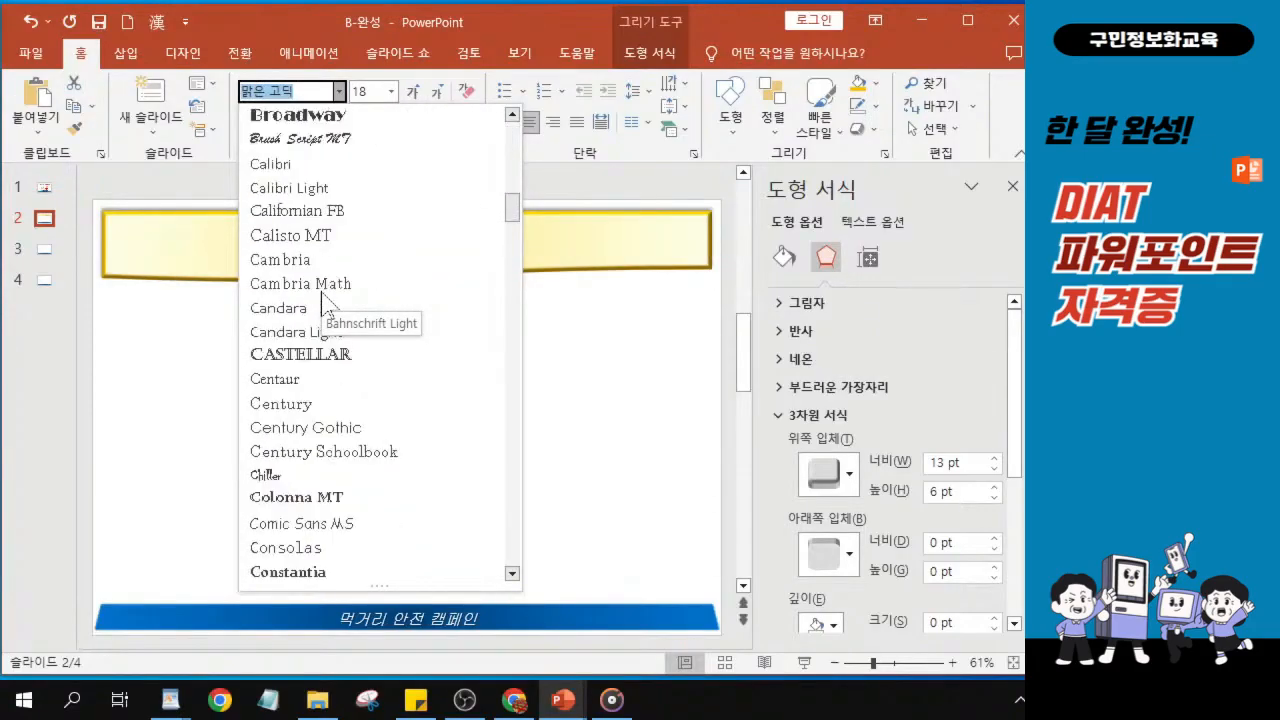
{"action": "scroll", "coordinate": [322, 300], "scroll_direction": "down", "scroll_amount": 10}
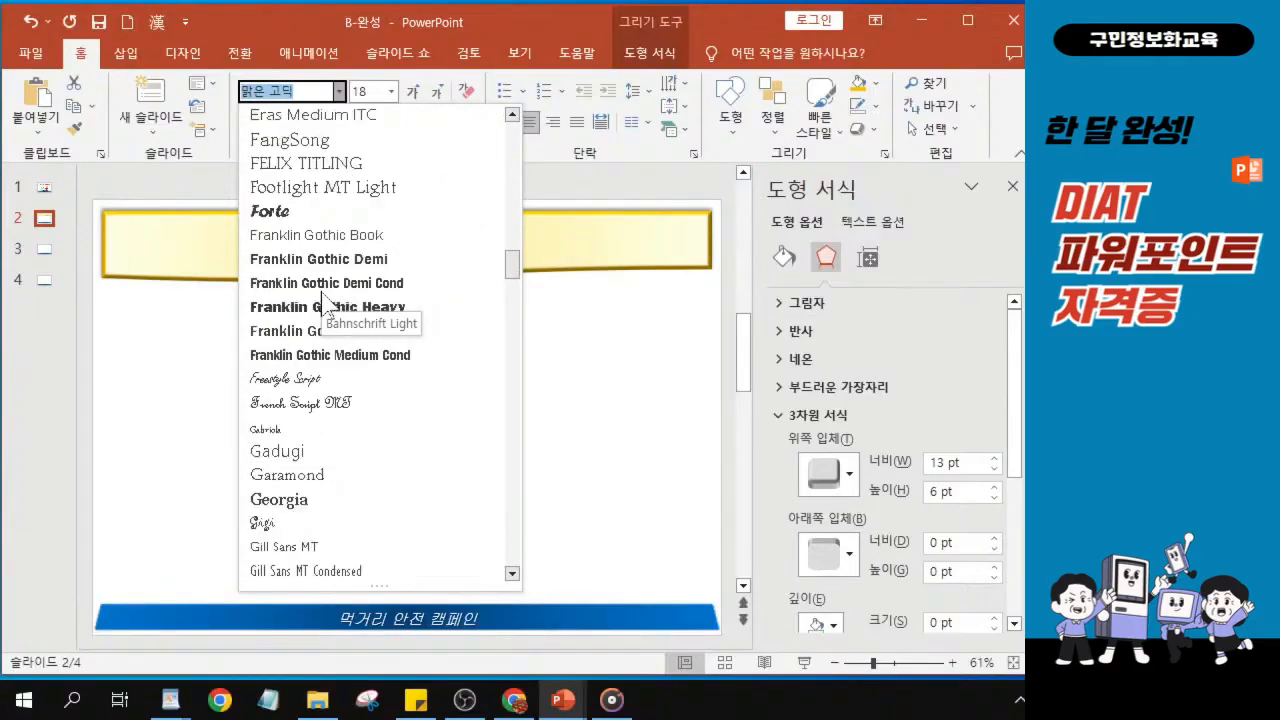
{"action": "scroll", "coordinate": [310, 300], "scroll_direction": "down", "scroll_amount": 8}
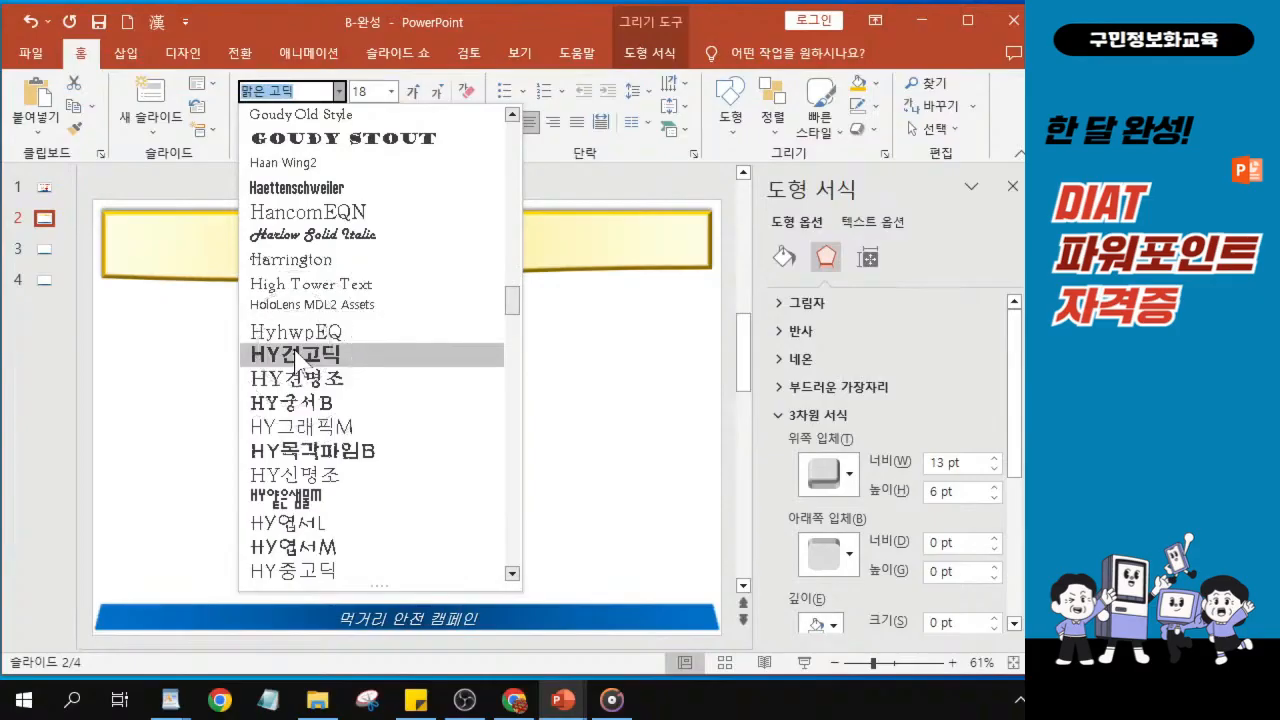
{"action": "key", "text": "ctrl"}
{"action": "key", "text": "ctrl"}
{"action": "key", "text": "ctrl"}
{"action": "key", "text": "ctrl"}
{"action": "key", "text": "ctrl"}
{"action": "key", "text": "ctrl"}
{"action": "left_click", "coordinate": [297, 357]}
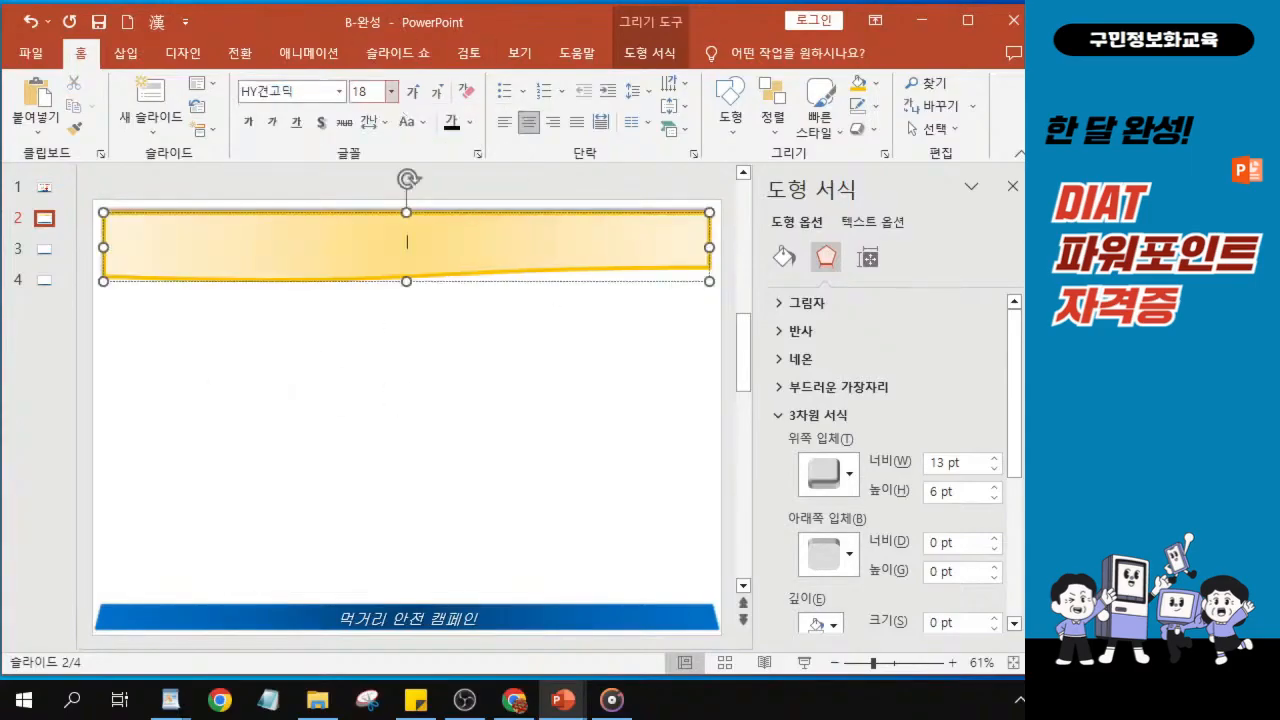
Step: Format the document shape's text as size 30, bold and italic in the black theme colour
{"action": "key", "text": "ctrl"}
{"action": "left_click", "coordinate": [367, 91]}
{"action": "type", "text": "30"}
{"action": "key", "text": "Return"}
{"action": "left_click", "coordinate": [250, 124]}
{"action": "left_click", "coordinate": [272, 122]}
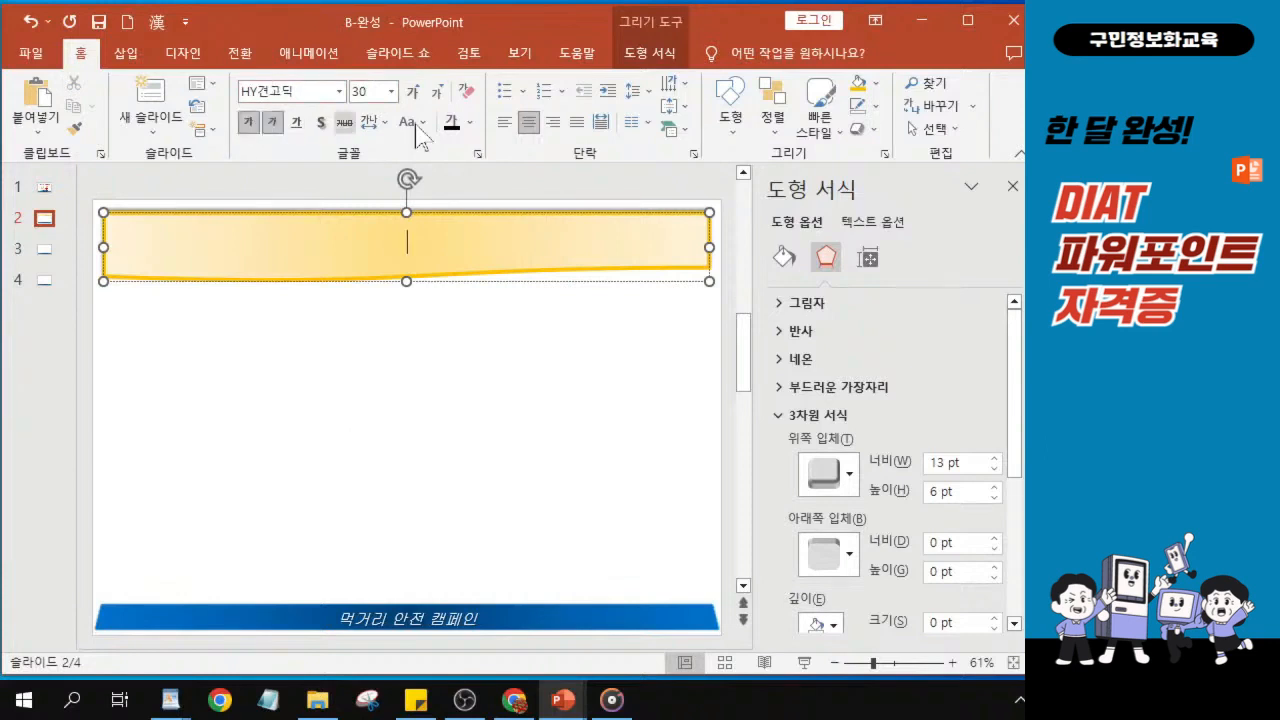
{"action": "left_click", "coordinate": [472, 123]}
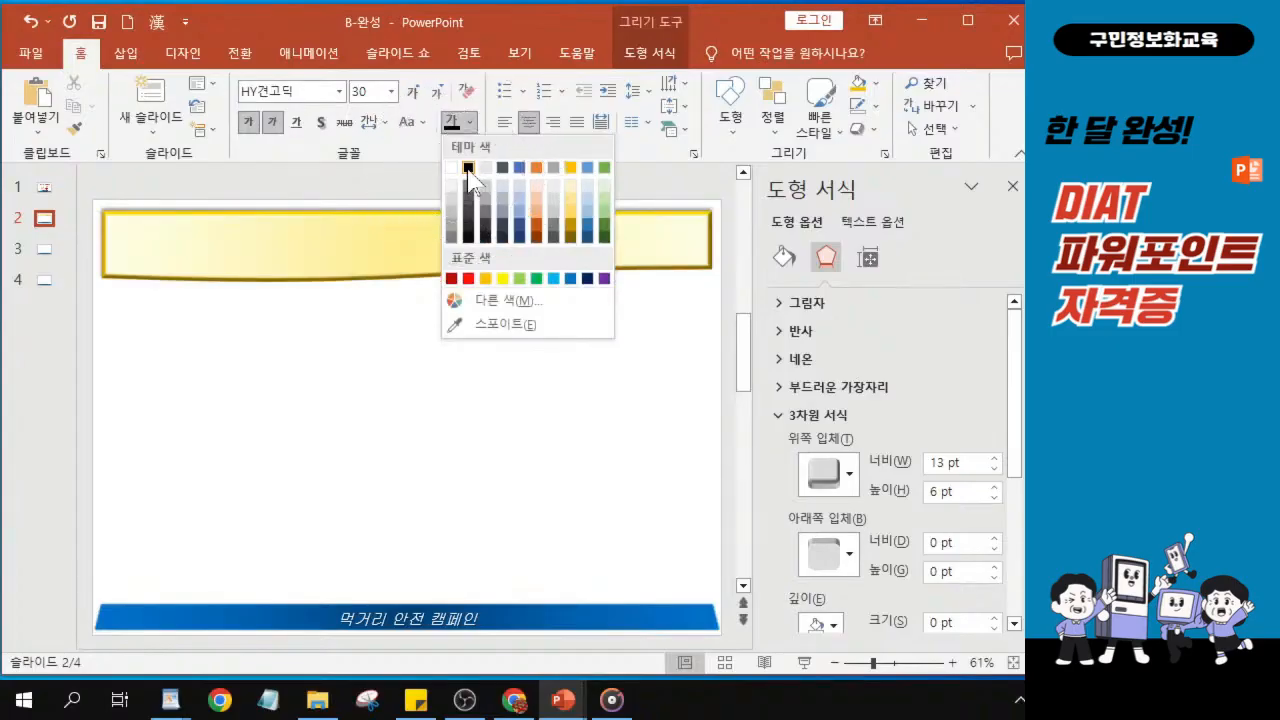
{"action": "left_click", "coordinate": [469, 172]}
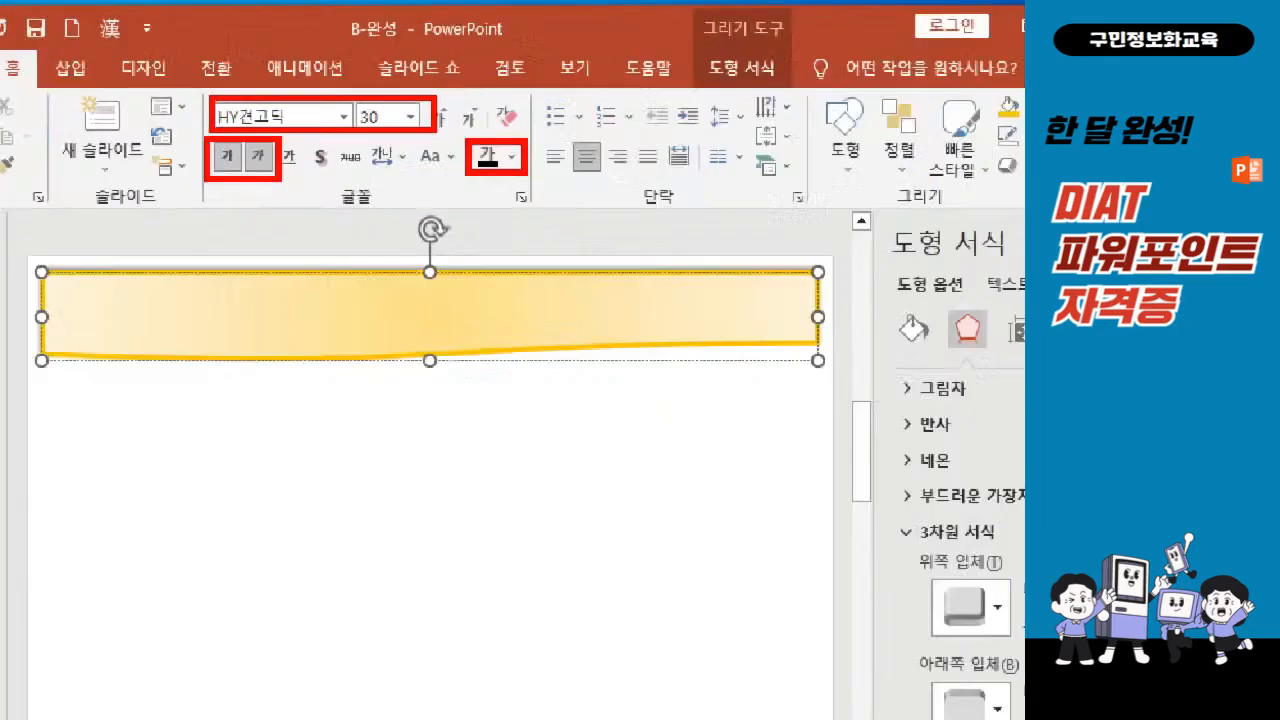
Step: Close the shape formatting settings and enter the title "식중독 증상 및 예방 수칙" in the document shape
{"action": "key", "text": "alt+Tab"}
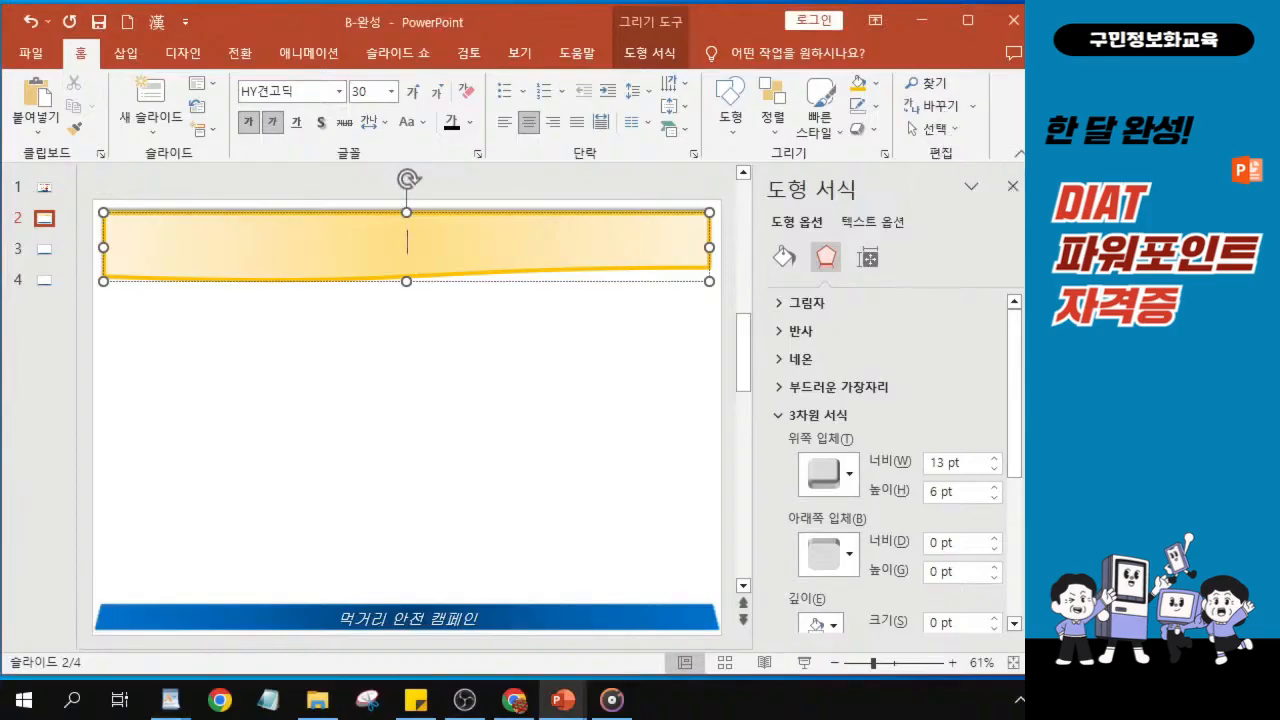
{"action": "left_click", "coordinate": [1012, 186]}
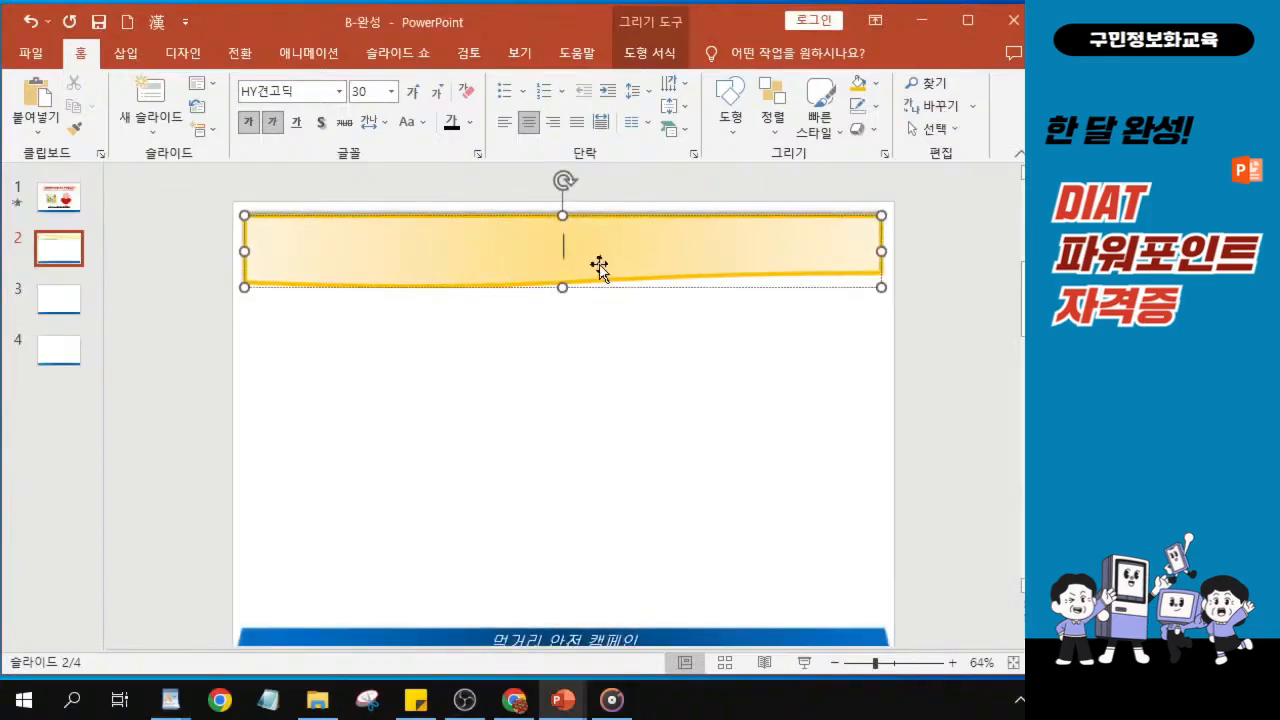
{"action": "scroll", "coordinate": [598, 270], "scroll_direction": "up", "scroll_amount": 4}
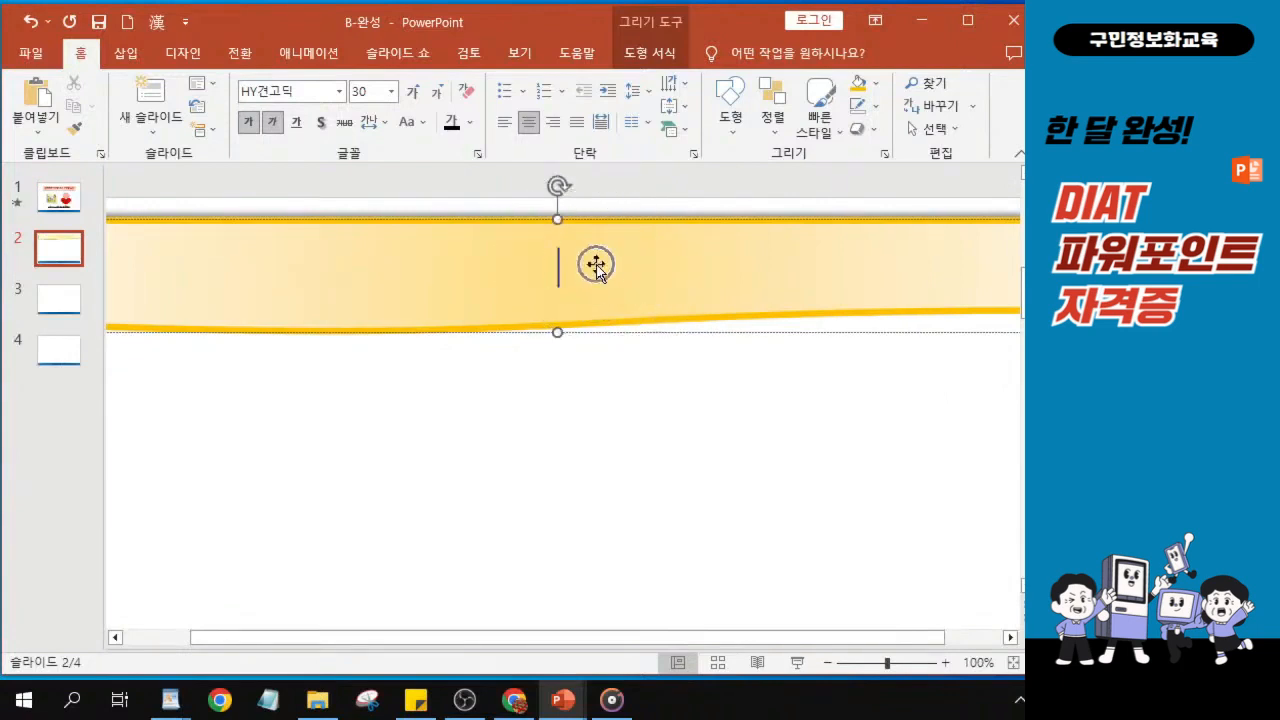
{"action": "type", "text": "식중"}
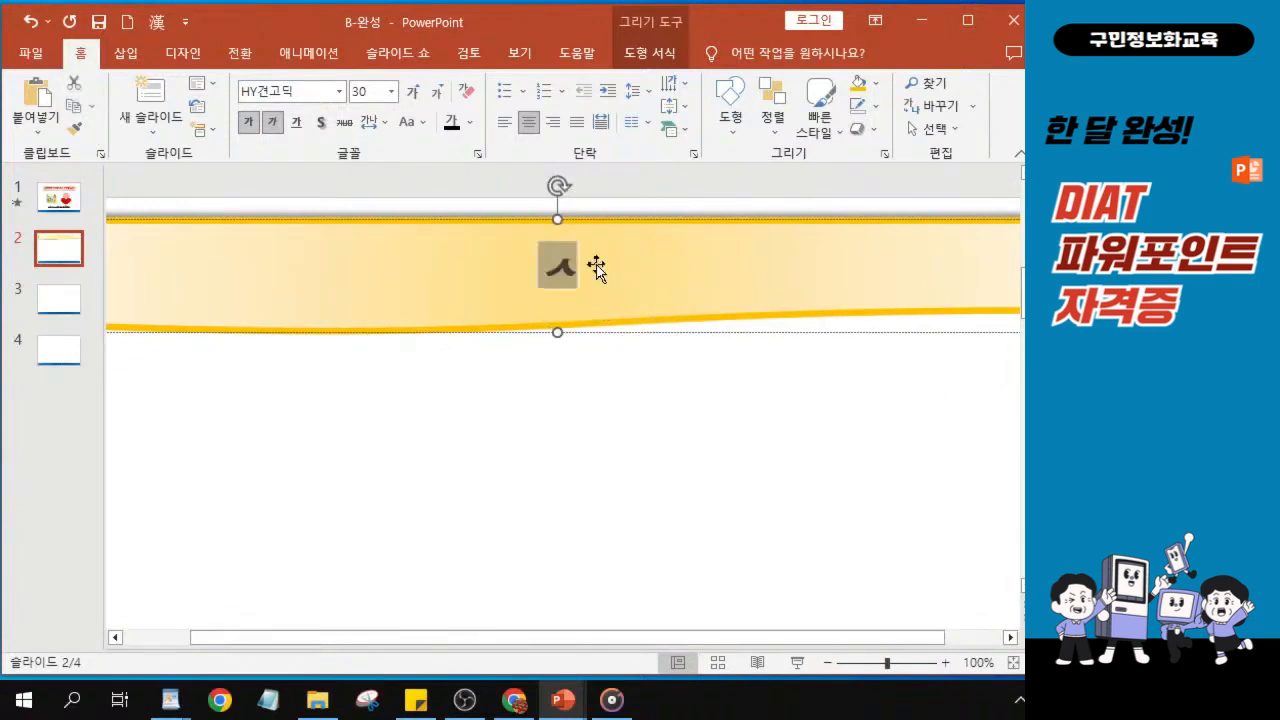
{"action": "type", "text": "도"}
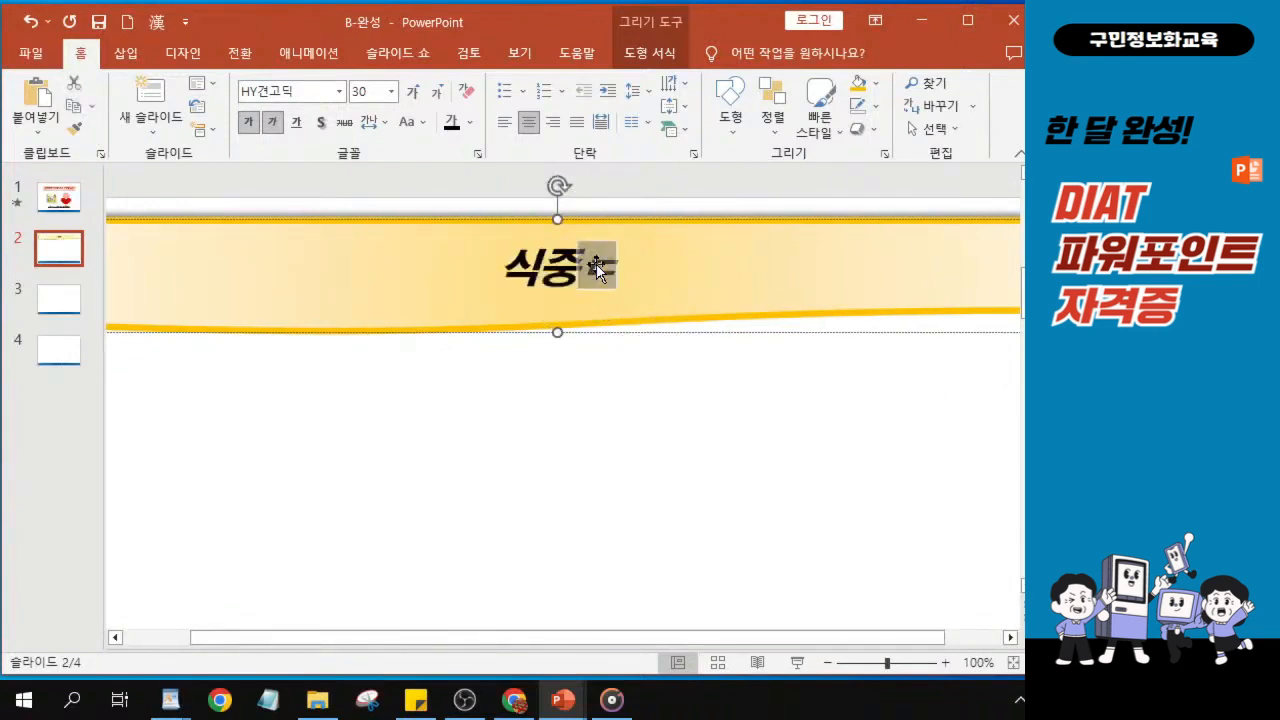
{"action": "left_click", "coordinate": [596, 264]}
{"action": "type", "text": "증"}
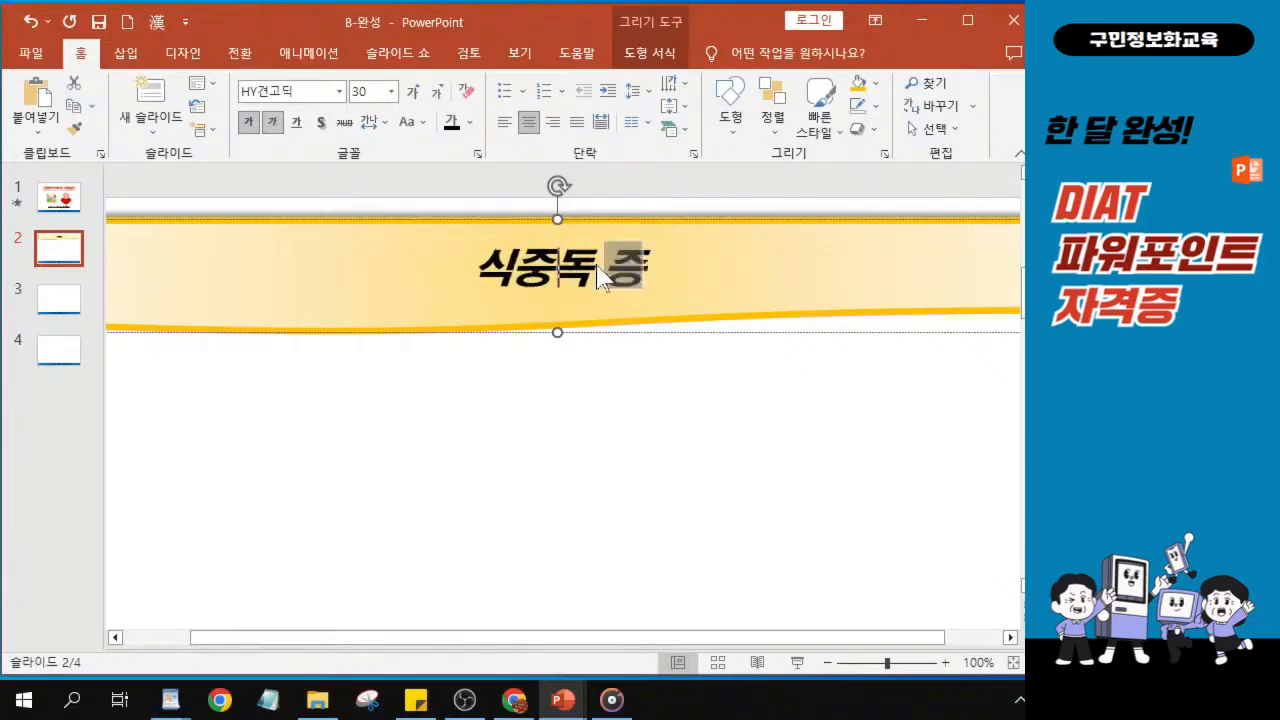
{"action": "type", "text": "상 ㅁ및"}
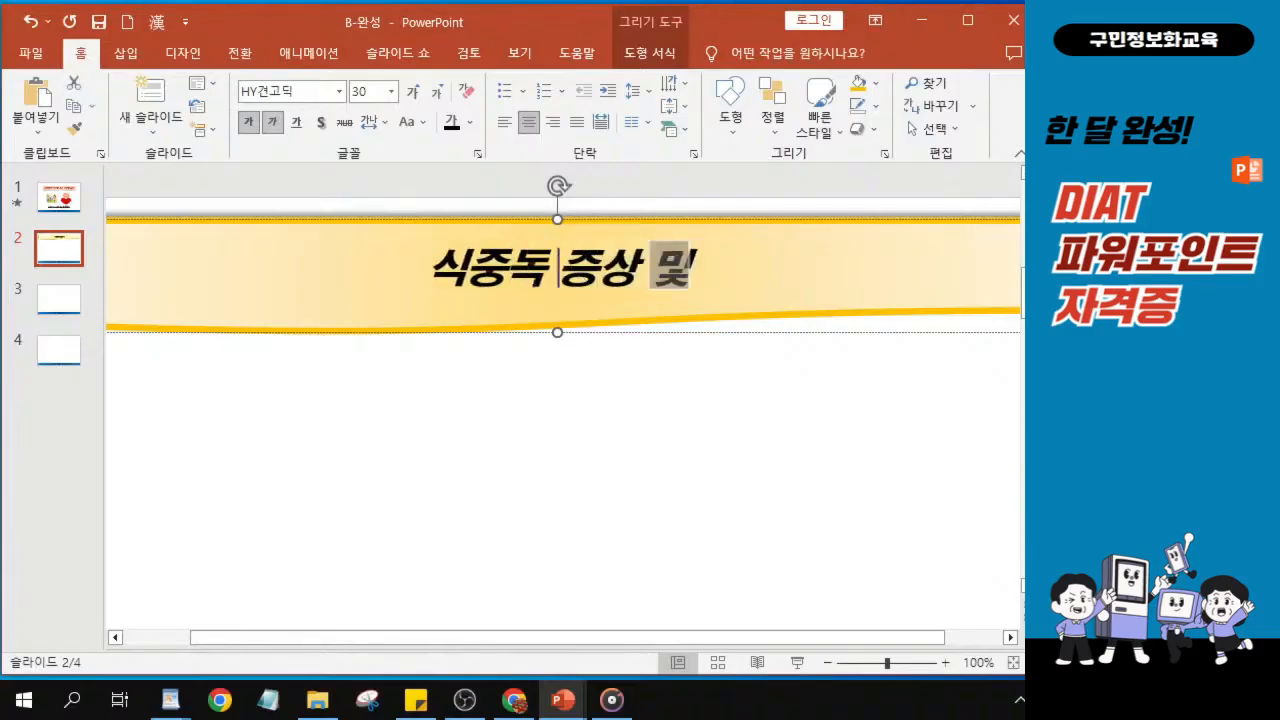
{"action": "type", "text": " 예방"}
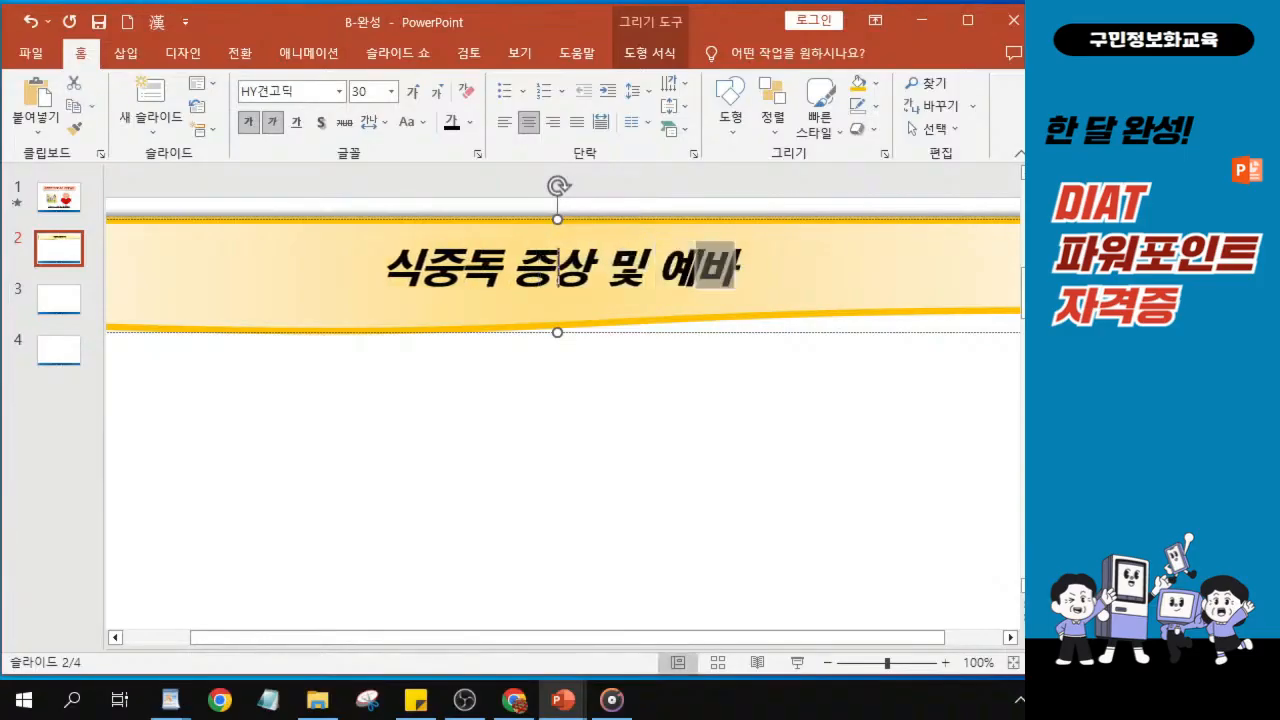
{"action": "type", "text": " 수칙"}
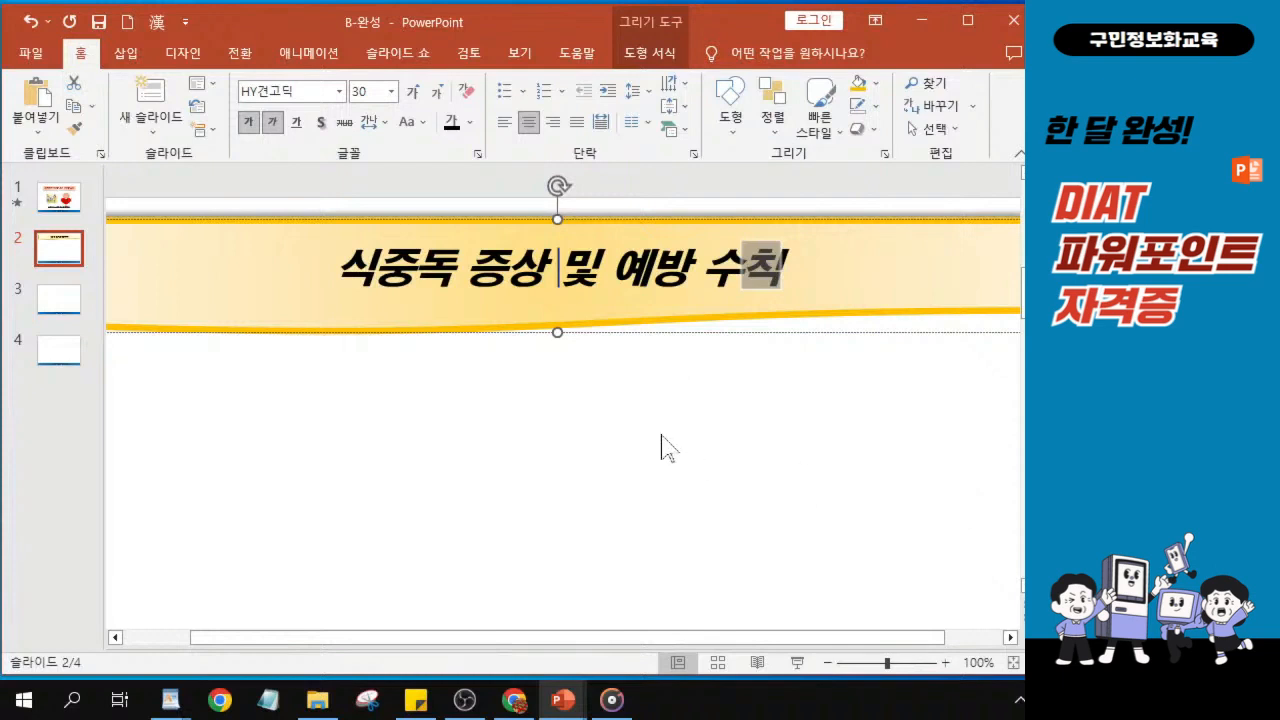
Step: Draw a flat hexagon about 17.5 cm wide and 1.81 cm high below the title shape on slide 2
{"action": "left_click_drag", "start_coordinate": [100, 431], "coordinate": [60, 437]}
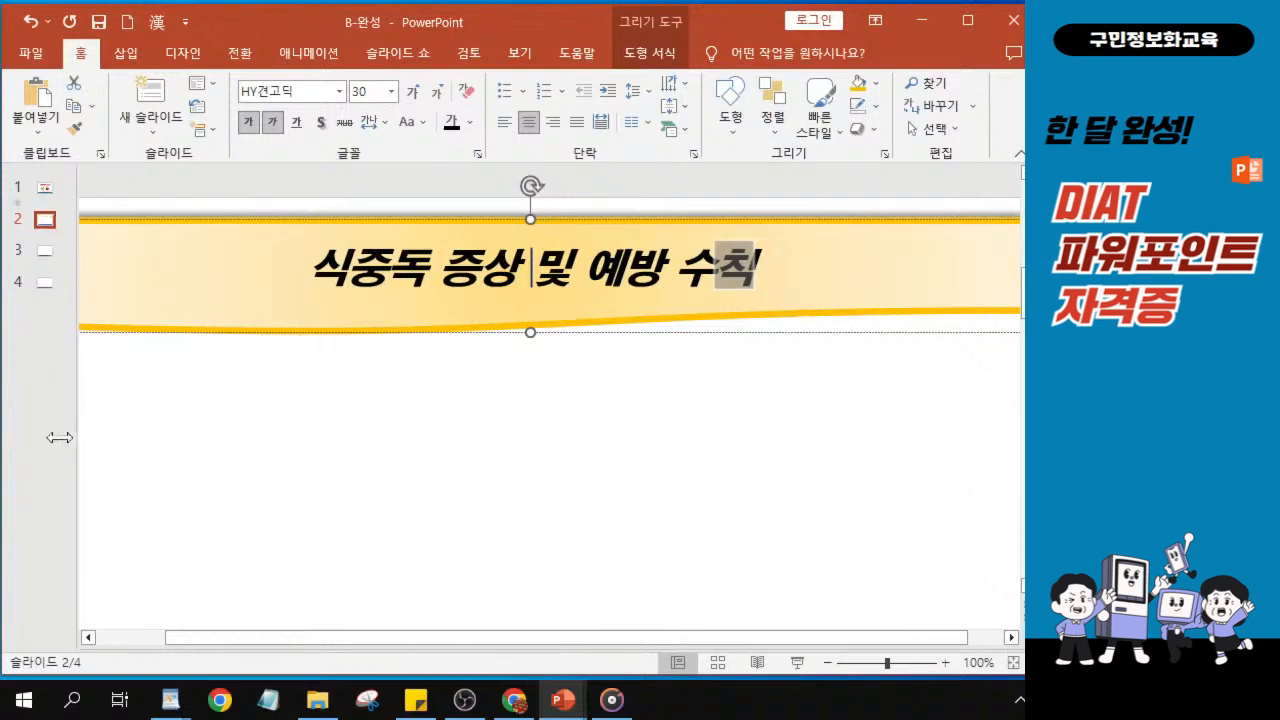
{"action": "scroll", "coordinate": [695, 313], "scroll_direction": "up", "scroll_amount": 2, "text": "ctrl"}
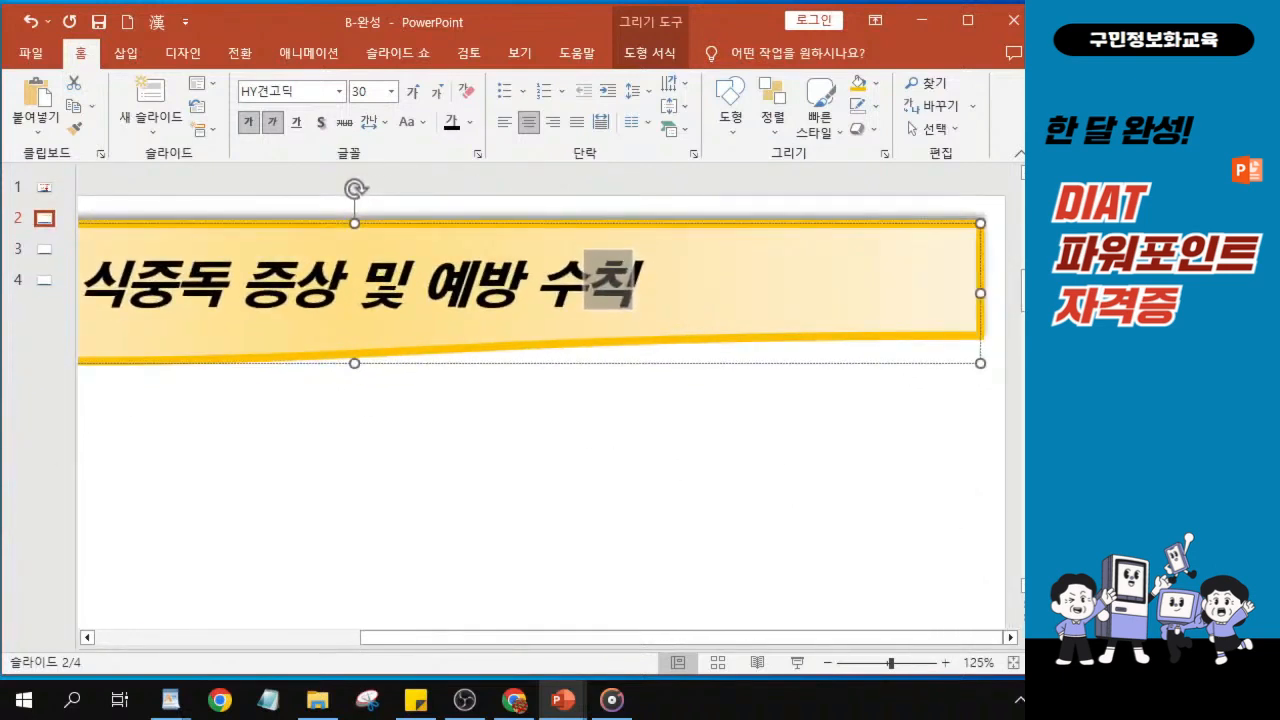
{"action": "left_click_drag", "start_coordinate": [600, 638], "coordinate": [596, 638]}
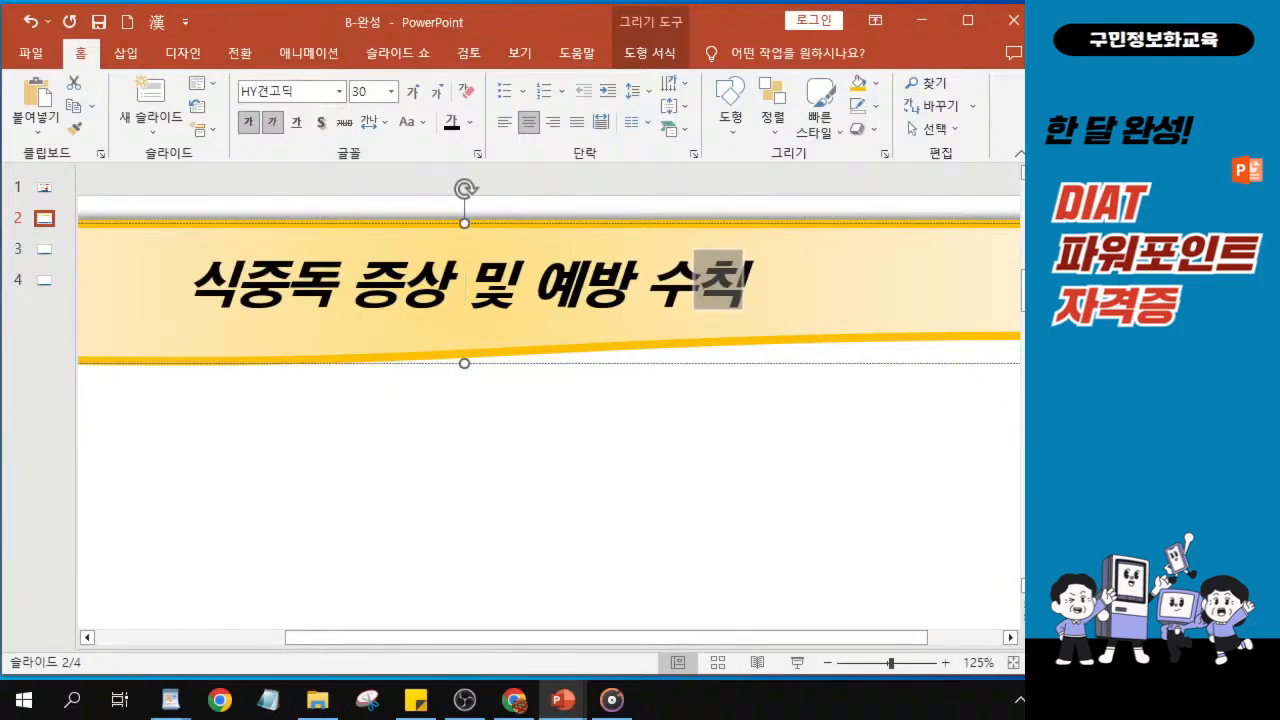
{"action": "key", "text": "alt+Tab"}
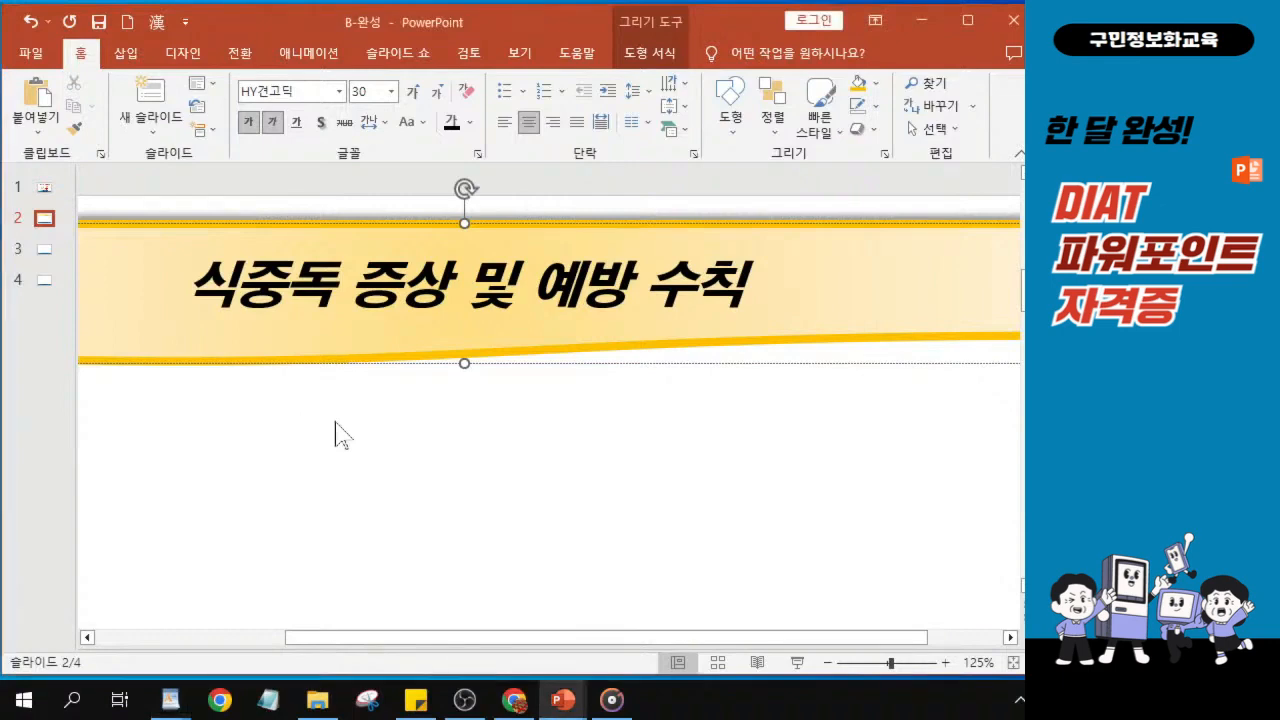
{"action": "scroll", "coordinate": [335, 435], "scroll_direction": "down", "scroll_amount": 5, "text": "ctrl"}
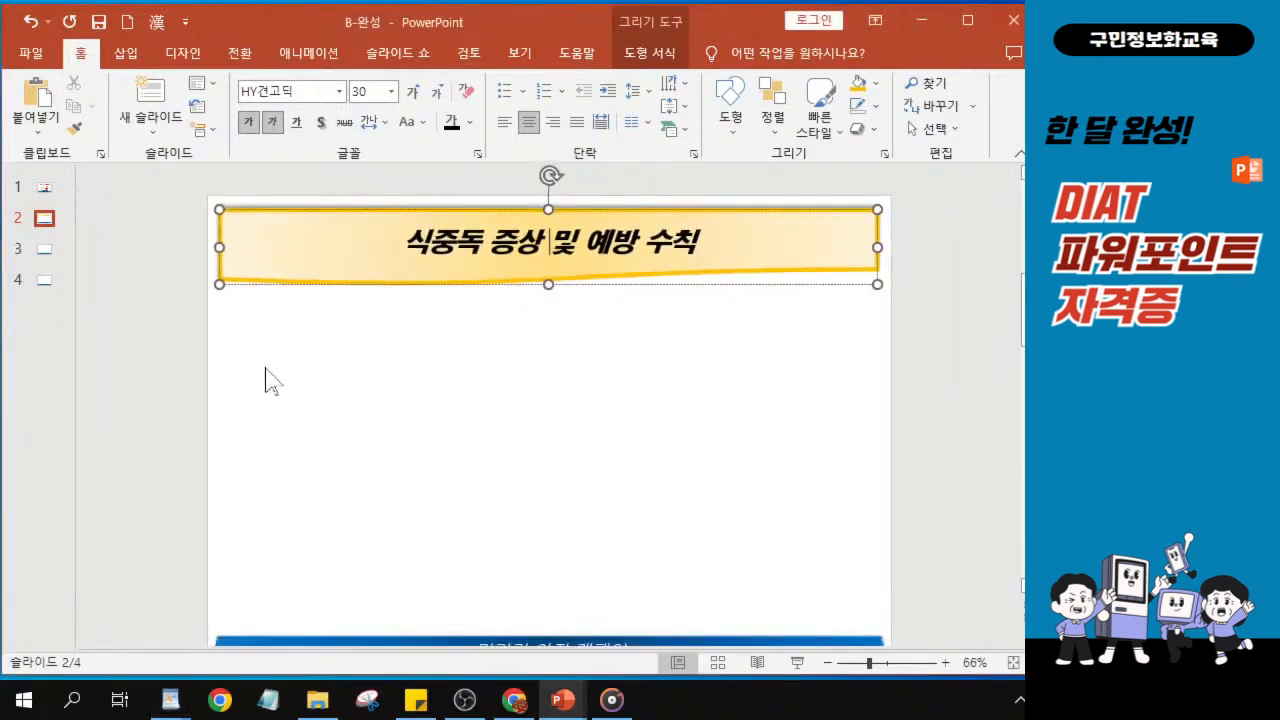
{"action": "left_click", "coordinate": [734, 118]}
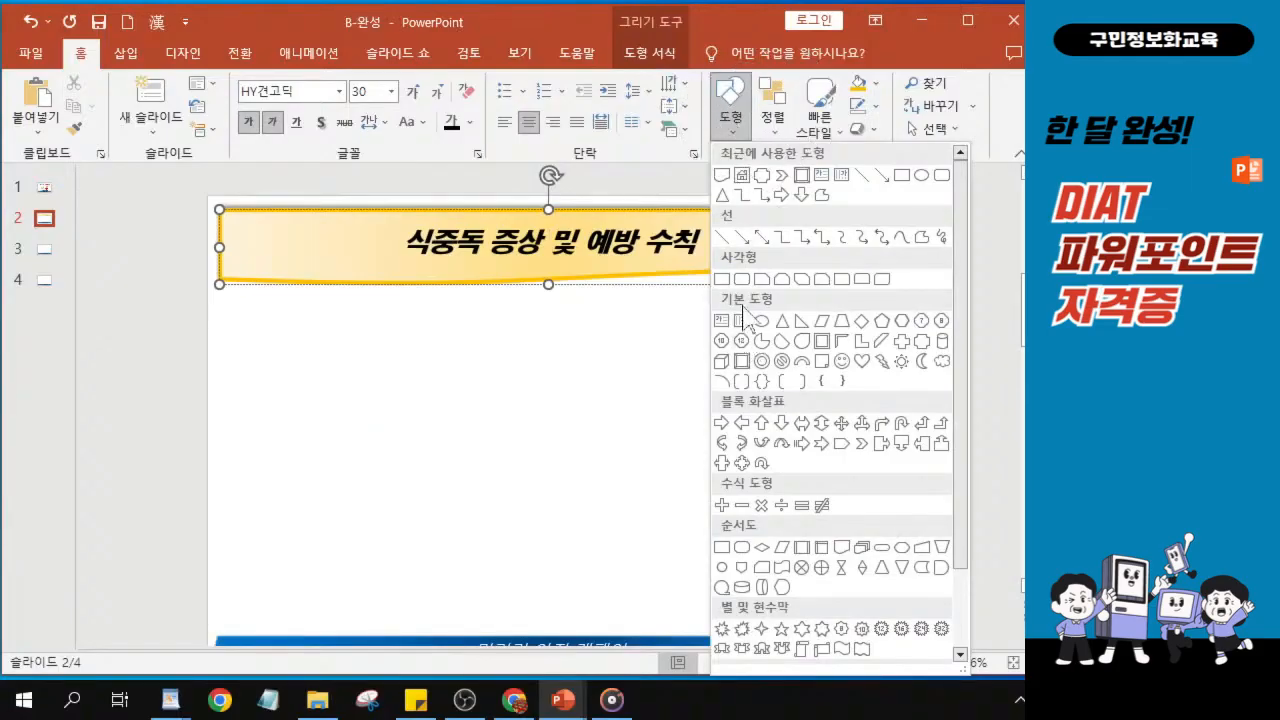
{"action": "left_click", "coordinate": [900, 322]}
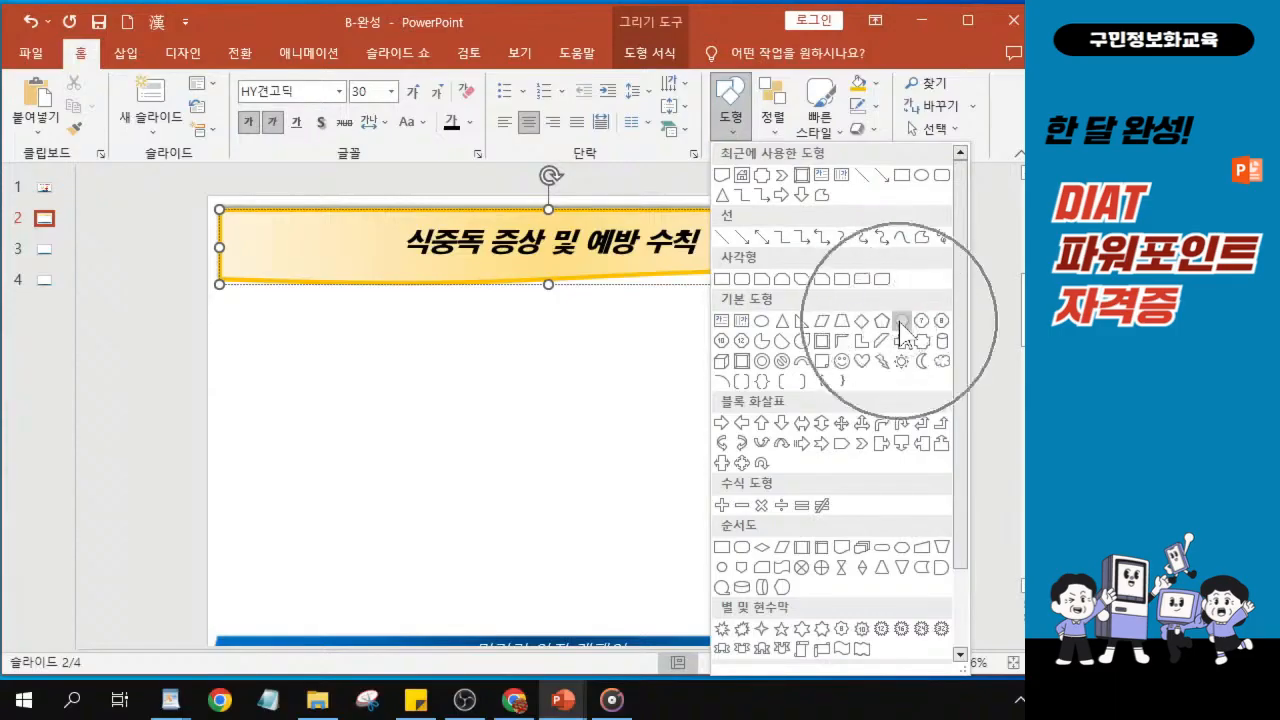
{"action": "left_click", "coordinate": [900, 322]}
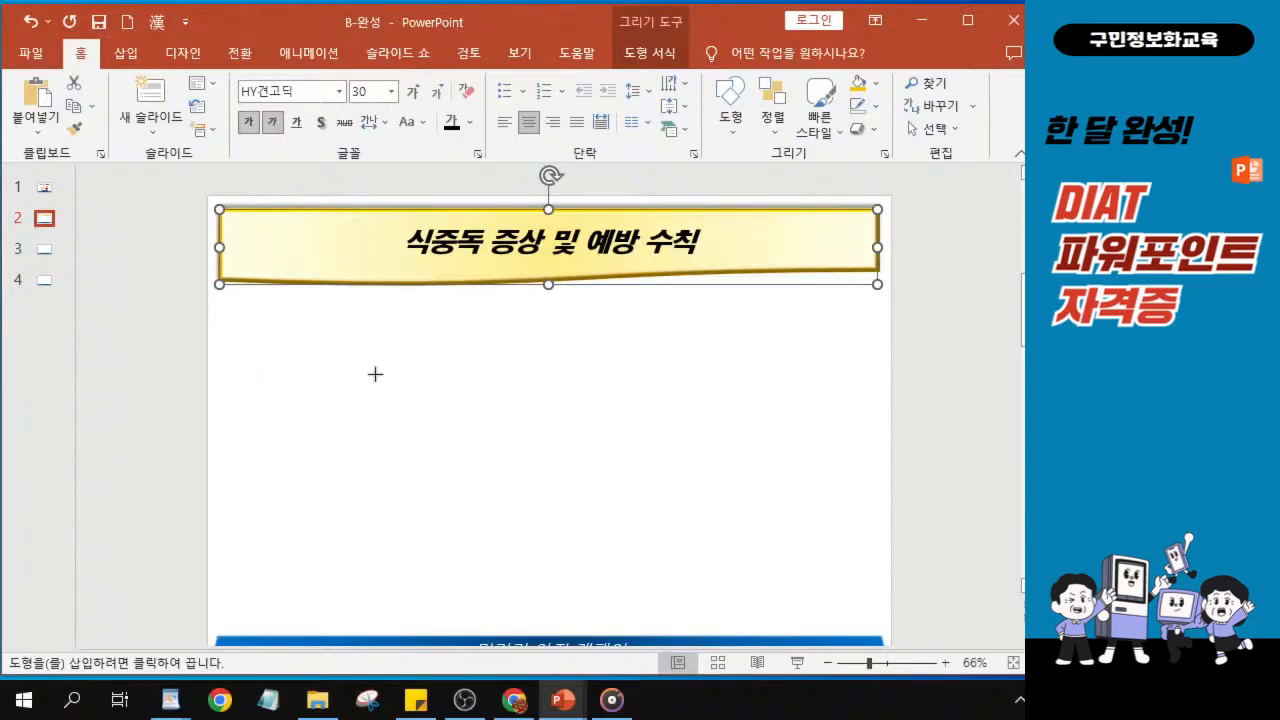
{"action": "key", "text": "alt"}
{"action": "left_click_drag", "start_coordinate": [300, 374], "coordinate": [734, 418]}
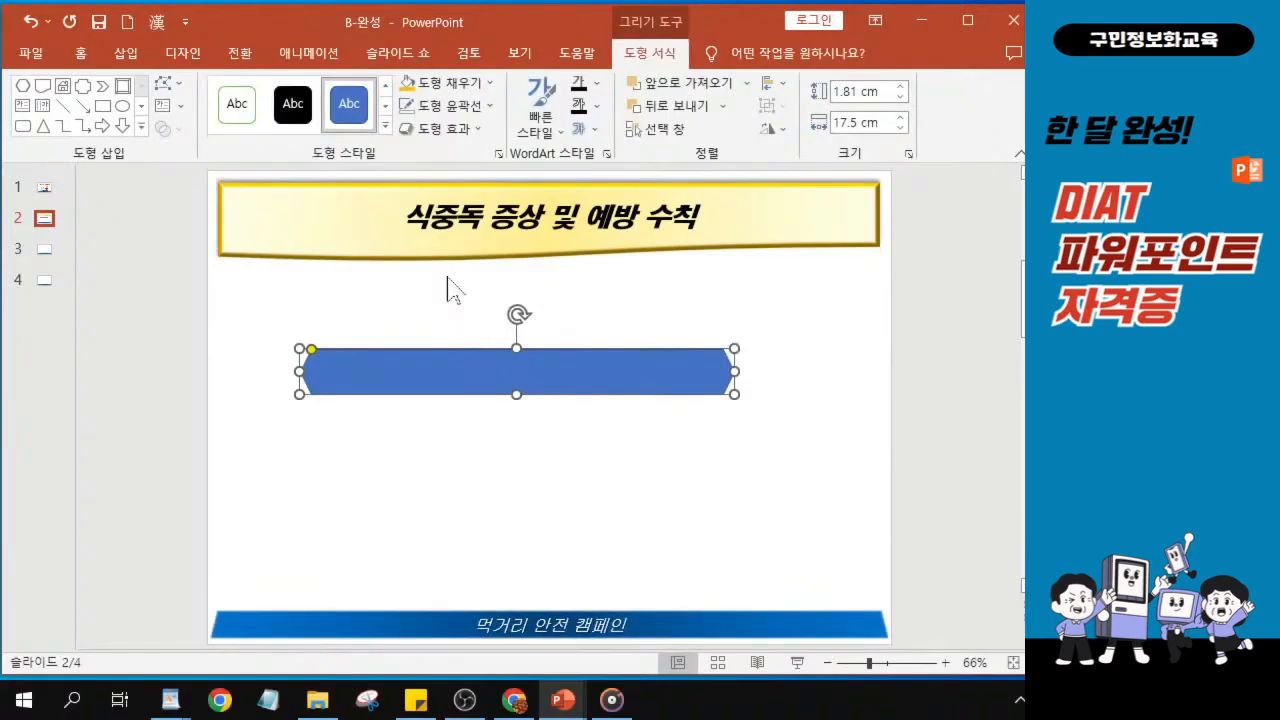
Step: Reduce the title shape's height to about 2.6 cm from its lower edge and select the hexagon
{"action": "left_click", "coordinate": [465, 246]}
{"action": "left_click_drag", "start_coordinate": [548, 258], "coordinate": [548, 249]}
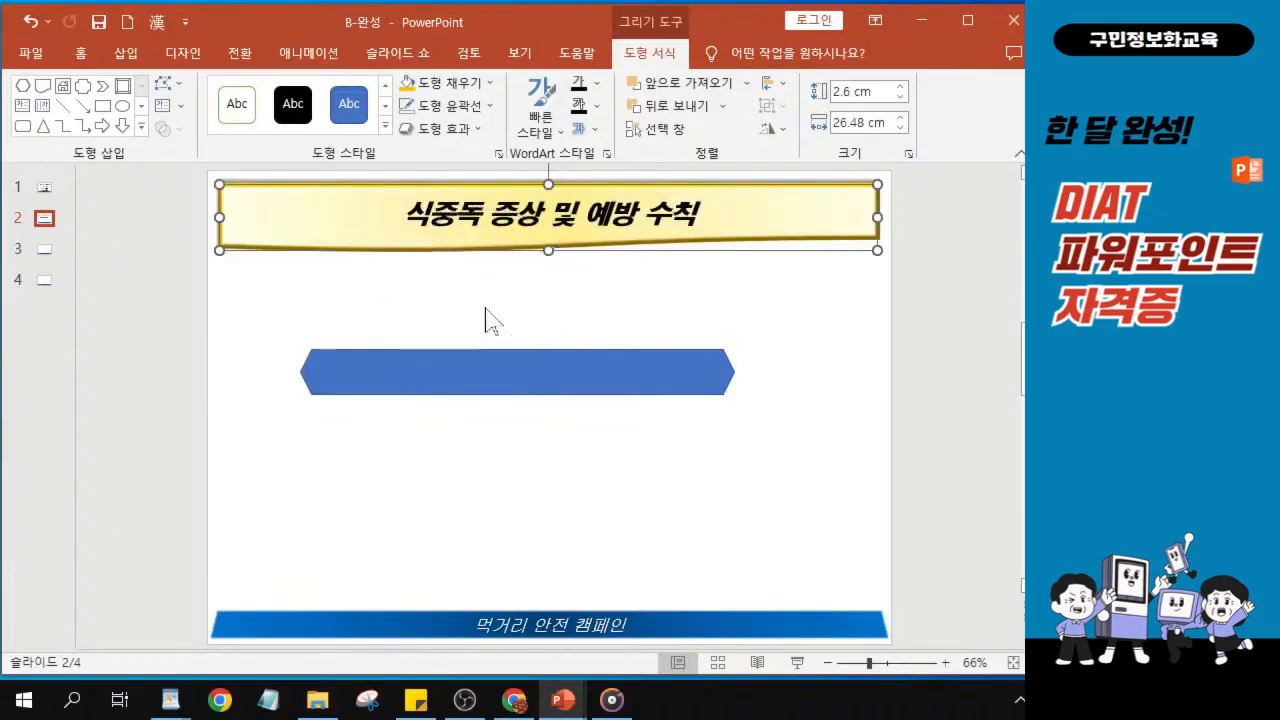
{"action": "left_click", "coordinate": [502, 371]}
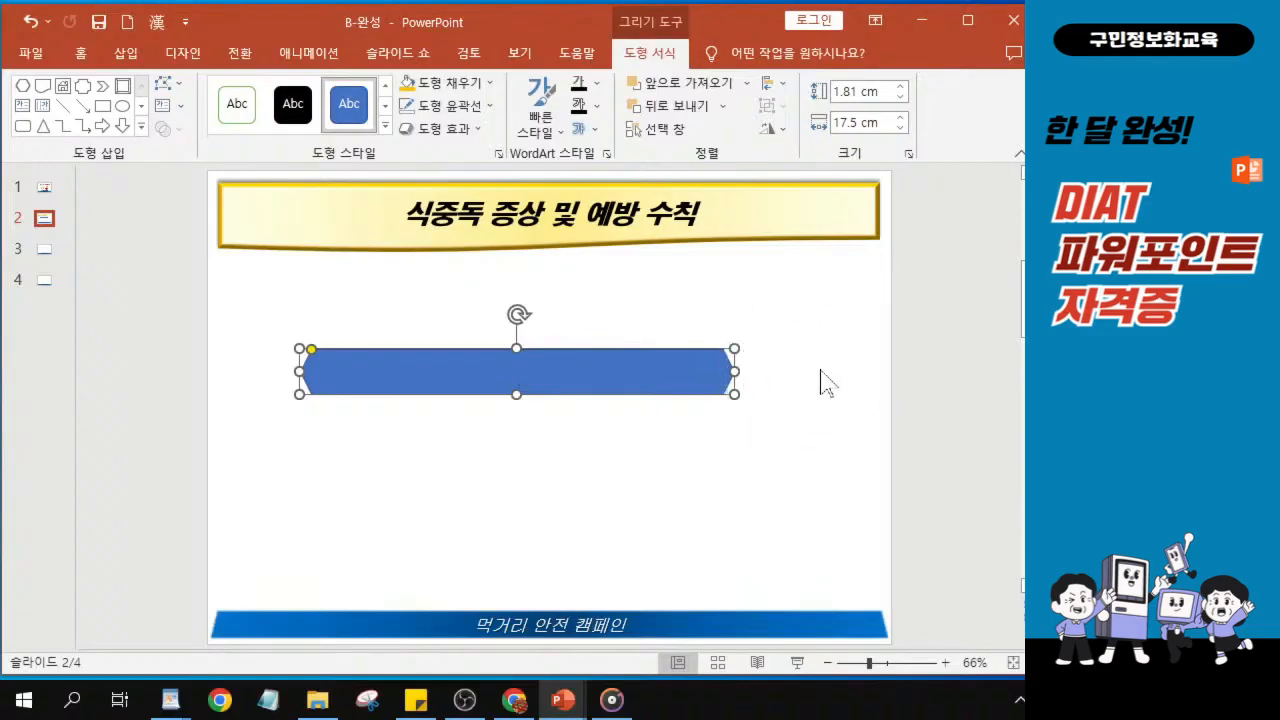
Step: Fill the hexagon below the title shape with the standard light green colour (연한 녹색)
{"action": "key", "text": "ctrl"}
{"action": "key", "text": "ctrl"}
{"action": "key", "text": "alt+Tab"}
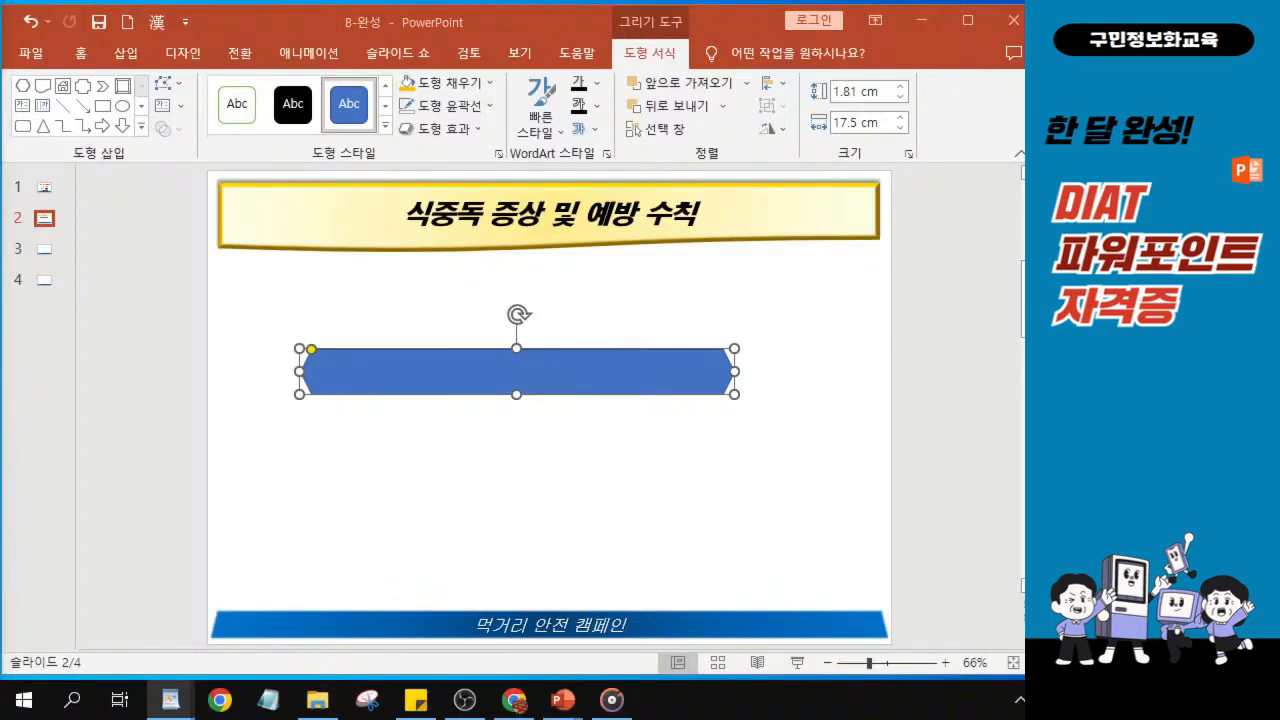
{"action": "left_click", "coordinate": [588, 368]}
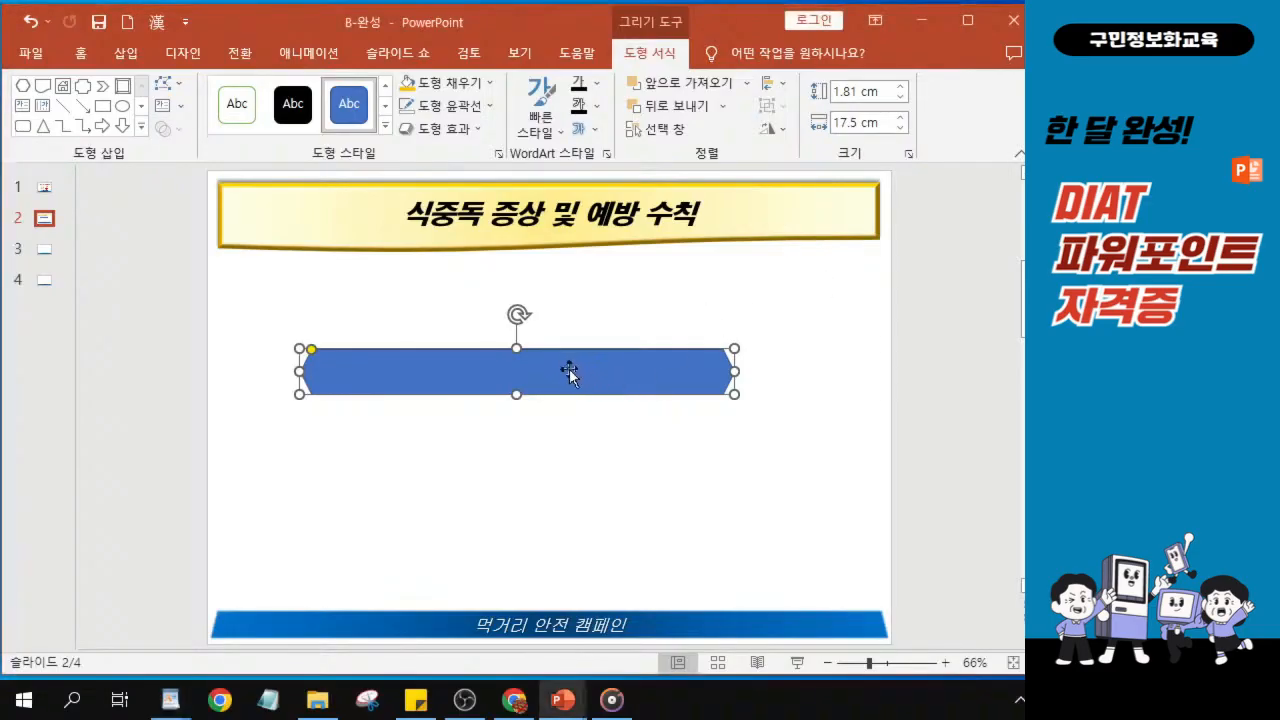
{"action": "left_click", "coordinate": [455, 86]}
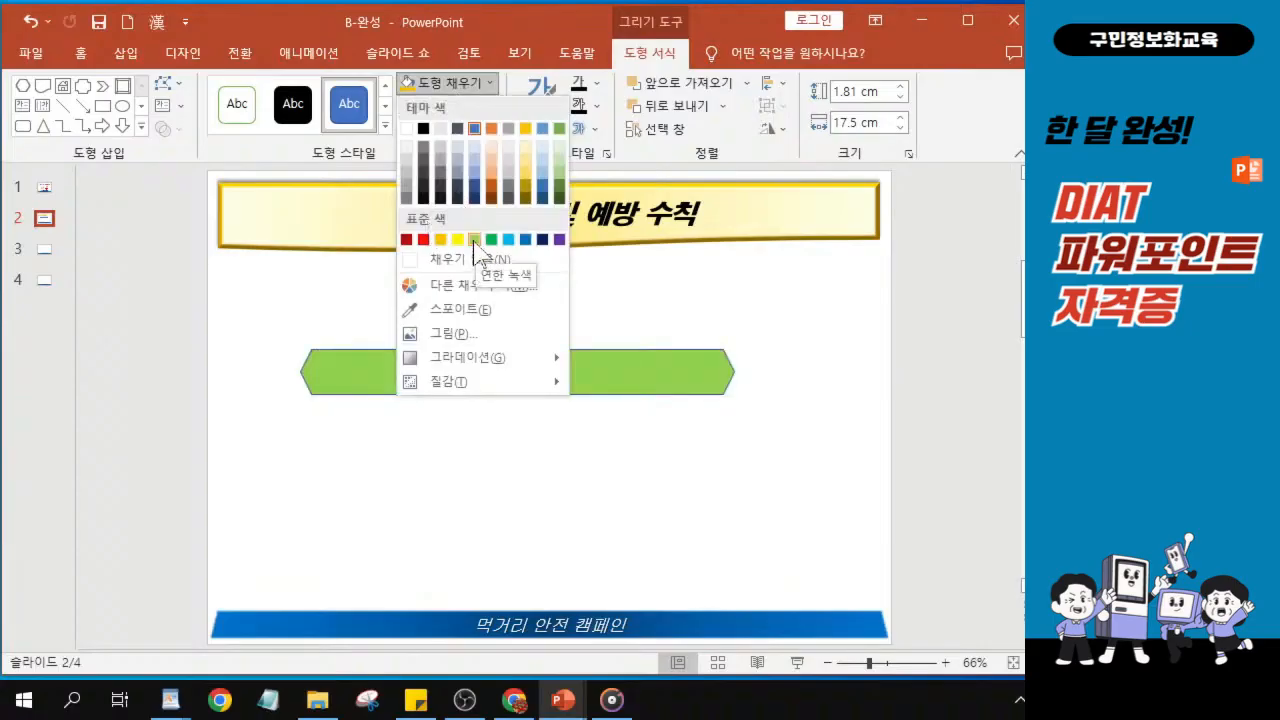
{"action": "left_click", "coordinate": [475, 244]}
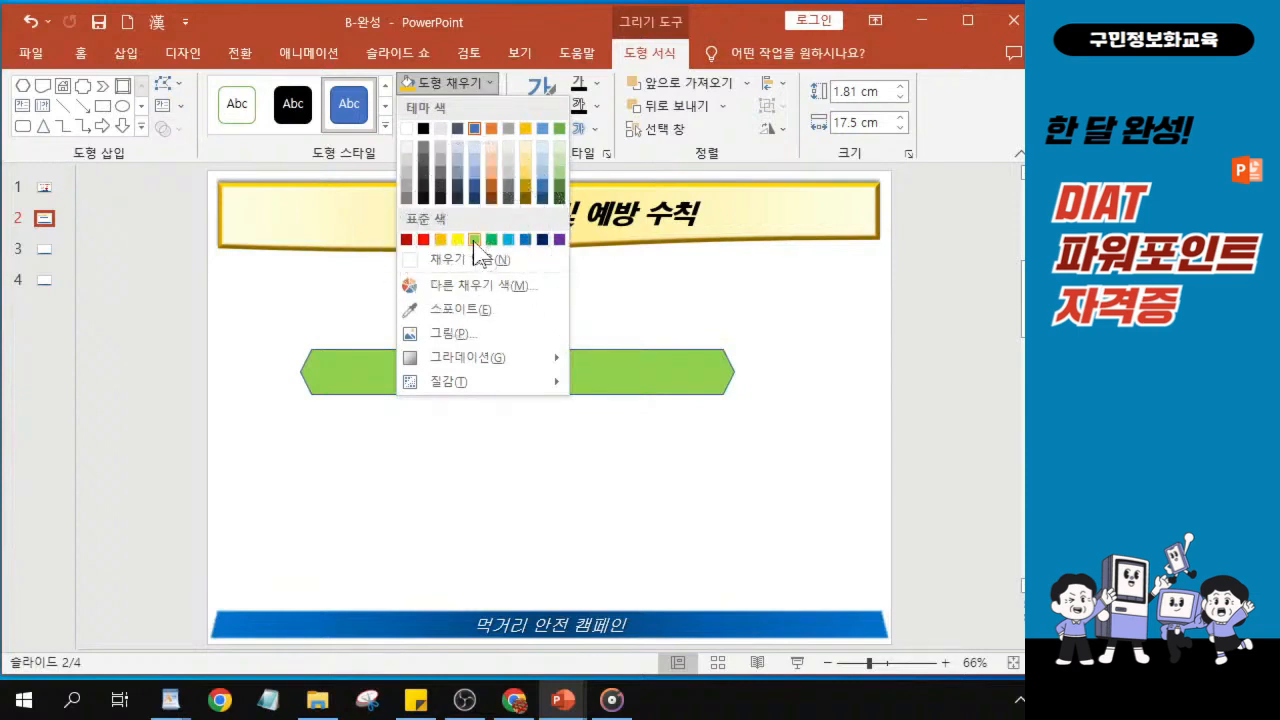
{"action": "left_click", "coordinate": [475, 244]}
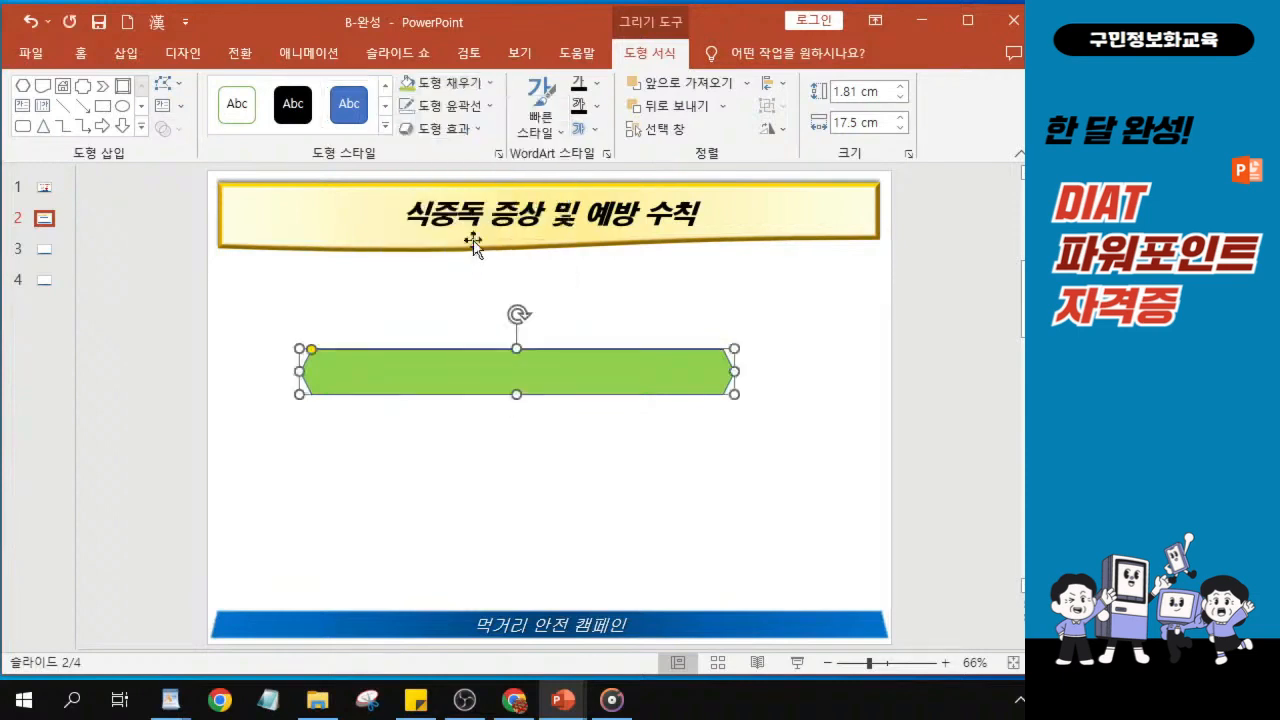
Step: Apply the dark gradient variation that radiates from the centre to the hexagon's green fill
{"action": "left_click", "coordinate": [455, 90]}
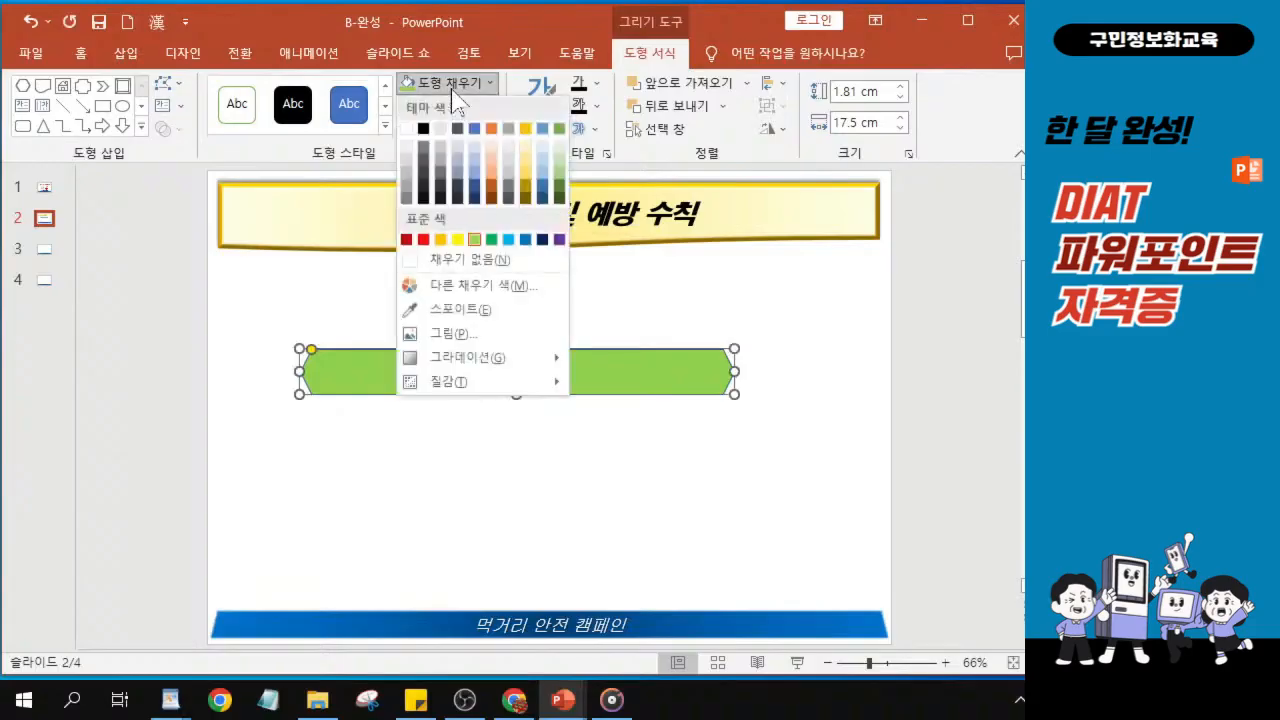
{"action": "mouse_move", "coordinate": [480, 360]}
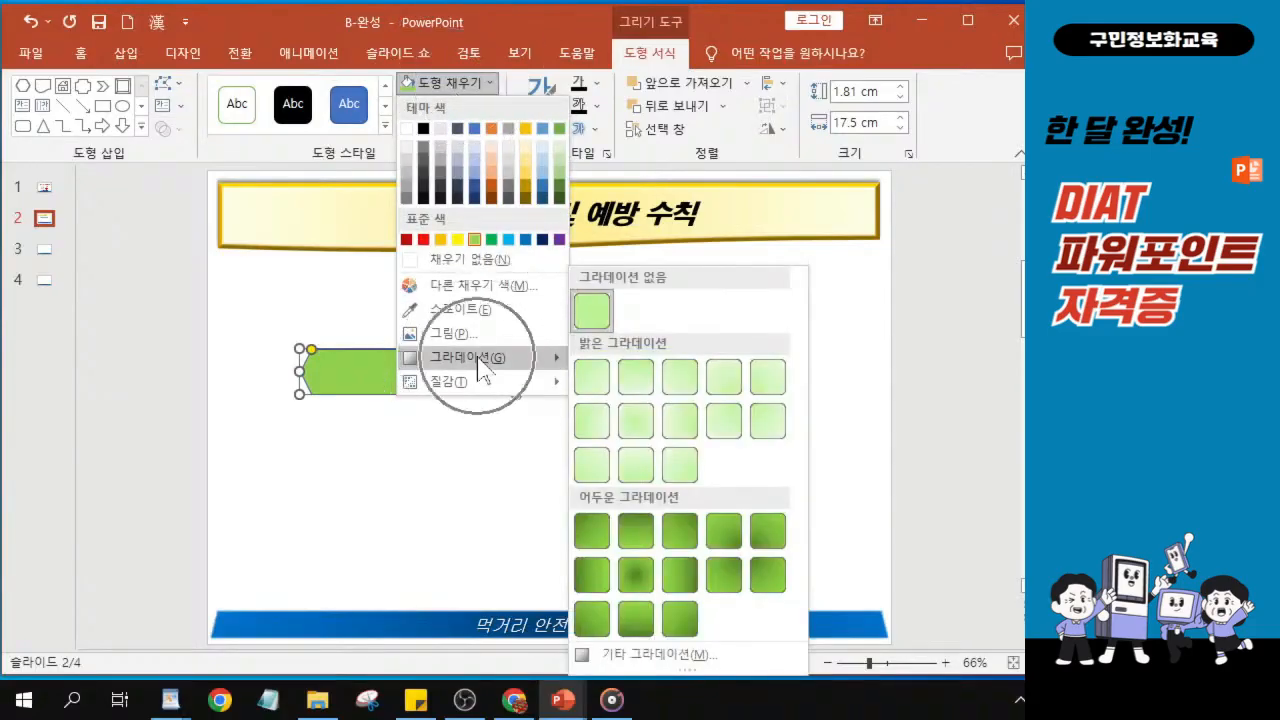
{"action": "left_click", "coordinate": [643, 588]}
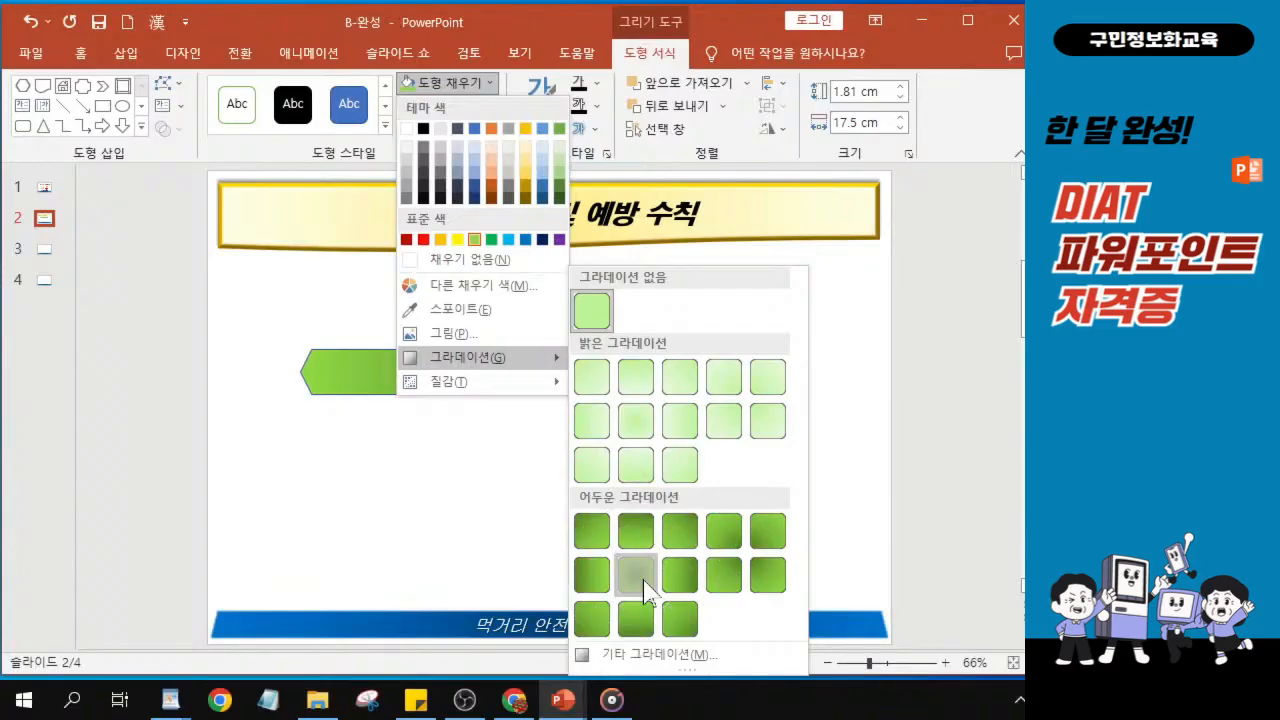
{"action": "left_click", "coordinate": [636, 574]}
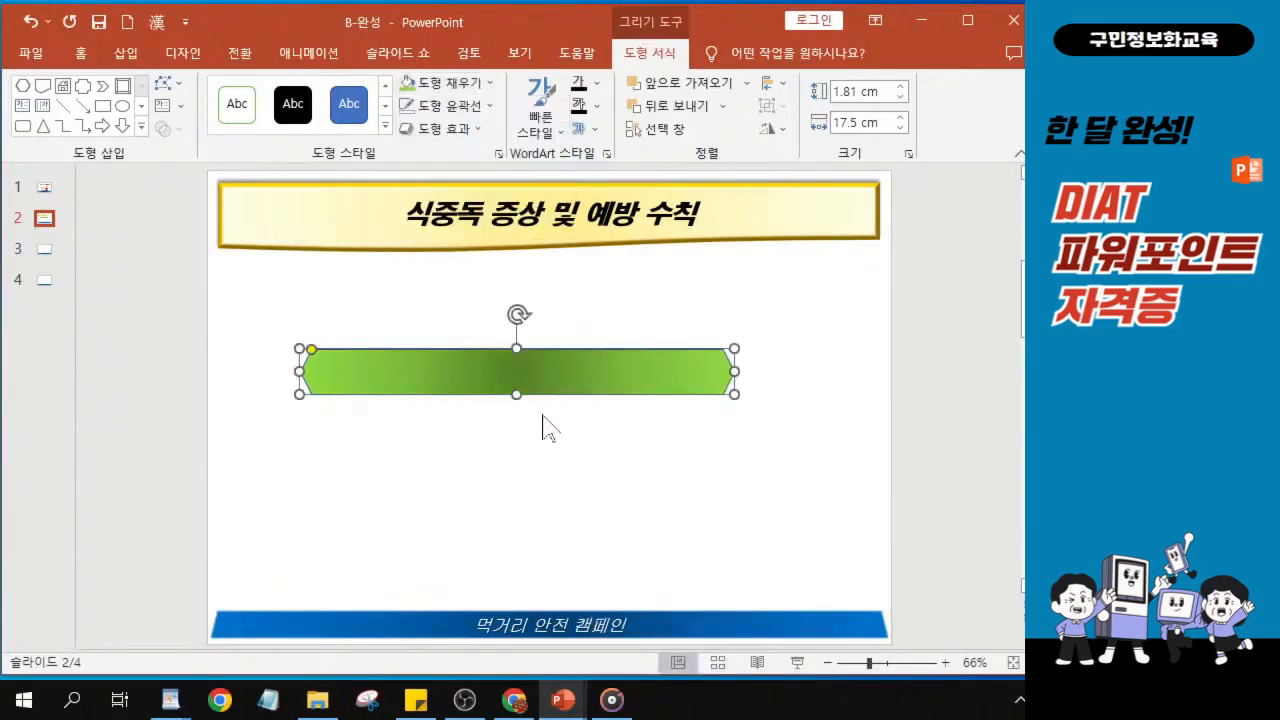
Step: Remove the hexagon's outline with the no-outline option (윤곽선 없음)
{"action": "left_click", "coordinate": [462, 116]}
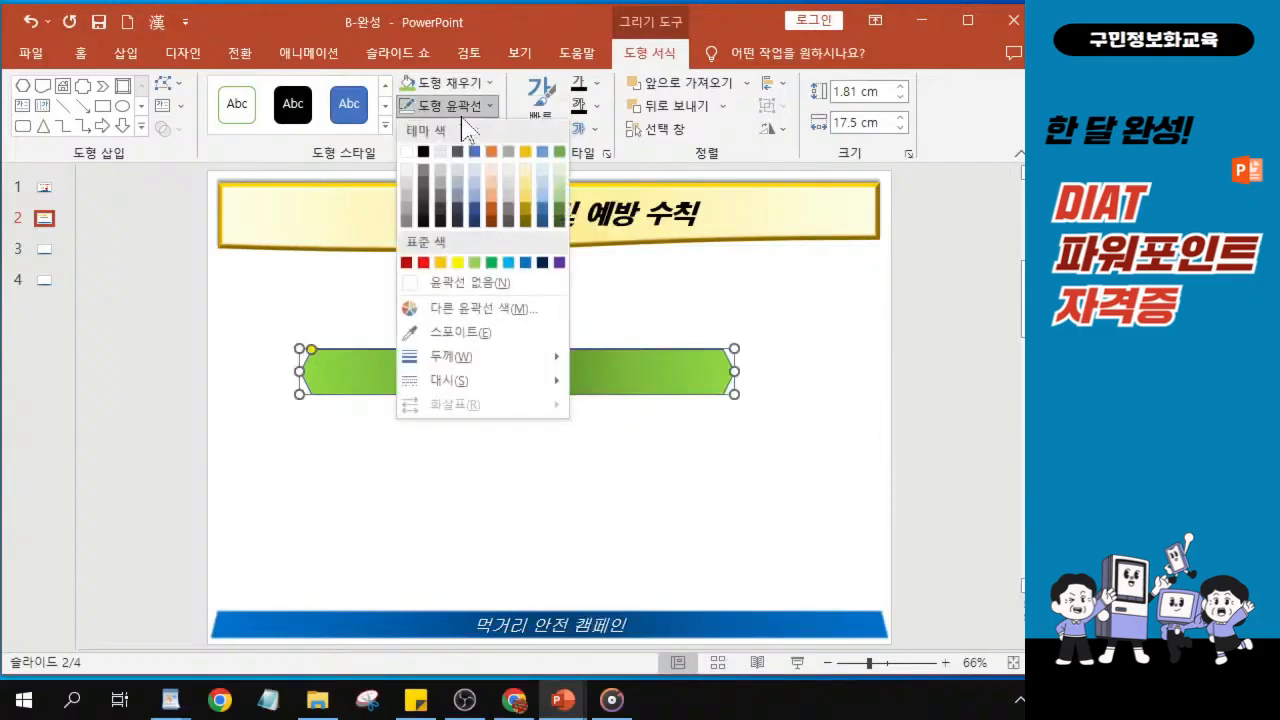
{"action": "left_click", "coordinate": [416, 290]}
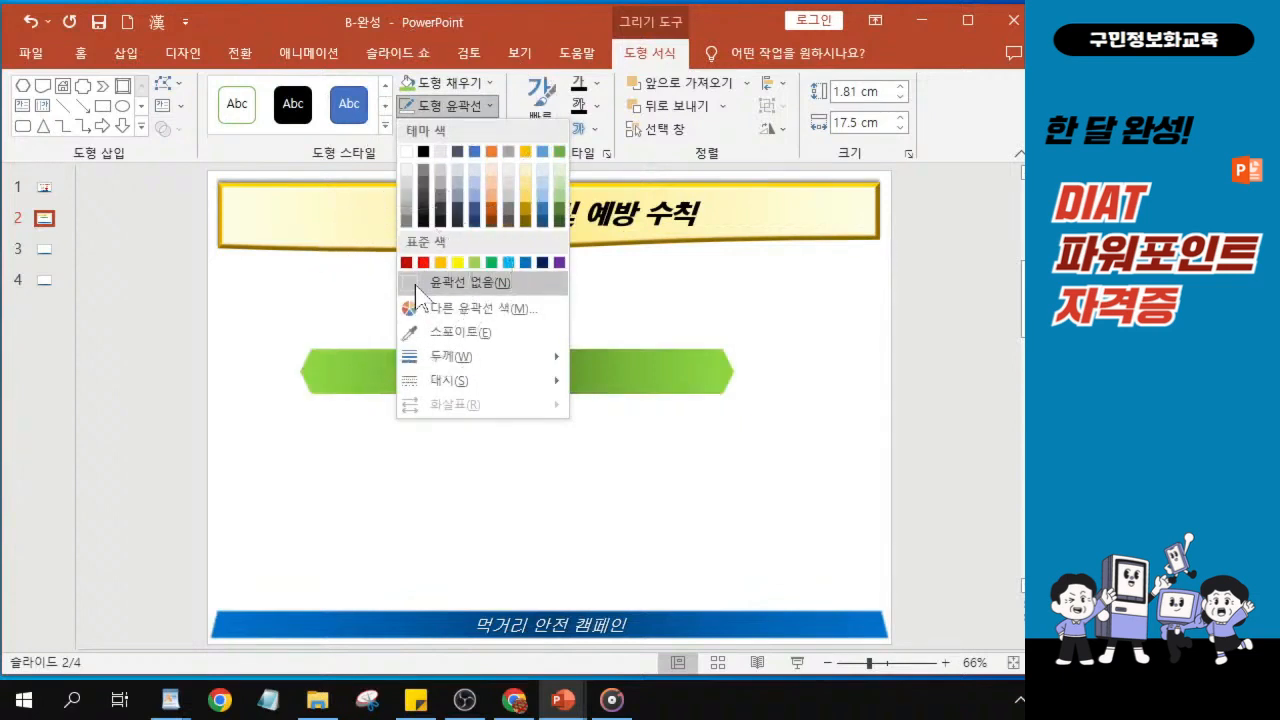
{"action": "left_click", "coordinate": [416, 286]}
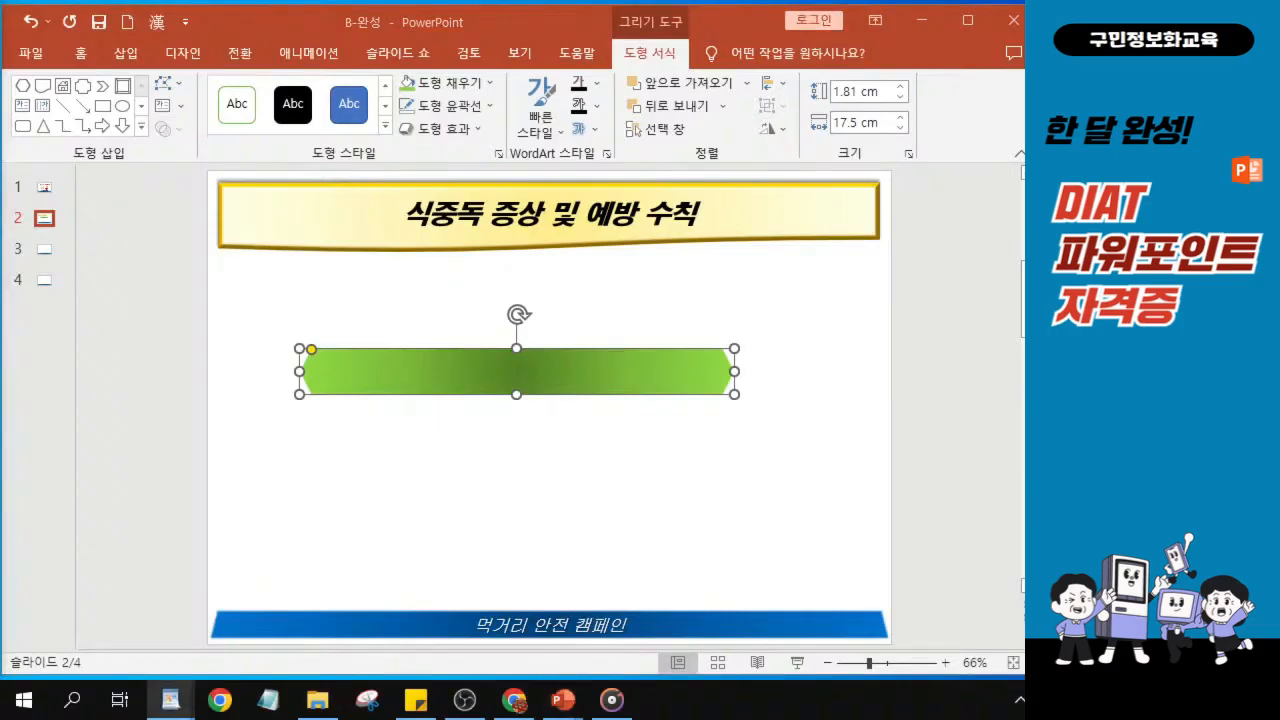
Step: Apply the second perspective (원근감) shadow preset to the hexagon
{"action": "left_click", "coordinate": [460, 135]}
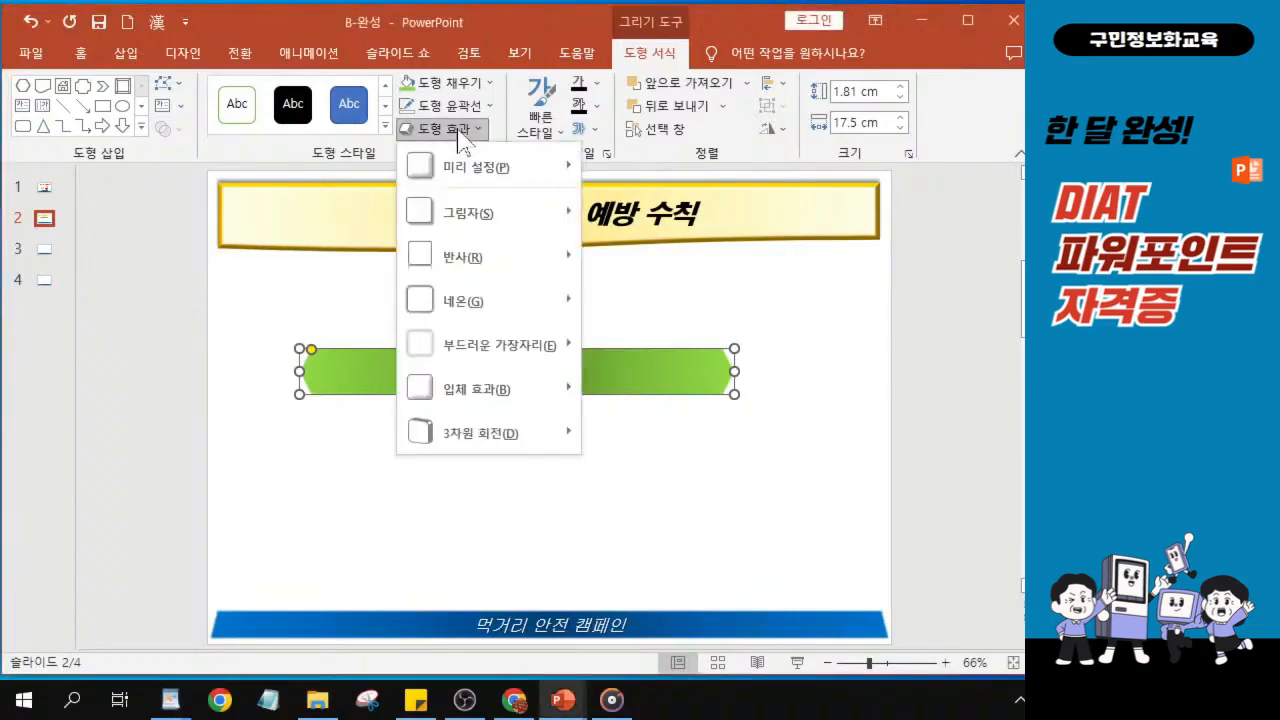
{"action": "left_click", "coordinate": [476, 216]}
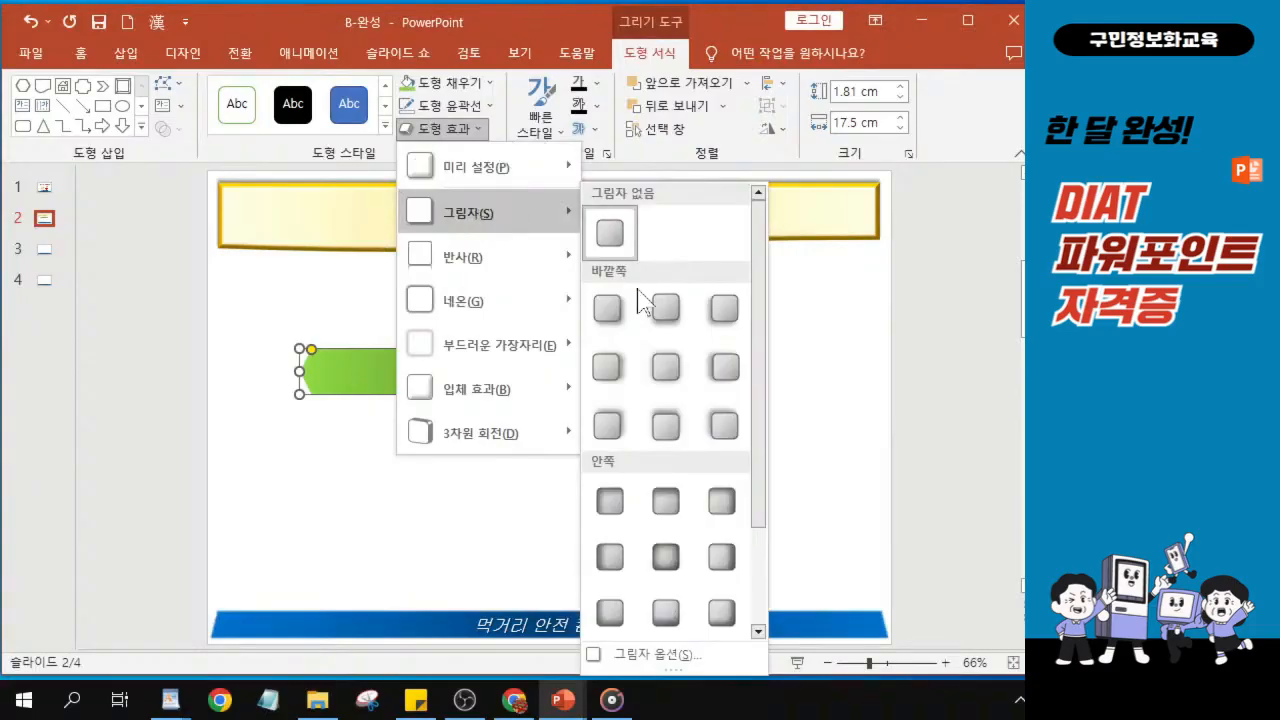
{"action": "scroll", "coordinate": [765, 415], "scroll_direction": "down", "scroll_amount": 3}
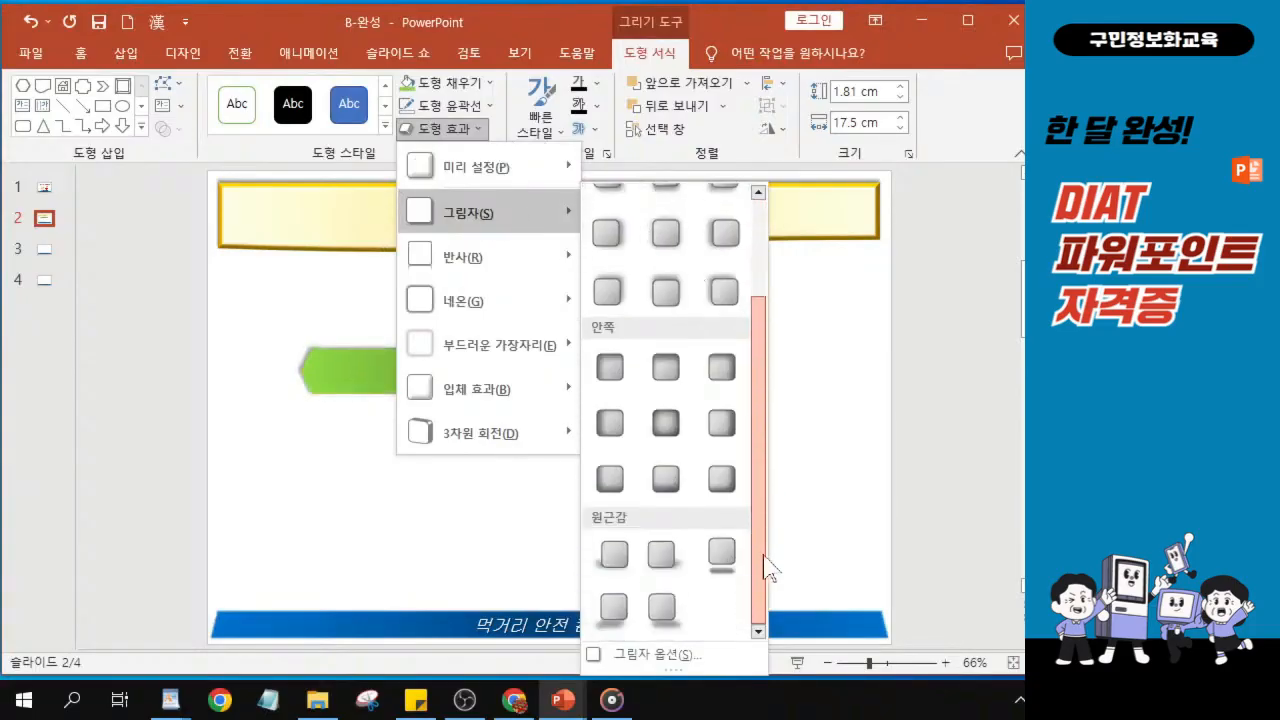
{"action": "scroll", "coordinate": [766, 406], "scroll_direction": "up", "scroll_amount": 3}
{"action": "scroll", "coordinate": [755, 470], "scroll_direction": "down", "scroll_amount": 2}
{"action": "scroll", "coordinate": [748, 518], "scroll_direction": "down", "scroll_amount": 1}
{"action": "scroll", "coordinate": [757, 410], "scroll_direction": "up", "scroll_amount": 3}
{"action": "scroll", "coordinate": [757, 410], "scroll_direction": "down", "scroll_amount": 3}
{"action": "scroll", "coordinate": [748, 405], "scroll_direction": "up", "scroll_amount": 3}
{"action": "scroll", "coordinate": [745, 400], "scroll_direction": "down", "scroll_amount": 3}
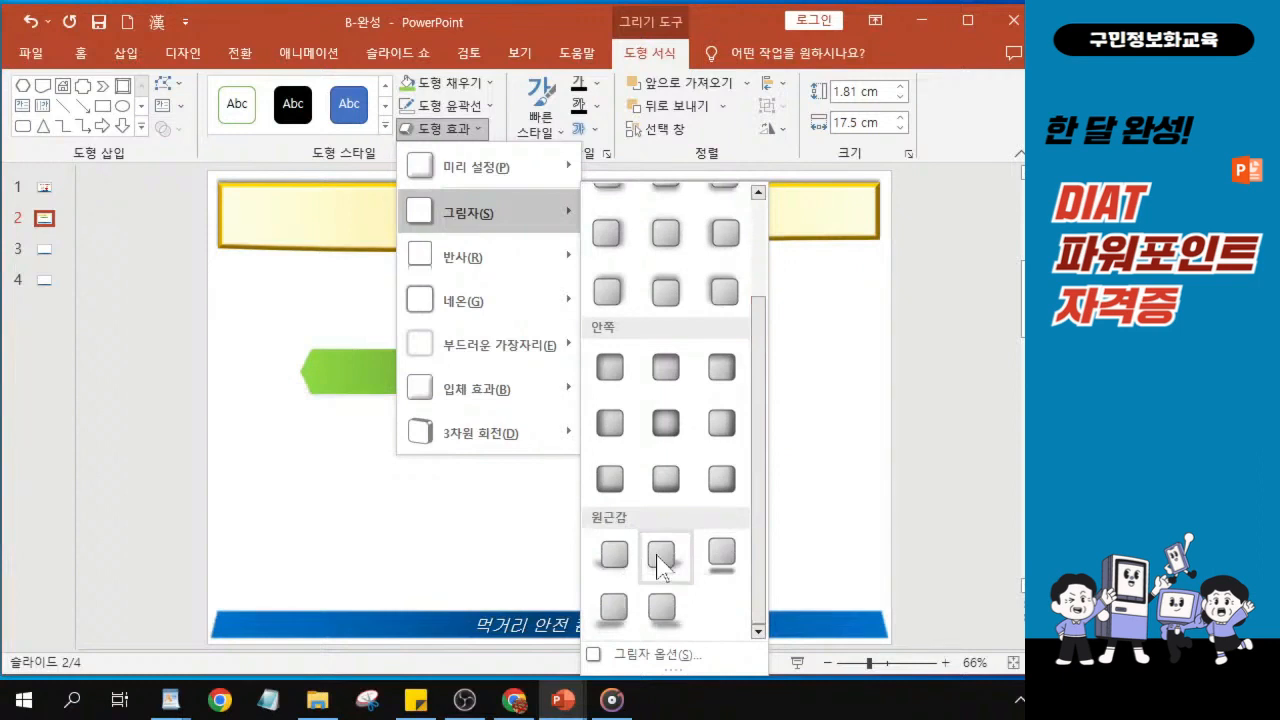
{"action": "left_click", "coordinate": [658, 558]}
{"action": "left_click", "coordinate": [659, 562]}
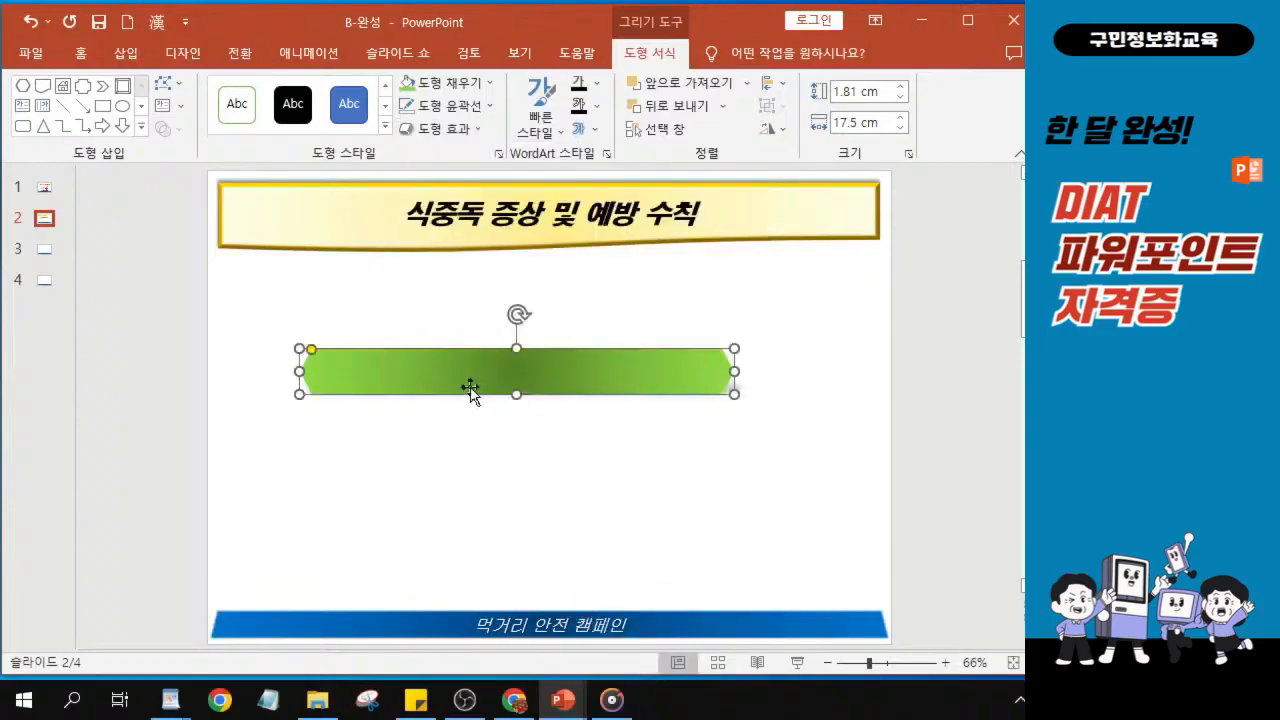
Step: Give the hexagon the fourth bevel (입체 효과) preset in the first row
{"action": "left_click", "coordinate": [451, 130]}
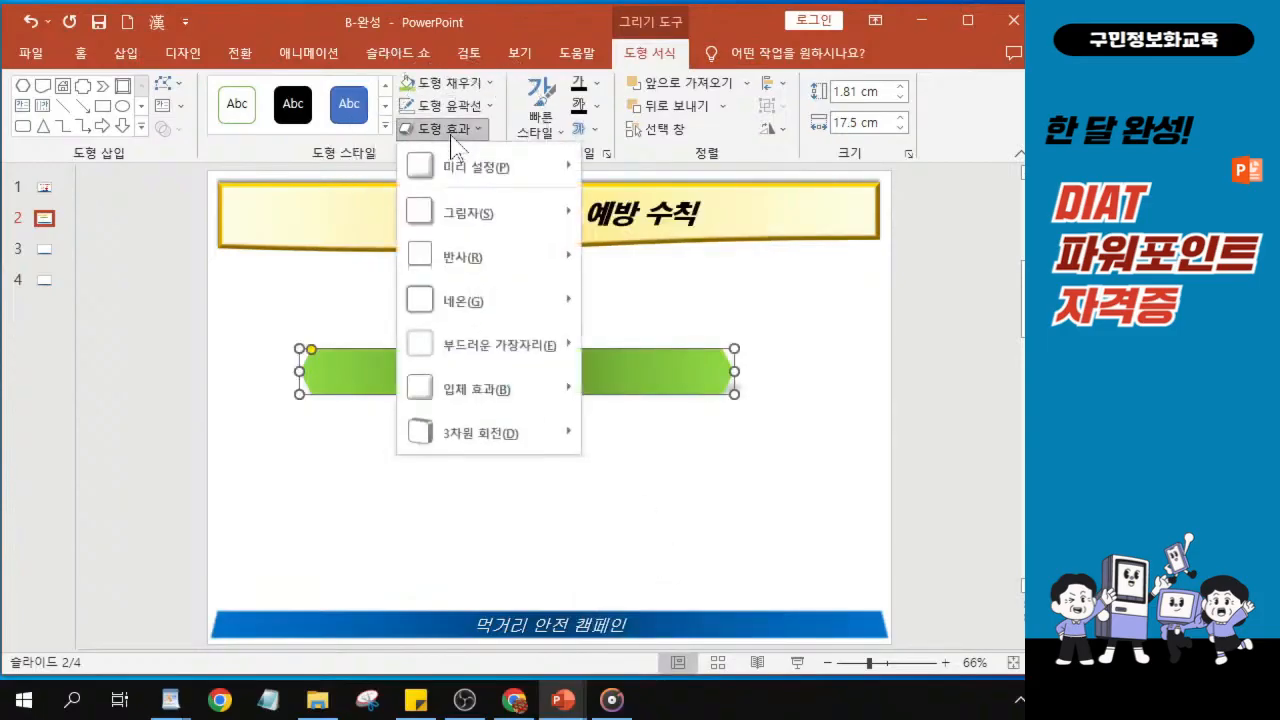
{"action": "left_click", "coordinate": [481, 391]}
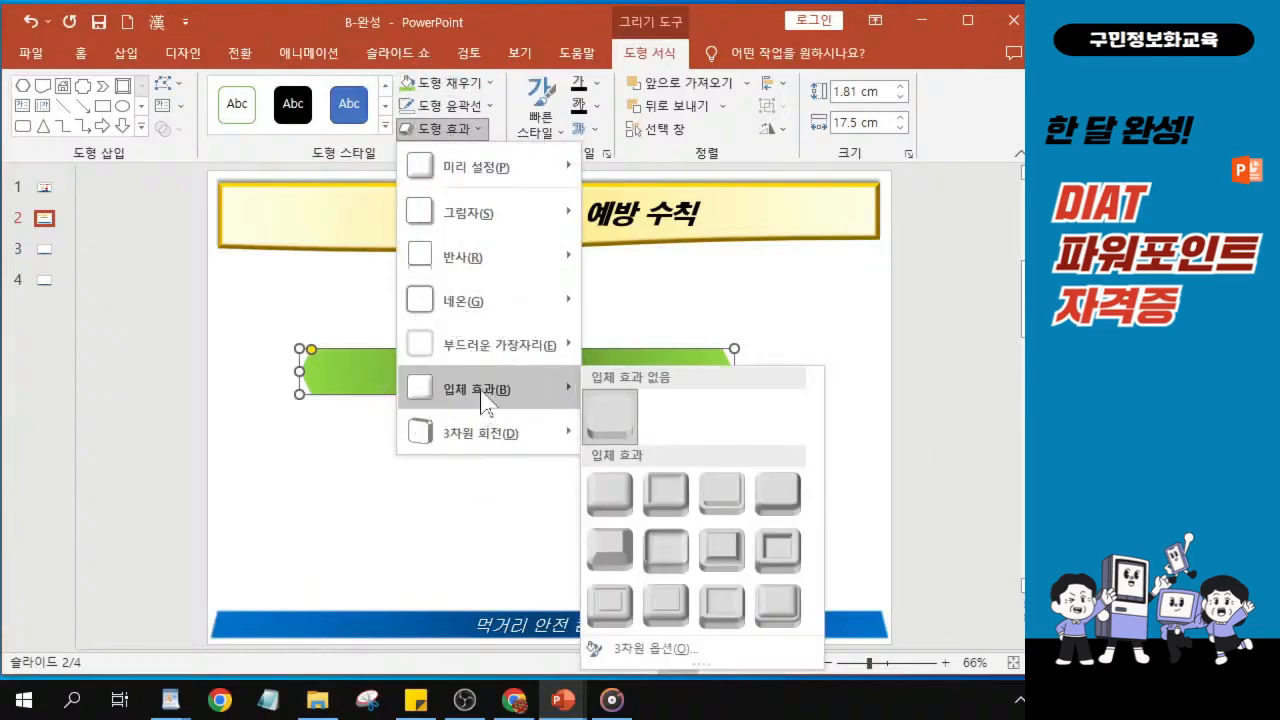
{"action": "key", "text": "alt+Tab"}
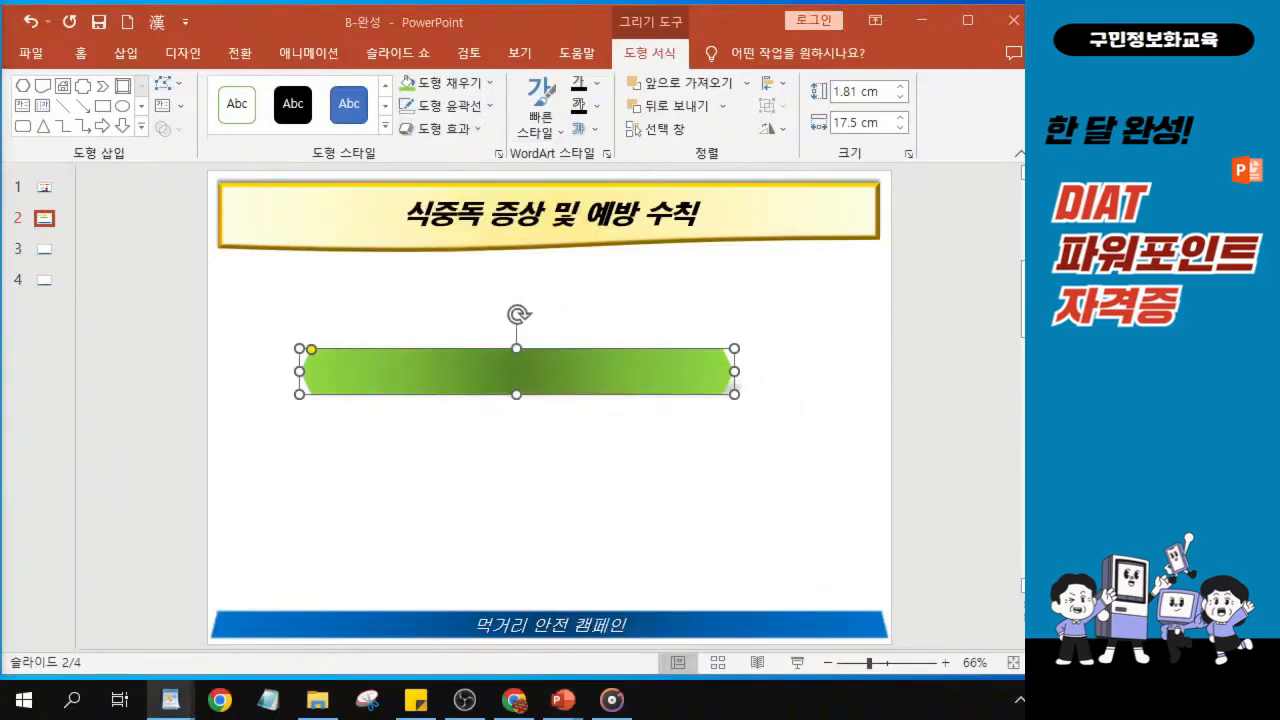
{"action": "left_click", "coordinate": [460, 130]}
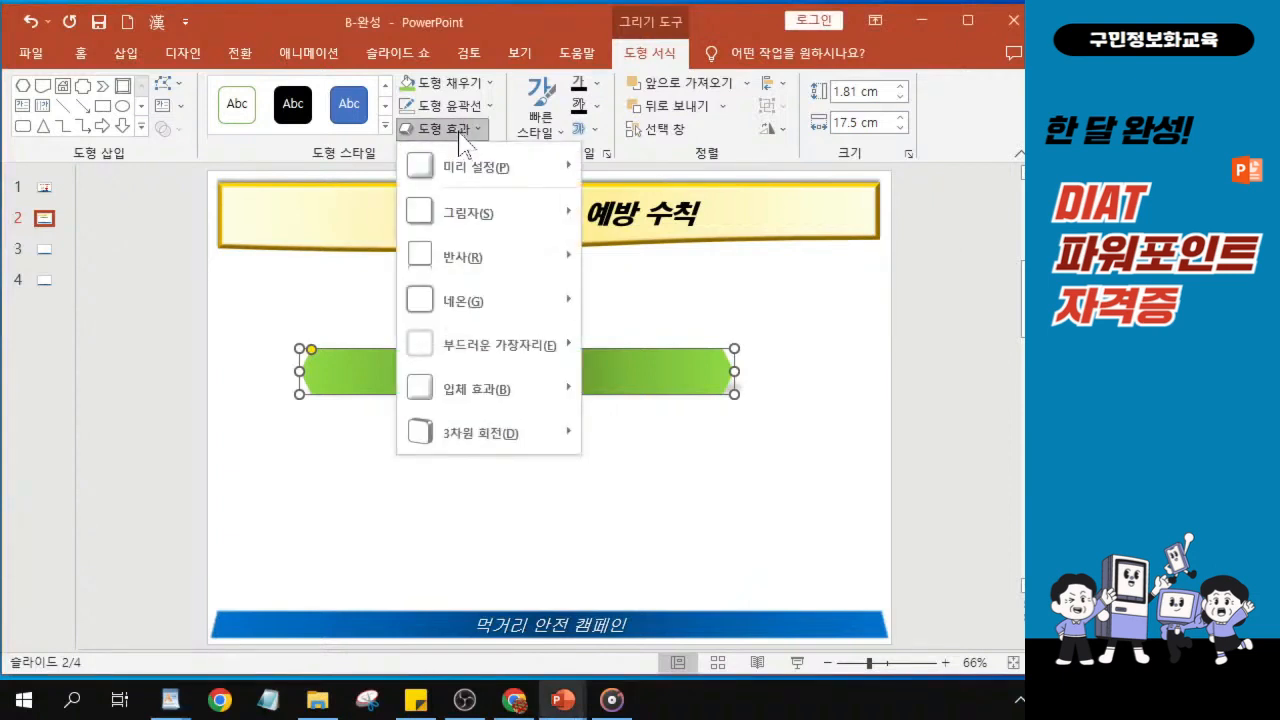
{"action": "mouse_move", "coordinate": [484, 389]}
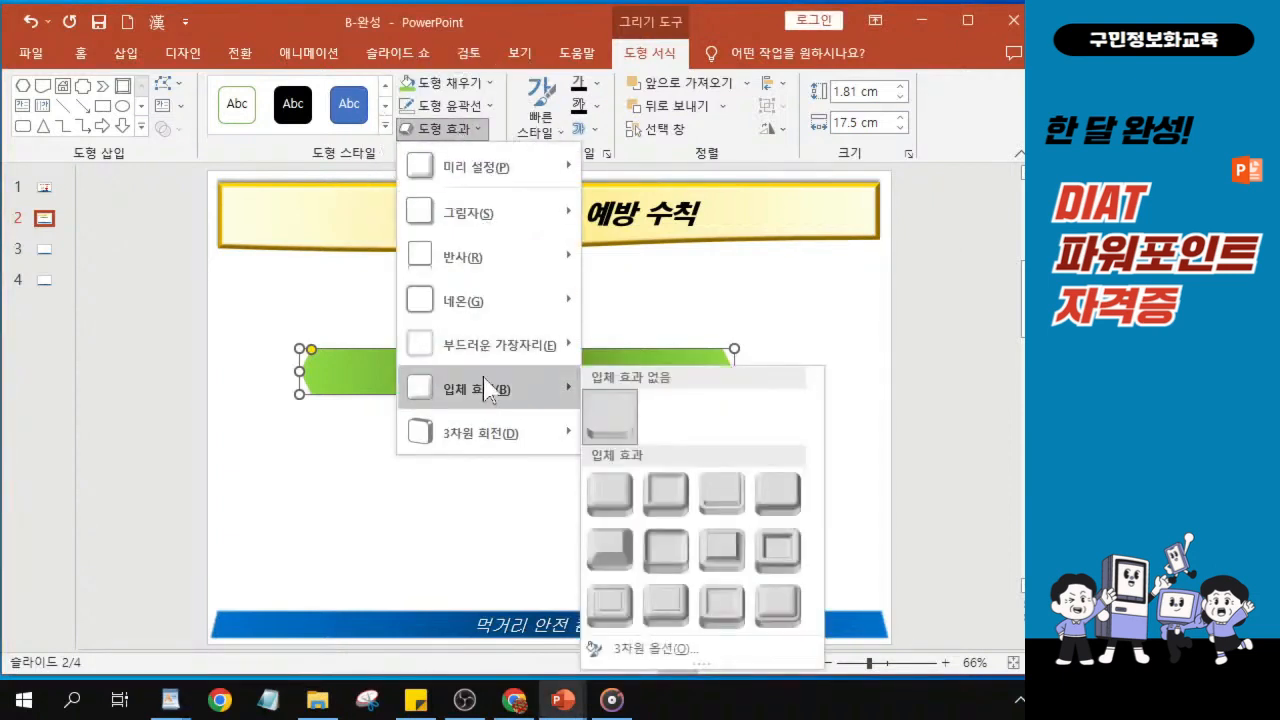
{"action": "left_click", "coordinate": [780, 500]}
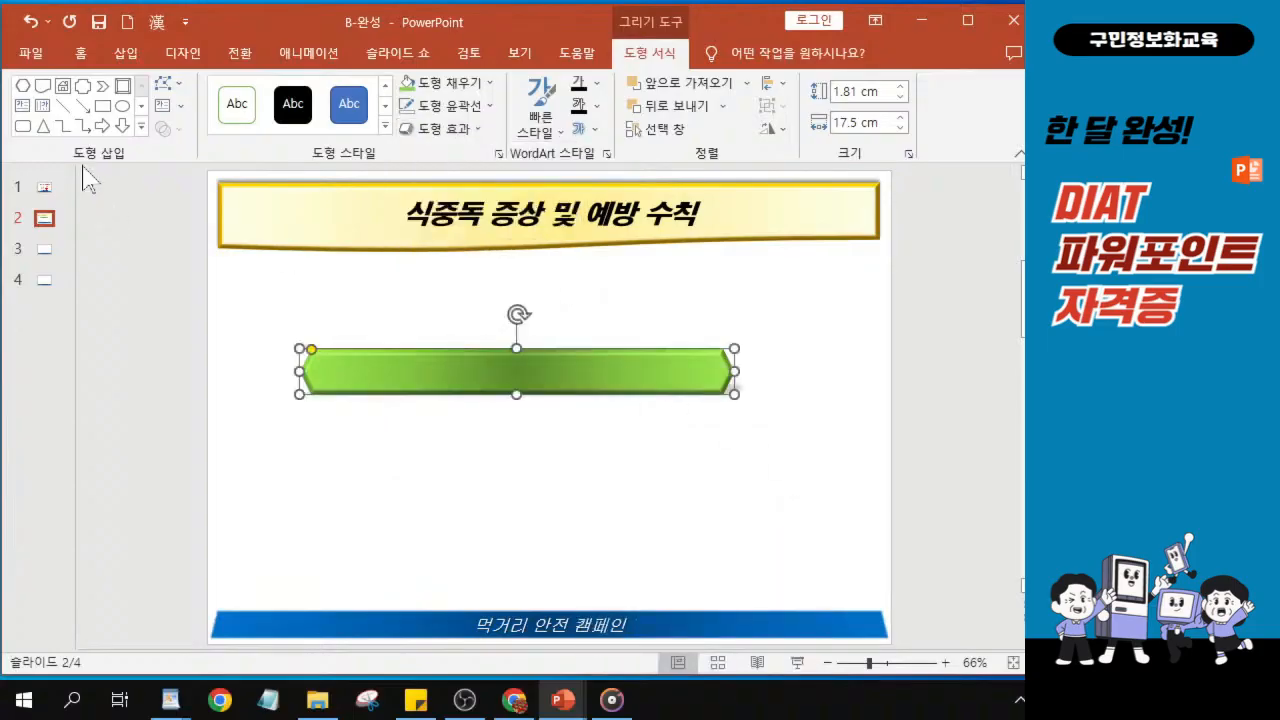
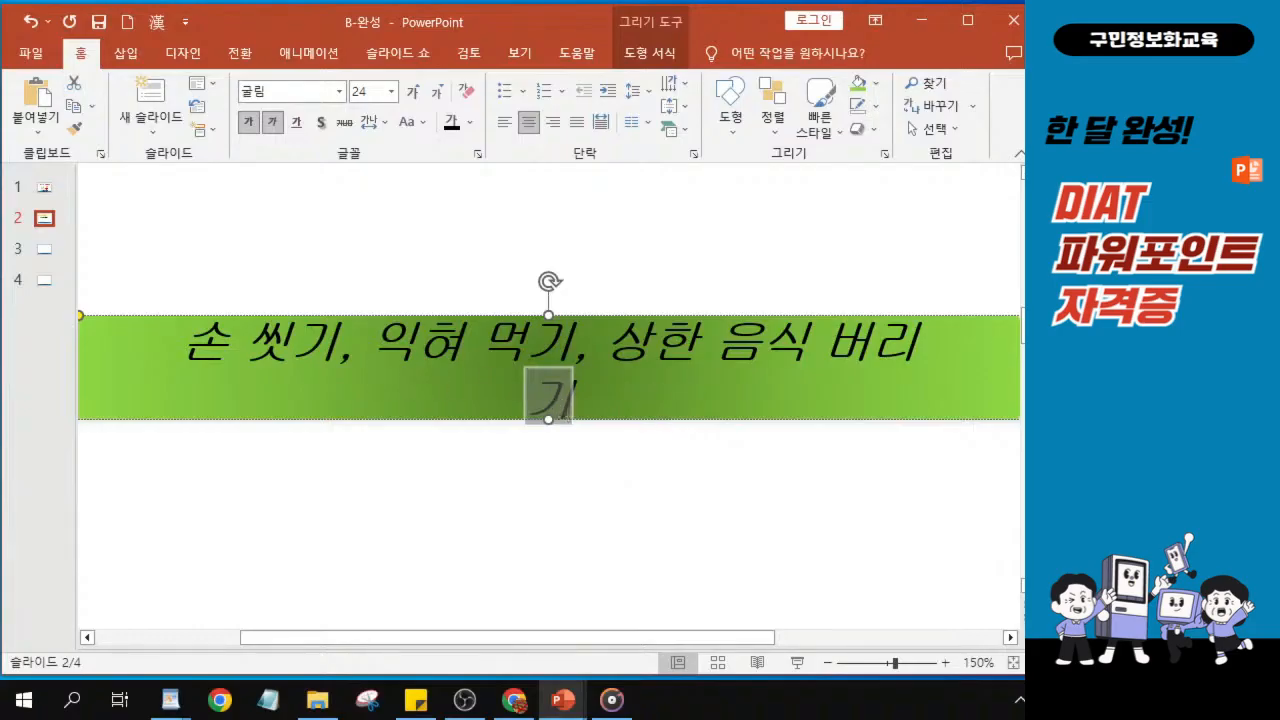
Step: Widen the hexagon to the left until its text fits on one line, and slightly adjust its position and height
{"action": "scroll", "coordinate": [692, 369], "scroll_direction": "down", "scroll_amount": 2}
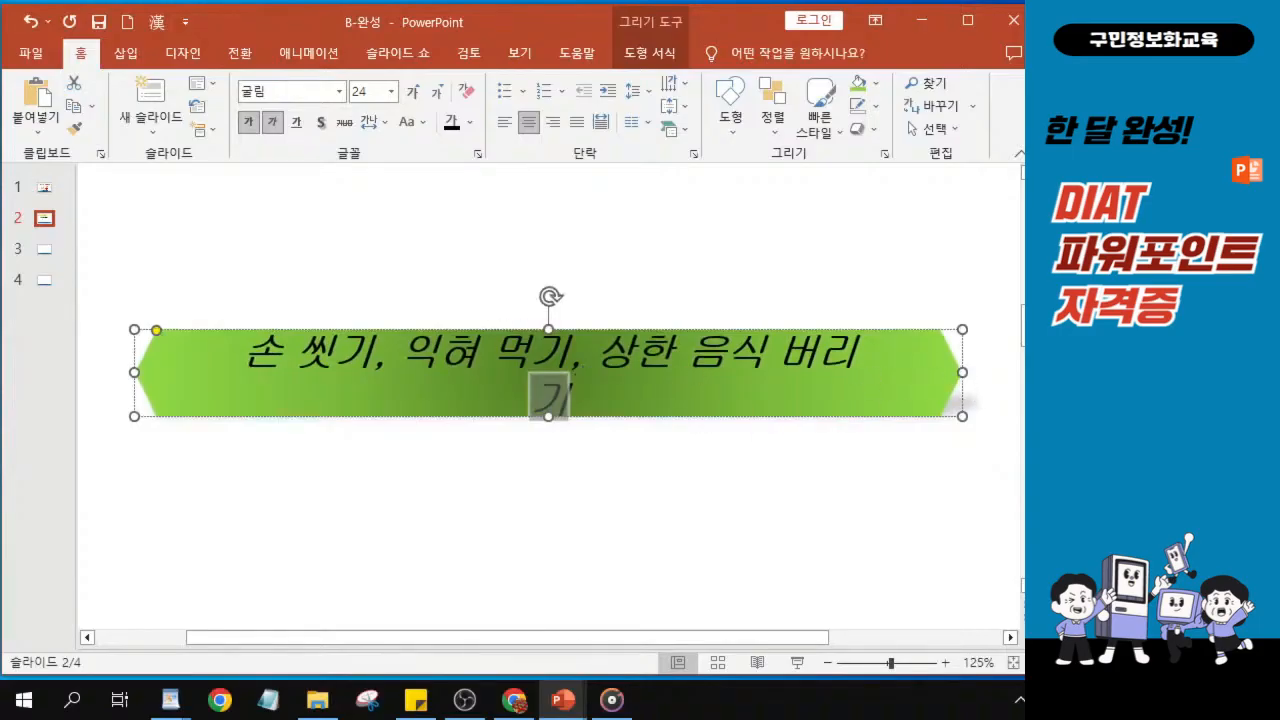
{"action": "scroll", "coordinate": [687, 385], "scroll_direction": "down", "scroll_amount": 2}
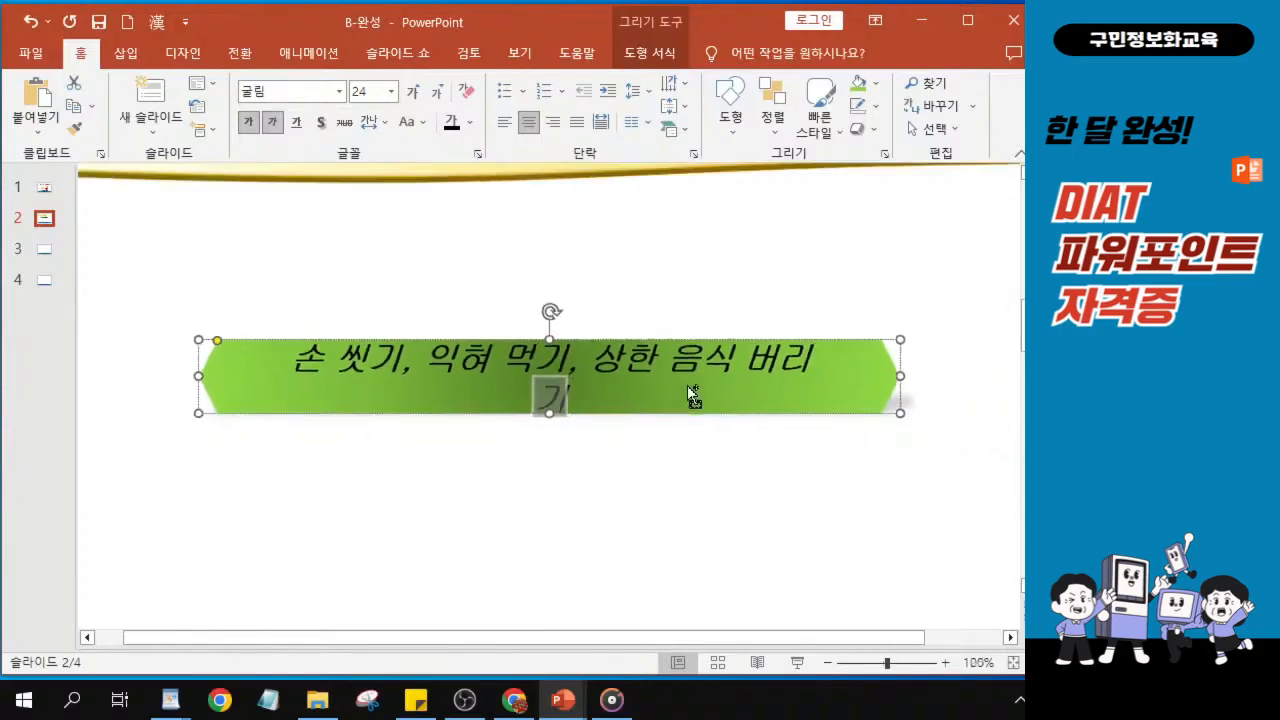
{"action": "scroll", "coordinate": [687, 385], "scroll_direction": "down", "scroll_amount": 3}
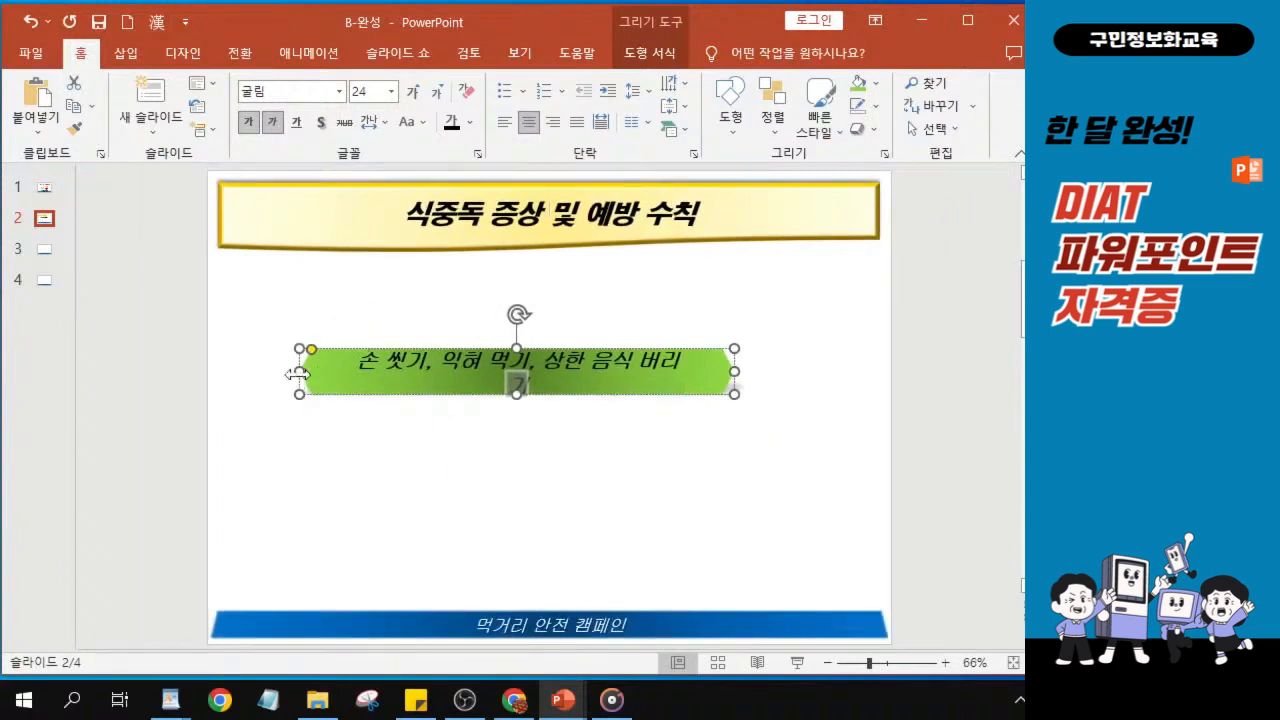
{"action": "left_click_drag", "start_coordinate": [298, 374], "coordinate": [280, 374]}
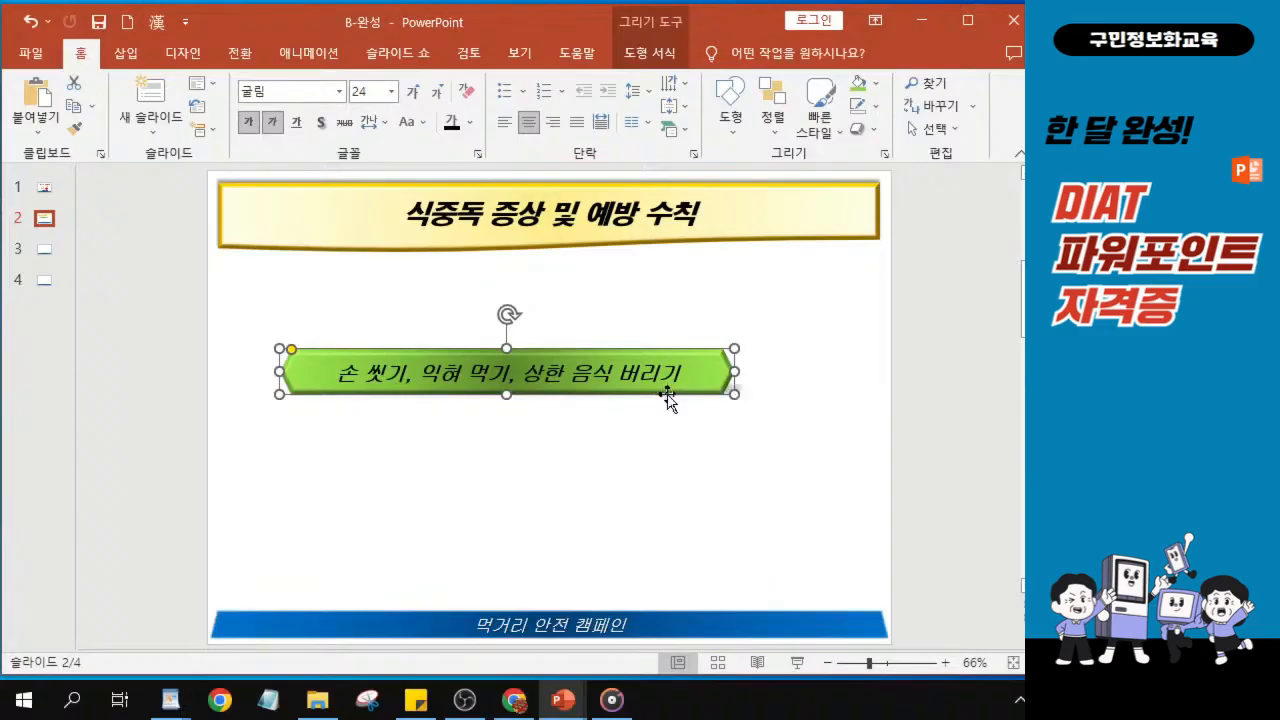
{"action": "left_click_drag", "start_coordinate": [677, 397], "coordinate": [690, 389]}
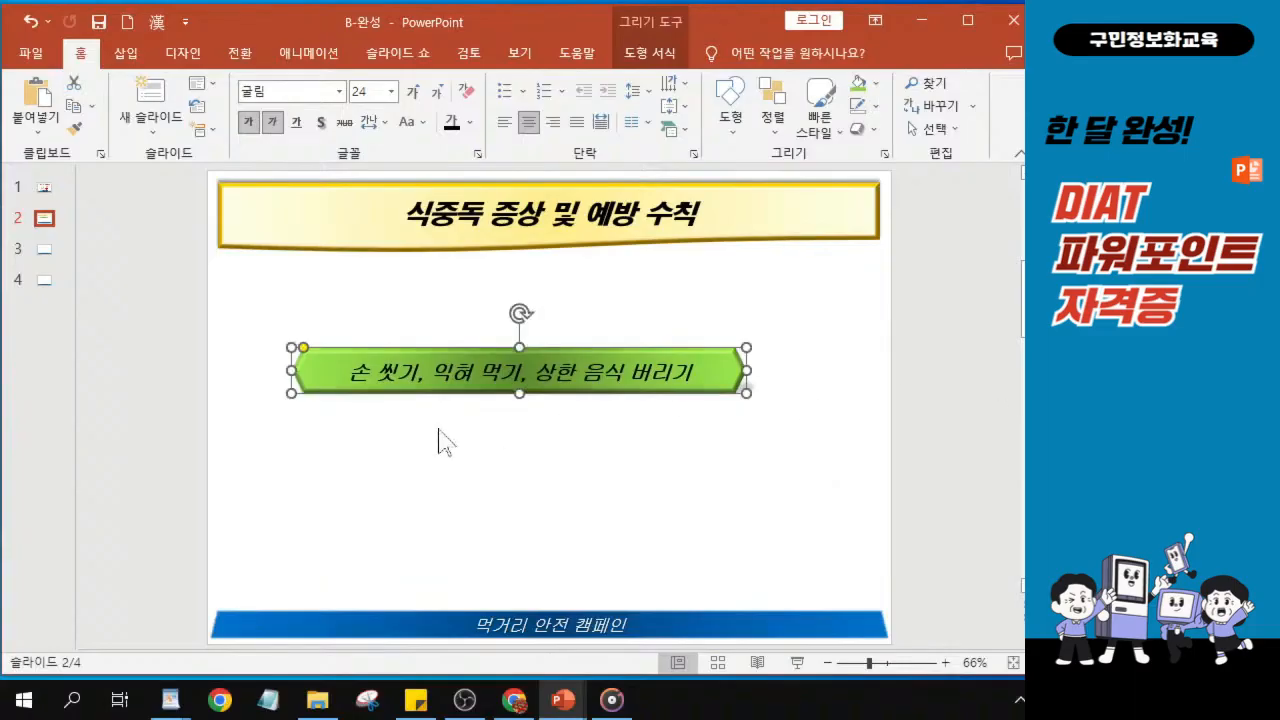
{"action": "left_click_drag", "start_coordinate": [519, 393], "coordinate": [517, 391]}
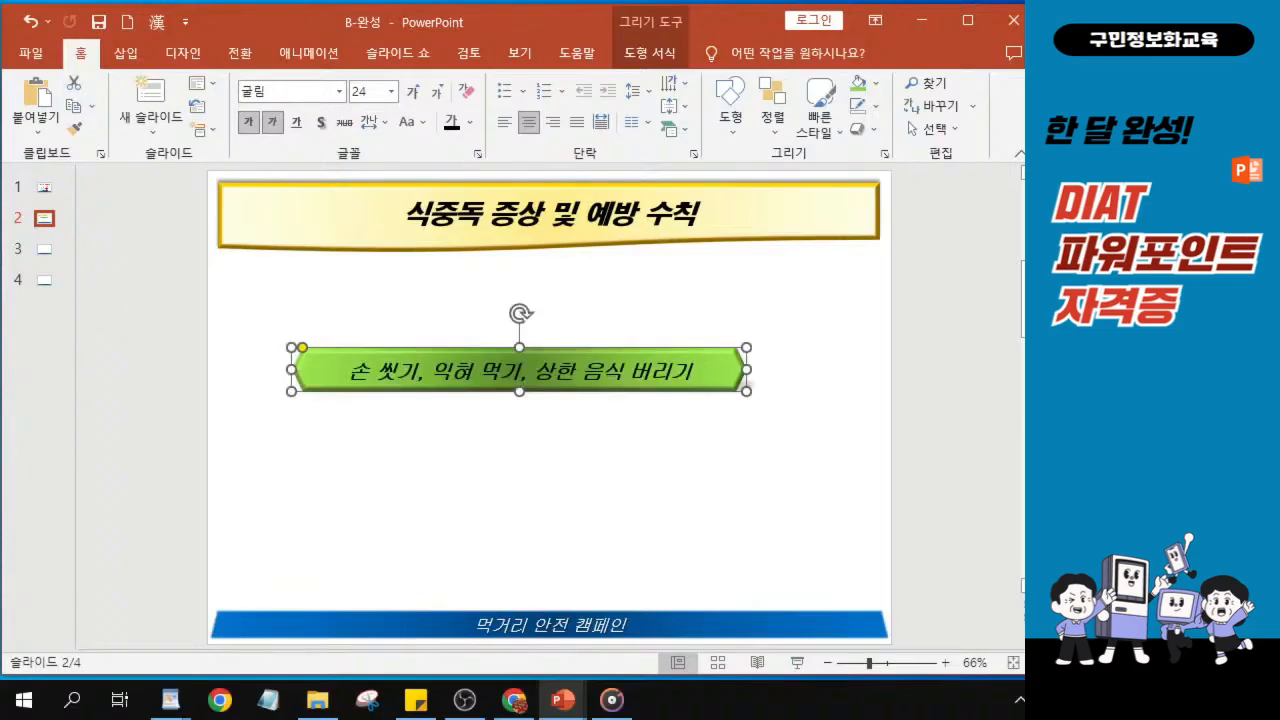
Step: Draw a plaque shape about 7.1 cm wide and 2.06 cm high above the hexagon's left part and nudge it down slightly
{"action": "key", "text": "alt+Tab"}
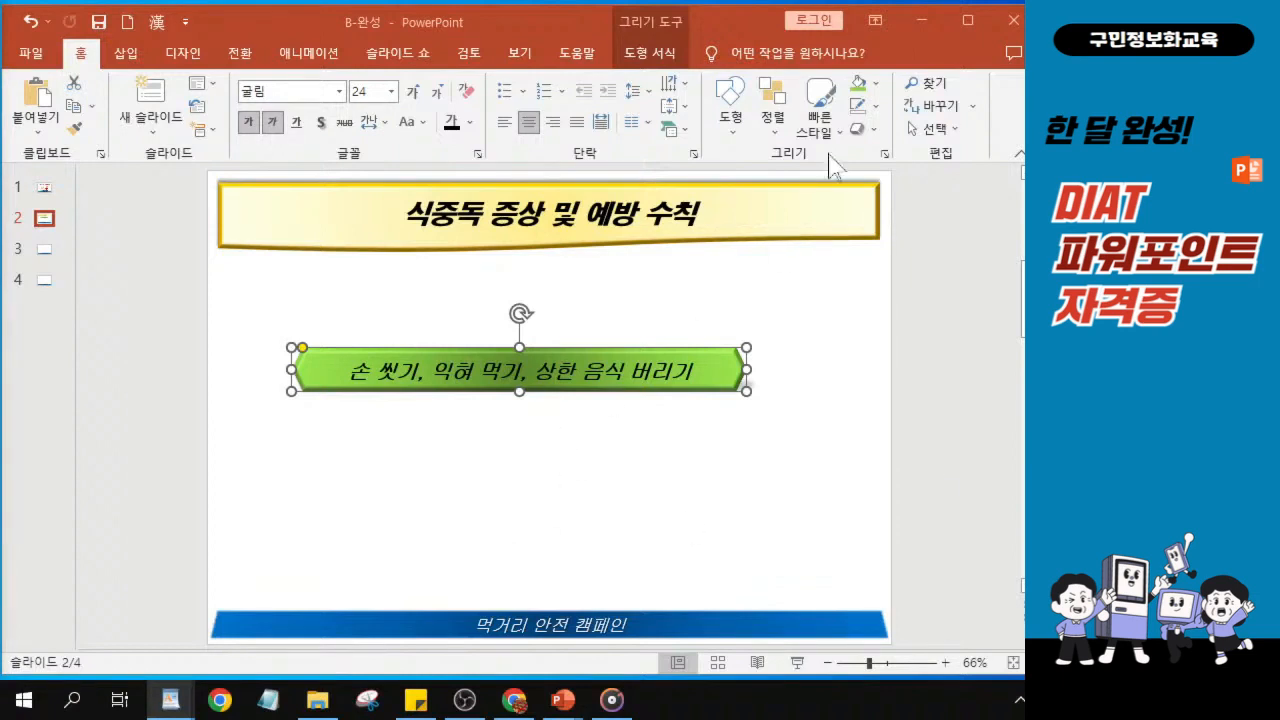
{"action": "left_click", "coordinate": [732, 120]}
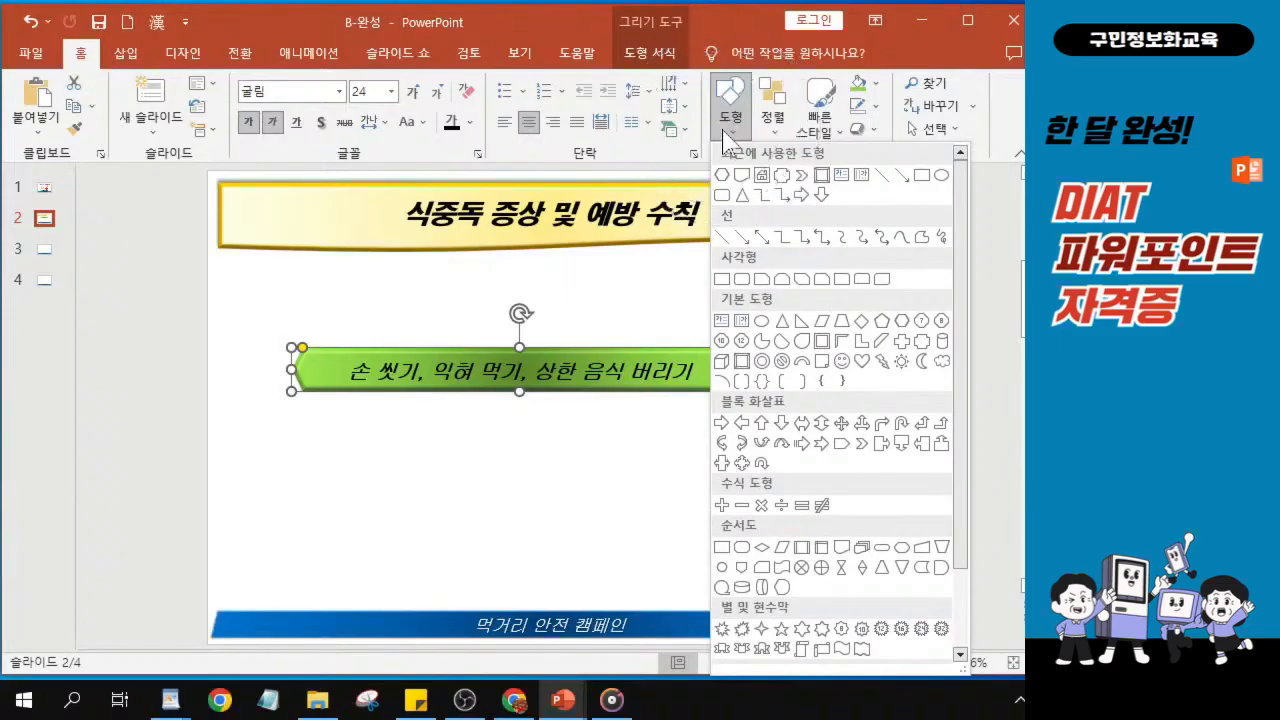
{"action": "left_click", "coordinate": [922, 342]}
{"action": "key", "text": "ctrl"}
{"action": "left_click", "coordinate": [926, 347]}
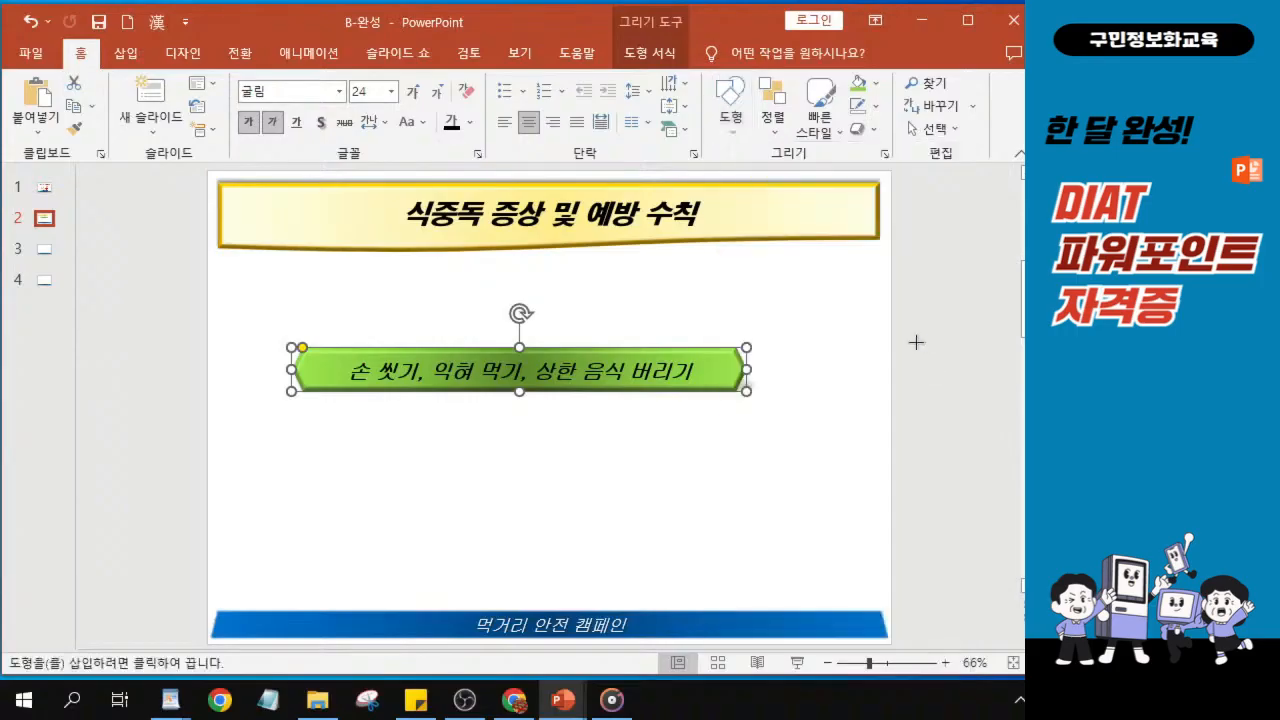
{"action": "key", "text": "ctrl"}
{"action": "left_click_drag", "start_coordinate": [244, 273], "coordinate": [424, 323]}
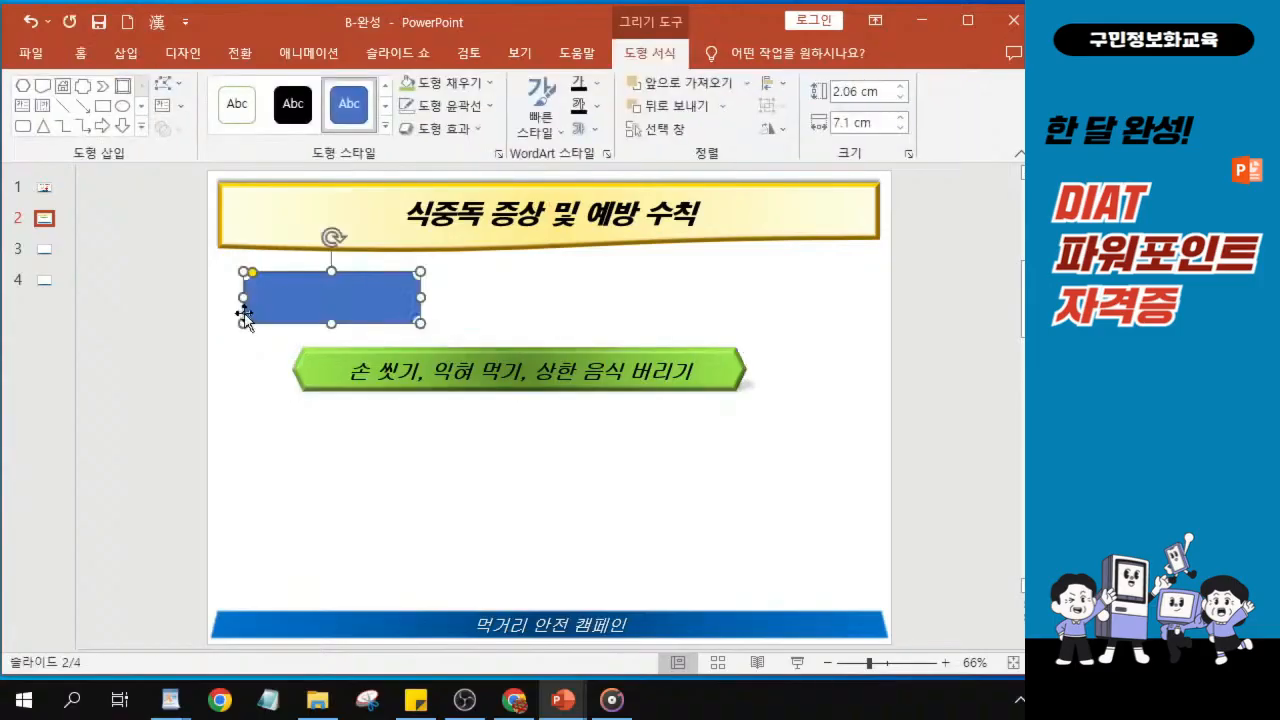
{"action": "left_click_drag", "start_coordinate": [332, 305], "coordinate": [336, 311]}
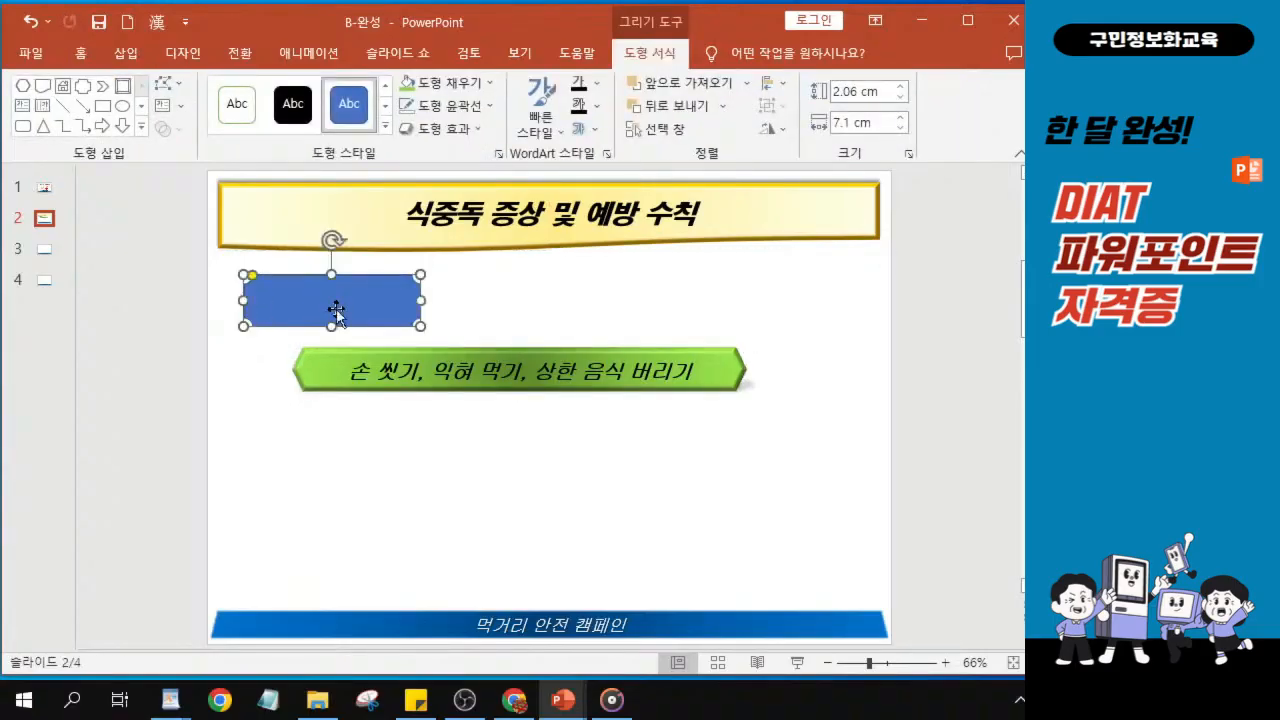
Step: Resize the plaque to about 6.01 cm wide and 2.12 cm high and position it above the hexagon's left part
{"action": "key", "text": "Escape"}
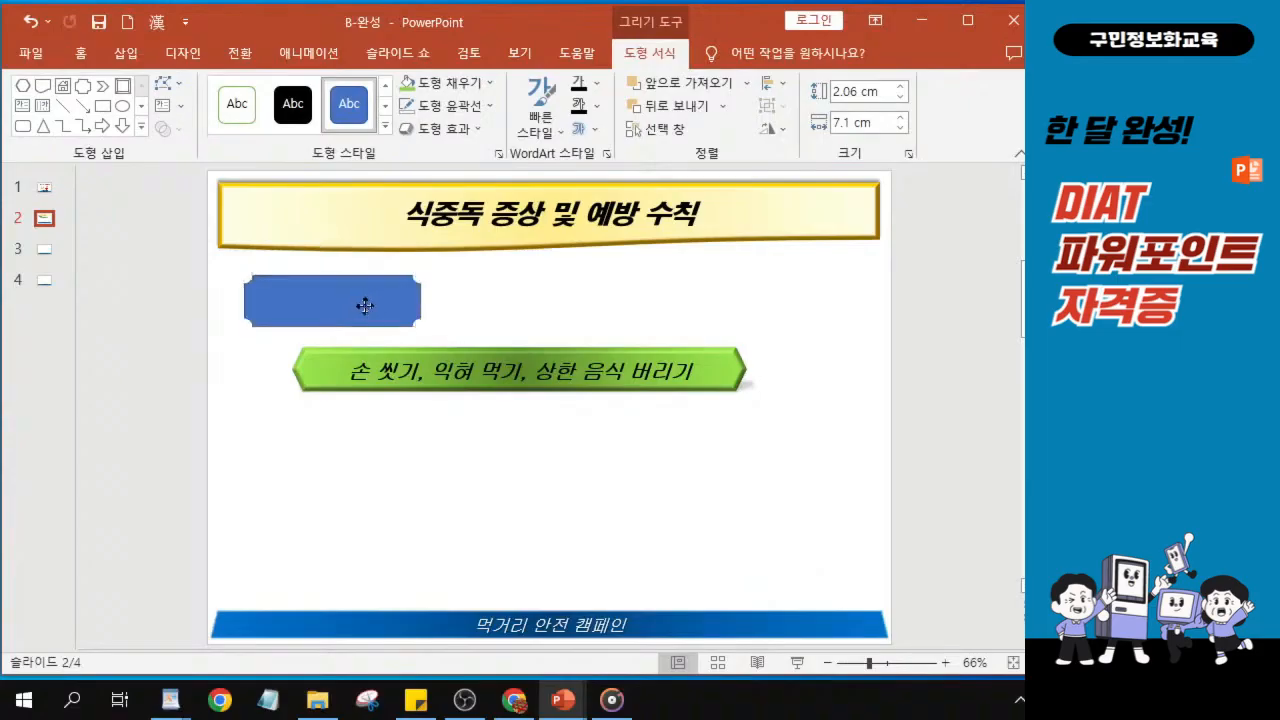
{"action": "left_click_drag", "start_coordinate": [365, 306], "coordinate": [403, 298]}
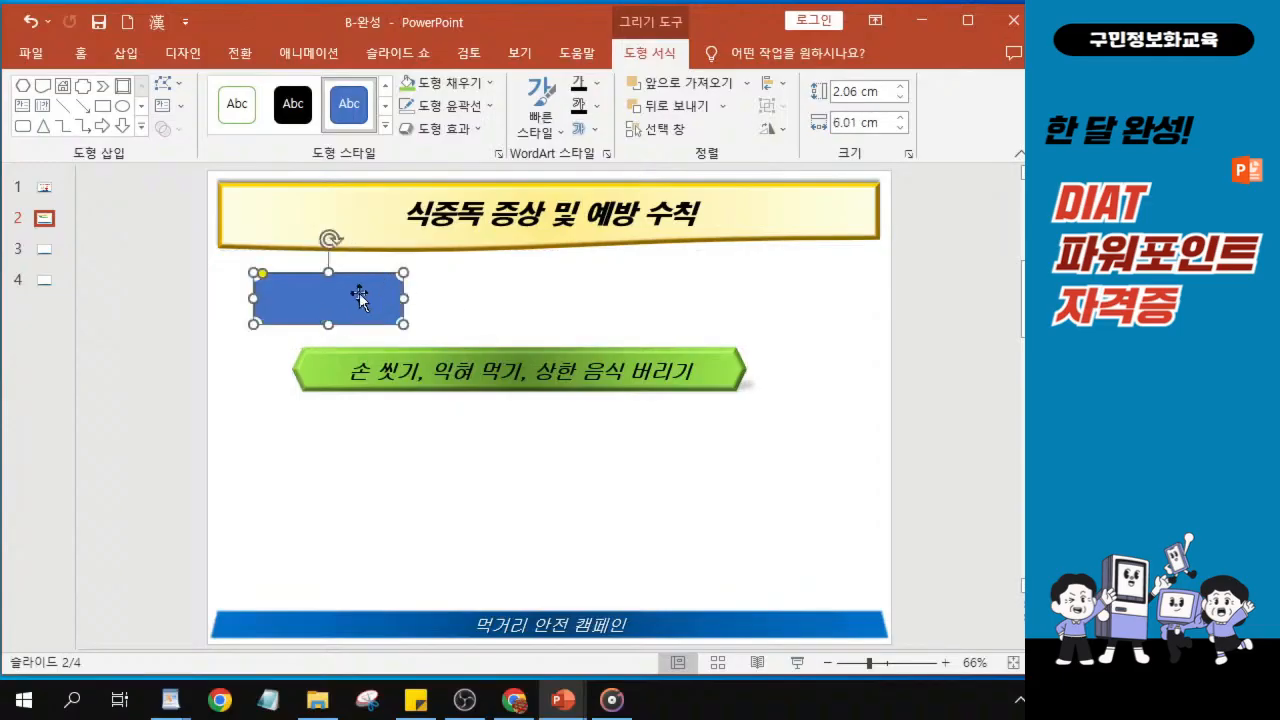
{"action": "left_click_drag", "start_coordinate": [329, 273], "coordinate": [323, 311]}
{"action": "key", "text": "ctrl+Up"}
{"action": "key", "text": "ctrl+Up"}
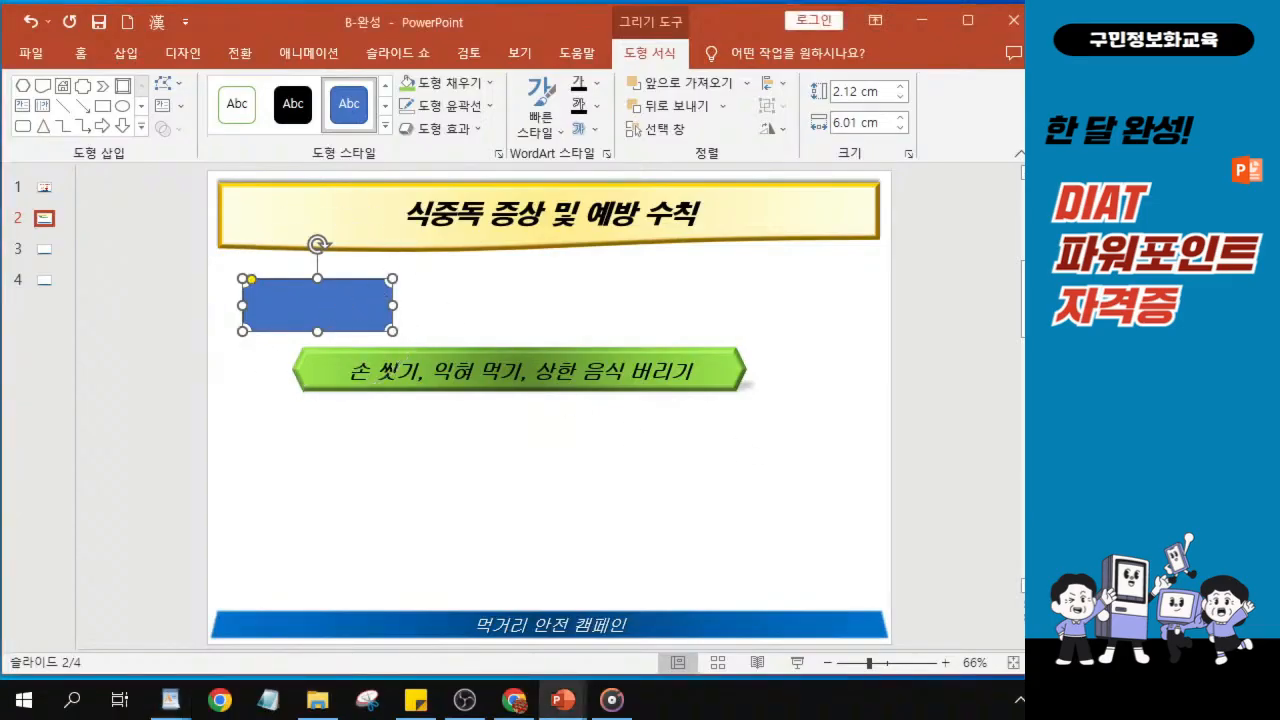
Step: Fill the plaque with the dark brown wood texture (질감), second in the last row
{"action": "left_click", "coordinate": [487, 86]}
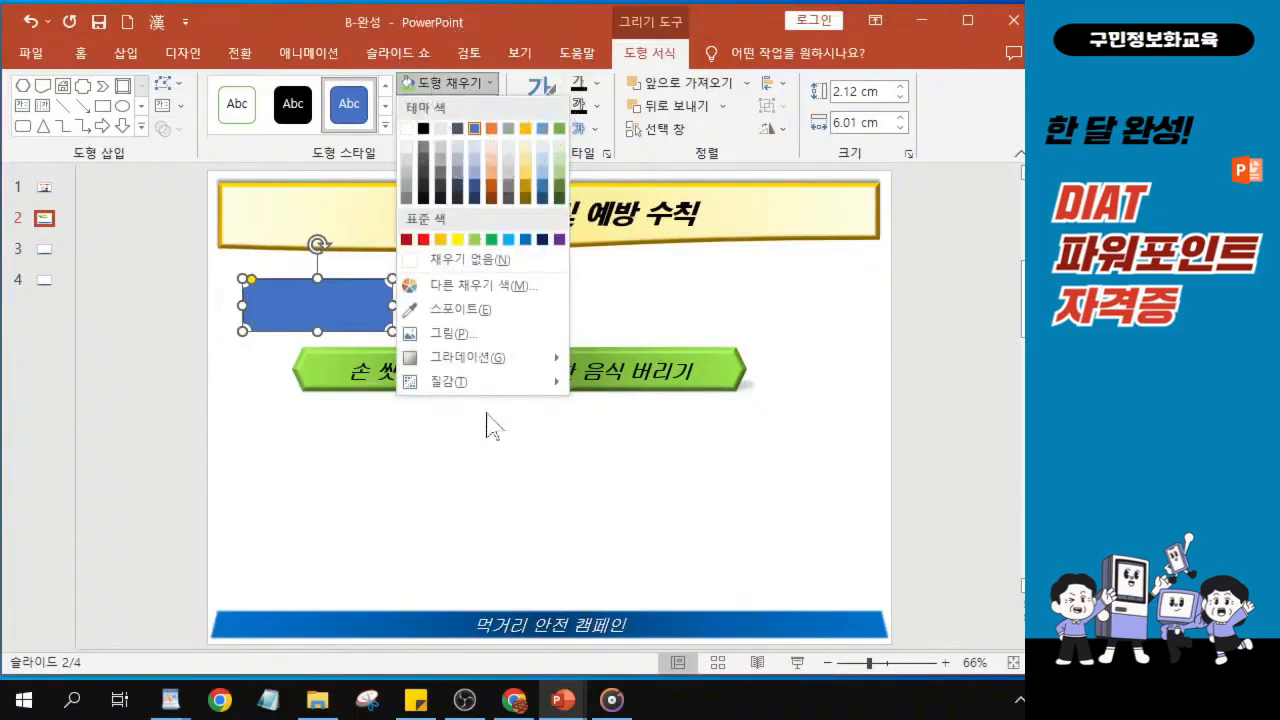
{"action": "mouse_move", "coordinate": [485, 388]}
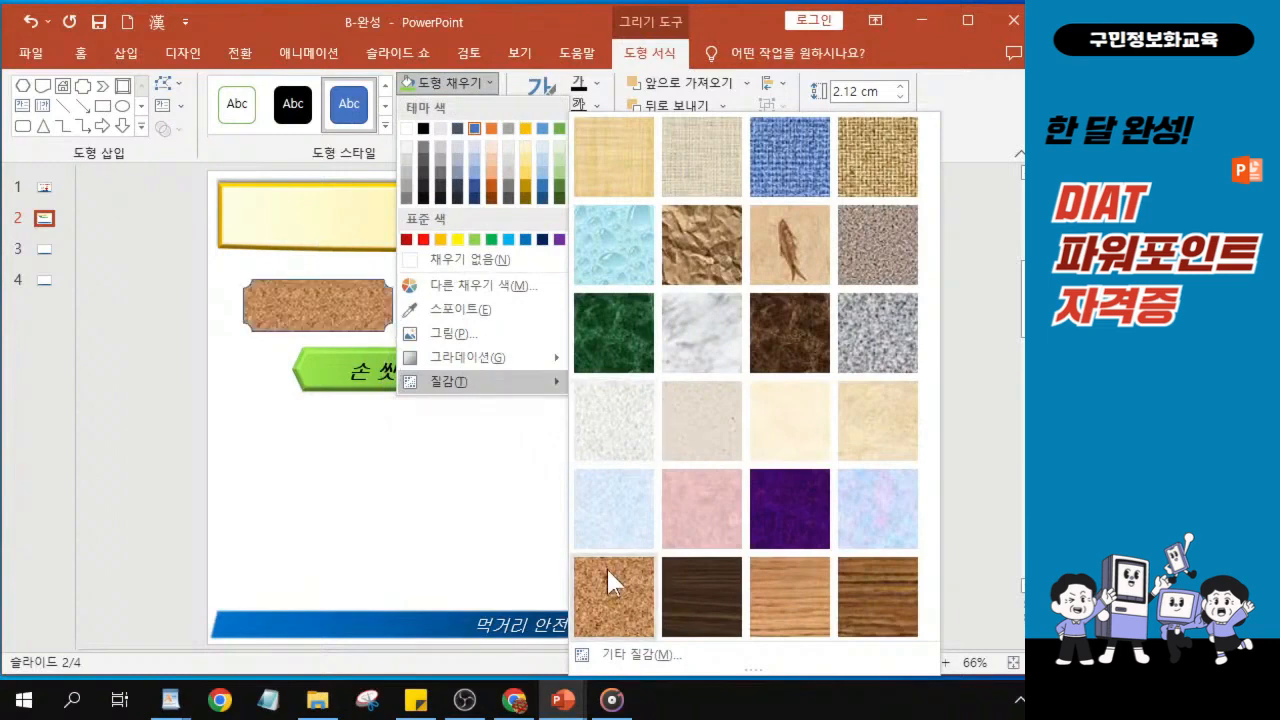
{"action": "left_click", "coordinate": [703, 592]}
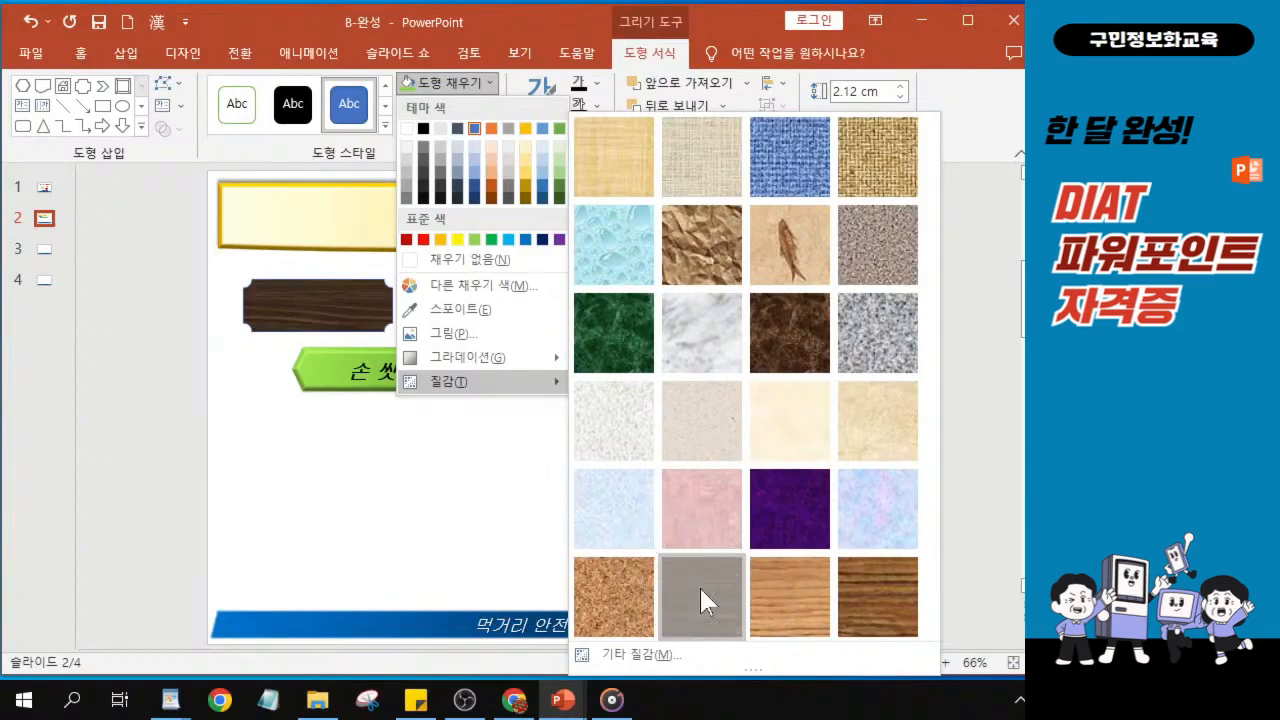
{"action": "left_click", "coordinate": [699, 585]}
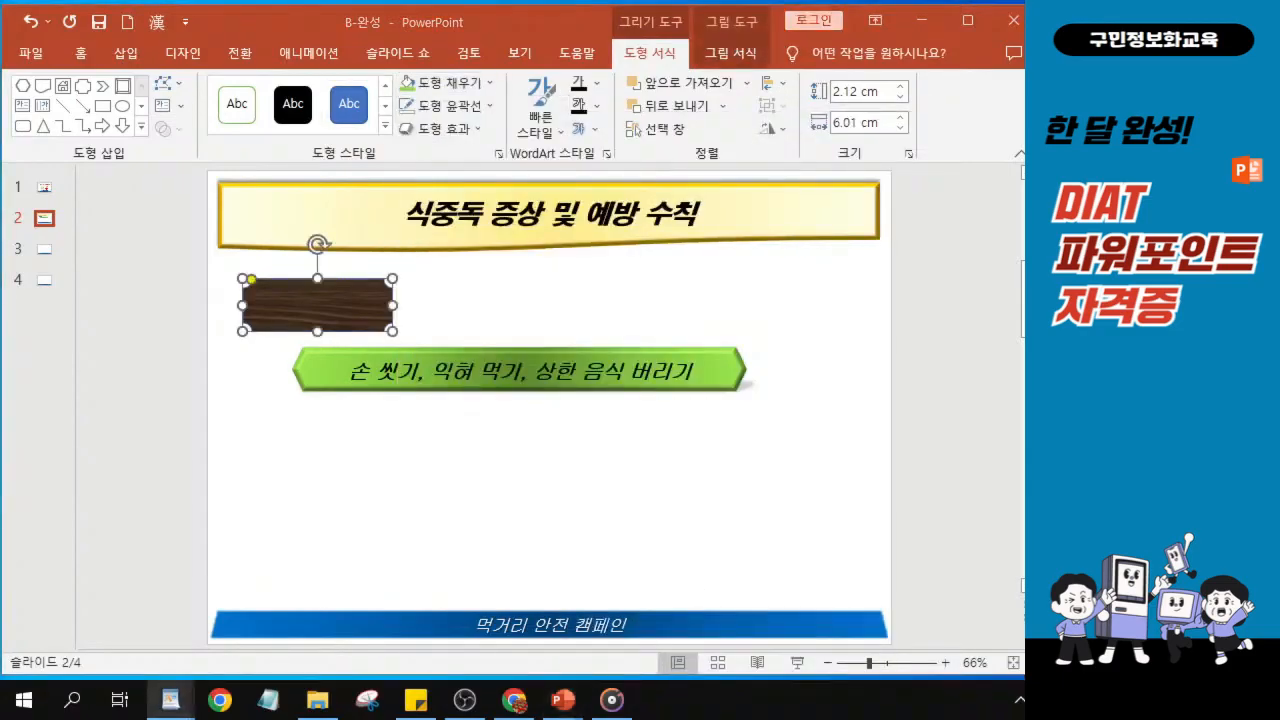
Step: Set the plaque's outline colour to the standard orange
{"action": "left_click", "coordinate": [456, 110]}
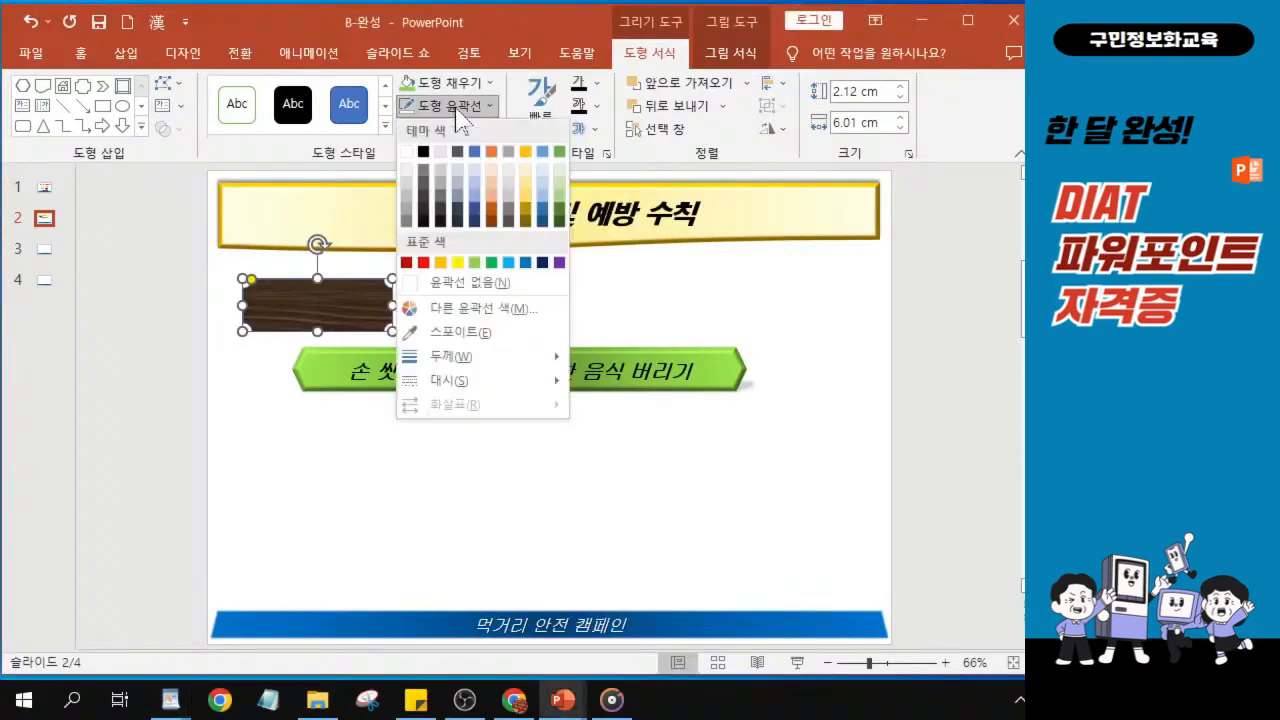
{"action": "left_click", "coordinate": [445, 265]}
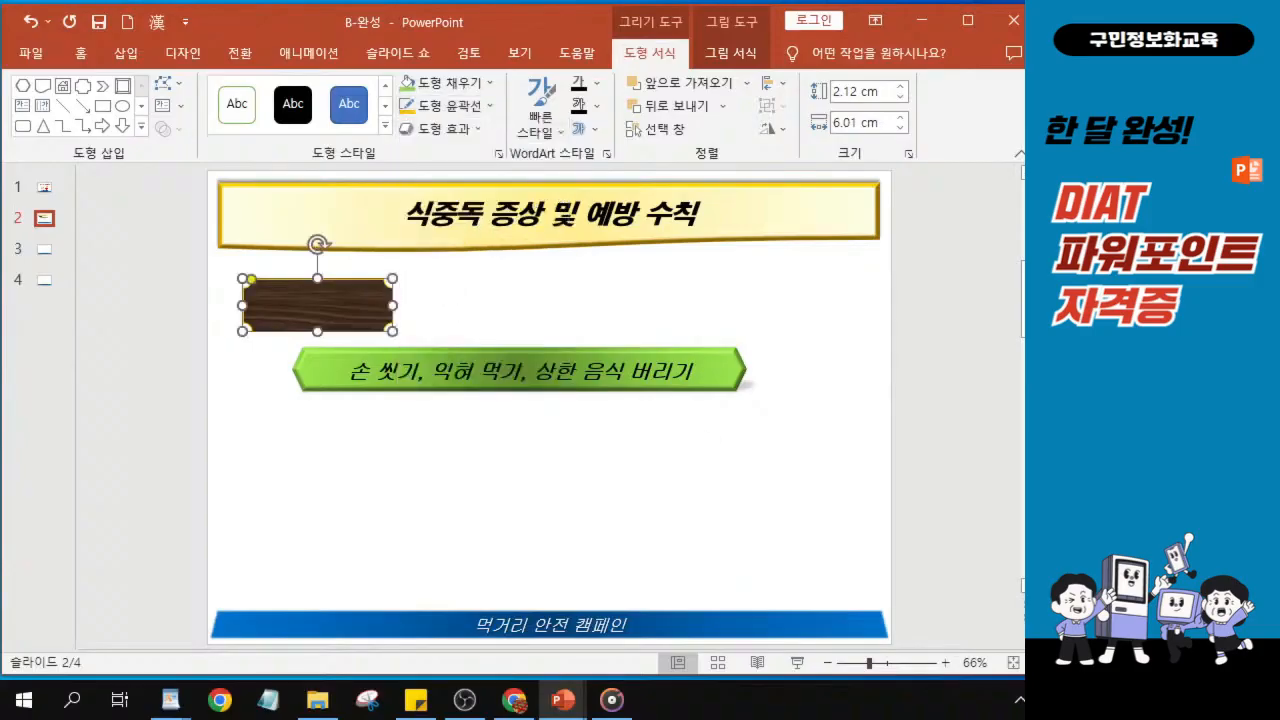
{"action": "left_click", "coordinate": [1140, 460]}
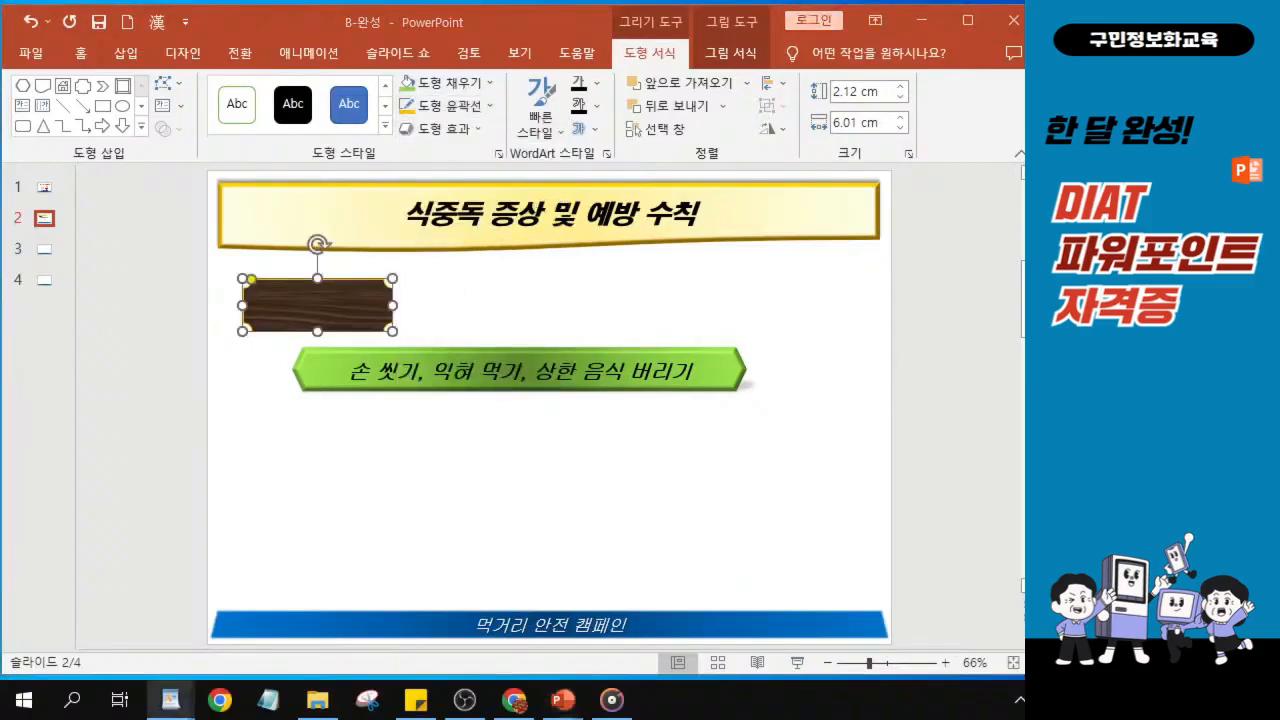
Step: Set the plaque's outline width (너비) to 2.5 pt in the detailed line formatting settings
{"action": "left_click", "coordinate": [497, 153]}
{"action": "left_click", "coordinate": [498, 155]}
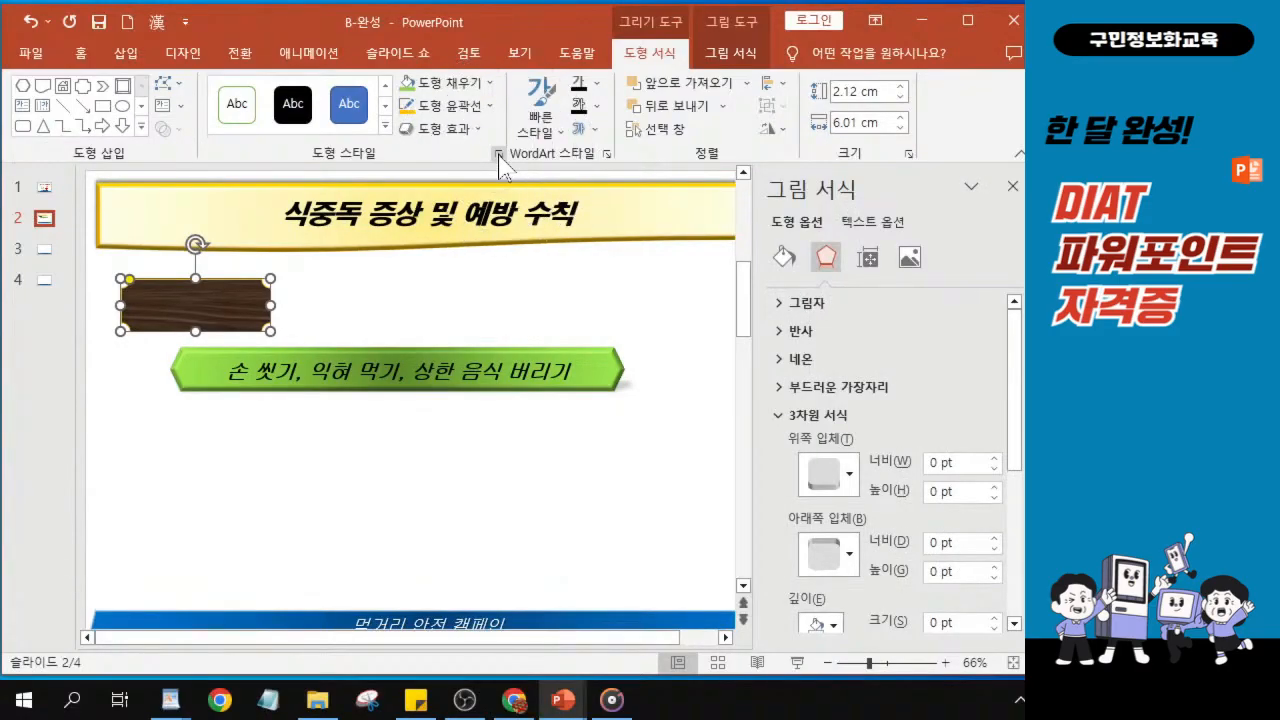
{"action": "left_click", "coordinate": [783, 258]}
{"action": "left_click", "coordinate": [784, 260]}
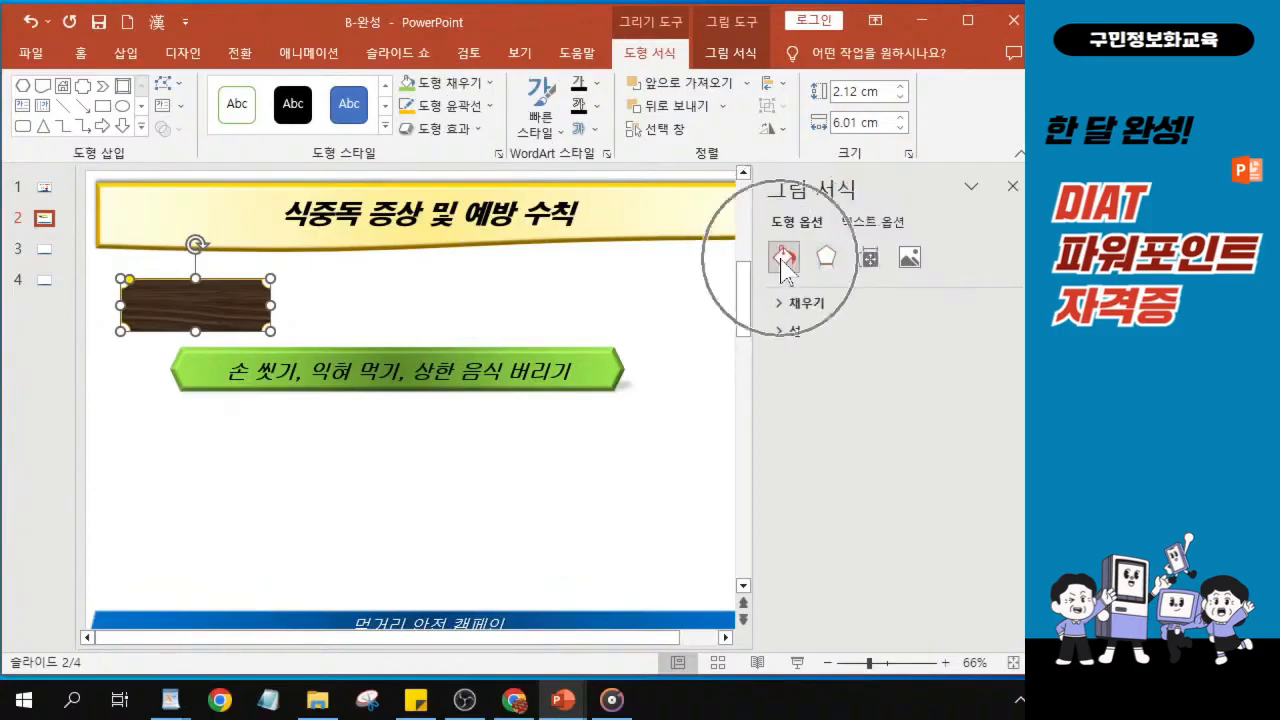
{"action": "key", "text": "ctrl+1"}
{"action": "left_click", "coordinate": [782, 258]}
{"action": "left_click_drag", "start_coordinate": [777, 229], "coordinate": [843, 217]}
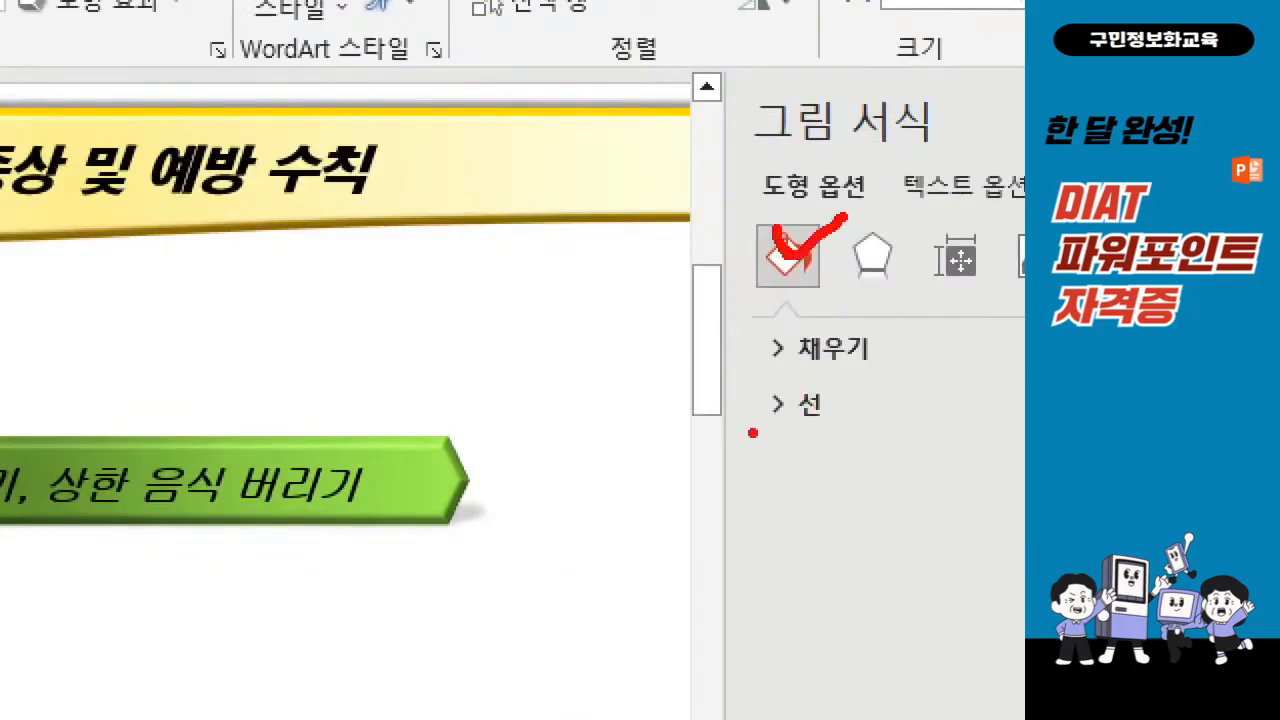
{"action": "left_click_drag", "start_coordinate": [751, 434], "coordinate": [825, 433]}
{"action": "key", "text": "Escape"}
{"action": "left_click", "coordinate": [779, 334]}
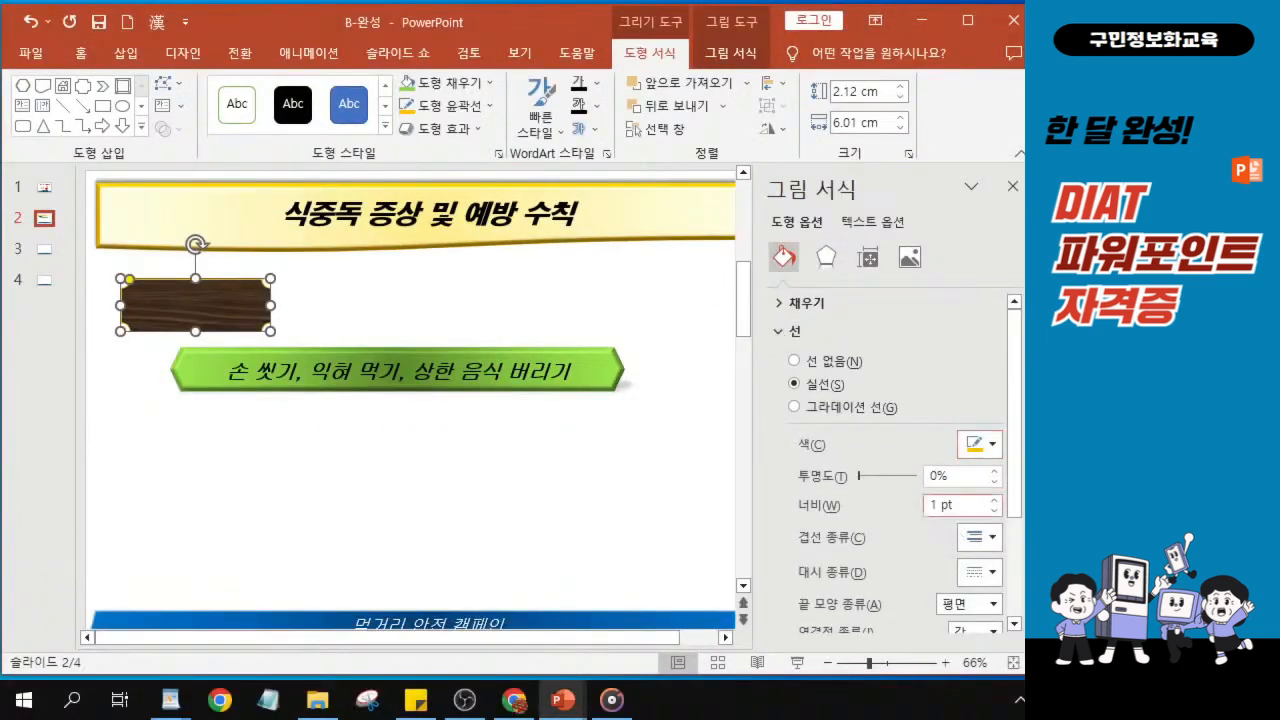
{"action": "double_click", "coordinate": [932, 505]}
{"action": "type", "text": "2.5"}
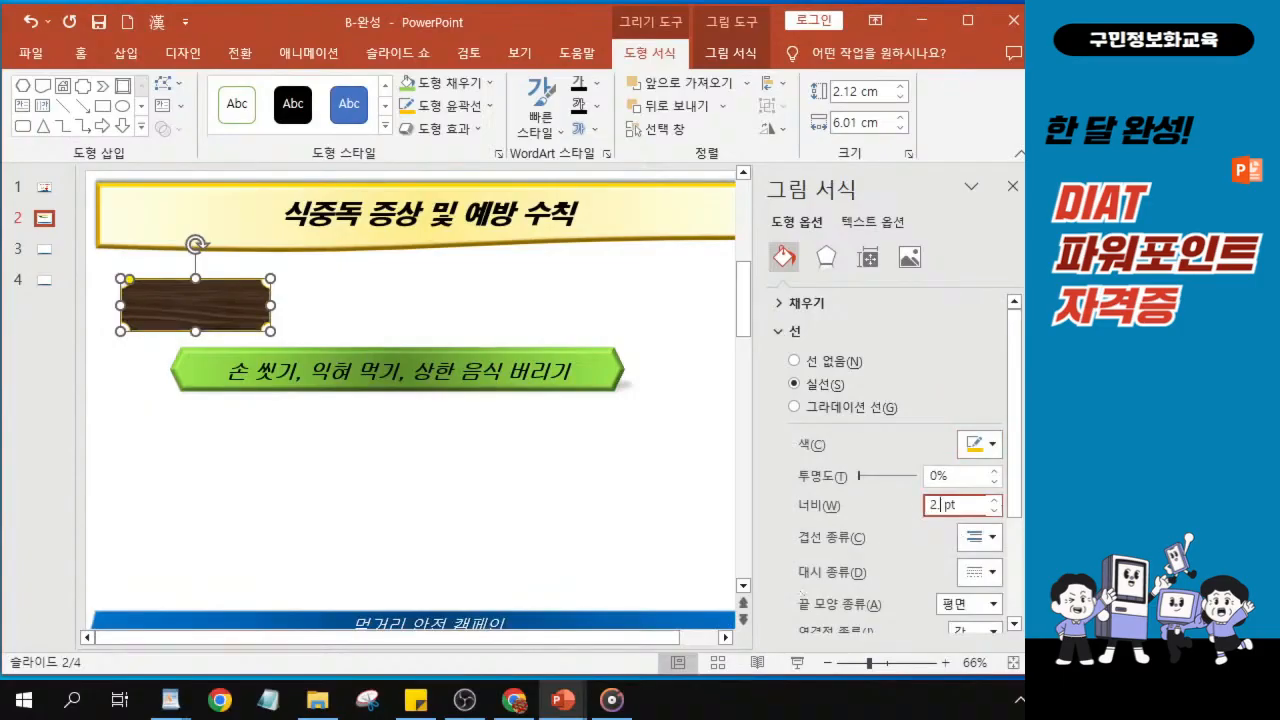
Step: Apply the third dash type (대시 종류), the square-dot pattern, to the plaque's outline
{"action": "left_click", "coordinate": [980, 572]}
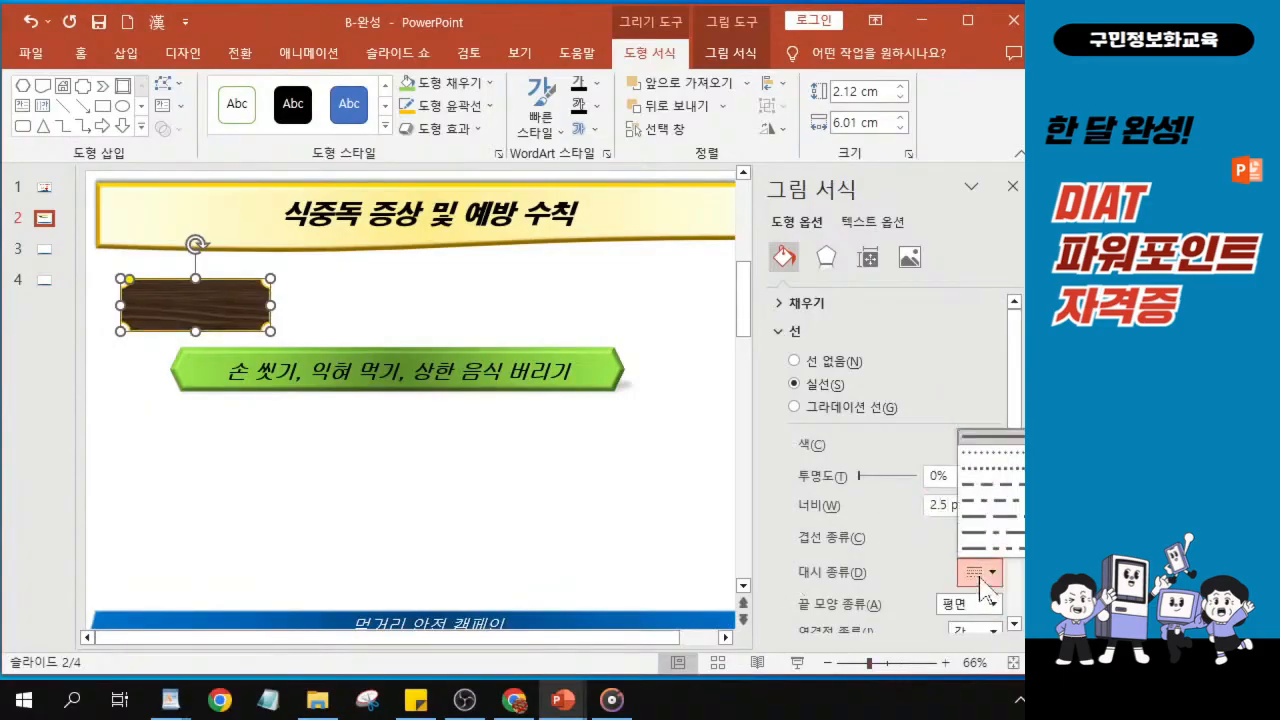
{"action": "left_click", "coordinate": [996, 466]}
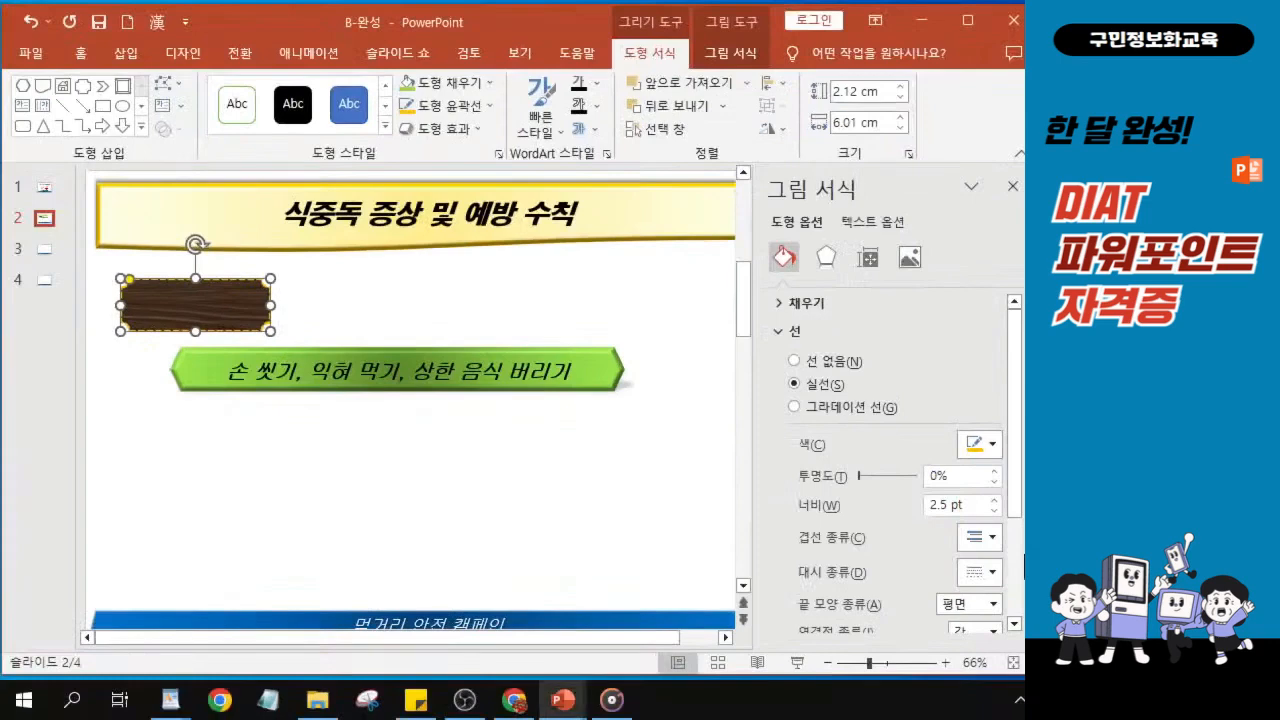
{"action": "left_click", "coordinate": [925, 593]}
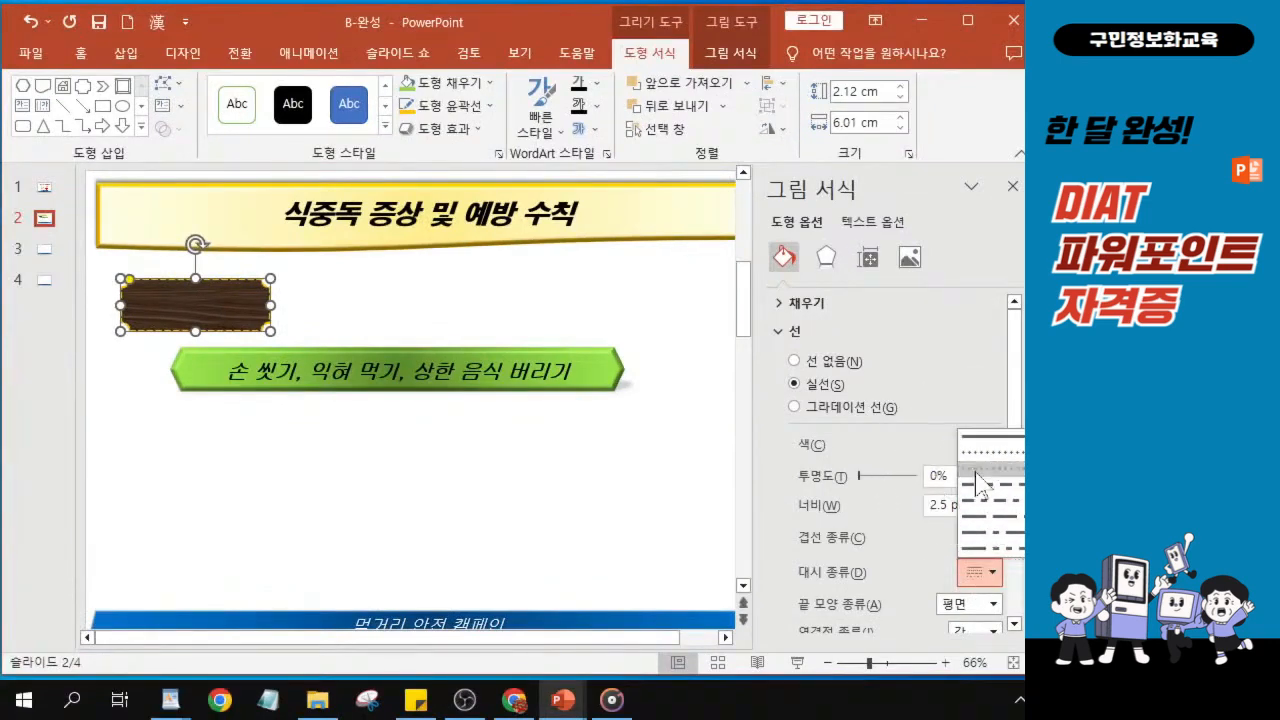
{"action": "left_click", "coordinate": [976, 469]}
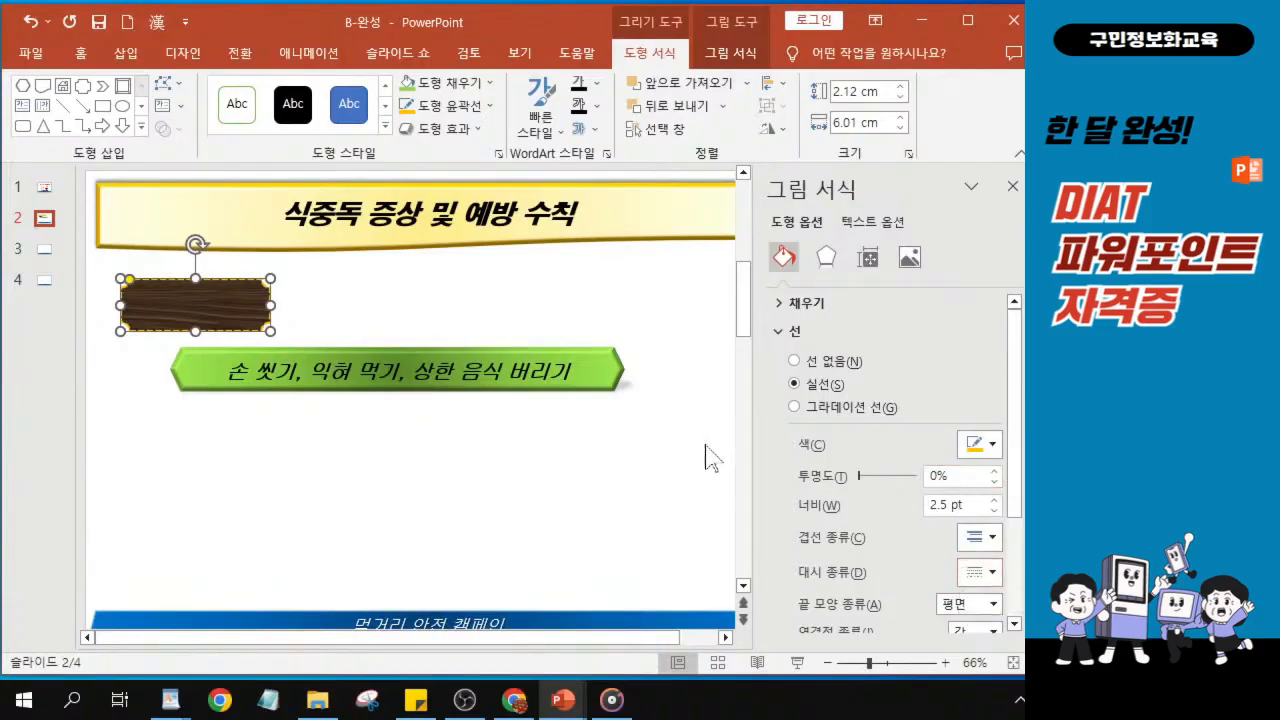
{"action": "left_click", "coordinate": [980, 572]}
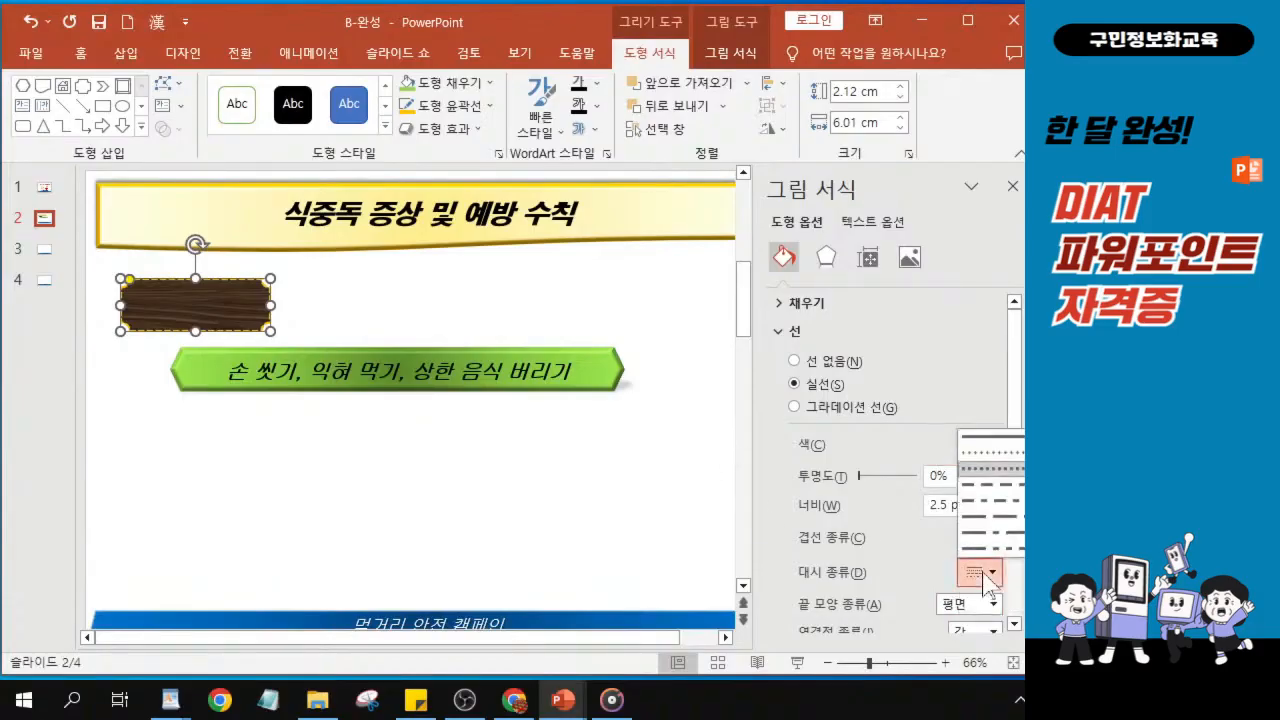
{"action": "left_click", "coordinate": [987, 468]}
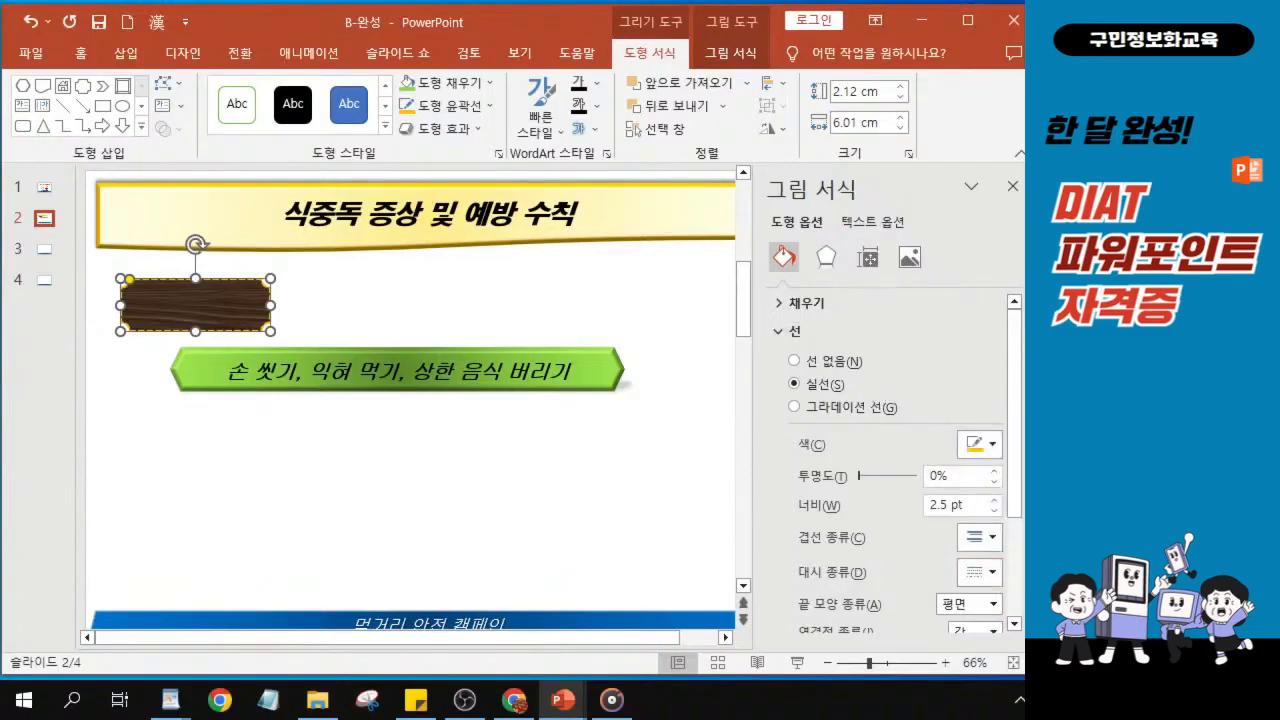
{"action": "key", "text": "alt+Tab"}
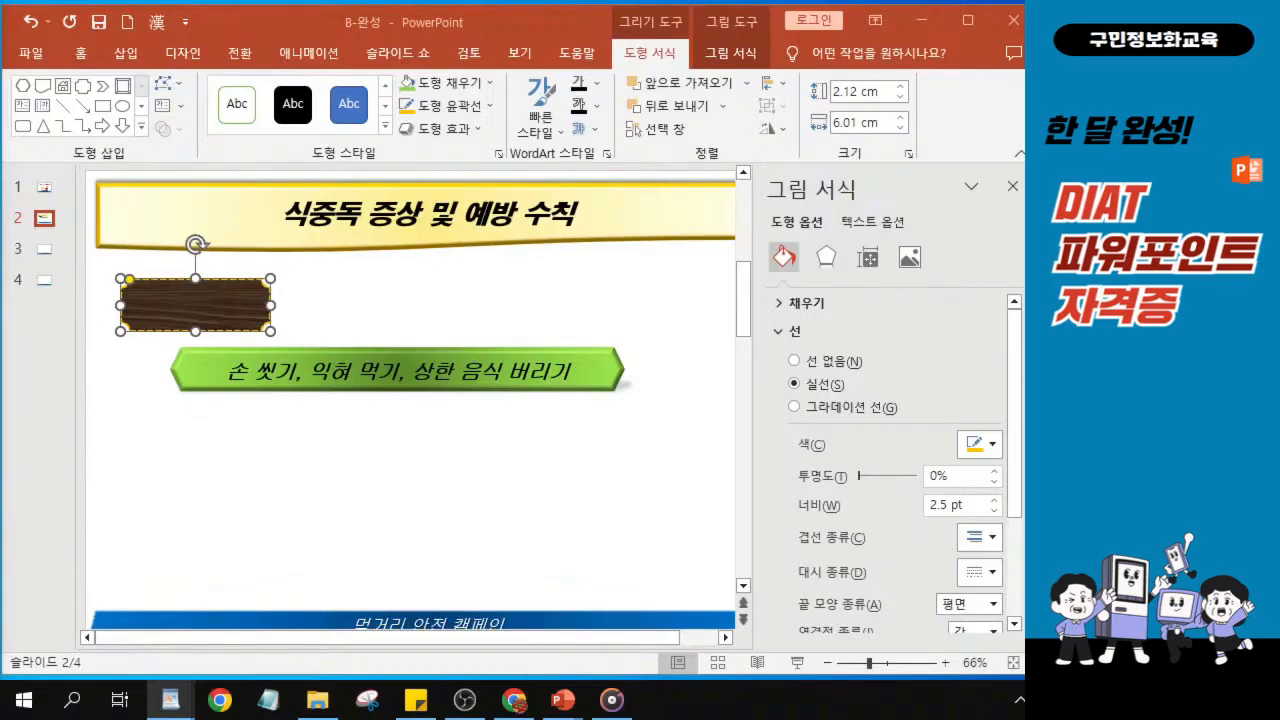
Step: Apply the centre preset of the outer (바깥쪽) shadows to the plaque
{"action": "left_click", "coordinate": [826, 260]}
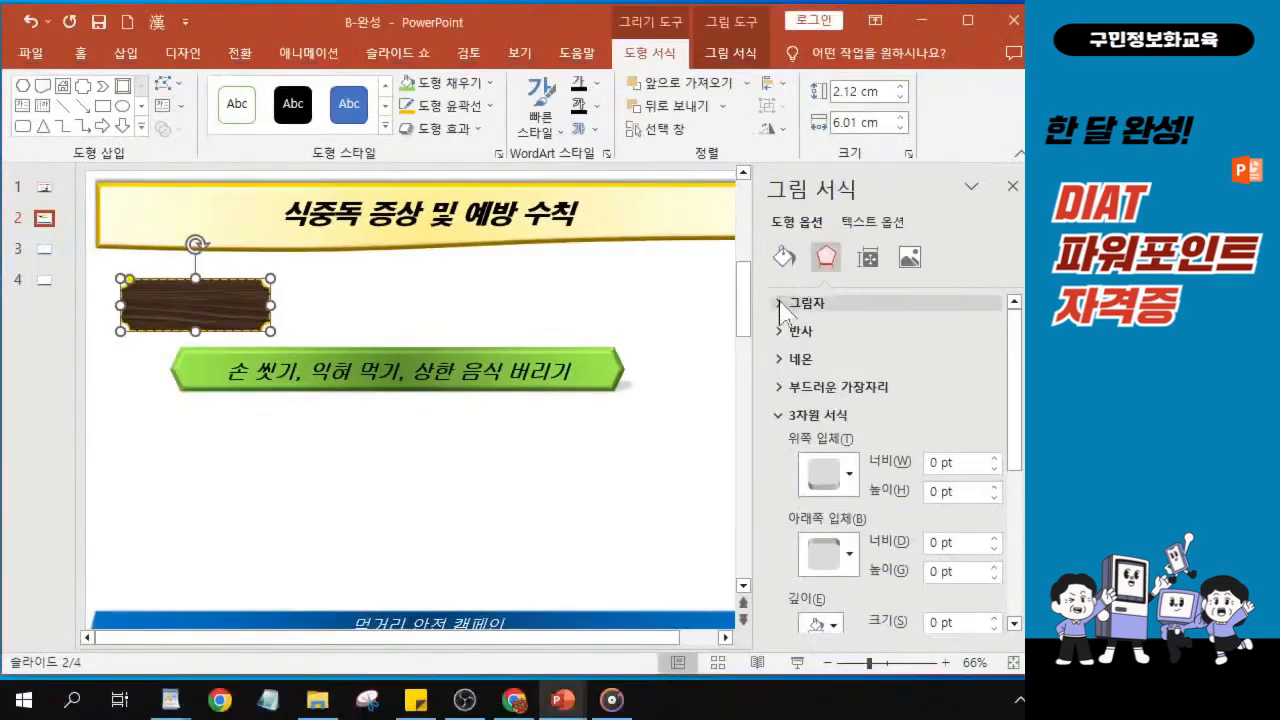
{"action": "left_click", "coordinate": [781, 306]}
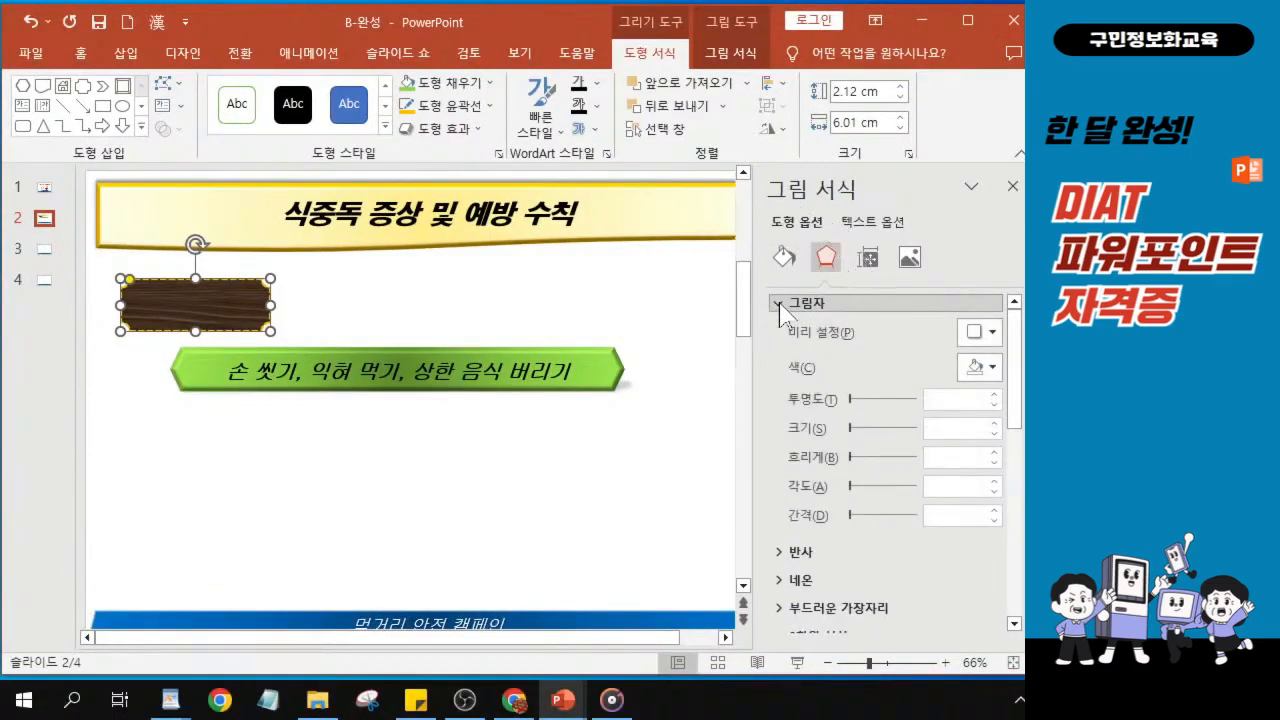
{"action": "left_click", "coordinate": [985, 338]}
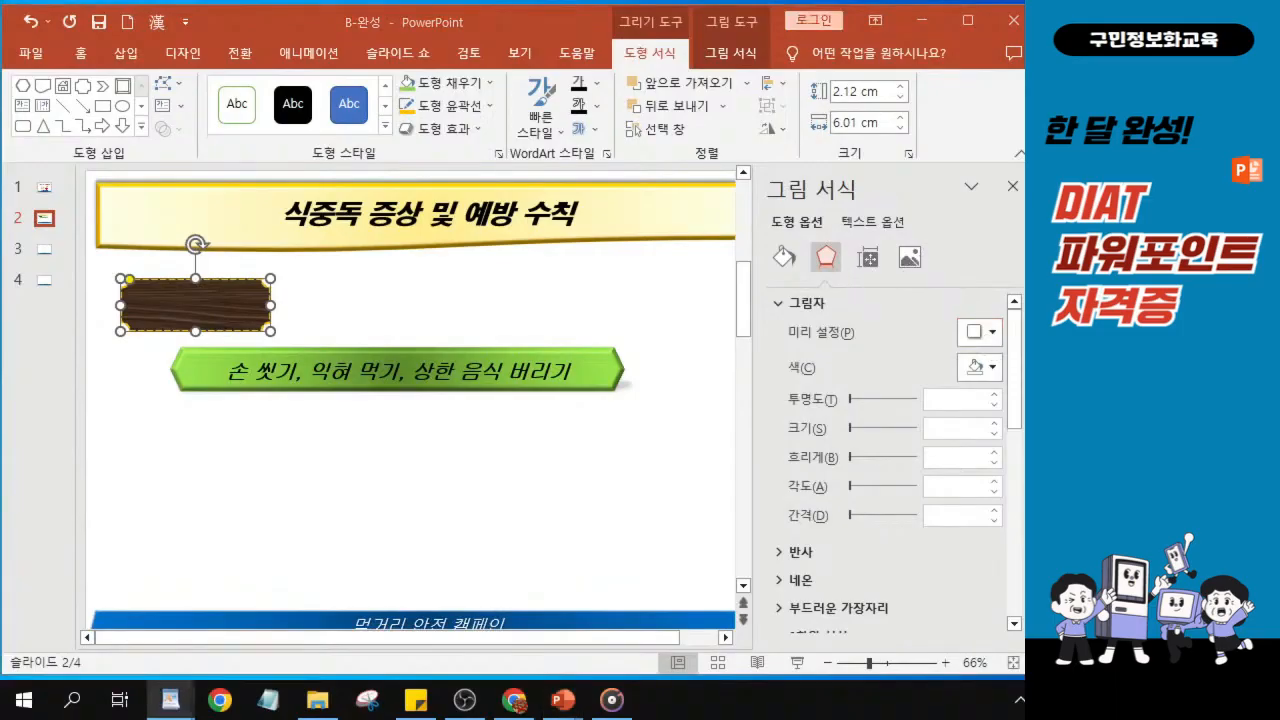
{"action": "left_click_drag", "start_coordinate": [552, 24], "coordinate": [404, 23]}
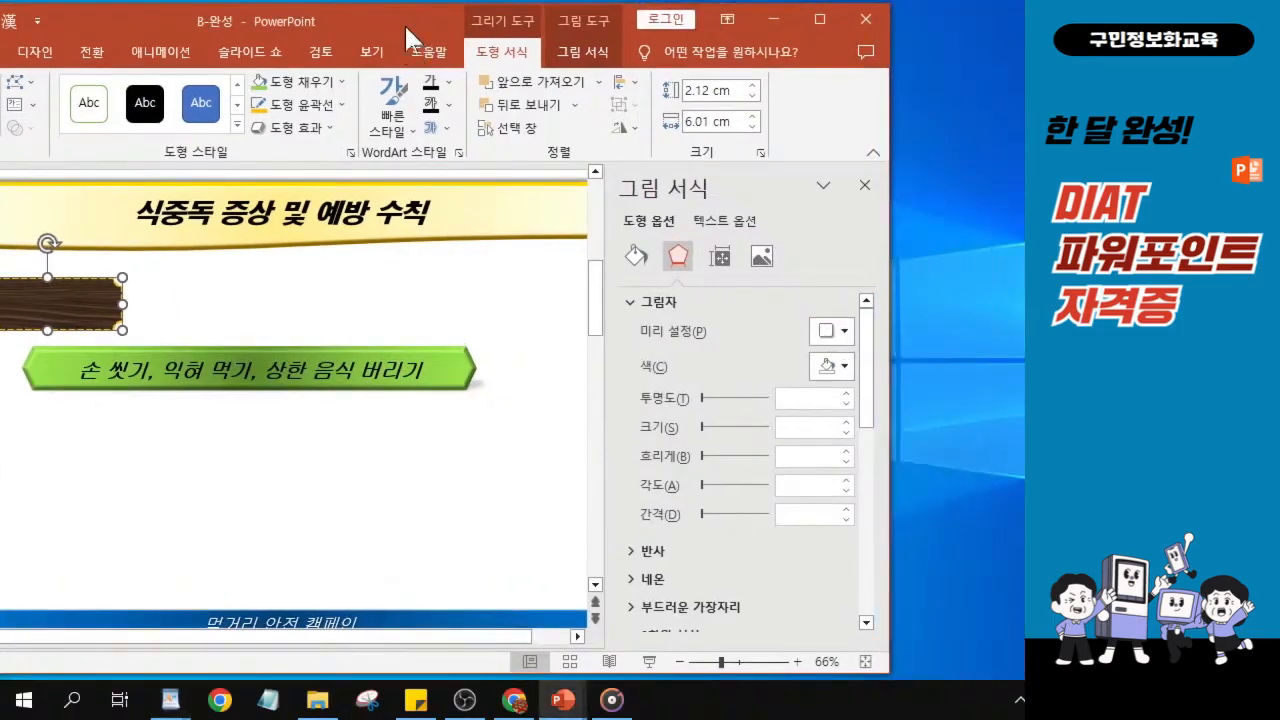
{"action": "left_click", "coordinate": [840, 332]}
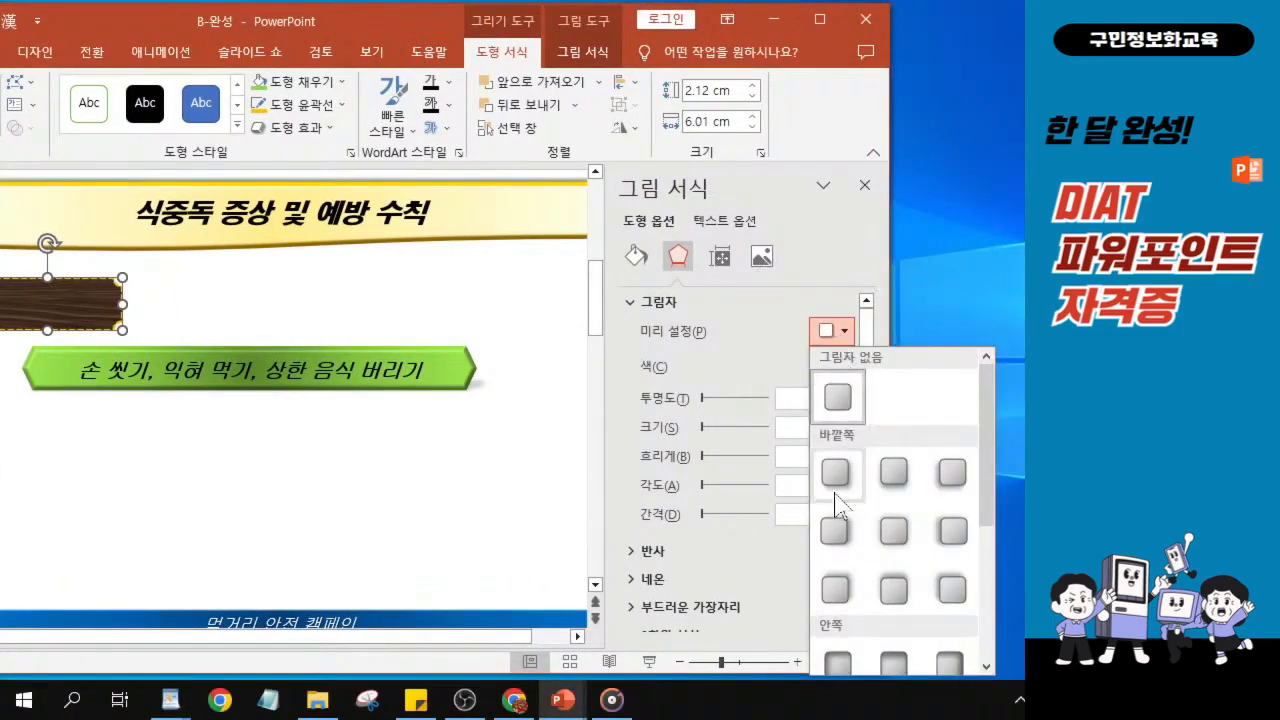
{"action": "left_click", "coordinate": [895, 532]}
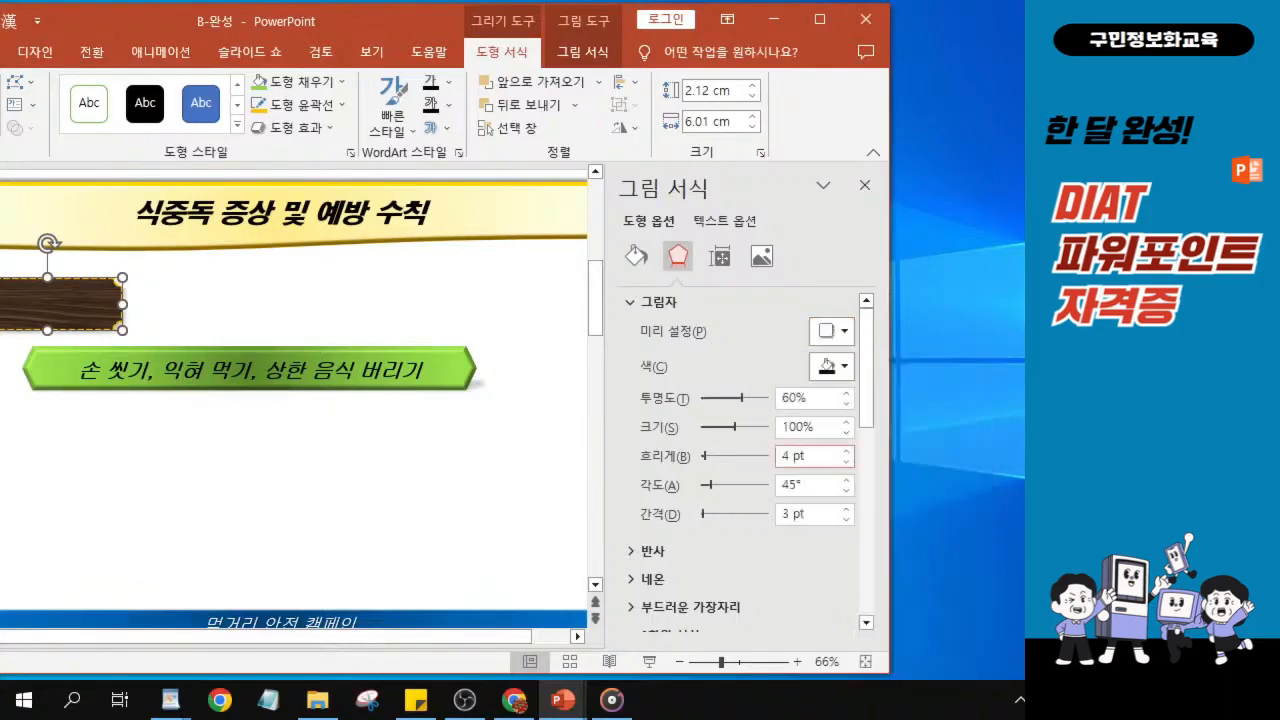
{"action": "left_click", "coordinate": [845, 335]}
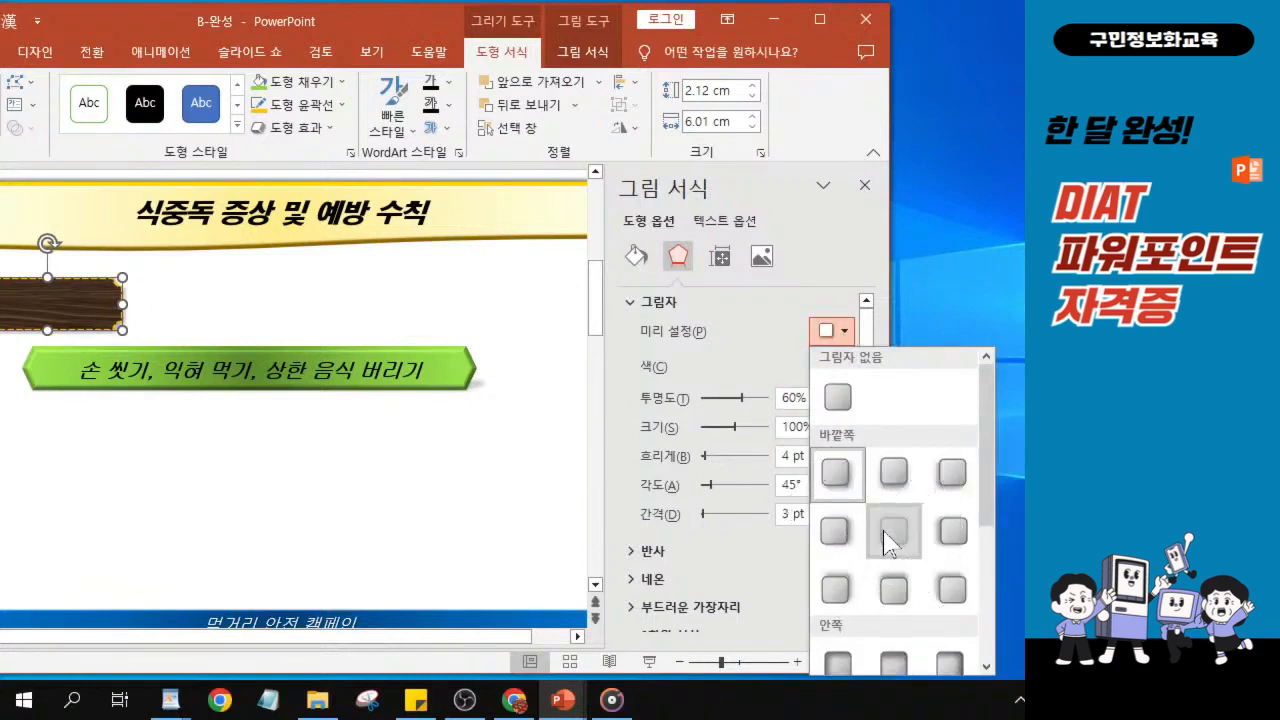
{"action": "left_click", "coordinate": [887, 540]}
{"action": "left_click_drag", "start_coordinate": [392, 22], "coordinate": [553, 30]}
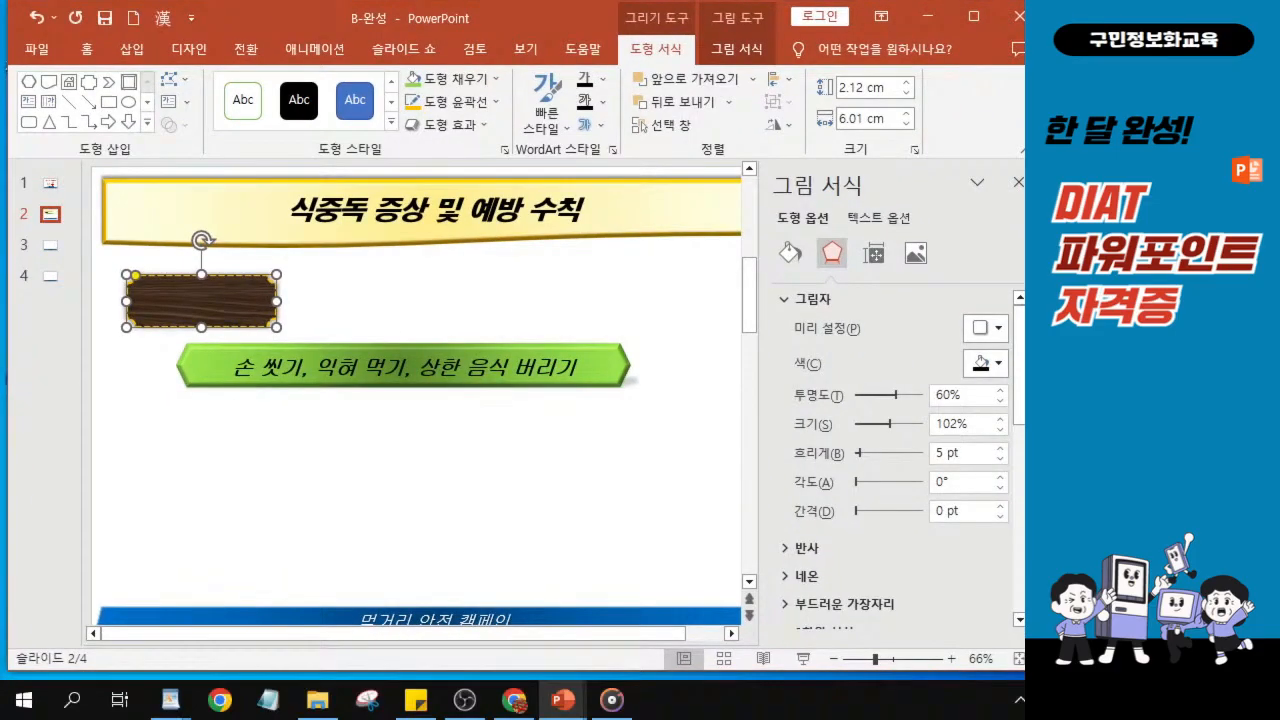
Step: Set the plaque's text font to HY견고딕
{"action": "key", "text": "alt+Tab"}
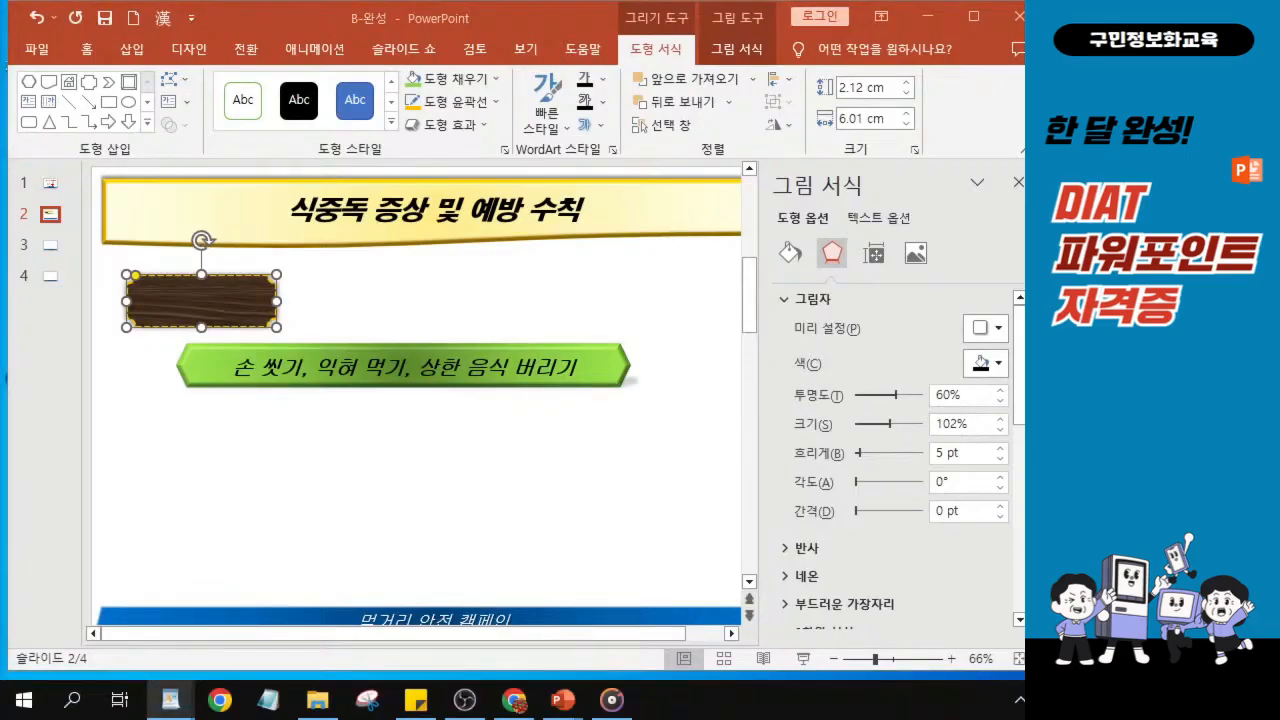
{"action": "left_click", "coordinate": [87, 52]}
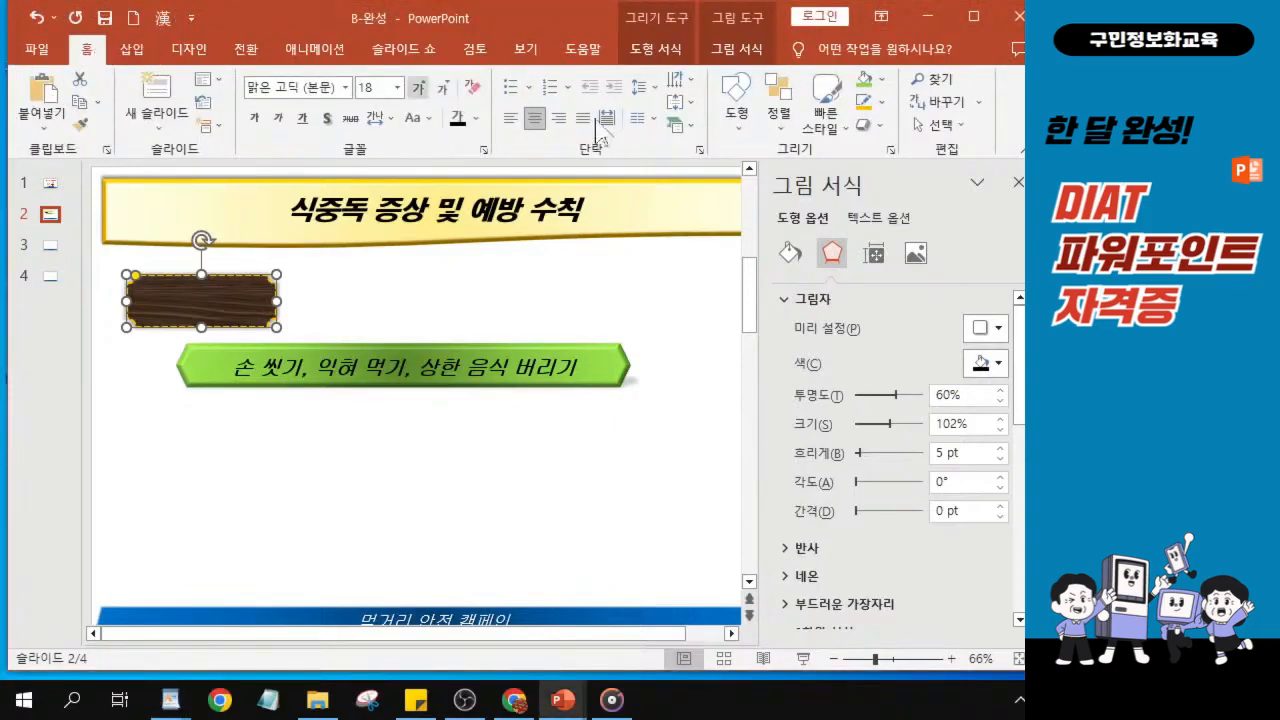
{"action": "left_click", "coordinate": [345, 88]}
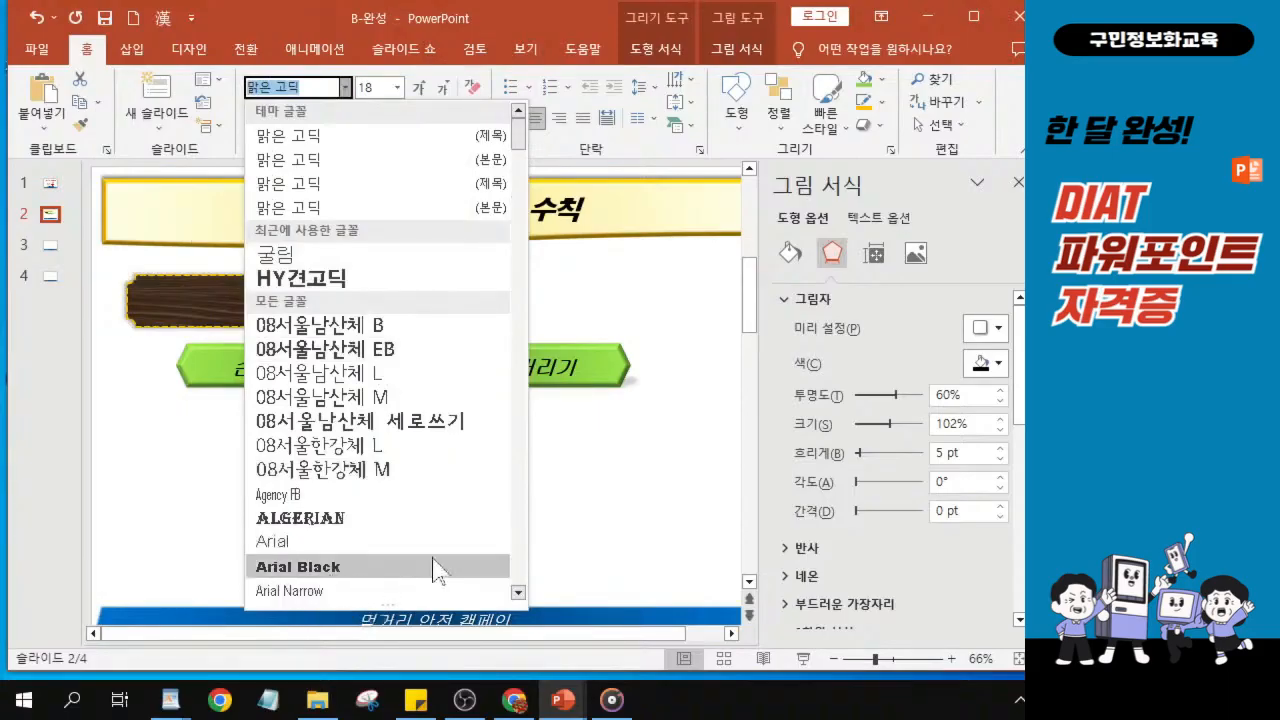
{"action": "left_click", "coordinate": [287, 283]}
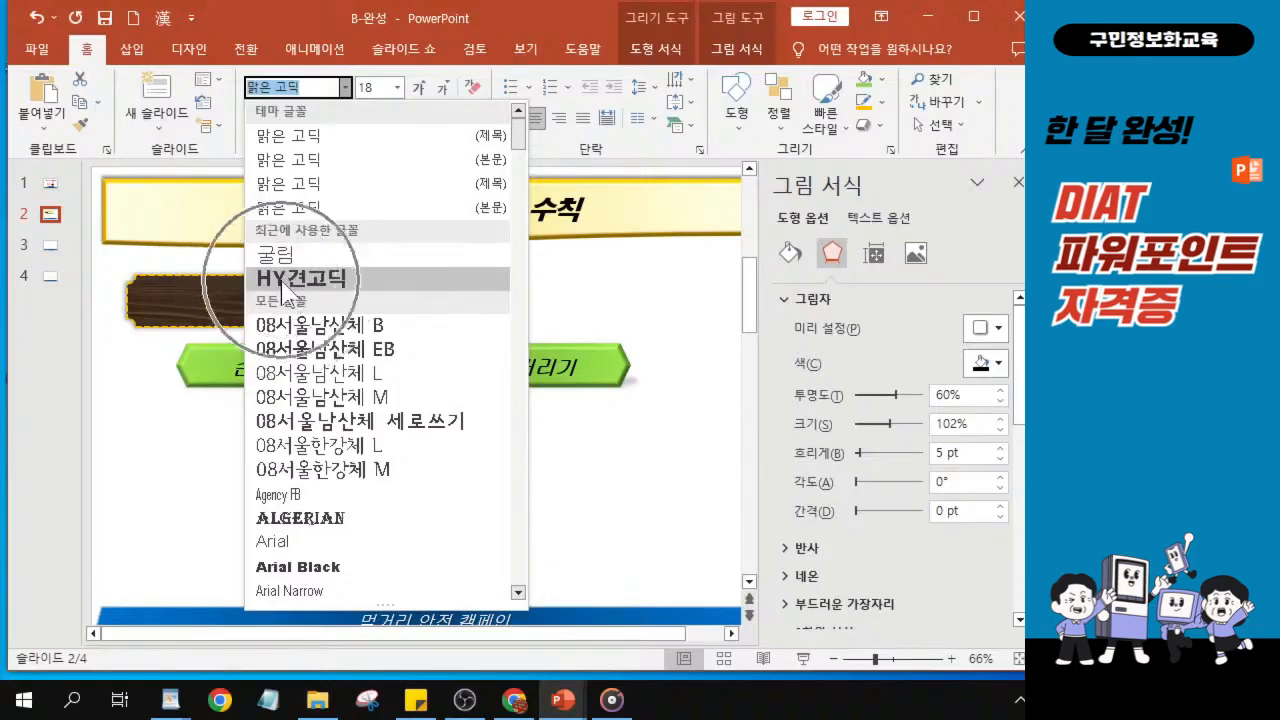
{"action": "left_click", "coordinate": [282, 279]}
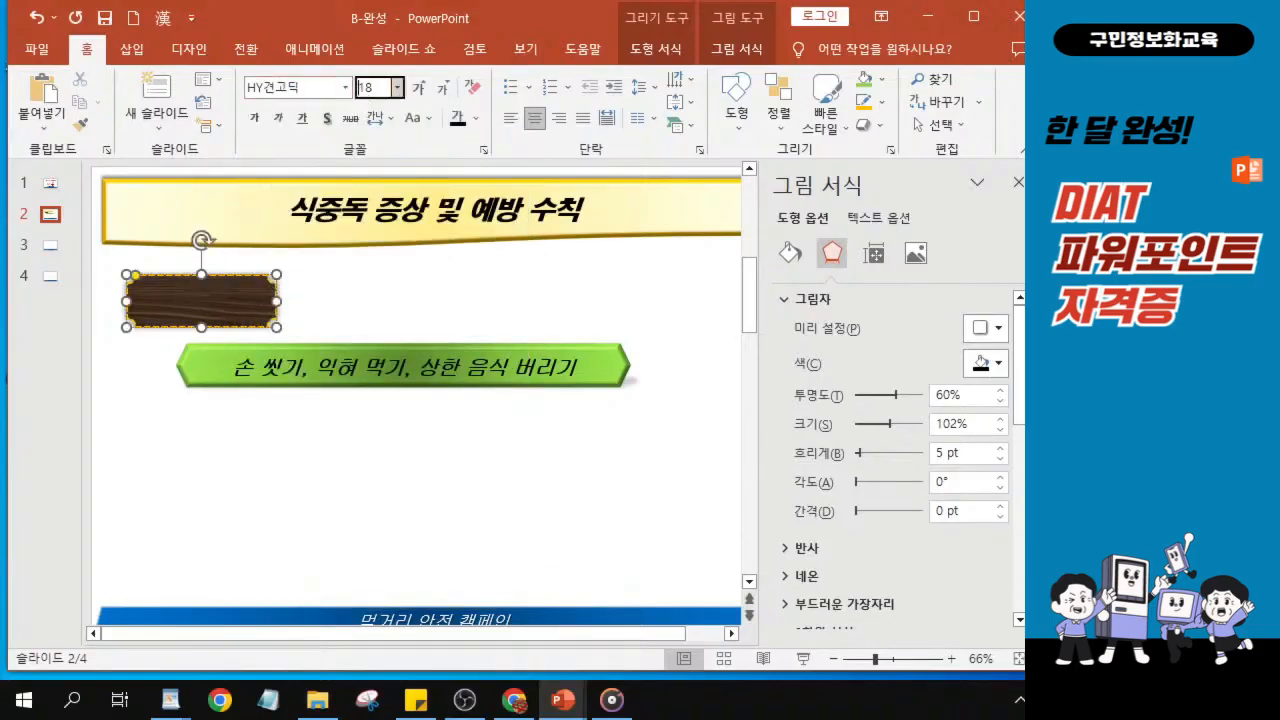
Step: Set the plaque's text to size 20 and italic, and close the picture formatting settings
{"action": "left_click", "coordinate": [369, 88]}
{"action": "type", "text": "20"}
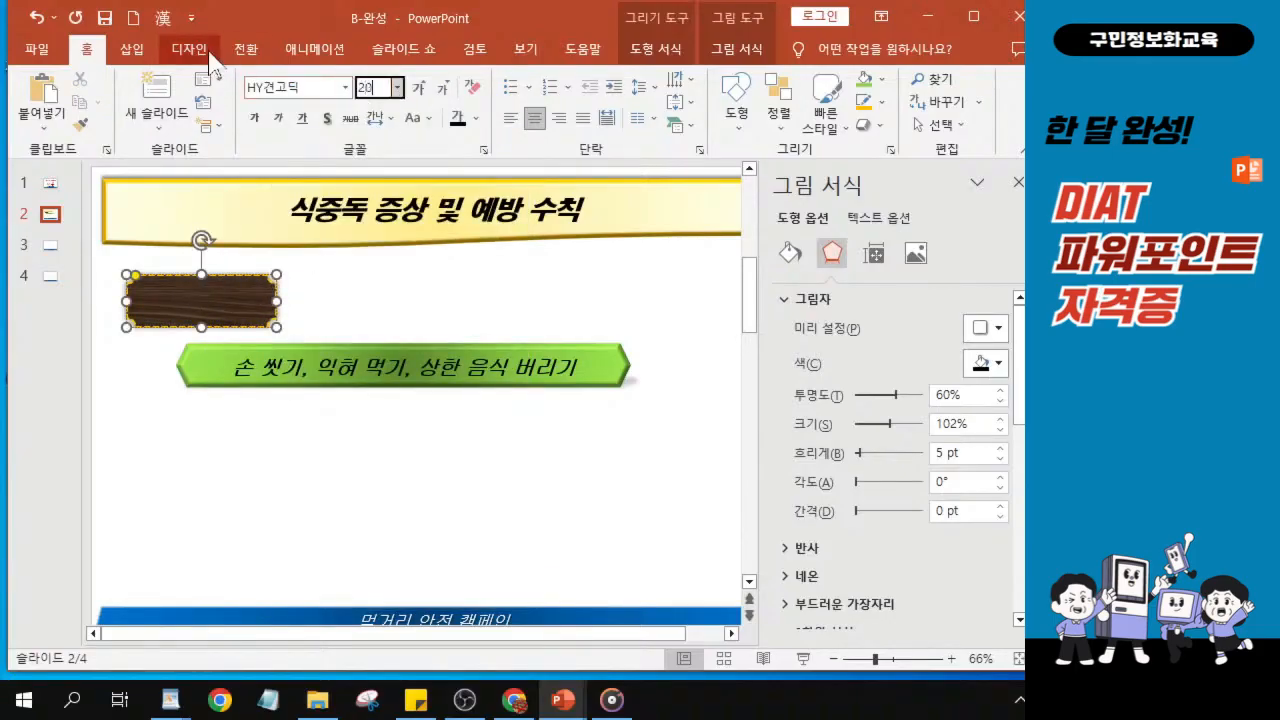
{"action": "key", "text": "Return"}
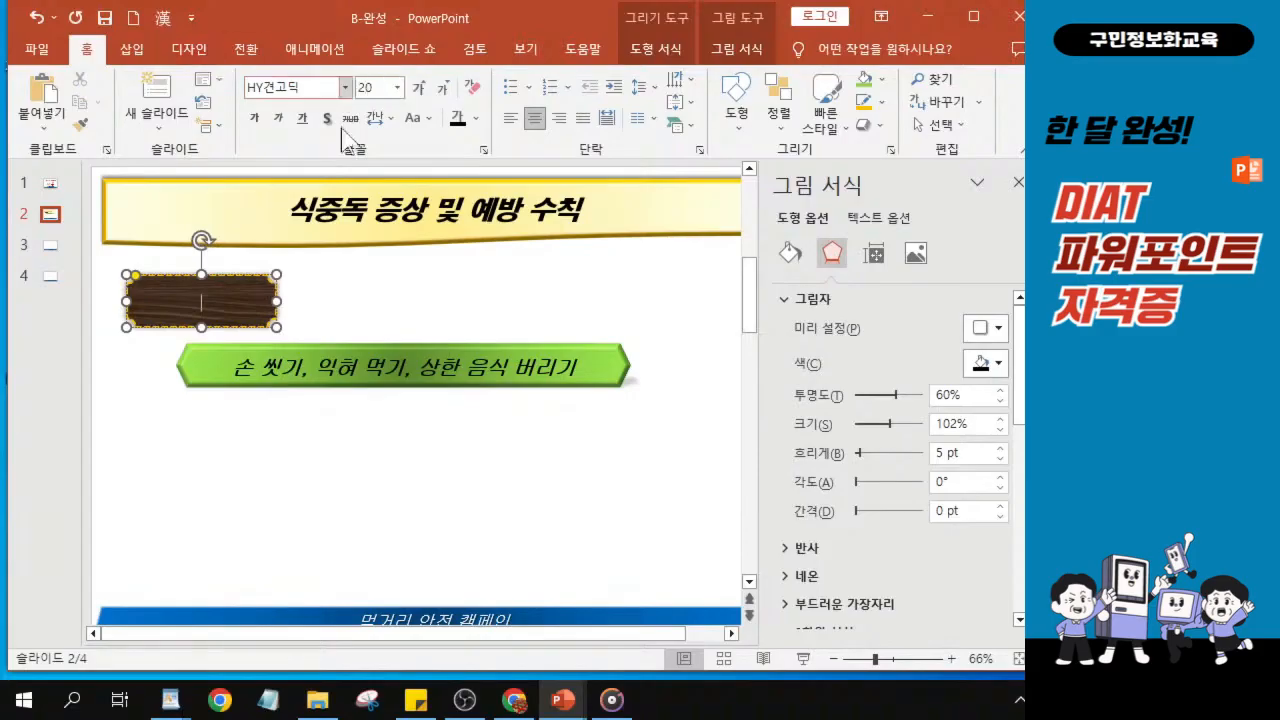
{"action": "left_click", "coordinate": [278, 120]}
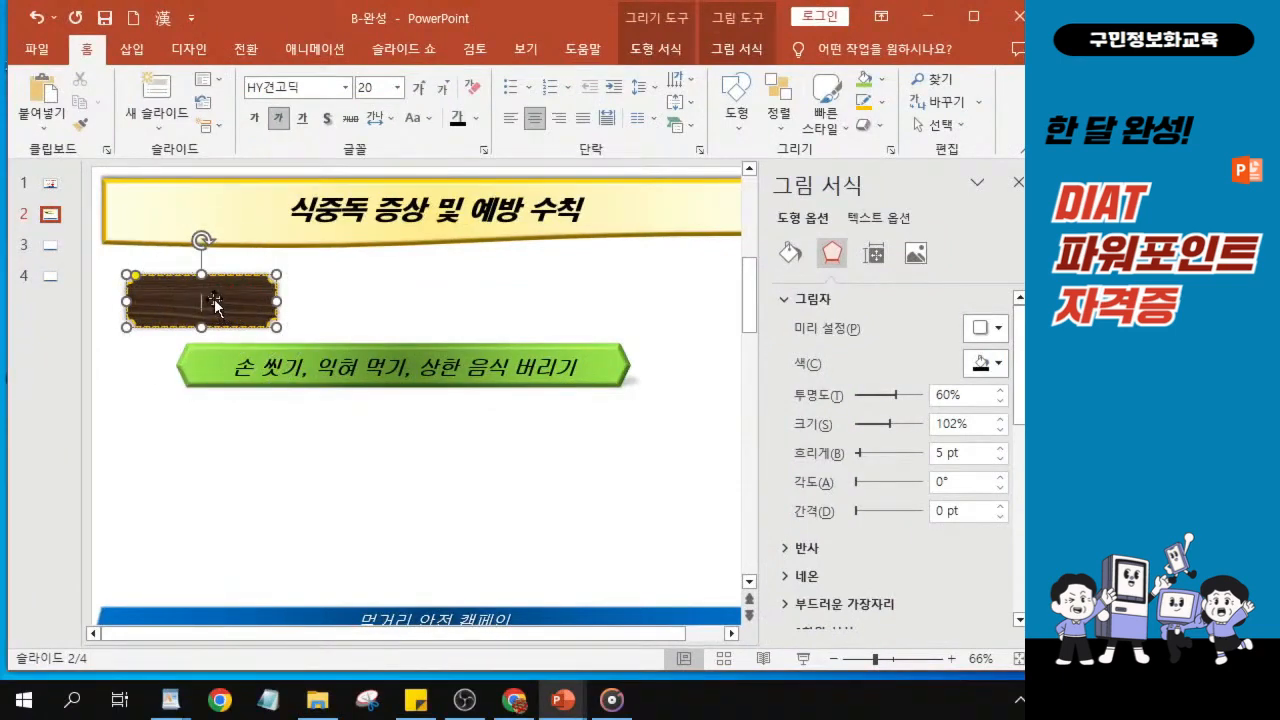
{"action": "left_click", "coordinate": [1017, 184]}
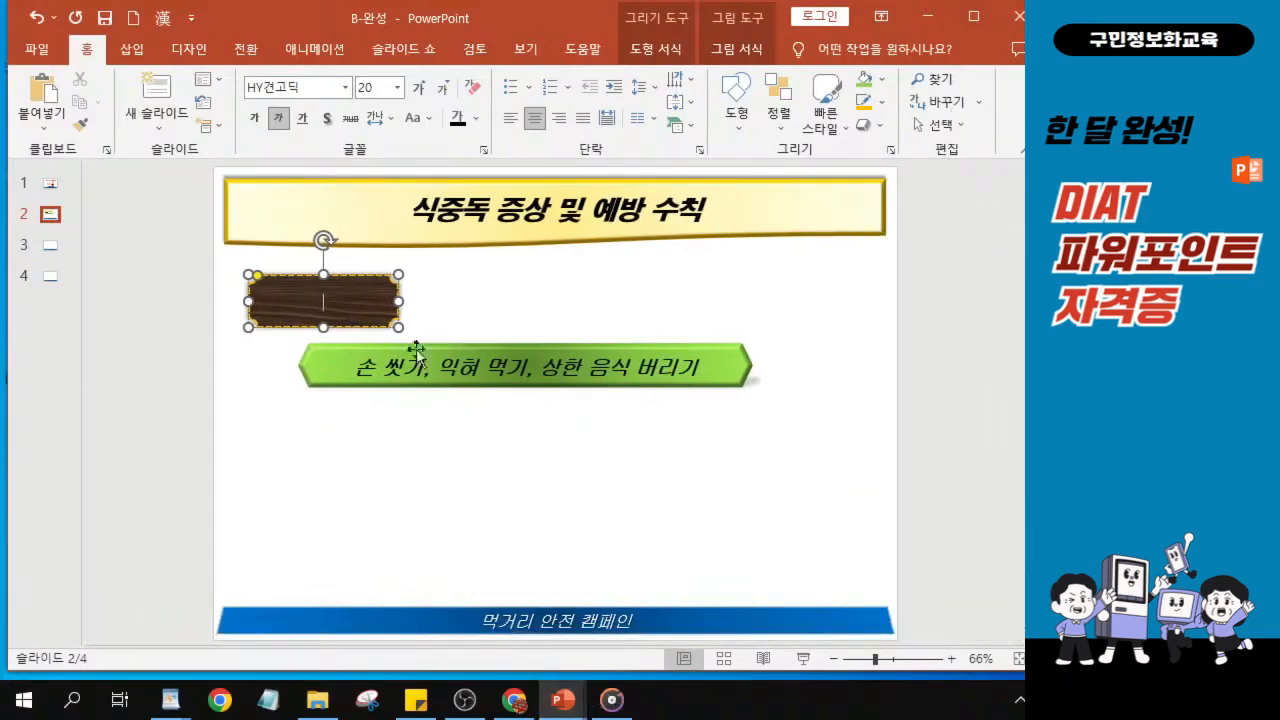
Step: Check the plaque wording in the B_슬라이드2 reference presentation and enter "몸에서 열이 남" in the plaque on slide 2 of B-완성
{"action": "scroll", "coordinate": [307, 330], "scroll_direction": "up", "scroll_amount": 6}
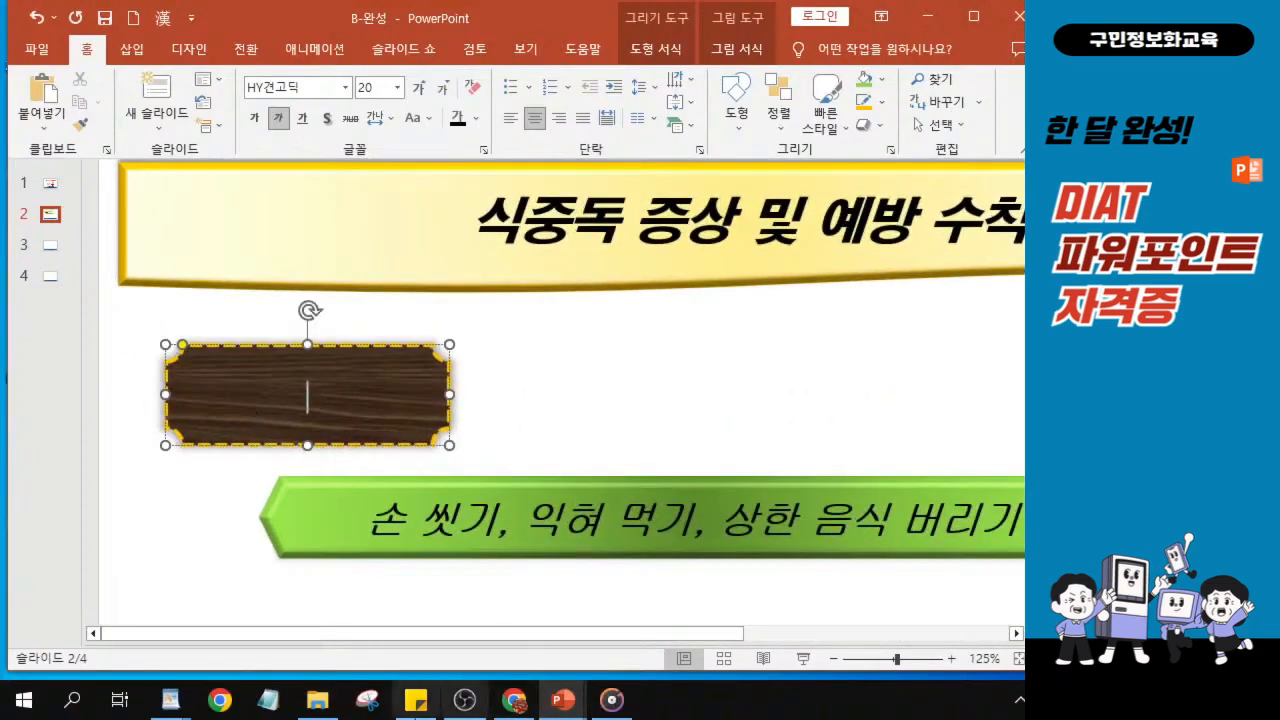
{"action": "mouse_move", "coordinate": [563, 700]}
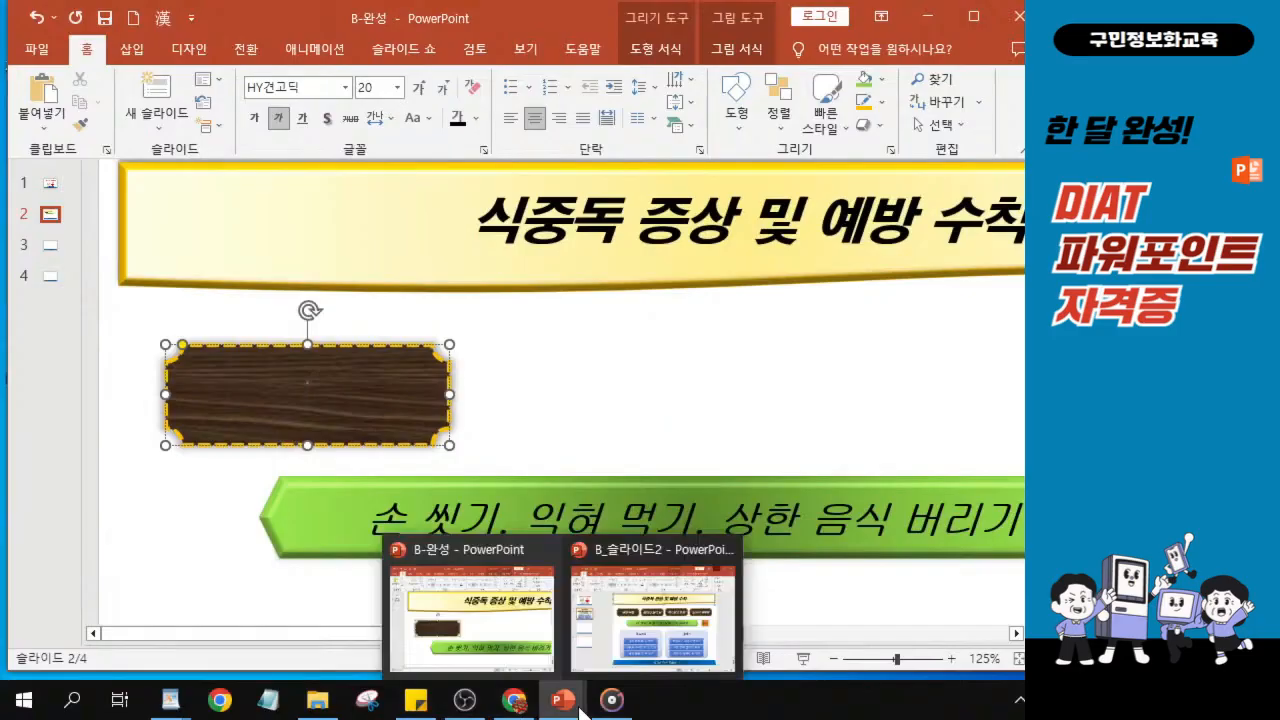
{"action": "left_click", "coordinate": [657, 668]}
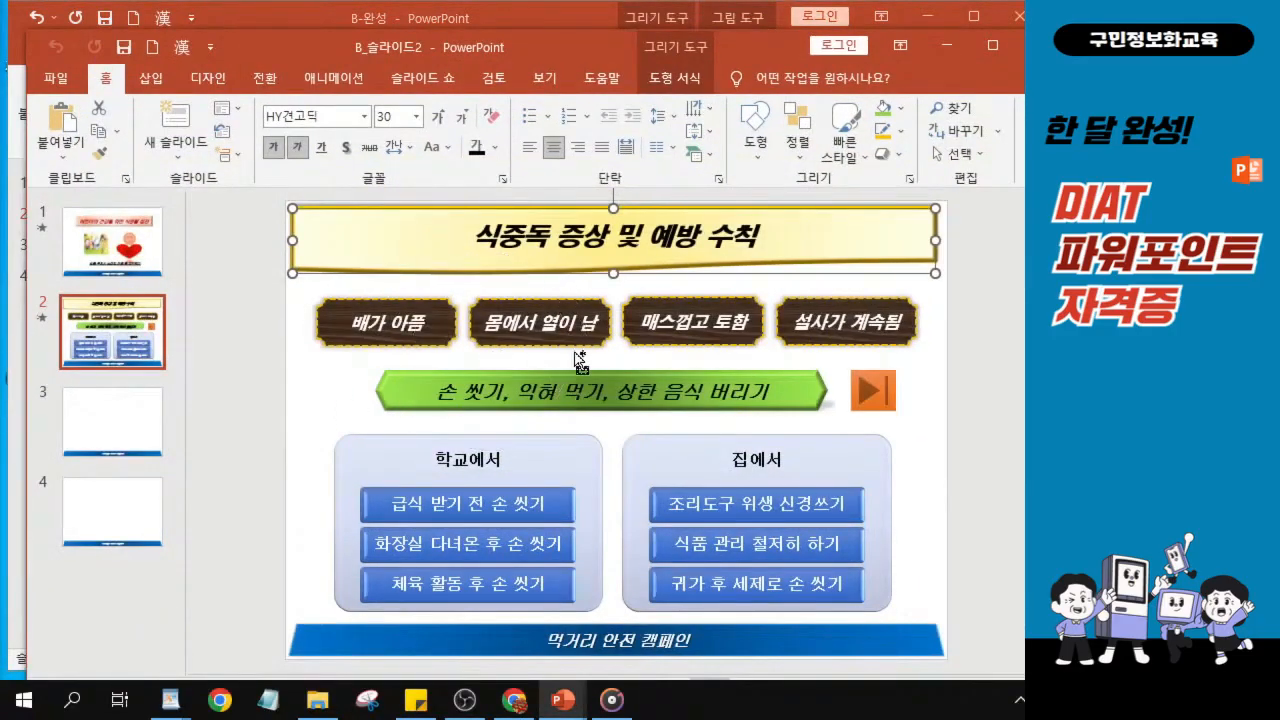
{"action": "scroll", "coordinate": [580, 358], "scroll_direction": "up", "scroll_amount": 5}
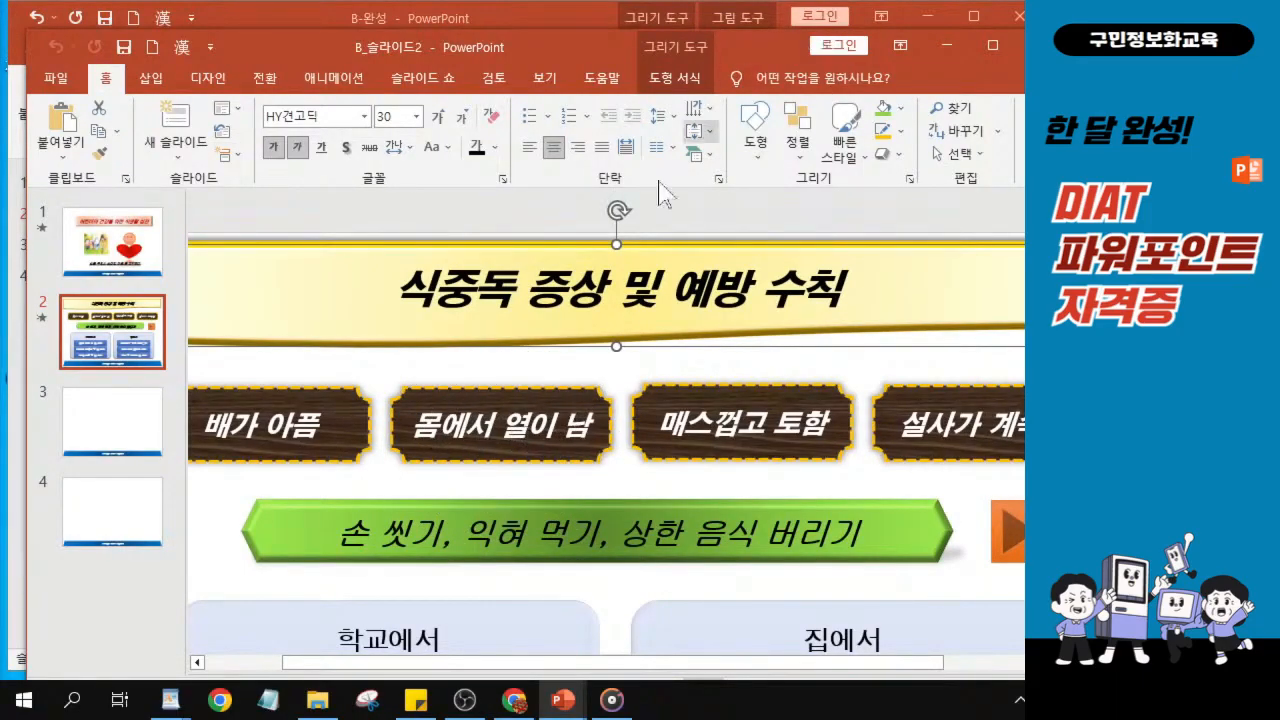
{"action": "left_click", "coordinate": [950, 42]}
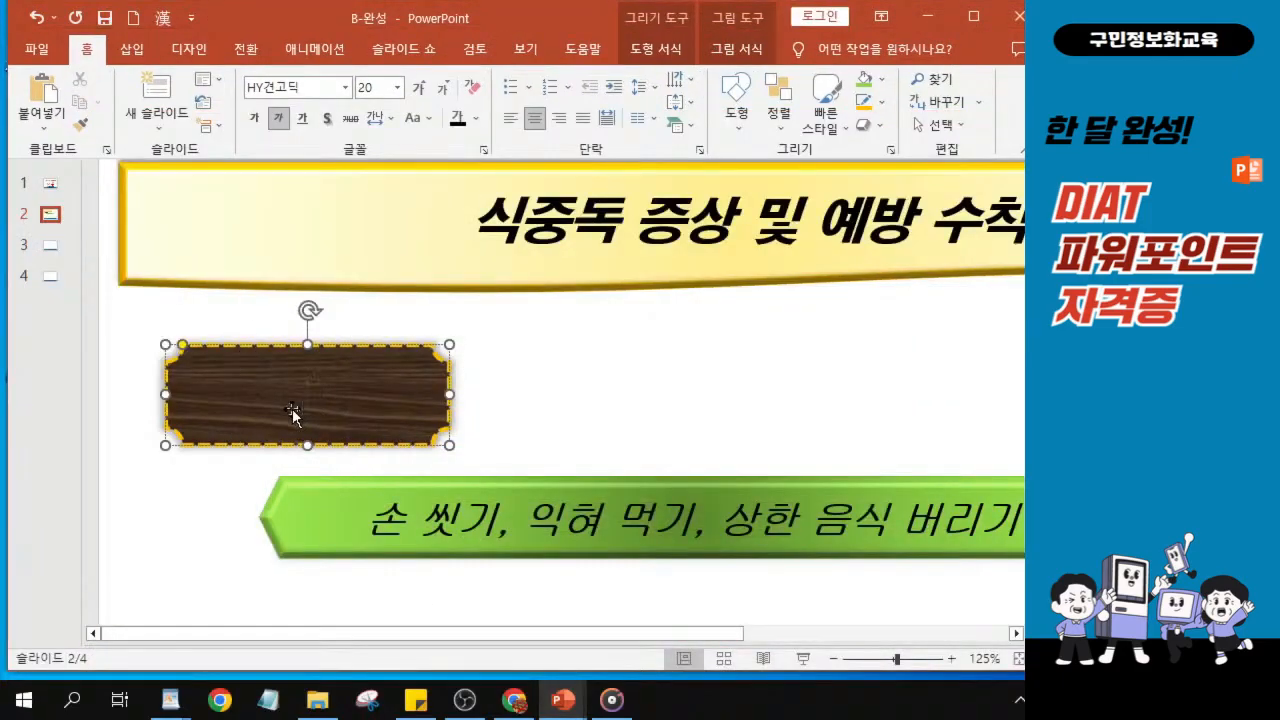
{"action": "type", "text": "몸에서"}
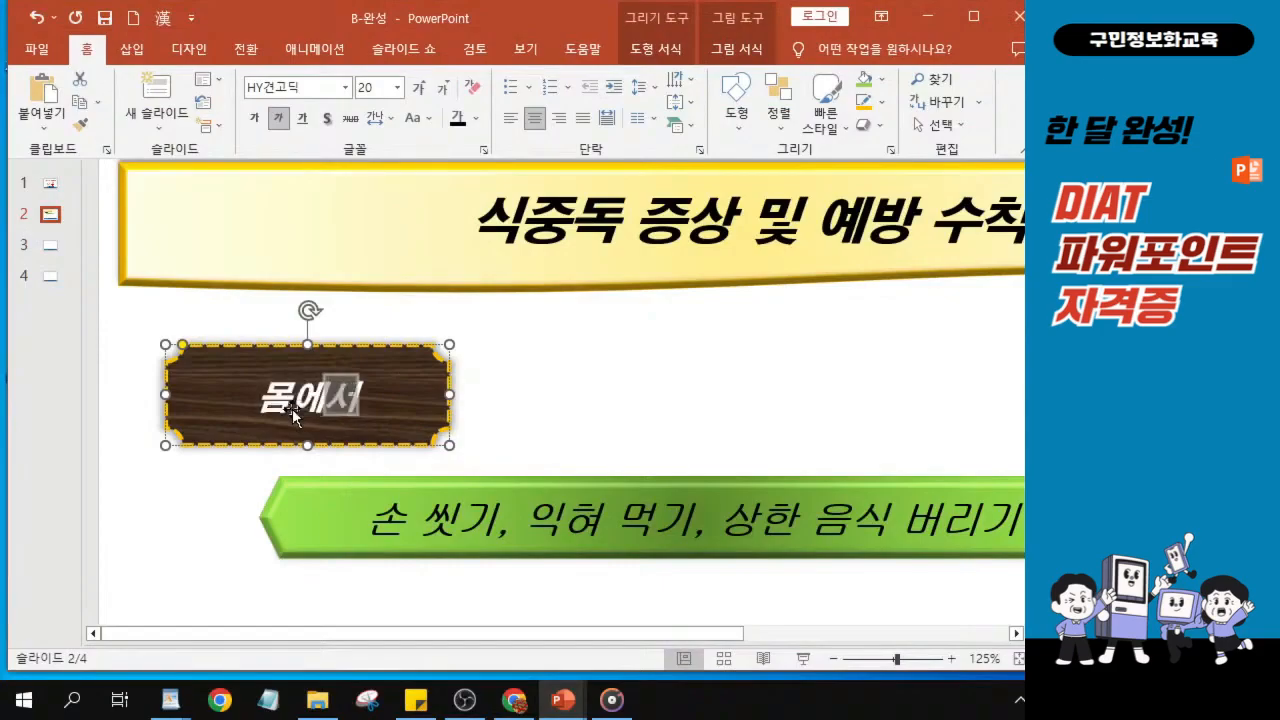
{"action": "type", "text": " 열이"}
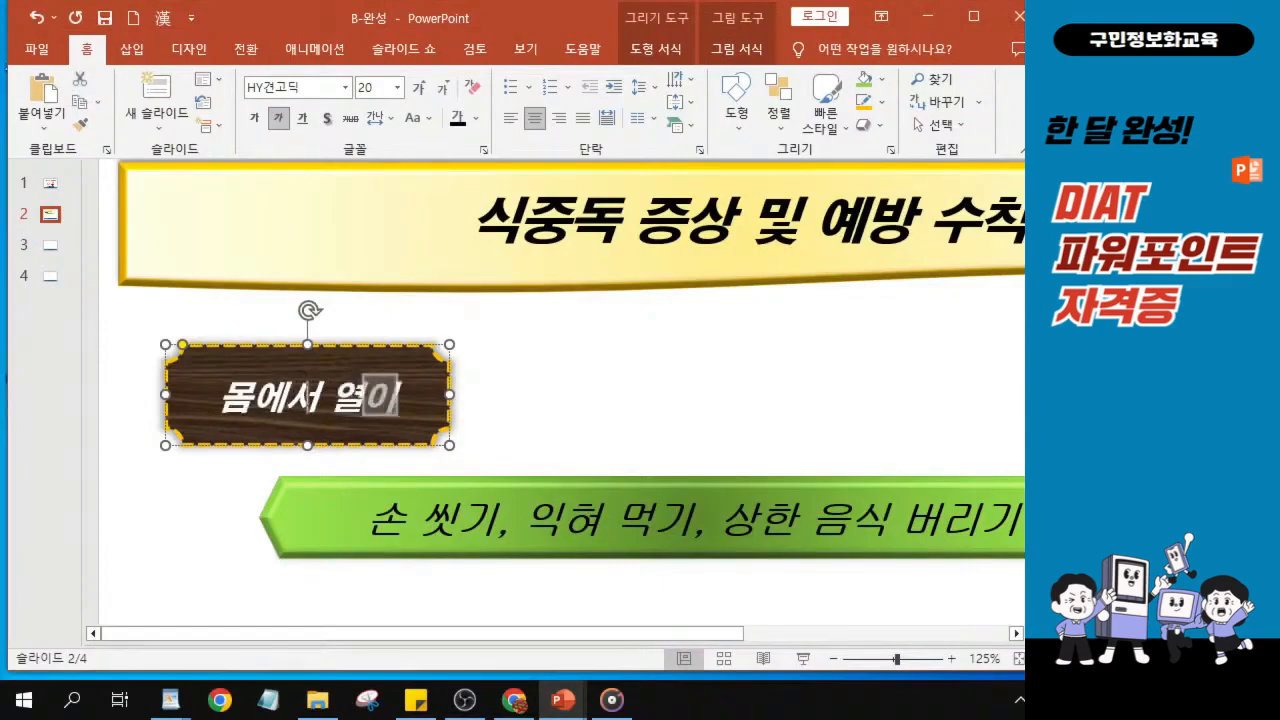
{"action": "type", "text": " 남"}
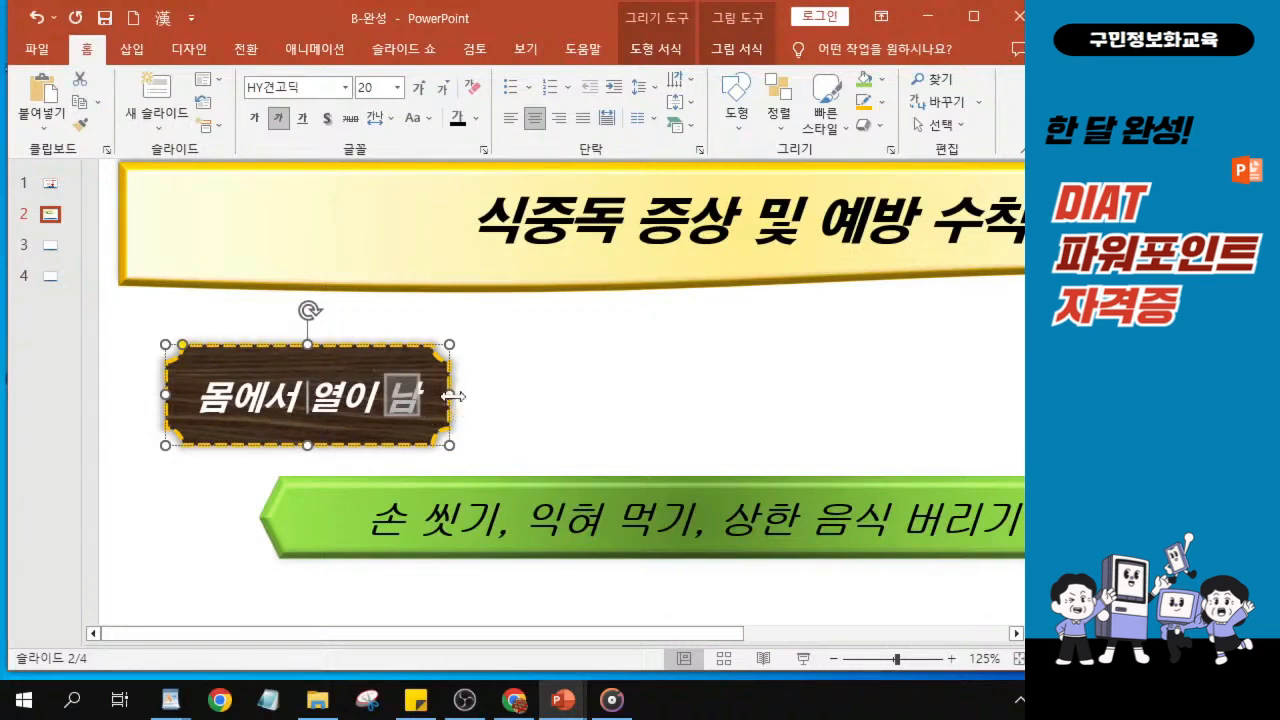
Step: Try a narrower width for the plaque and restore the width that fits its text on one line
{"action": "left_click_drag", "start_coordinate": [453, 396], "coordinate": [390, 394]}
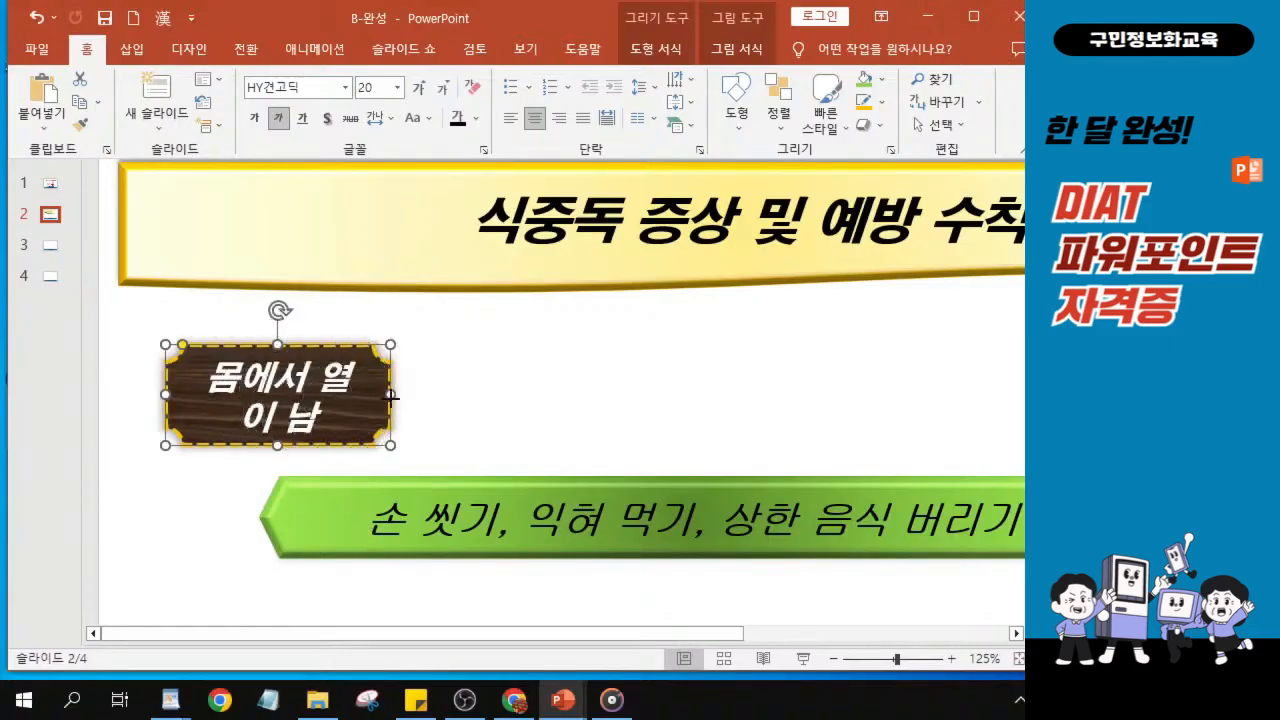
{"action": "left_click_drag", "start_coordinate": [390, 396], "coordinate": [449, 395]}
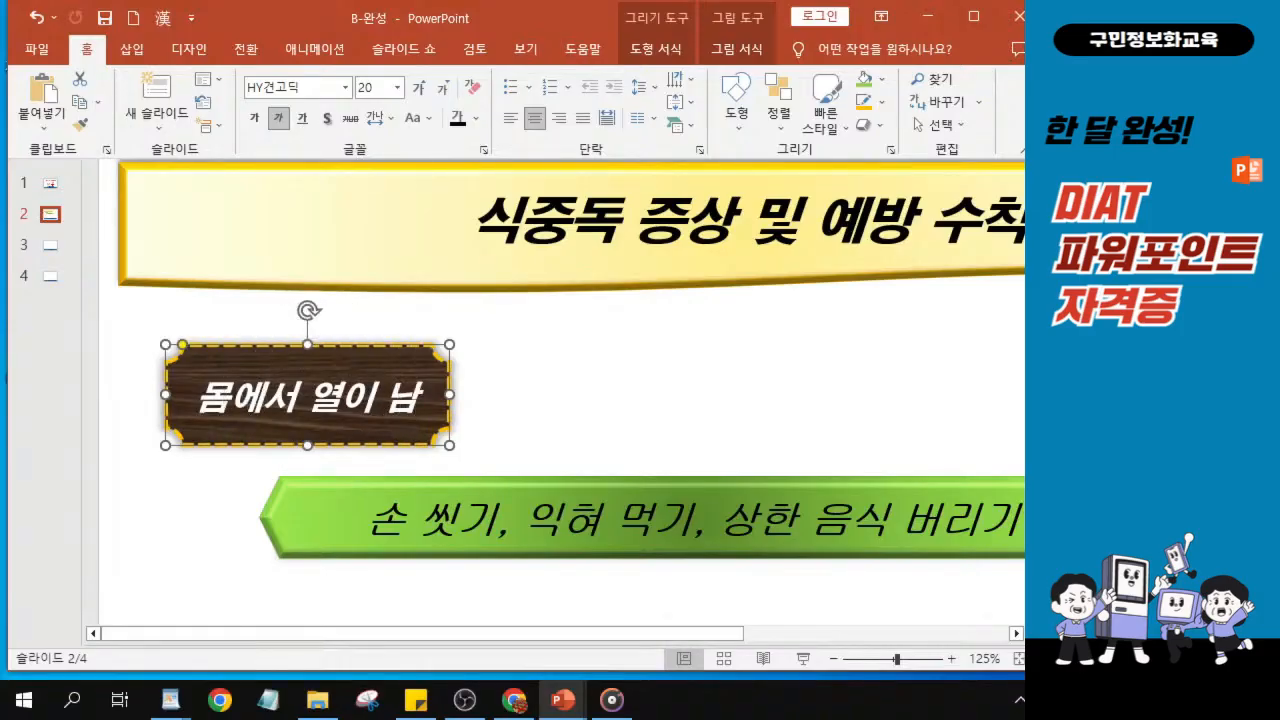
Step: Copy the wood-textured plaque three times in a horizontal row above the green hexagon, aligned with the original
{"action": "scroll", "coordinate": [464, 380], "scroll_direction": "down", "scroll_amount": 5}
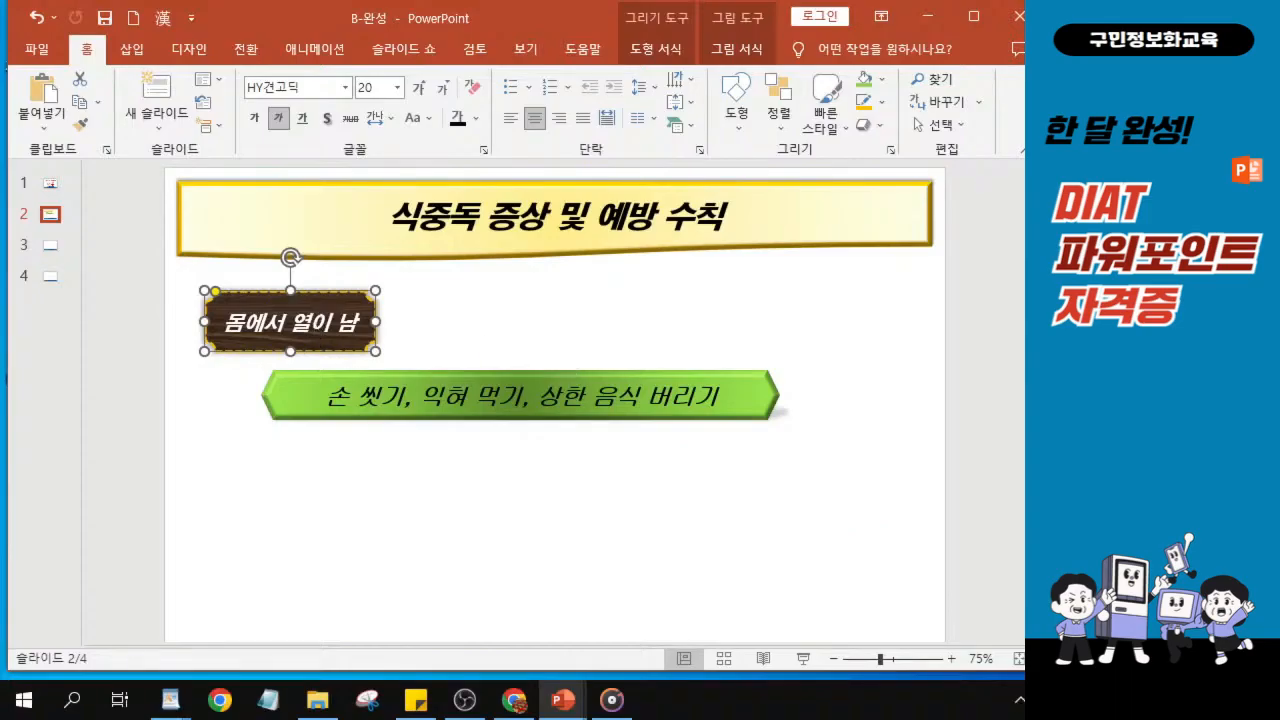
{"action": "left_click_drag", "start_coordinate": [309, 338], "coordinate": [849, 335]}
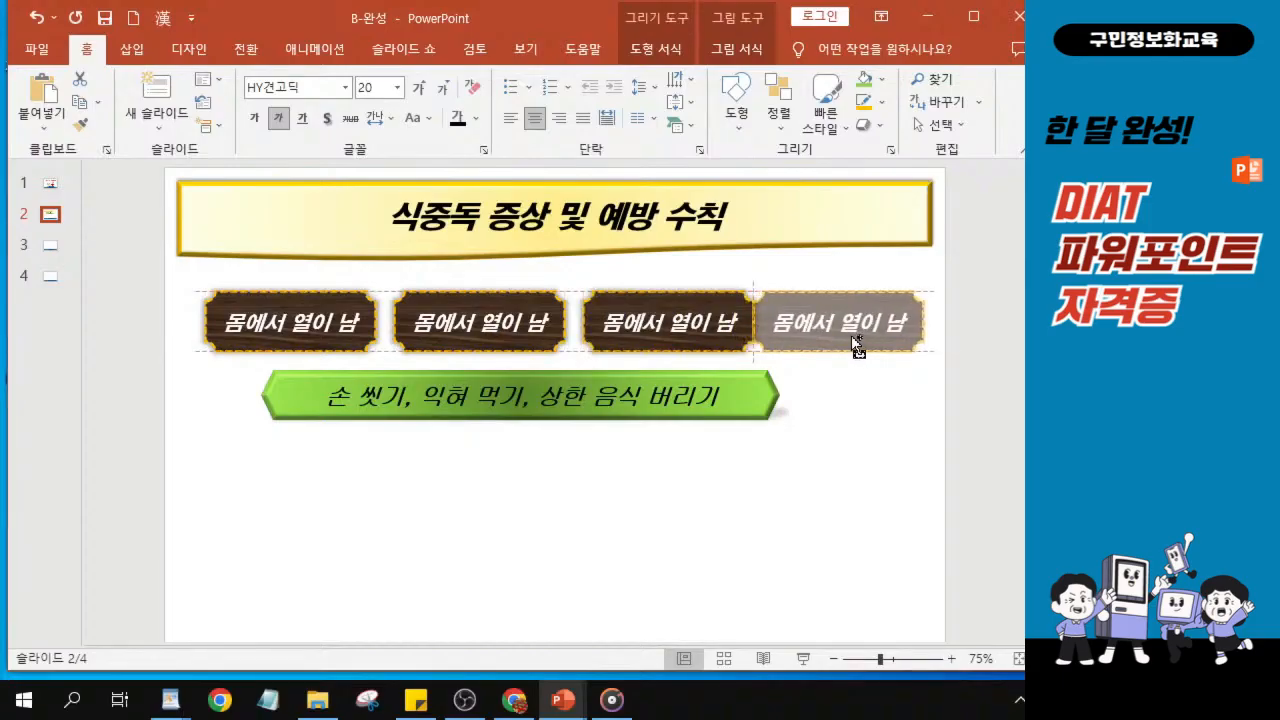